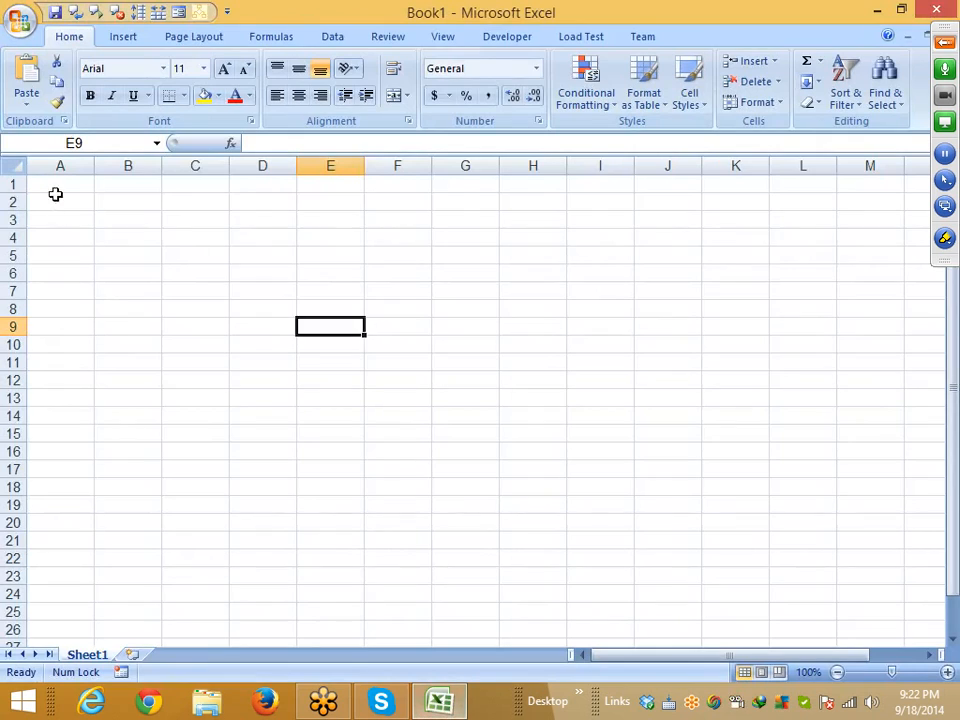
# Type a person's first name into B3 and their surname into C3
pyautogui.click(86, 204)
pyautogui.click(97, 224)
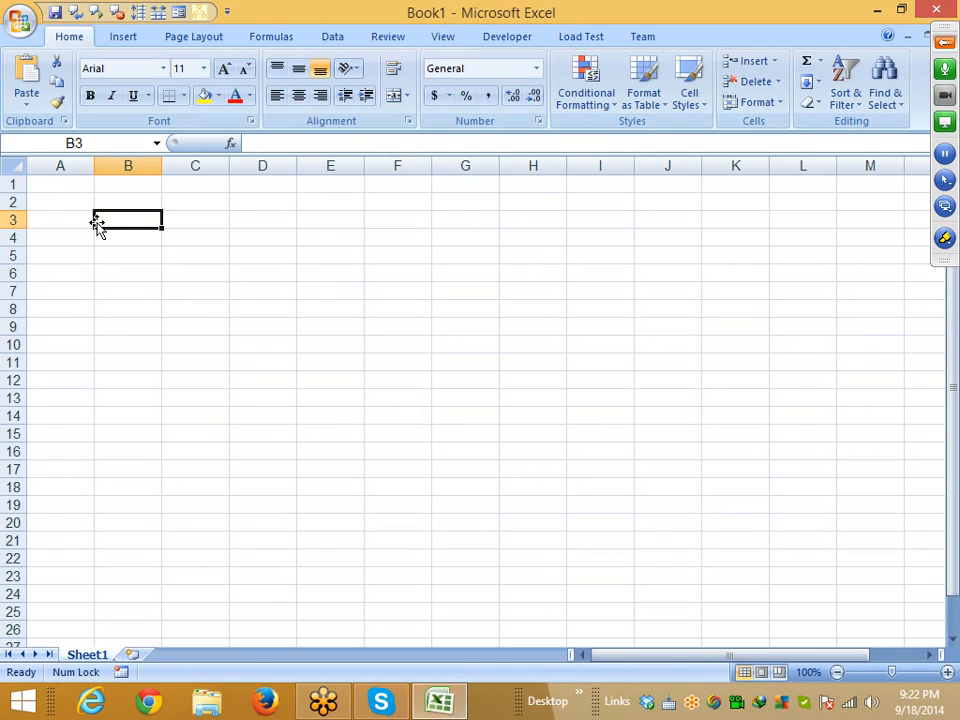
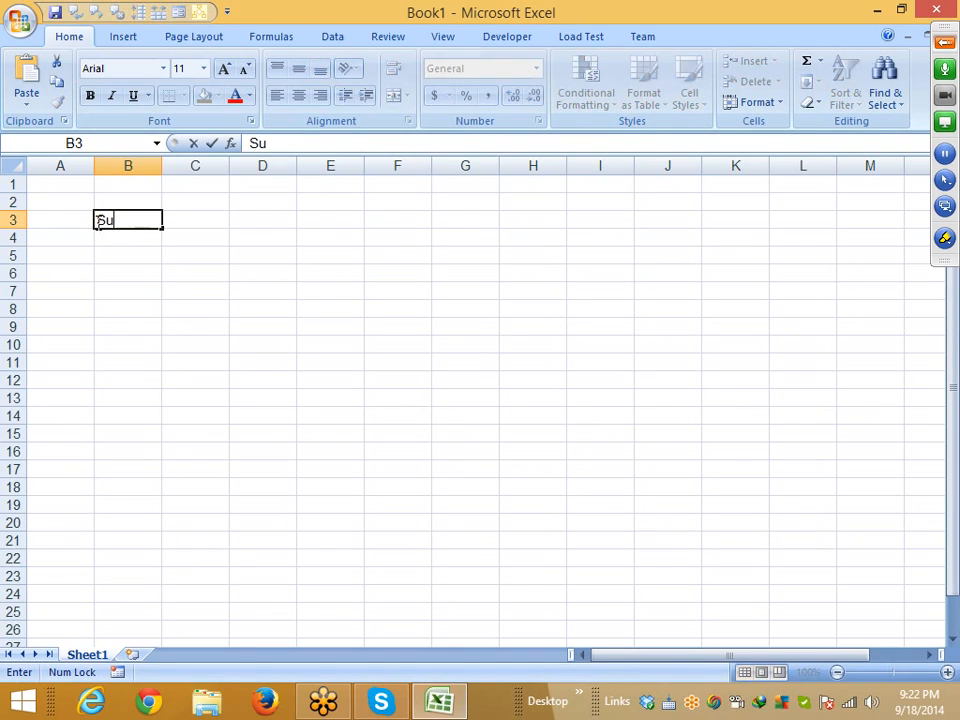
pyautogui.press('Tab')
pyautogui.press('Tab')
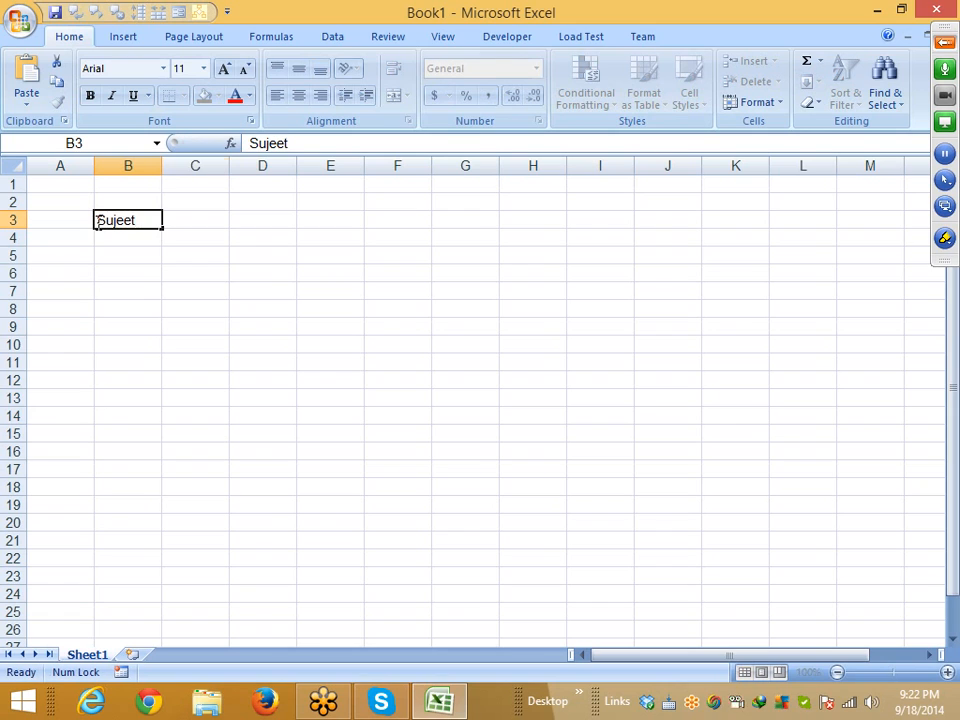
pyautogui.press('Left')
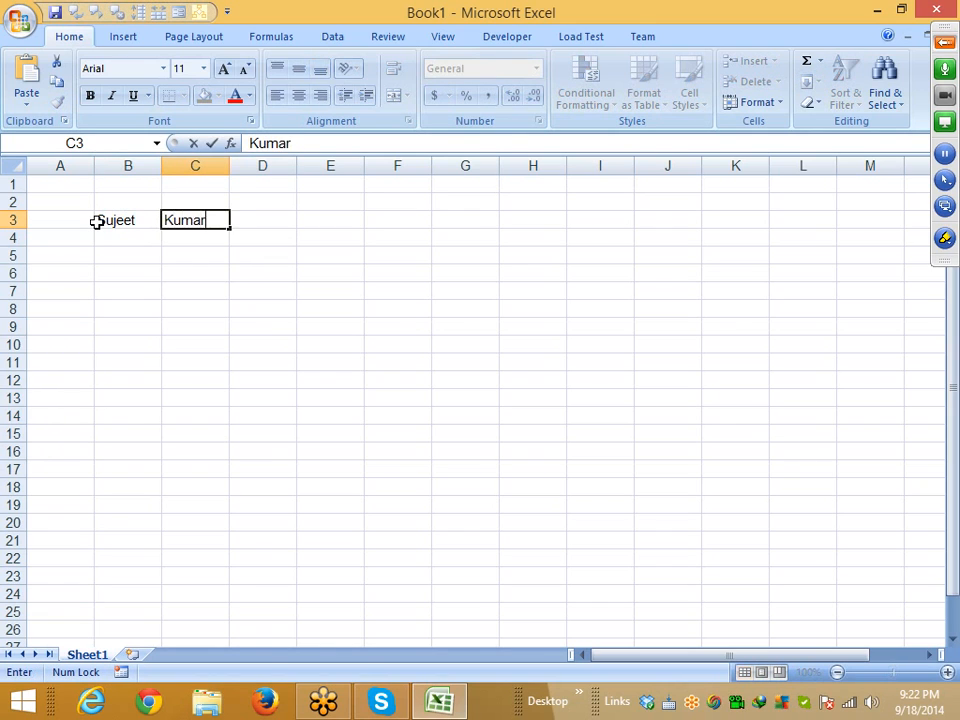
pyautogui.press('Return')
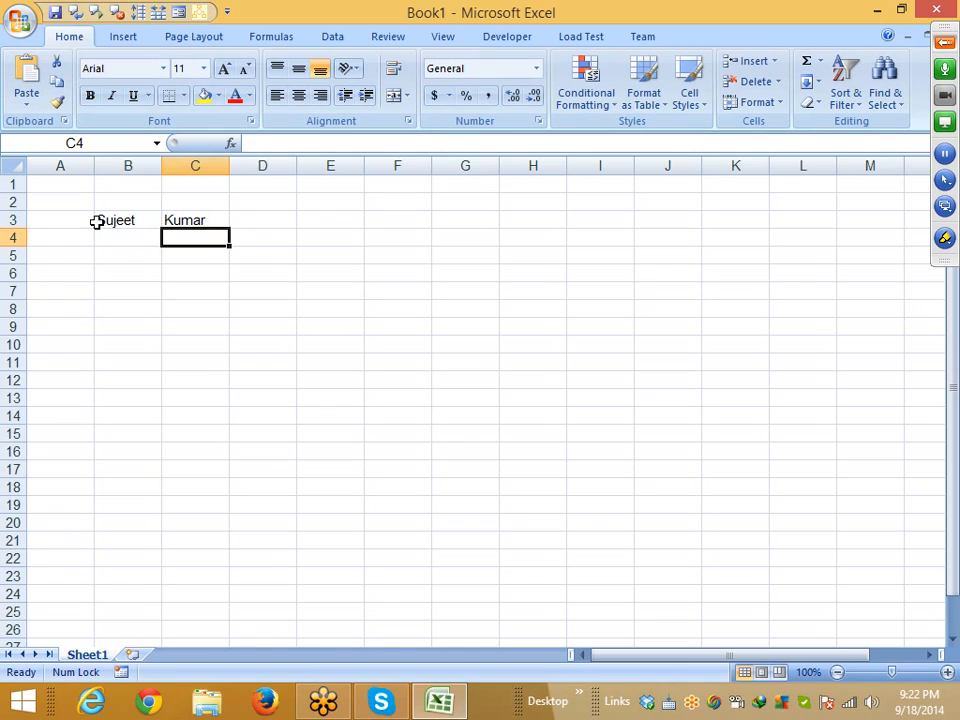
pyautogui.press('Up')
pyautogui.press('Right')
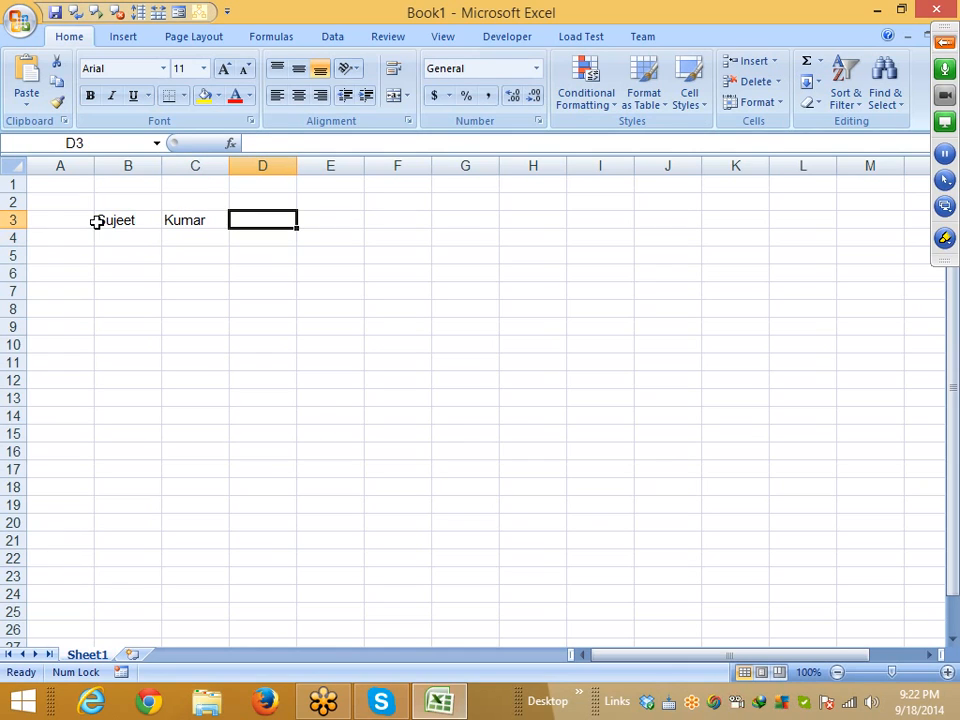
# Enter =CONCATENATE(B3,C3) in D3 to join the first name and surname
pyautogui.write('=com')
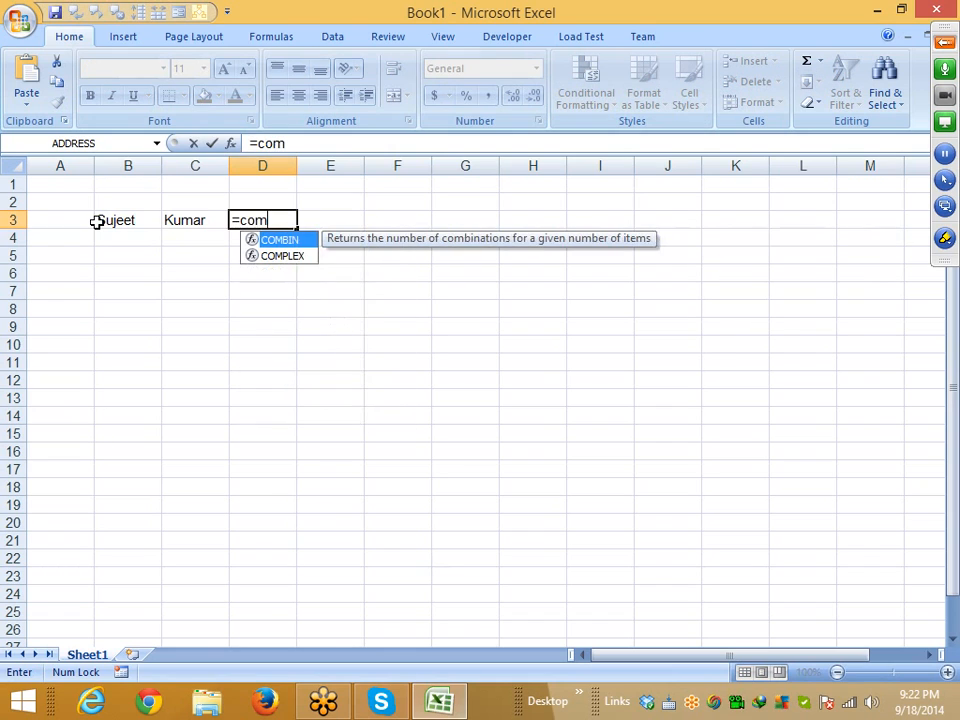
pyautogui.click(945, 42)
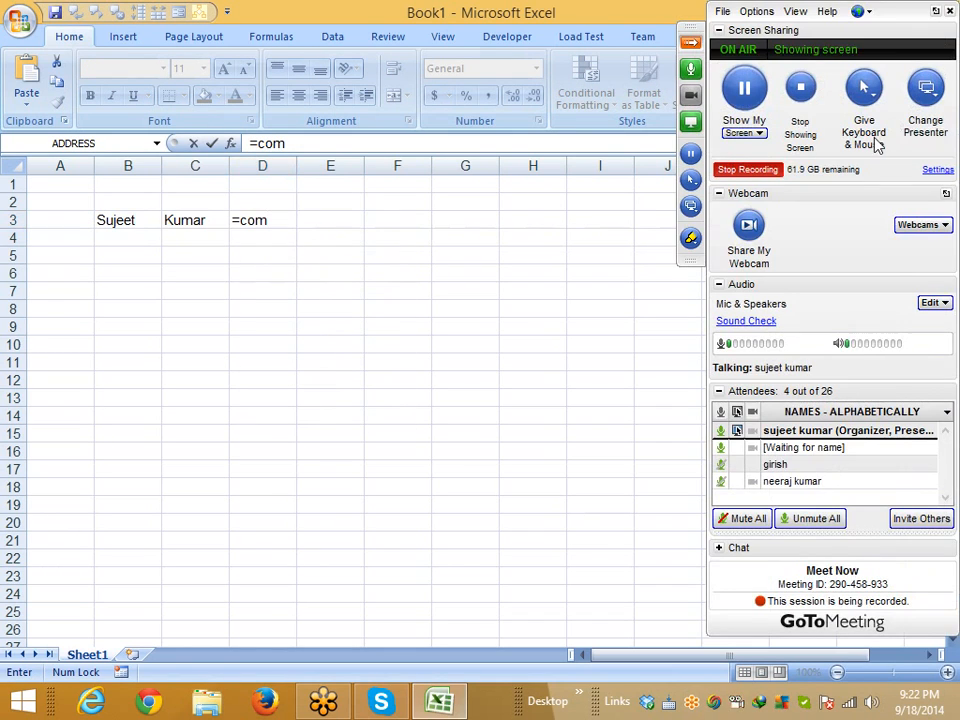
pyautogui.click(274, 214)
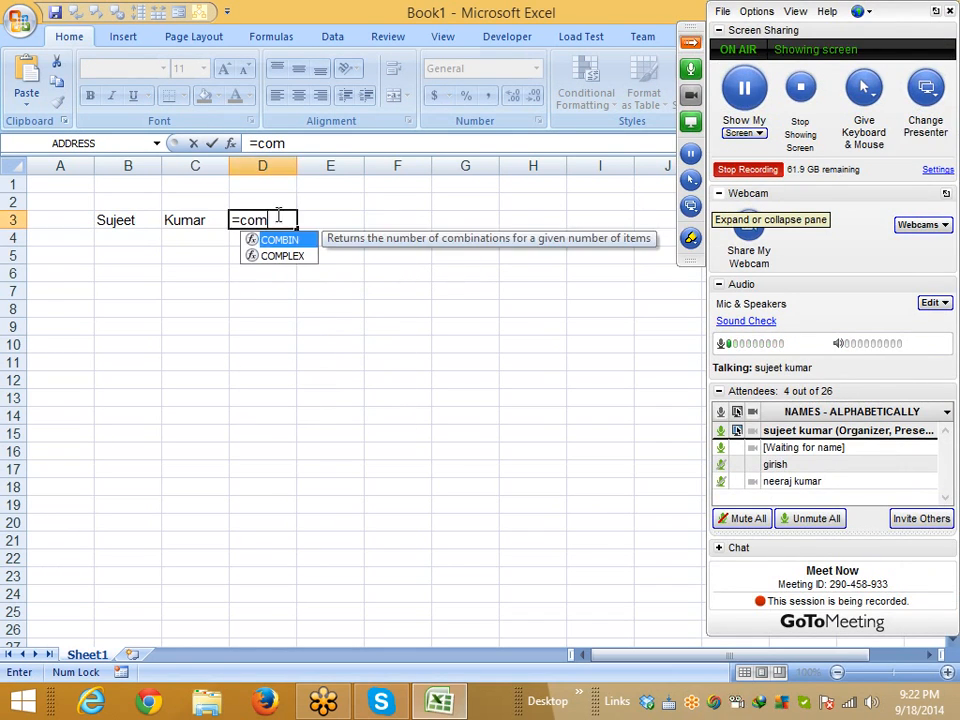
pyautogui.press('BackSpace')
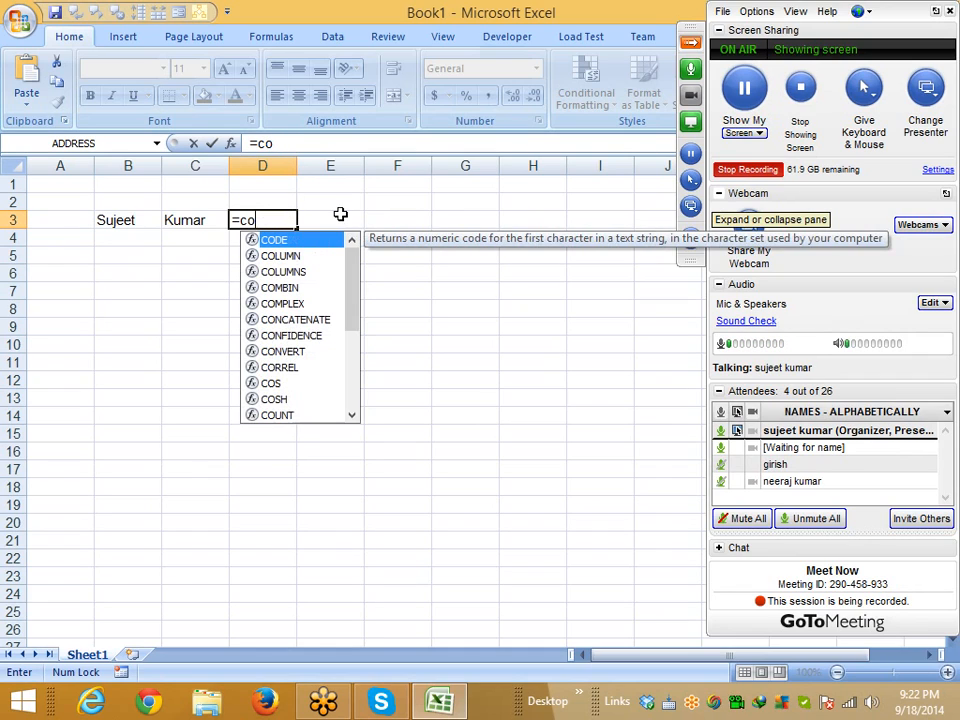
pyautogui.write('n')
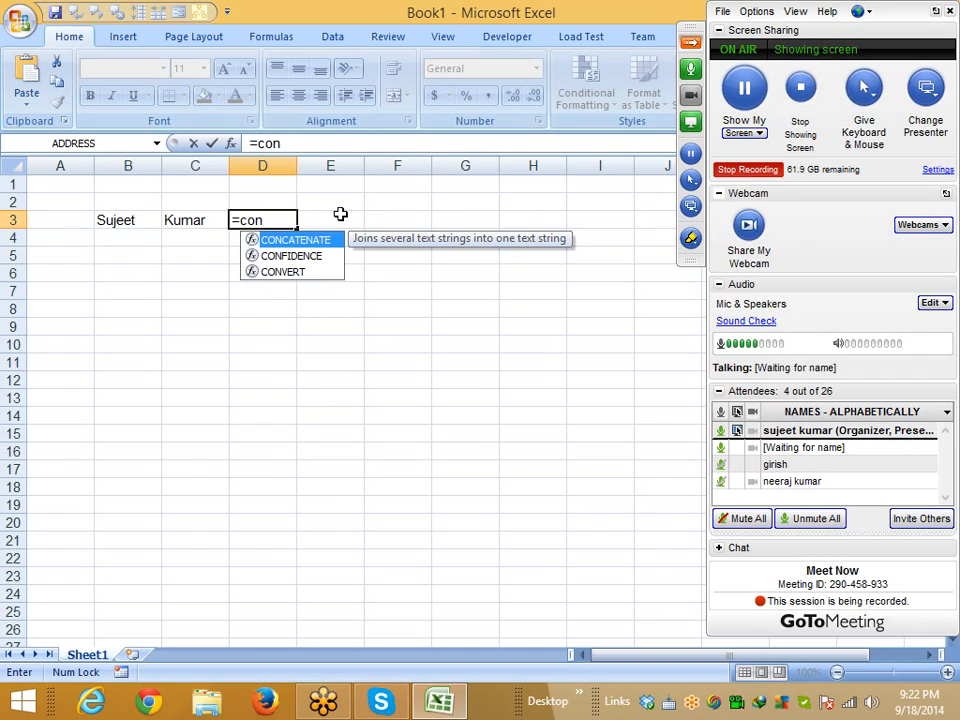
pyautogui.press('Tab')
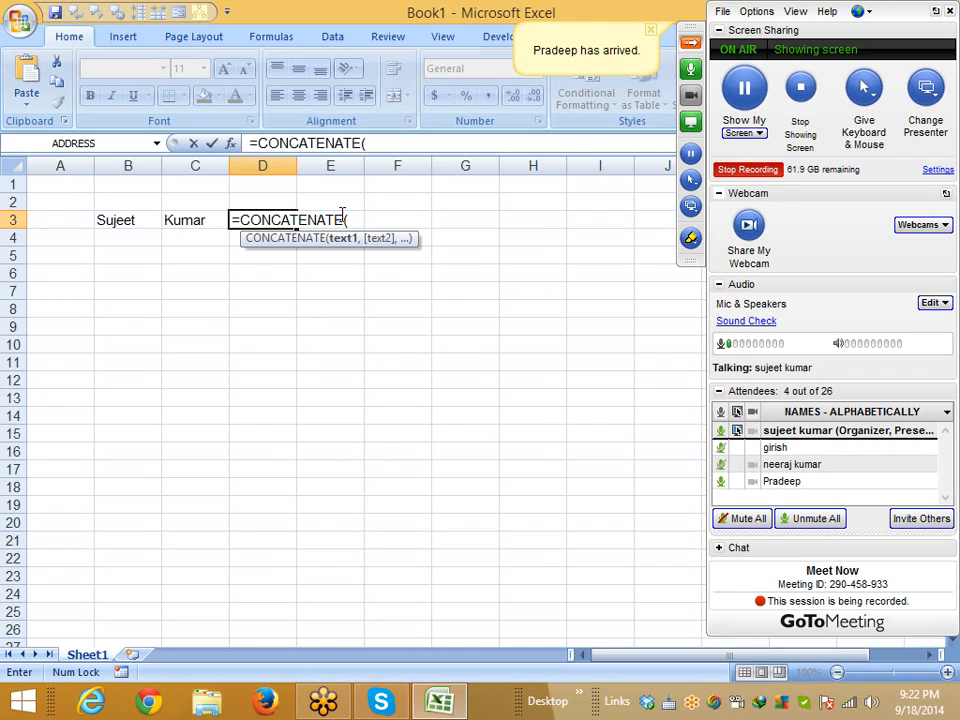
pyautogui.click(125, 216)
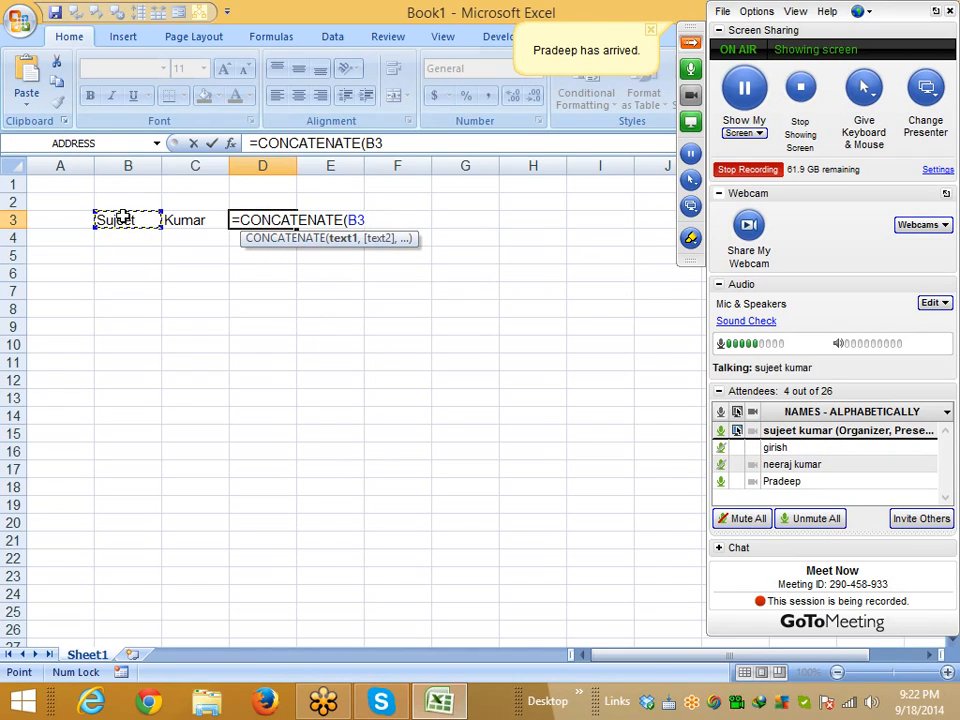
pyautogui.write(',')
pyautogui.click(206, 223)
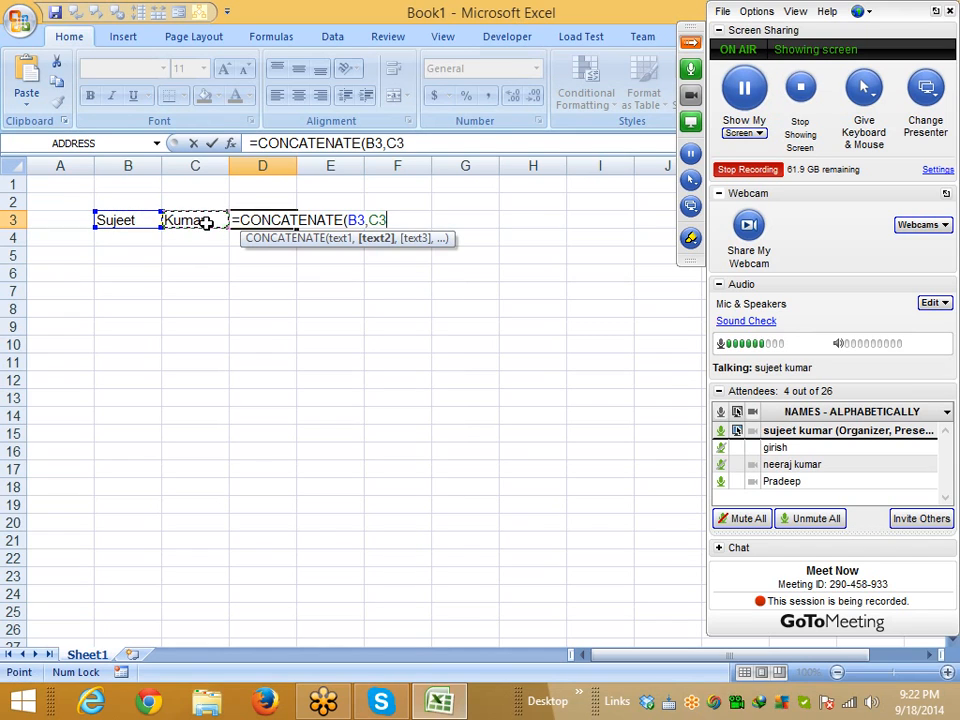
pyautogui.press('Return')
pyautogui.press('Up')
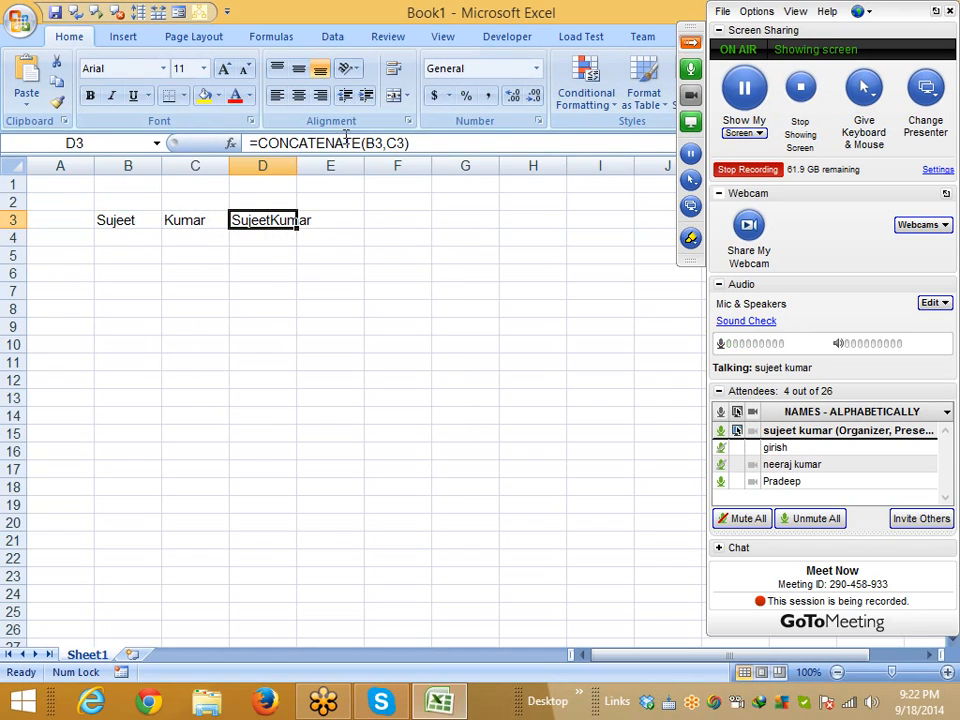
# Add a " " space separator so D3 reads =CONCATENATE(B3," ",C3), fixing the formula error
pyautogui.click(385, 143)
pyautogui.write('" ",')
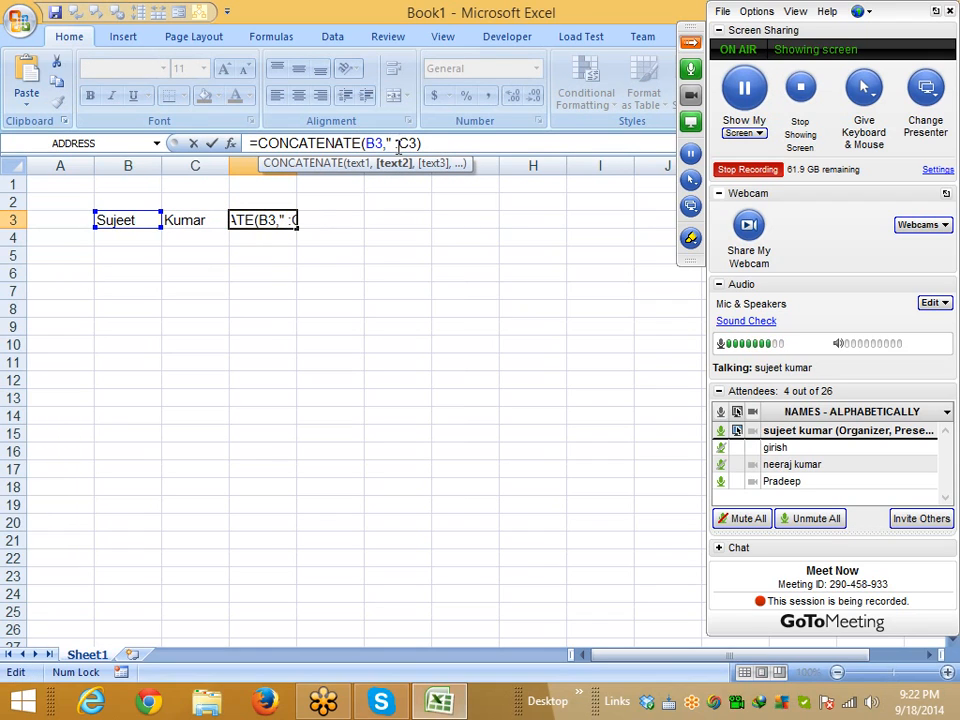
pyautogui.press('Return')
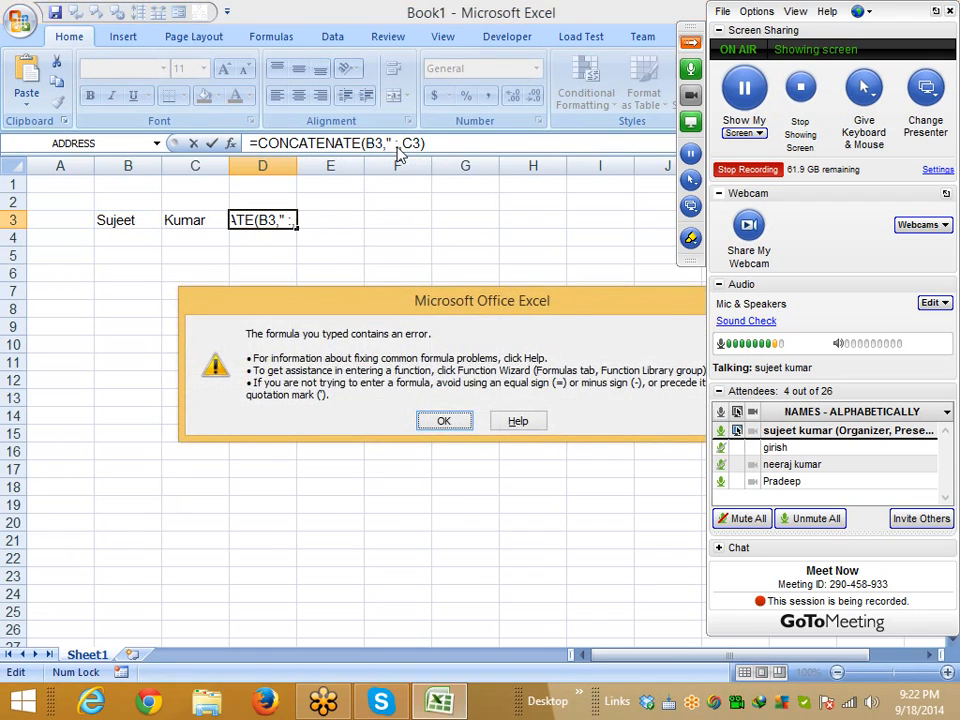
pyautogui.press('Return')
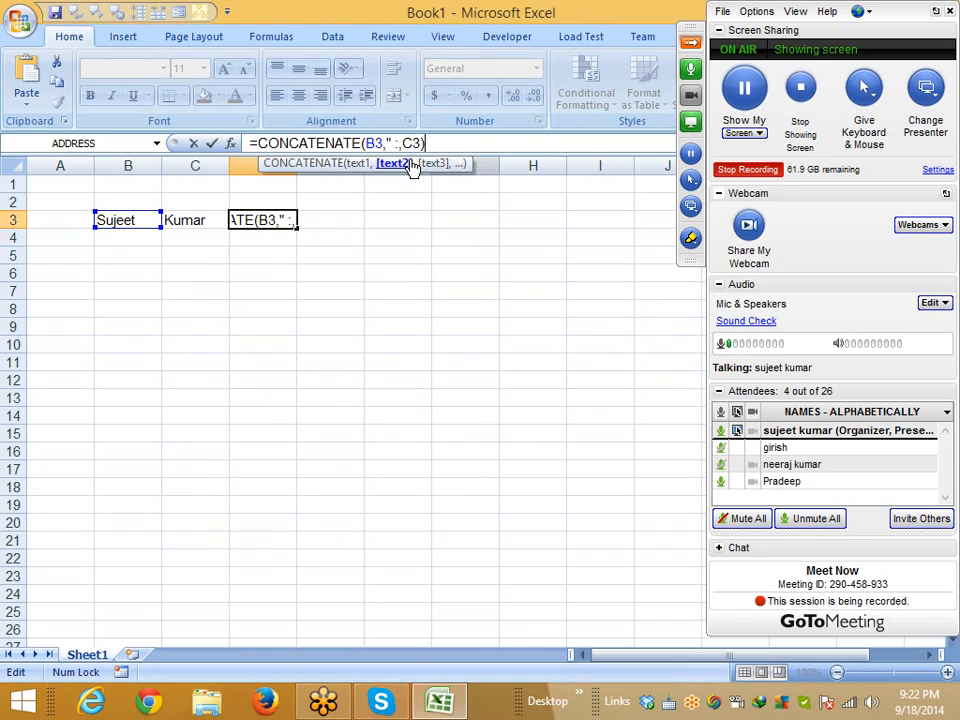
pyautogui.click(400, 142)
pyautogui.press('BackSpace')
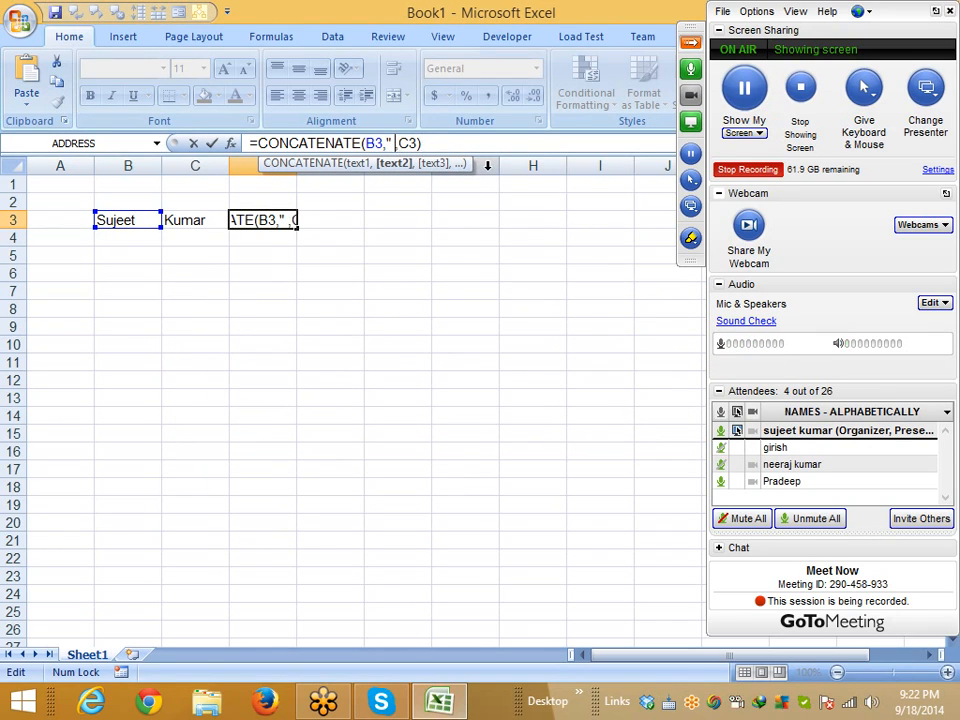
pyautogui.write('"')
pyautogui.press('Return')
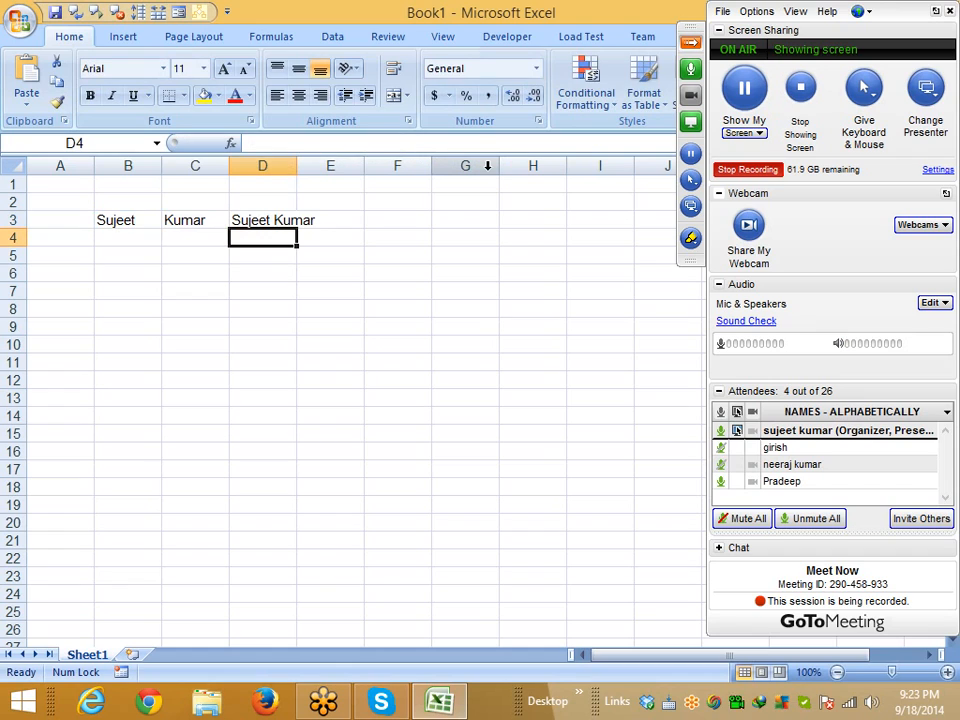
pyautogui.press('Down')
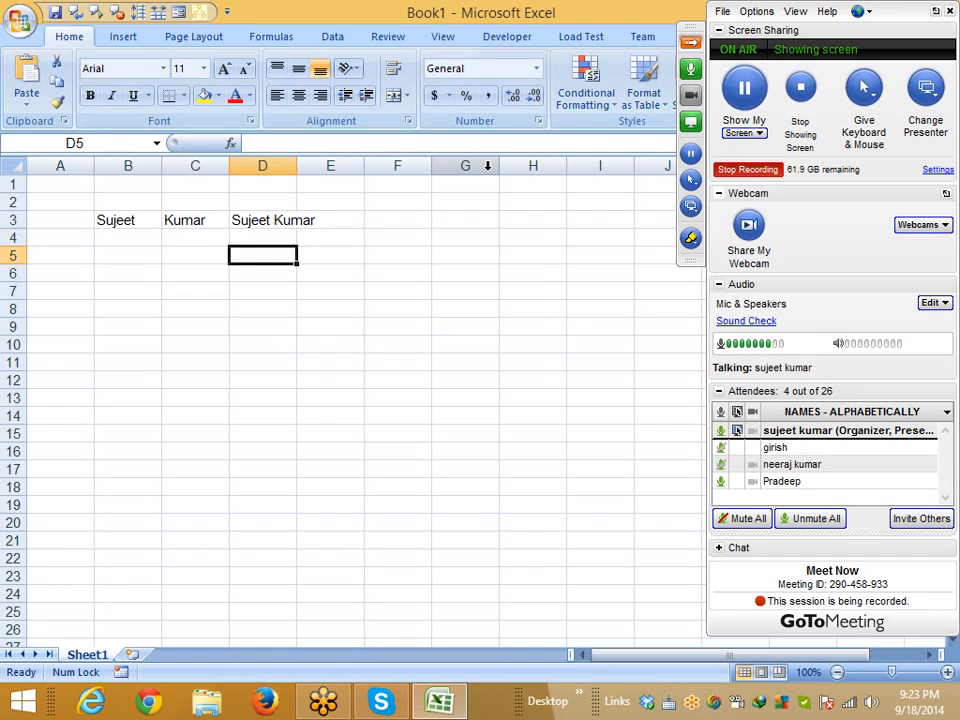
# Enter an ampersand formula in C5 joining B3 and C3 with a comma separator
pyautogui.press('Left')
pyautogui.write('=')
pyautogui.press('Left')
pyautogui.press('Up')
pyautogui.press('Up')
pyautogui.write('&')
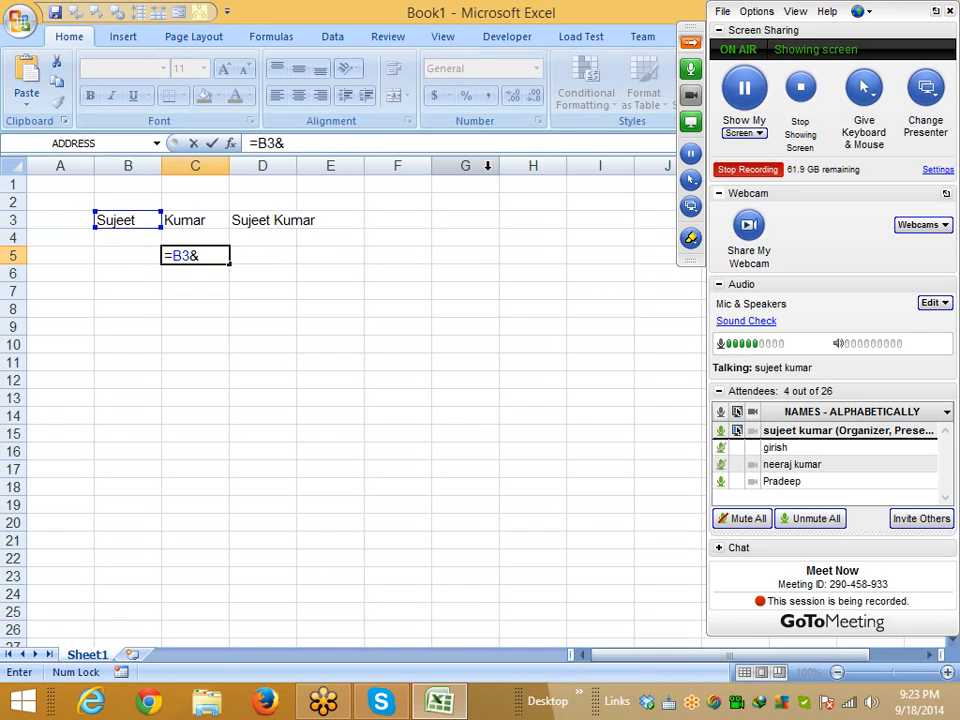
pyautogui.write('" "')
pyautogui.write('"')
pyautogui.write('&')
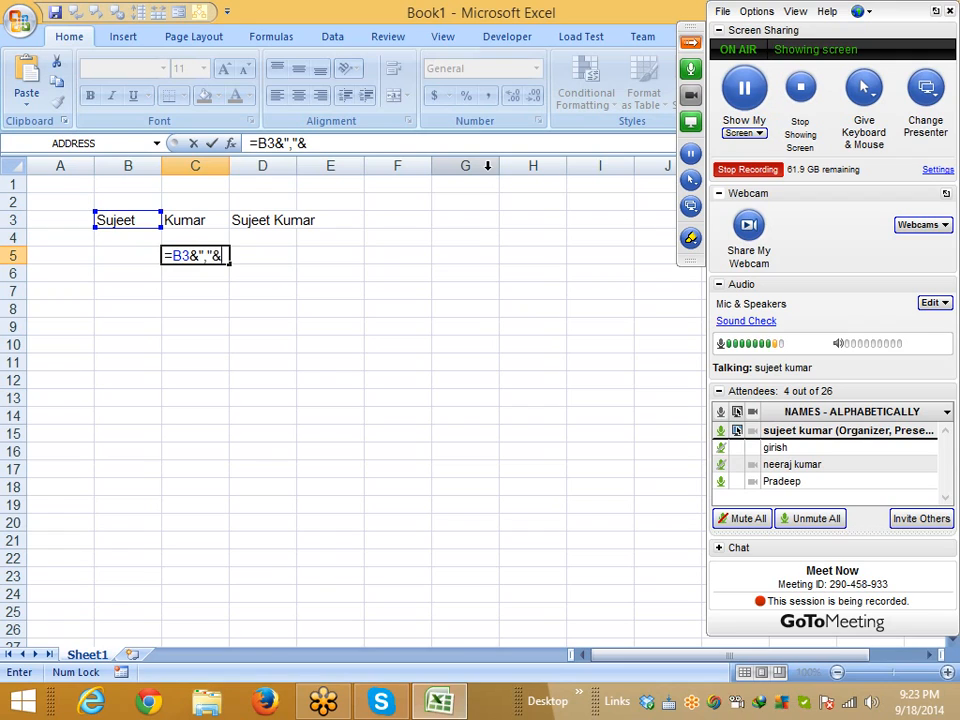
pyautogui.press('Up')
pyautogui.press('Up')
pyautogui.press('Return')
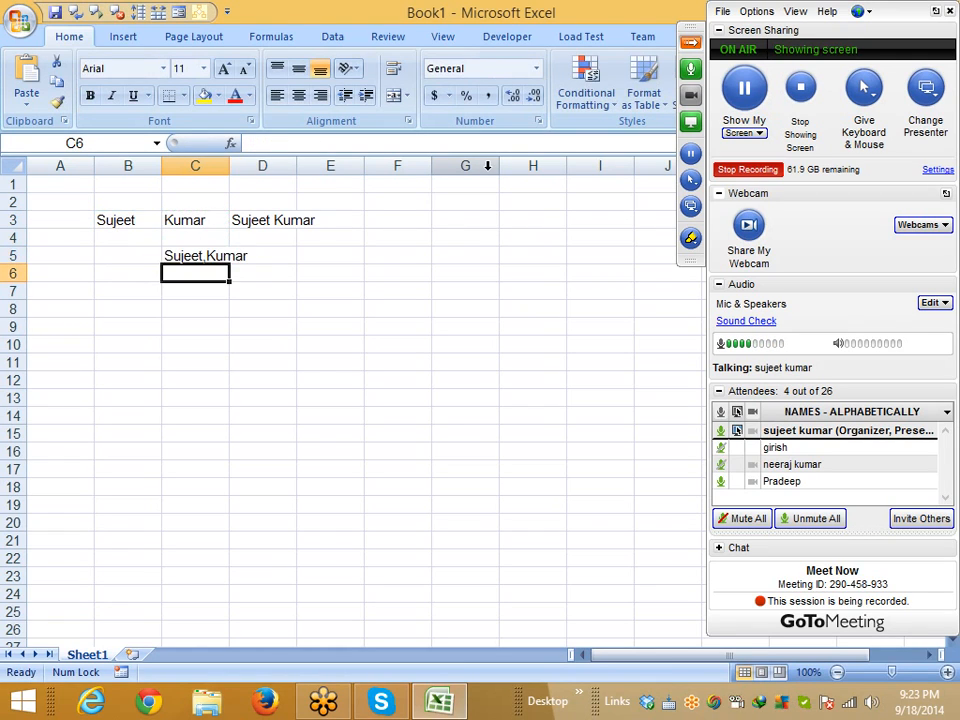
# Change the C5 separator to a space so it reads =B3&" "&C3
pyautogui.press('Down')
pyautogui.press('Down')
pyautogui.press('Up')
pyautogui.press('Up')
pyautogui.press('Up')
pyautogui.click(287, 143)
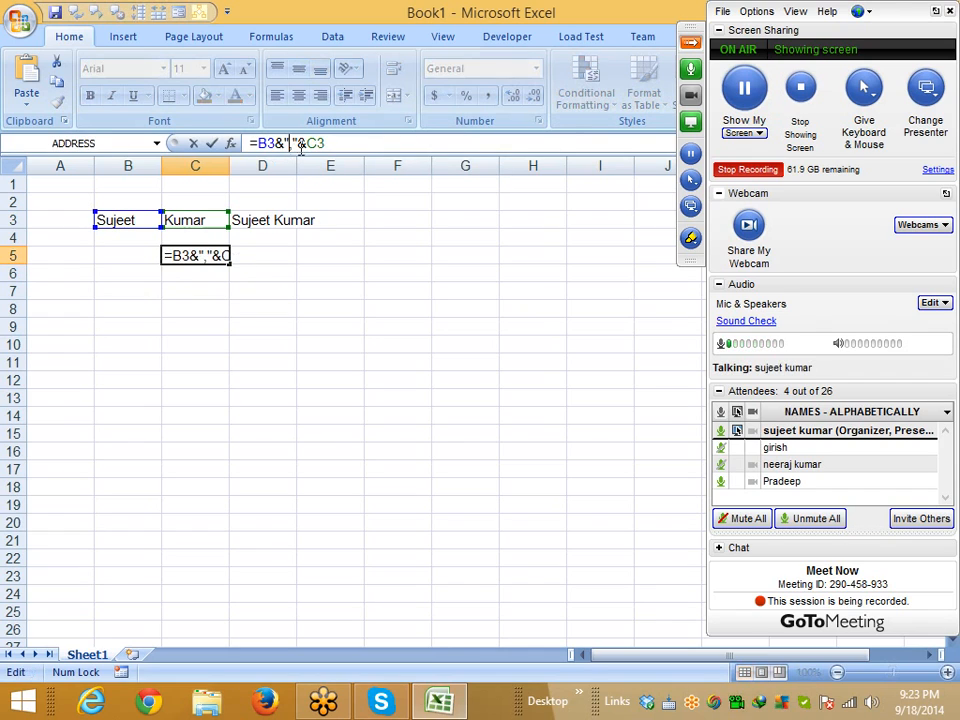
pyautogui.press('BackSpace')
pyautogui.press('Return')
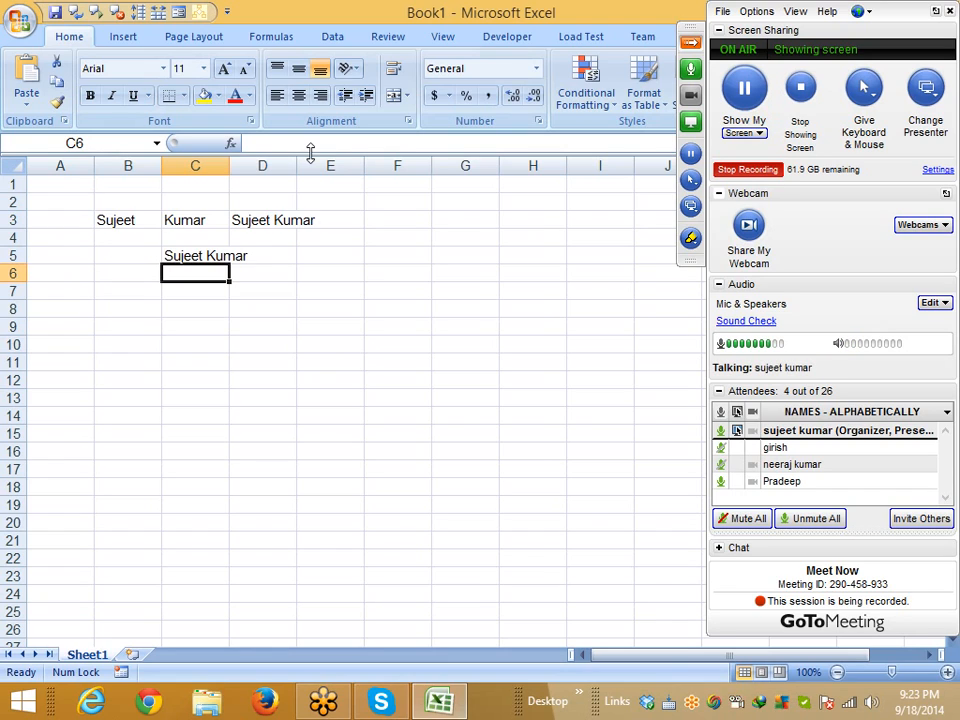
pyautogui.press('Down')
pyautogui.press('Left')
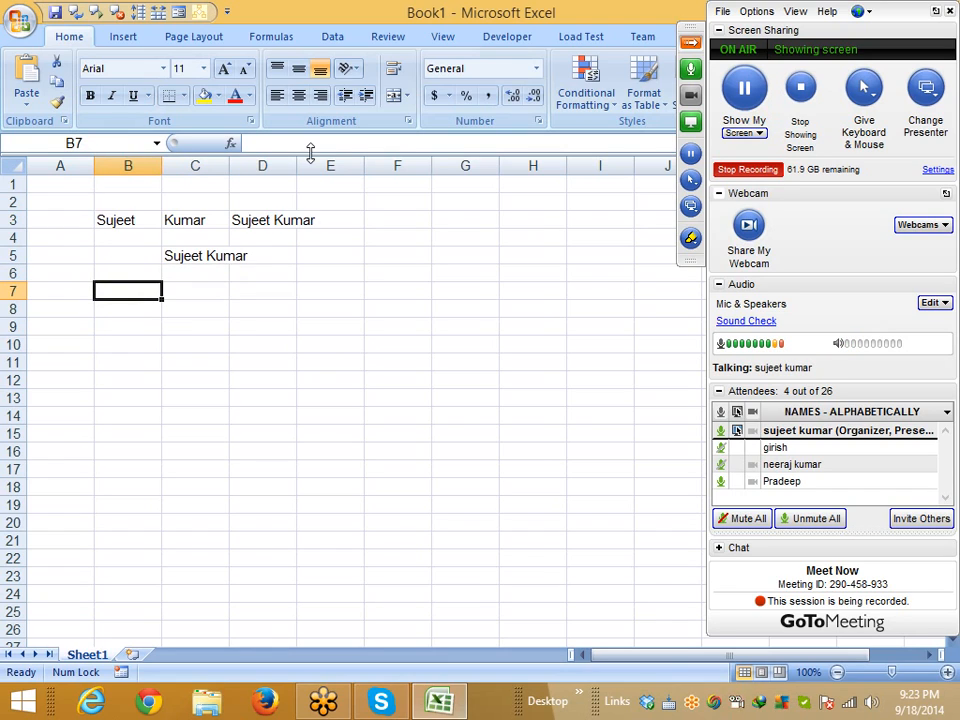
# Enter 9/1 (1-Sep) in B7 and today's date in C7 with Ctrl+;
pyautogui.write('9/1')
pyautogui.press('Tab')
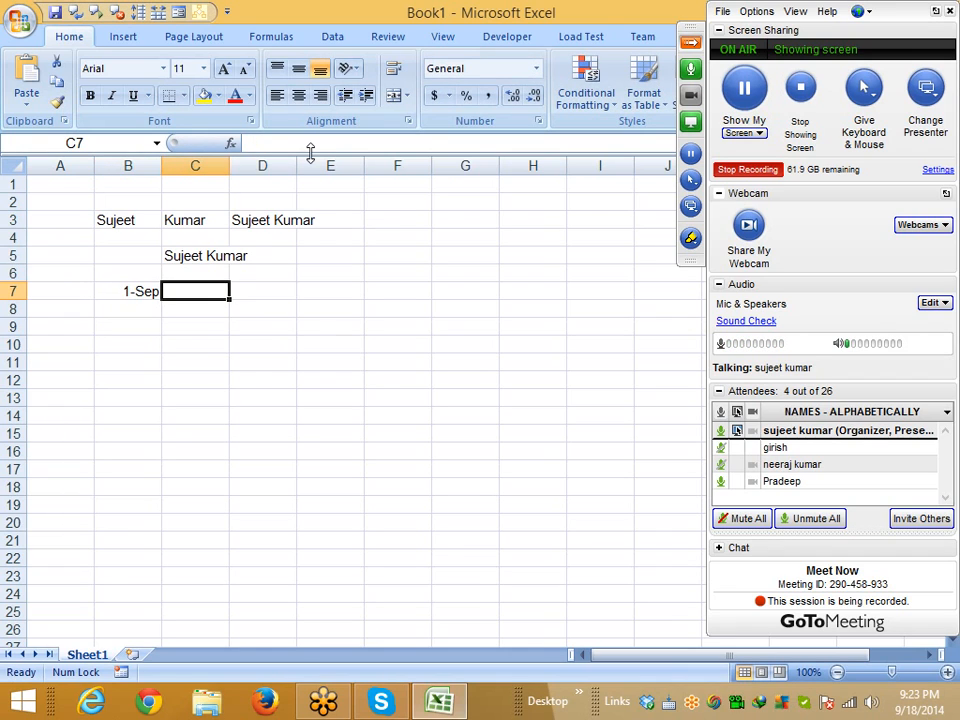
pyautogui.hotkey('ctrl', 't')
pyautogui.press('Escape')
pyautogui.hotkey('ctrl', ';')
pyautogui.press('Return')
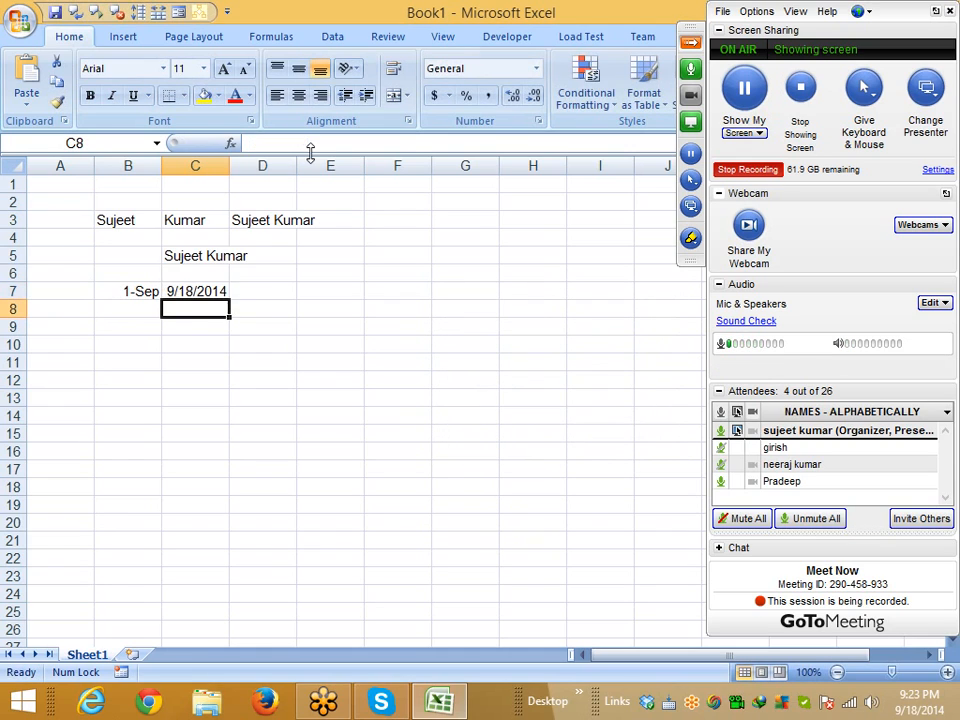
# Autofit column B to its contents and start a formula in D9
pyautogui.doubleClick(162, 164)
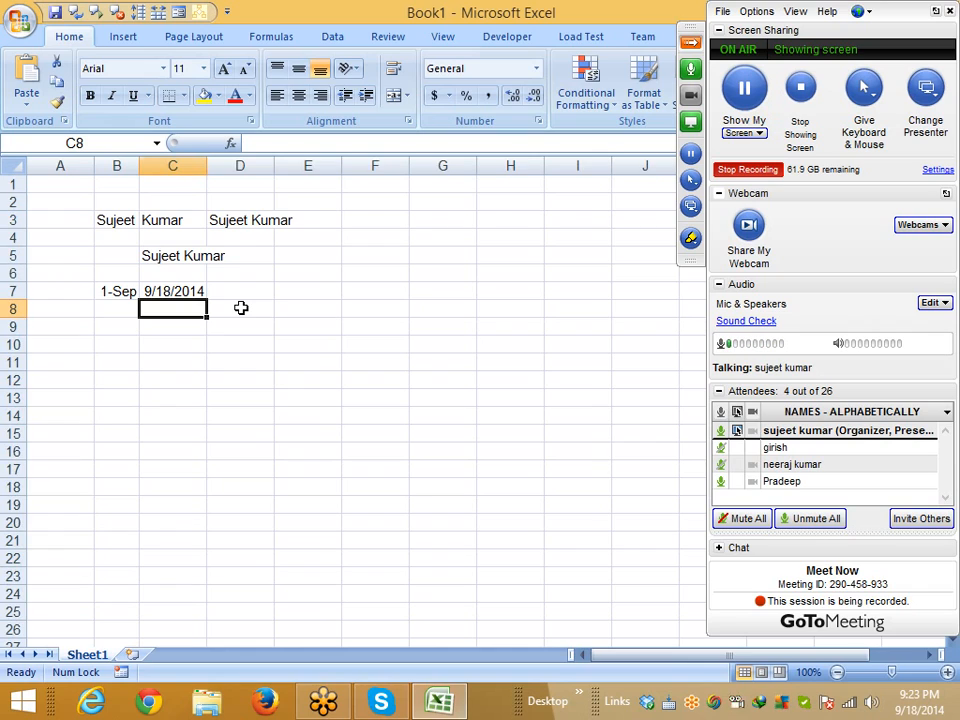
pyautogui.press('Up')
pyautogui.press('Left')
pyautogui.press('Right')
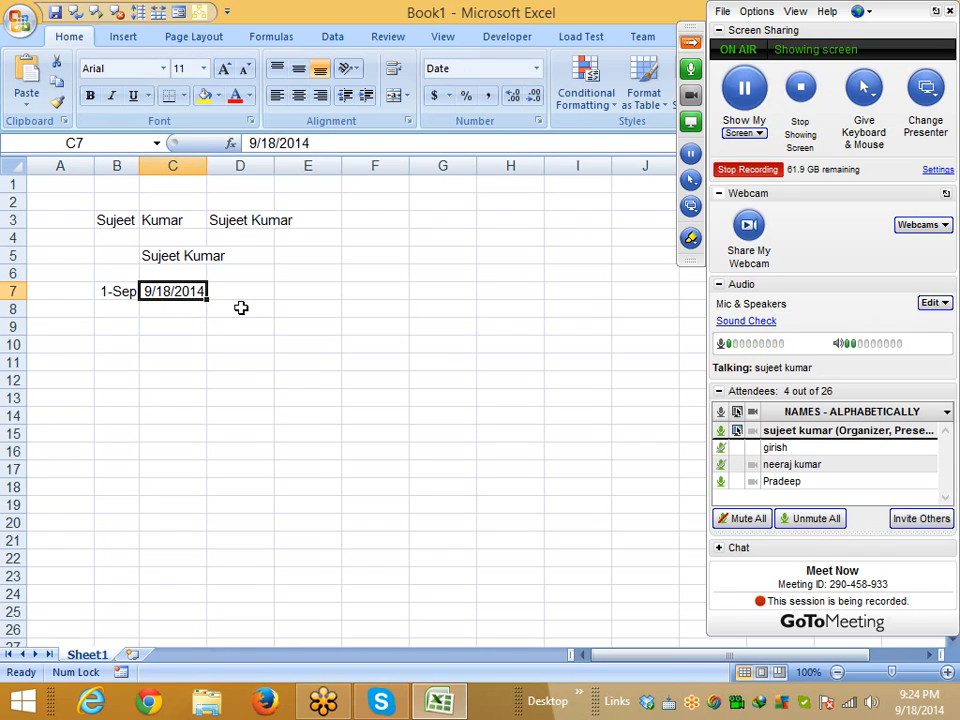
pyautogui.press('Down')
pyautogui.press('Down')
pyautogui.press('Right')
pyautogui.write('=')
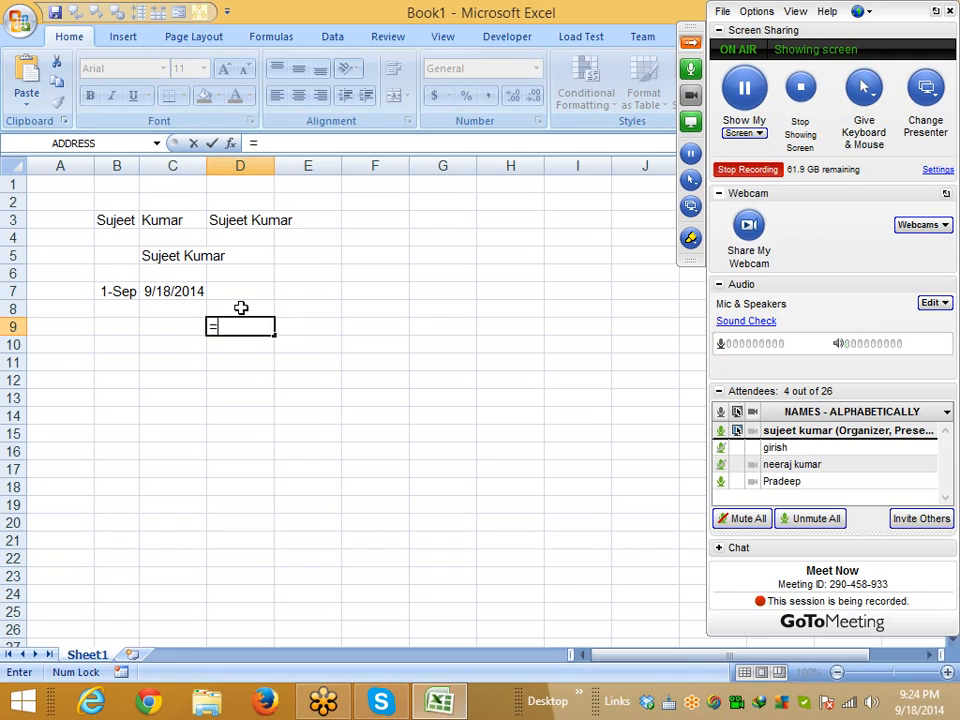
# Build =B7&" to "&C7 in D9, showing 41883 to 41900
pyautogui.press('Left')
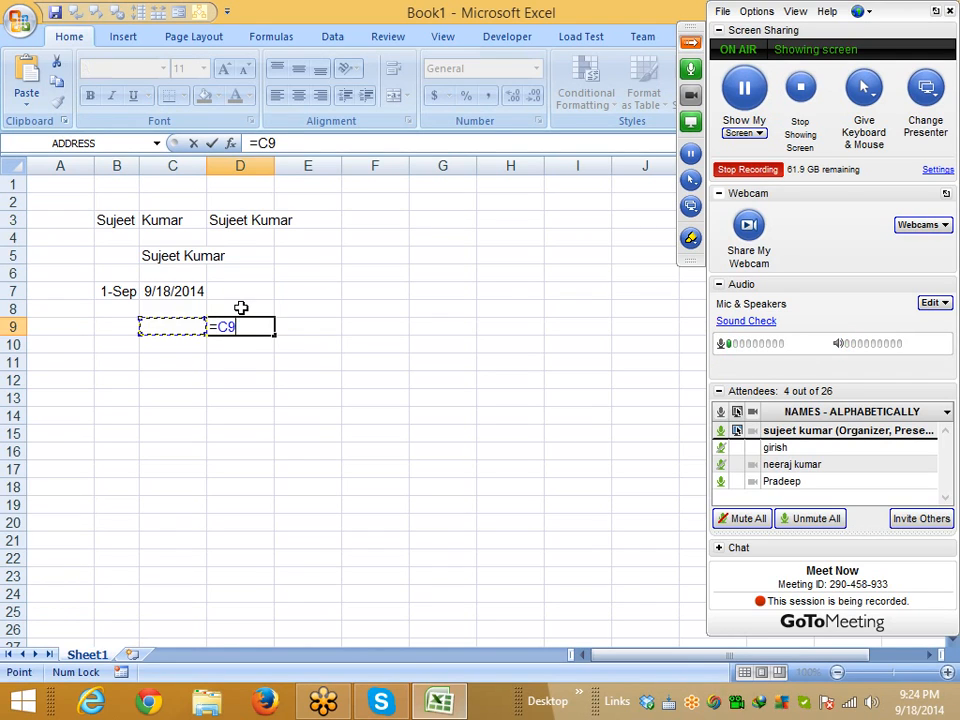
pyautogui.press('Left')
pyautogui.press('Up')
pyautogui.press('Up')
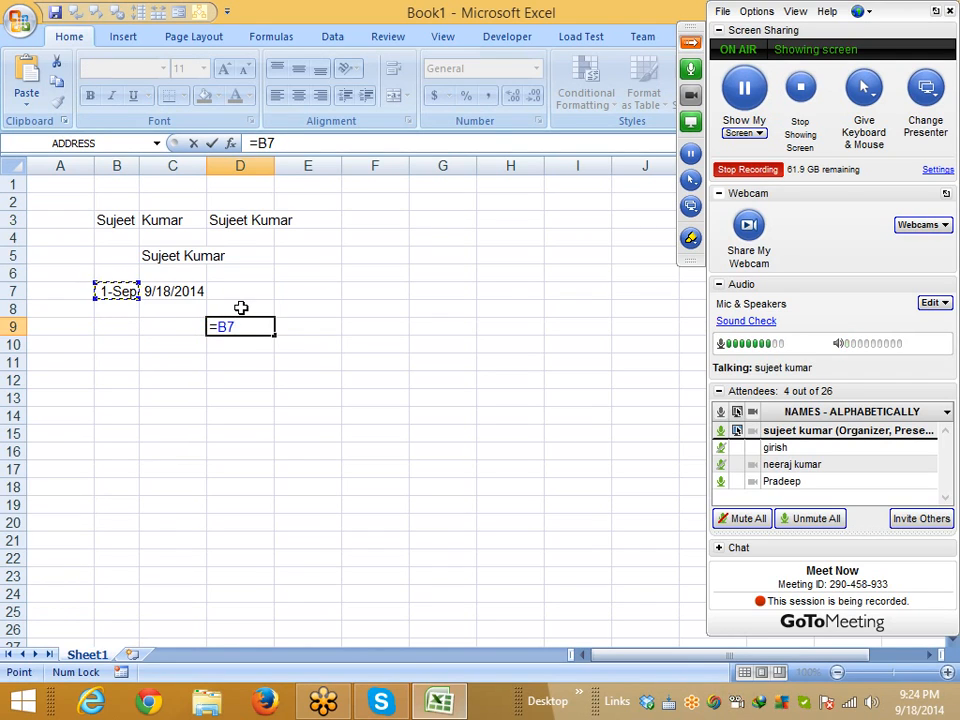
pyautogui.write('&')
pyautogui.press('Left')
pyautogui.press('Up')
pyautogui.press('Up')
pyautogui.press('BackSpace')
pyautogui.press('BackSpace')
pyautogui.write('"')
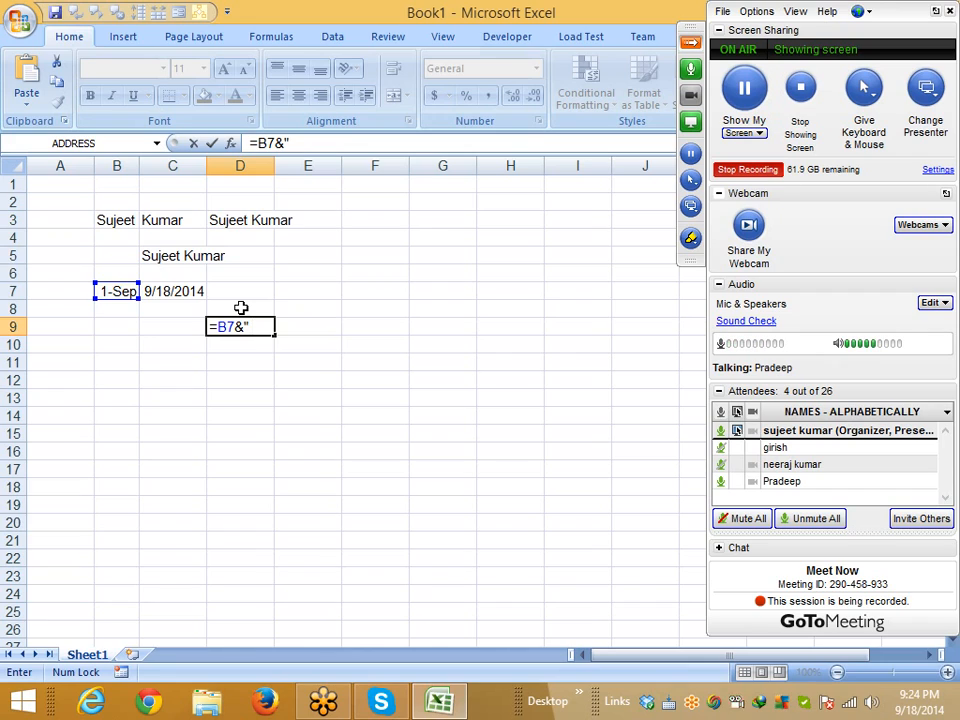
pyautogui.write('to "')
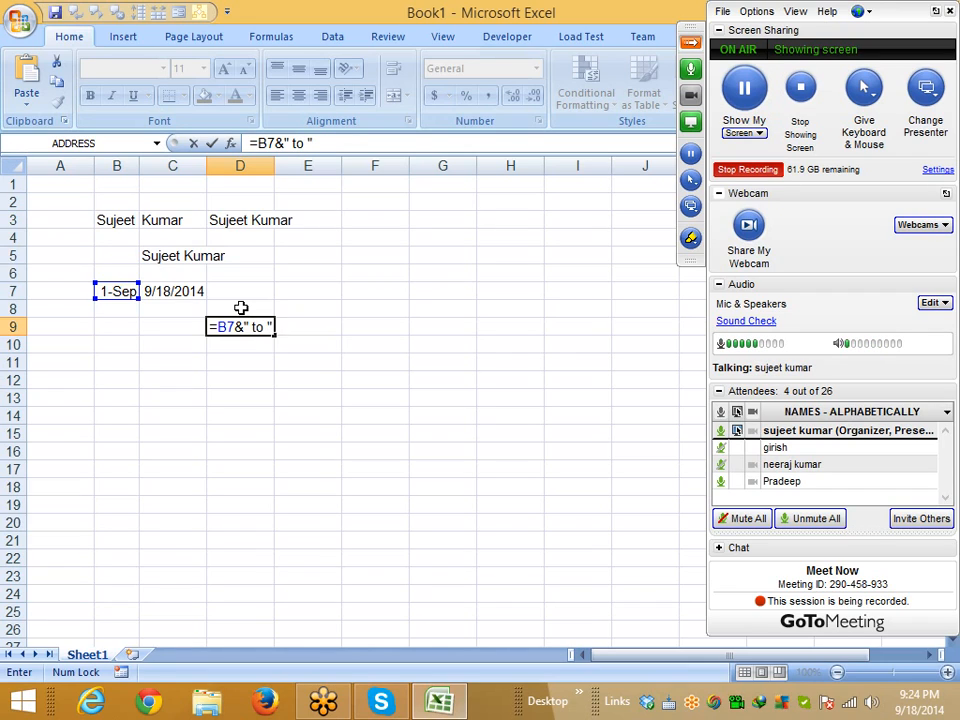
pyautogui.write('&')
pyautogui.press('Up')
pyautogui.press('Up')
pyautogui.press('Left')
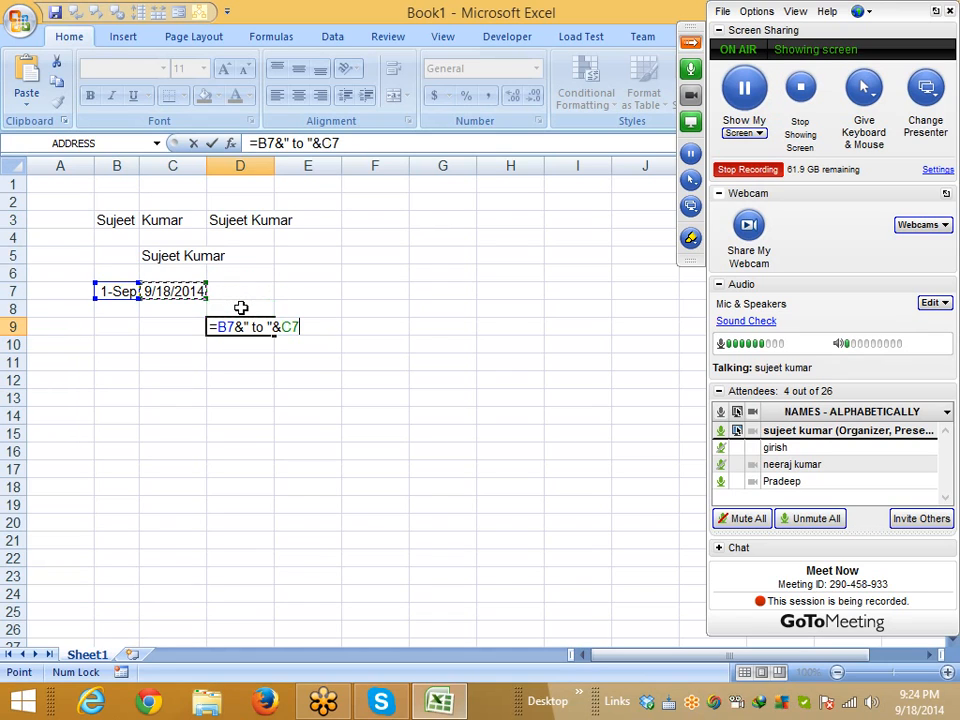
pyautogui.press('Return')
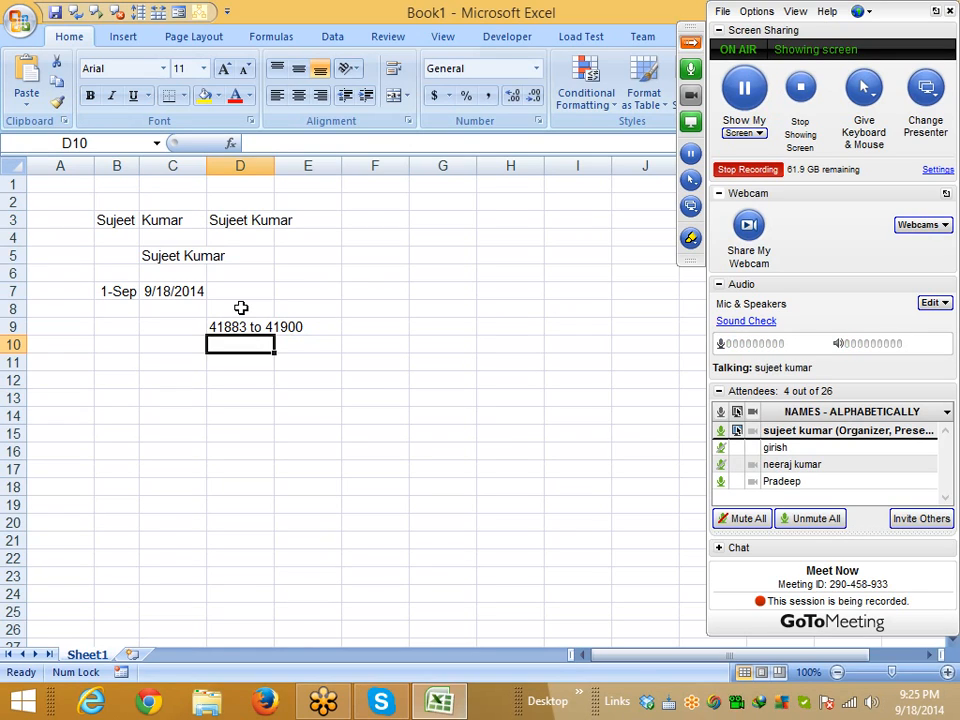
# Copy the D9 result so it can be moved elsewhere
pyautogui.press('Up')
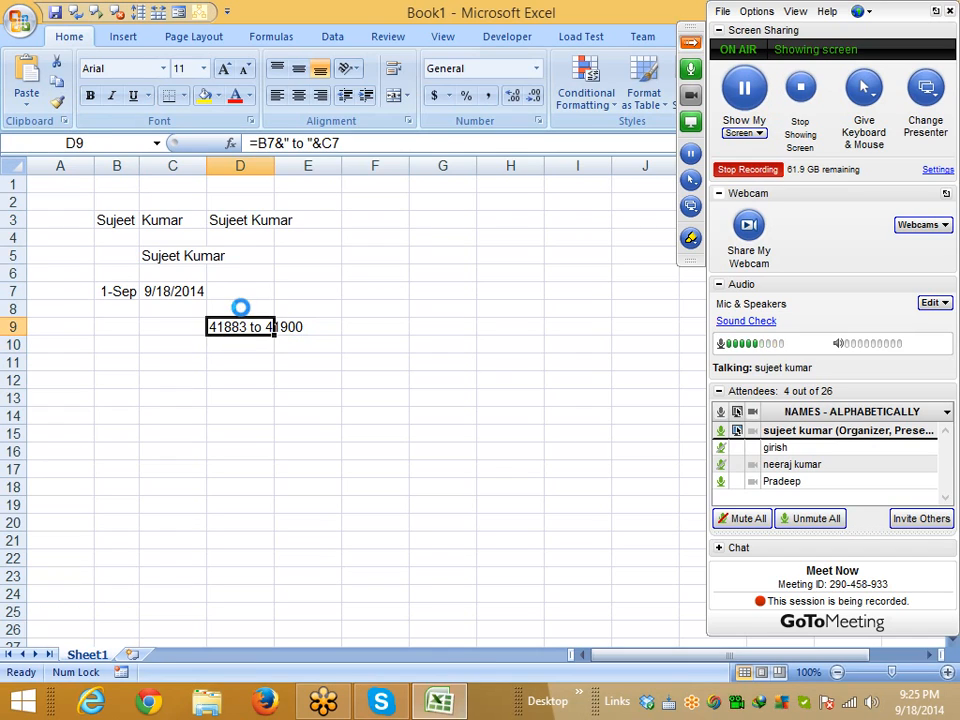
pyautogui.hotkey('ctrl', 'c')
pyautogui.press('Up')
pyautogui.press('Right')
pyautogui.press('Right')
# Paste the 41883 to 41900 result into E6 and return to the empty D9
pyautogui.press('Left')
pyautogui.press('Up')
pyautogui.press('Up')
pyautogui.press('Return')
pyautogui.press('Down')
pyautogui.press('Down')
pyautogui.press('Left')
pyautogui.press('Left')
pyautogui.press('Down')
pyautogui.press('Right')
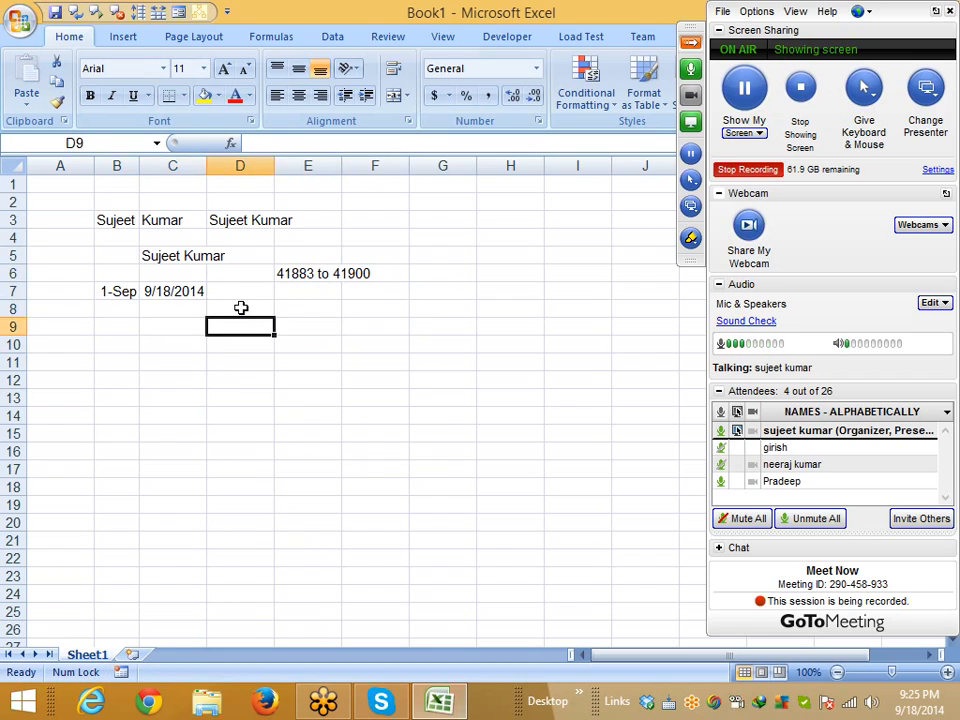
# Enter =TEXT(B7,"DD-MMM-YYY")&" to "&C7 in D9 to format the start date
pyautogui.write('=te')
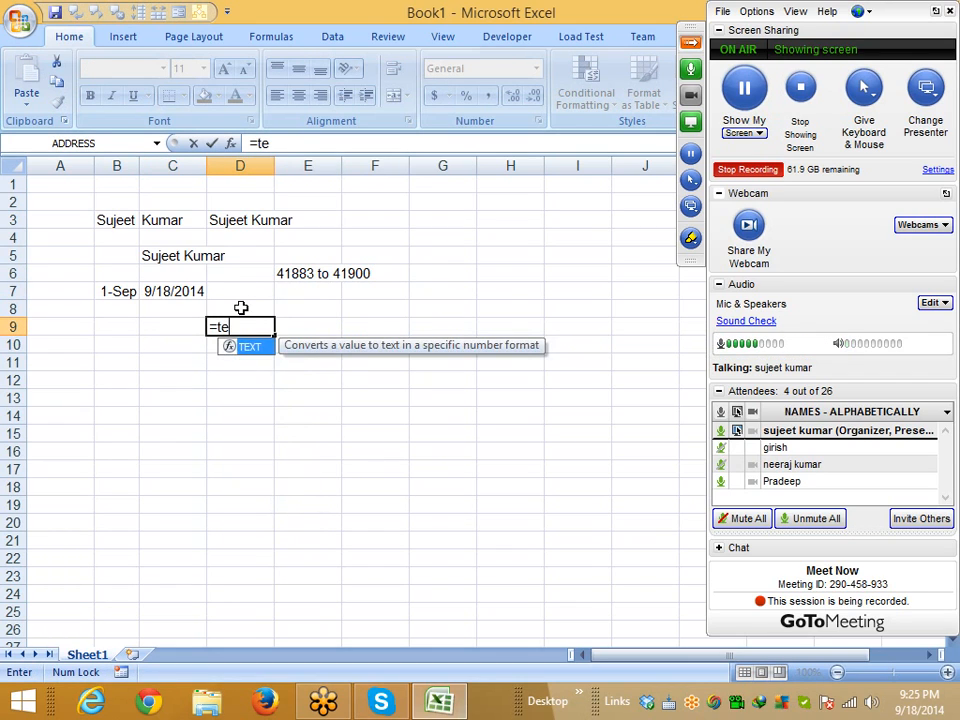
pyautogui.press('Tab')
pyautogui.press('Left')
pyautogui.press('Up')
pyautogui.press('Left')
pyautogui.press('Up')
pyautogui.write(',')
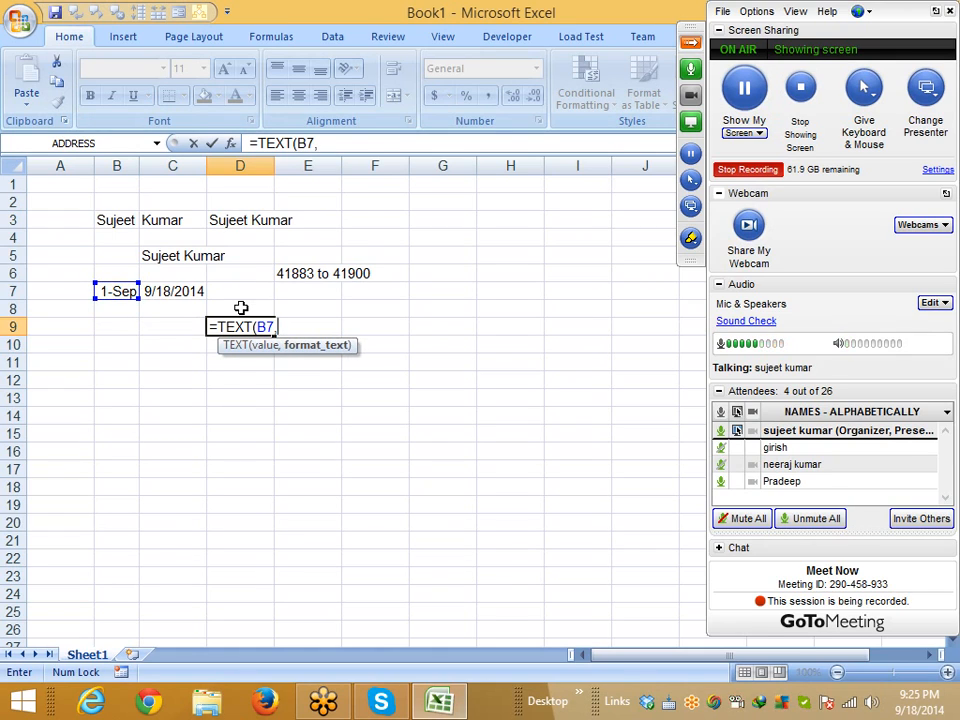
pyautogui.write('"DD-MMM')
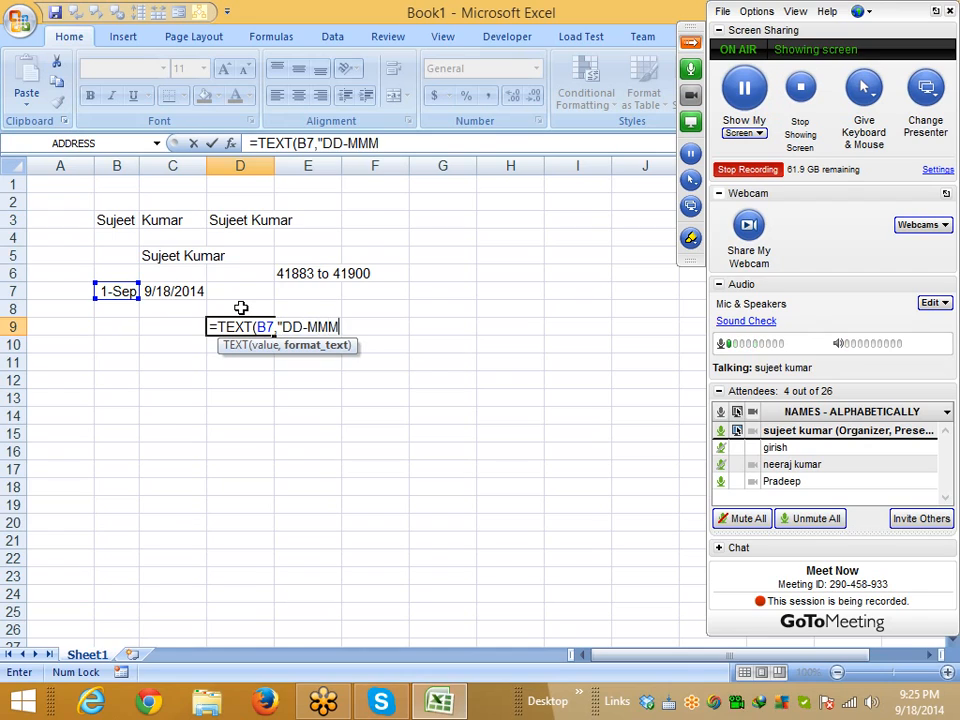
pyautogui.write('-')
pyautogui.write('YYY")')
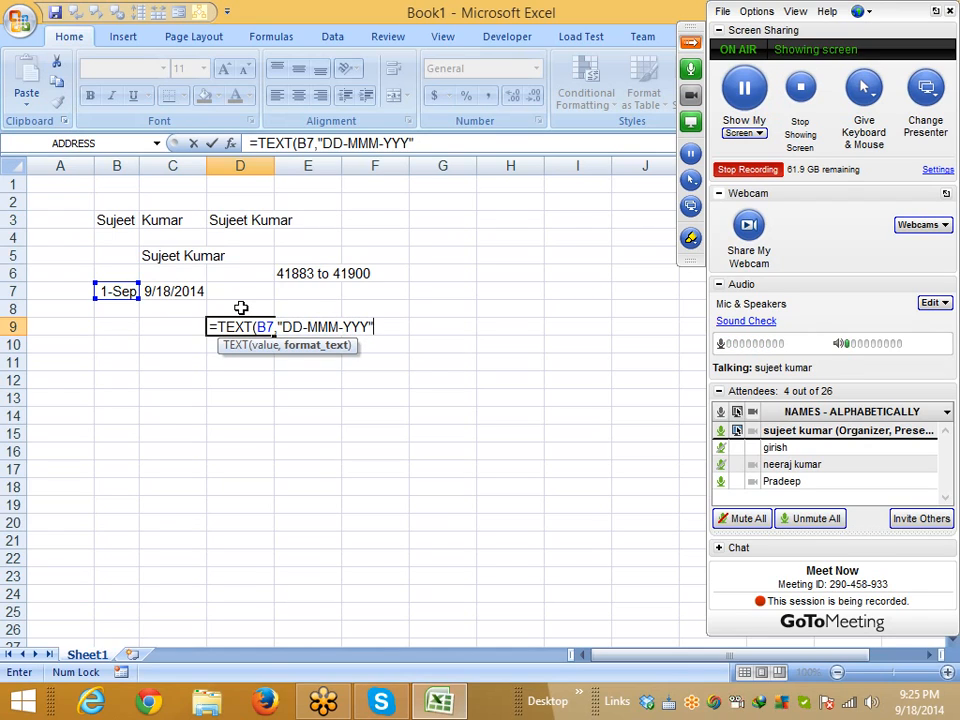
pyautogui.write('&')
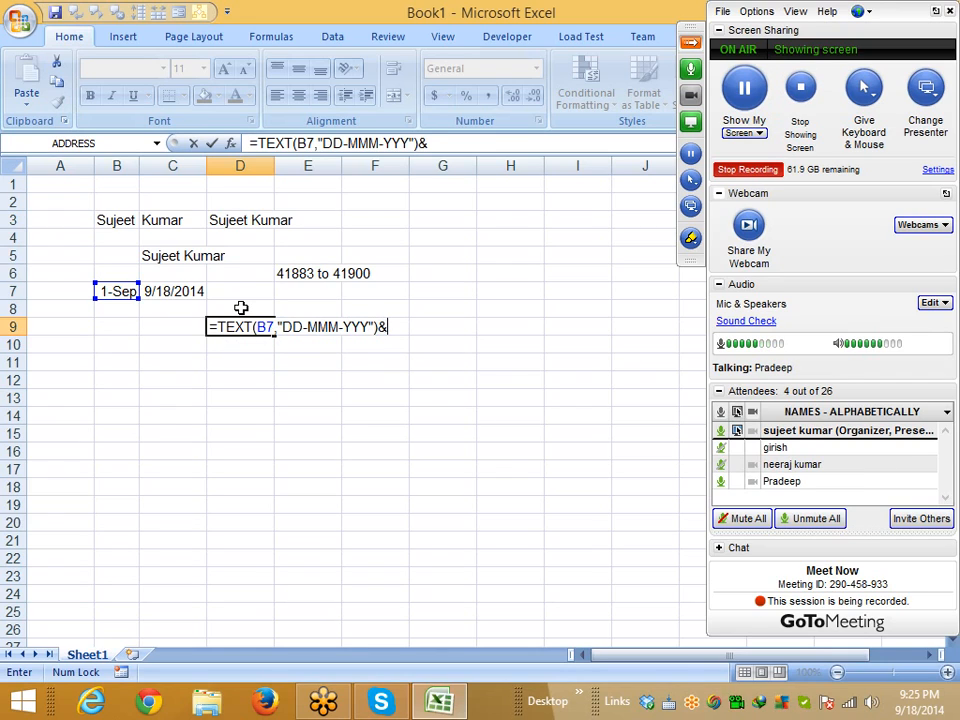
pyautogui.write('" to "&')
pyautogui.press('Left')
pyautogui.press('Up')
pyautogui.press('Up')
pyautogui.press('Return')
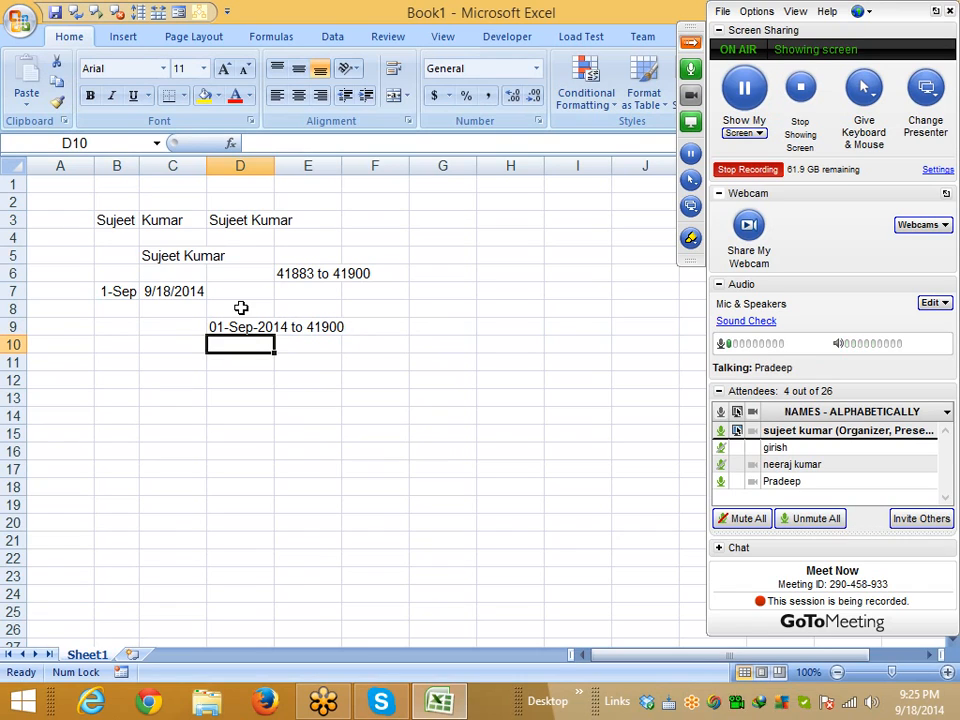
# Wrap the C7 reference in TEXT(C7,"DD-MMM-YYY") so D9 shows 01-Sep-2014 to 18-Sep-2014
pyautogui.press('Up')
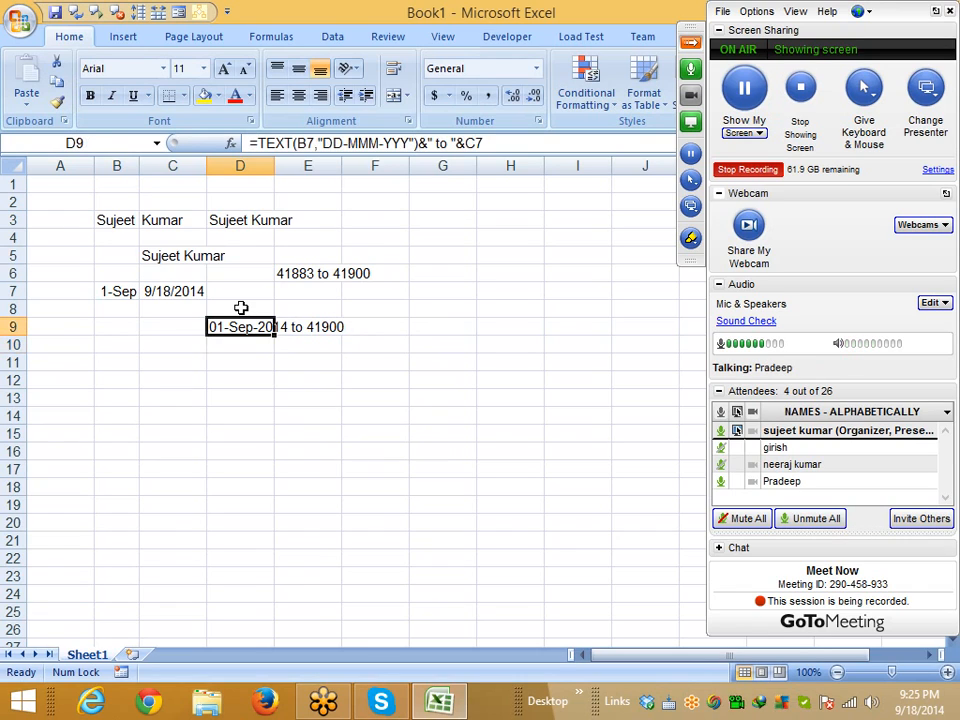
pyautogui.click(499, 142)
pyautogui.press('BackSpace')
pyautogui.press('BackSpace')
pyautogui.write('t')
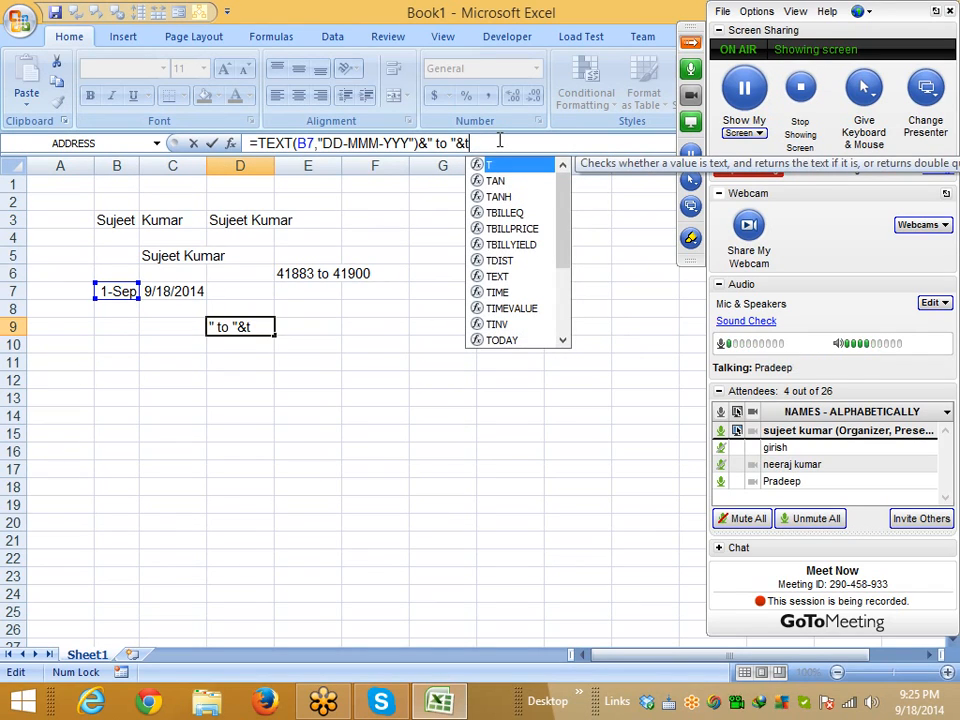
pyautogui.write('e')
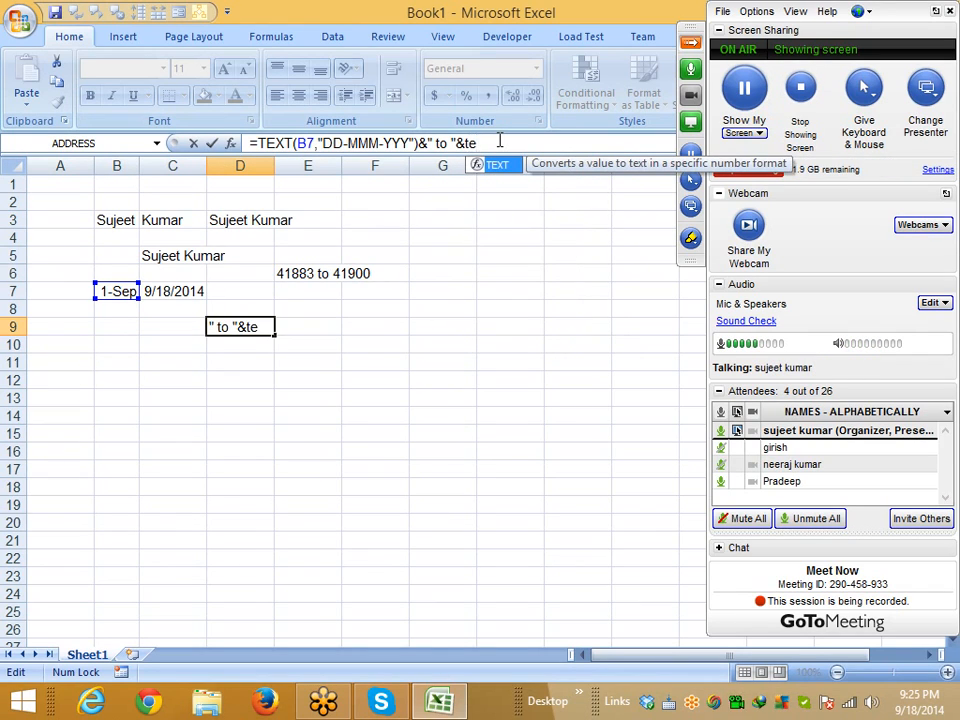
pyautogui.press('Tab')
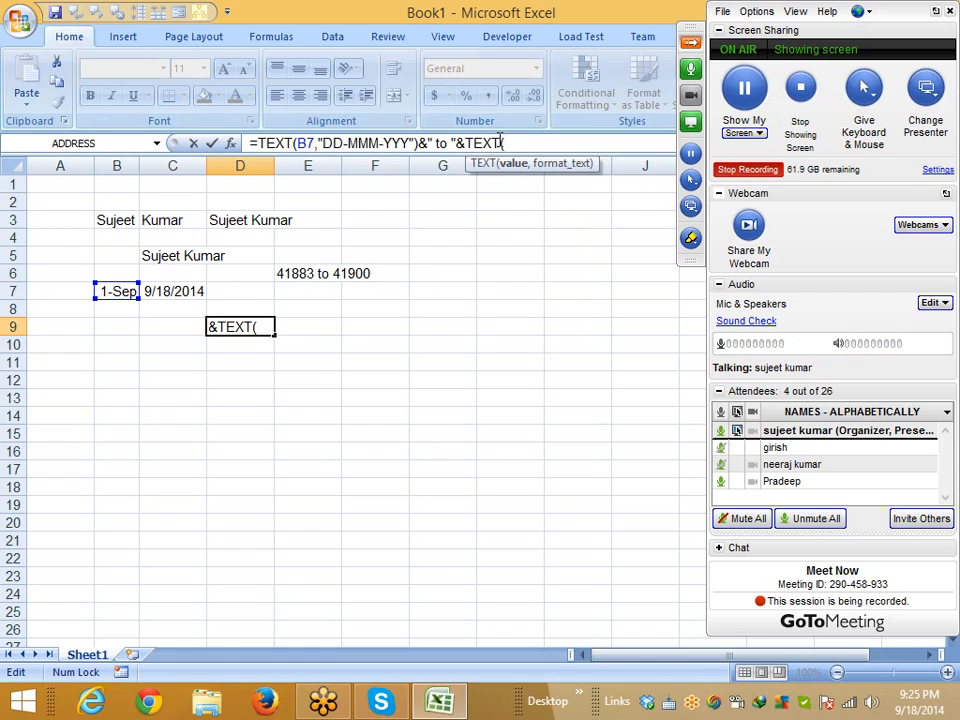
pyautogui.click(173, 291)
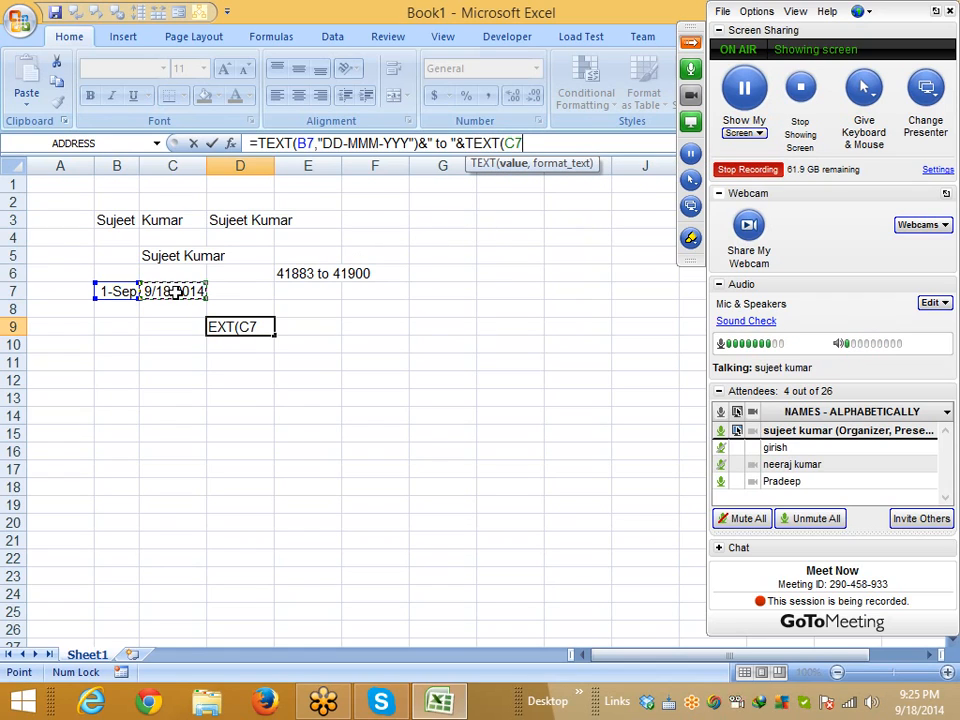
pyautogui.write(',"DD')
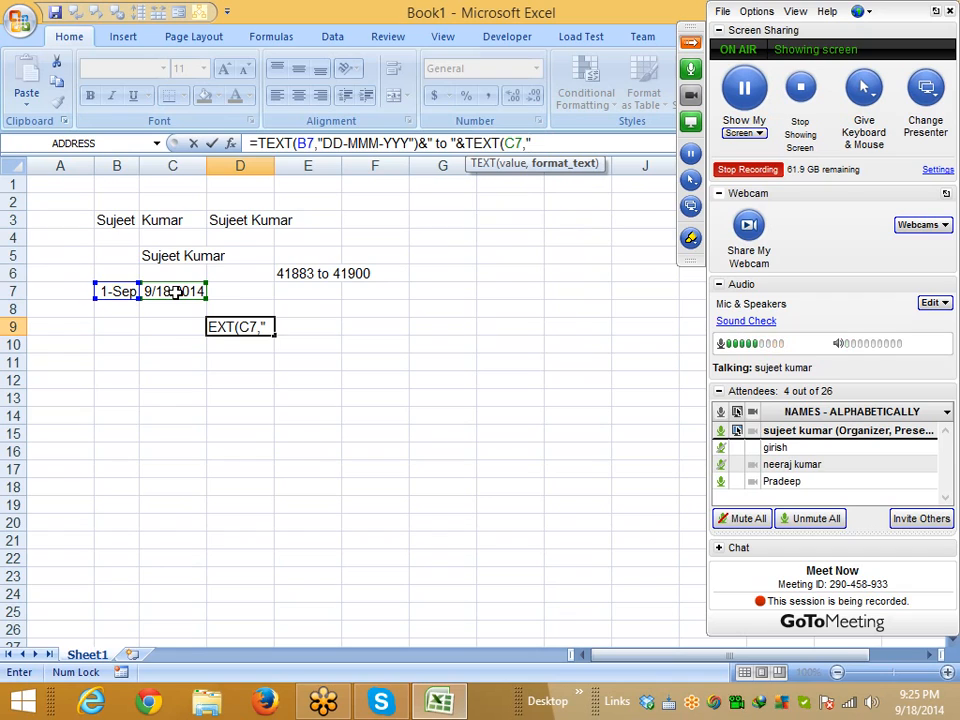
pyautogui.write('-MM')
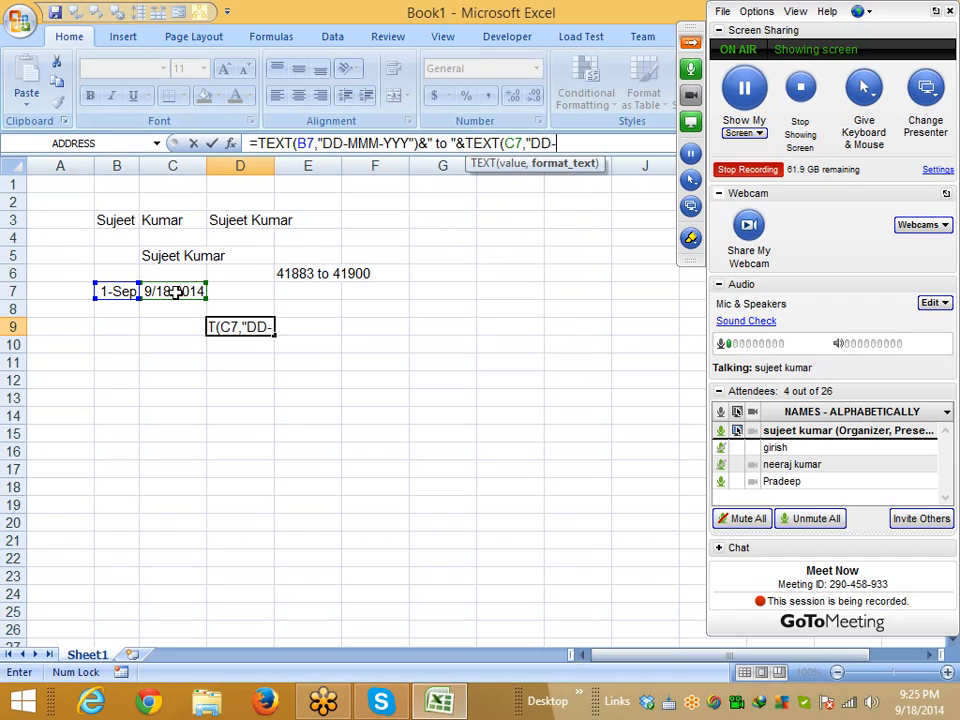
pyautogui.write('M-YYY')
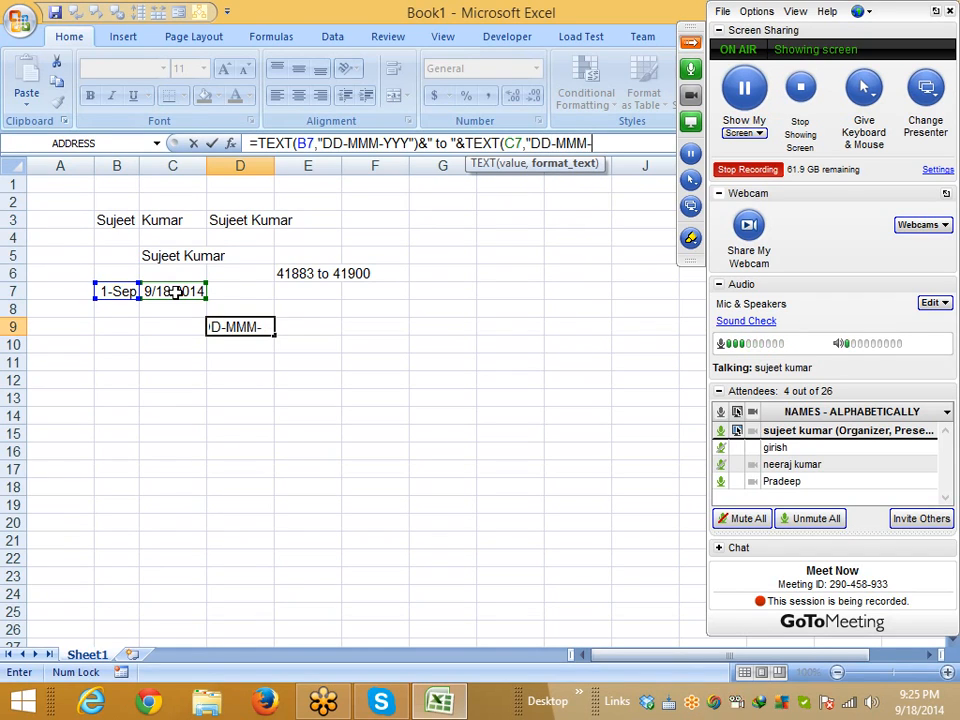
pyautogui.write('")')
pyautogui.press('Return')
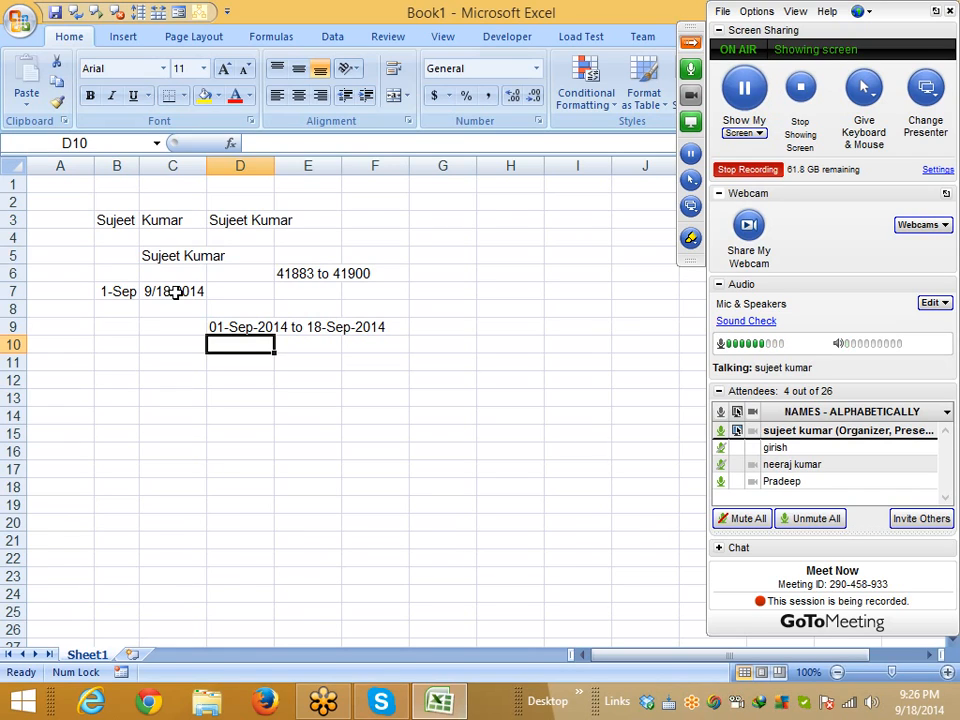
# Enter RAM in B12 and ram in C12
pyautogui.press('Down')
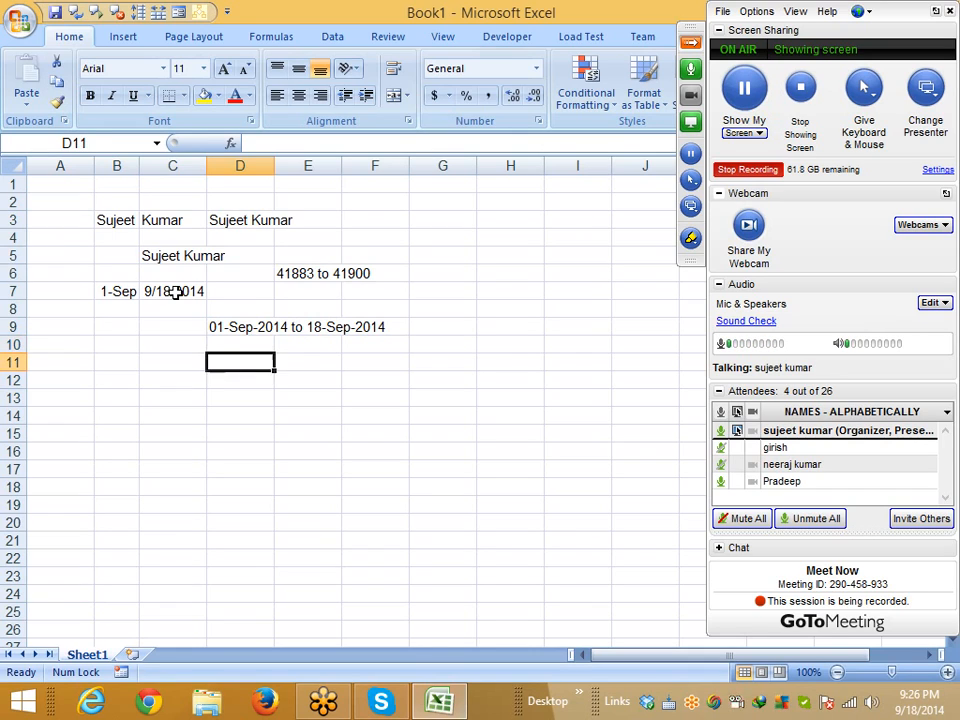
pyautogui.press('Left')
pyautogui.press('Left')
pyautogui.press('Down')
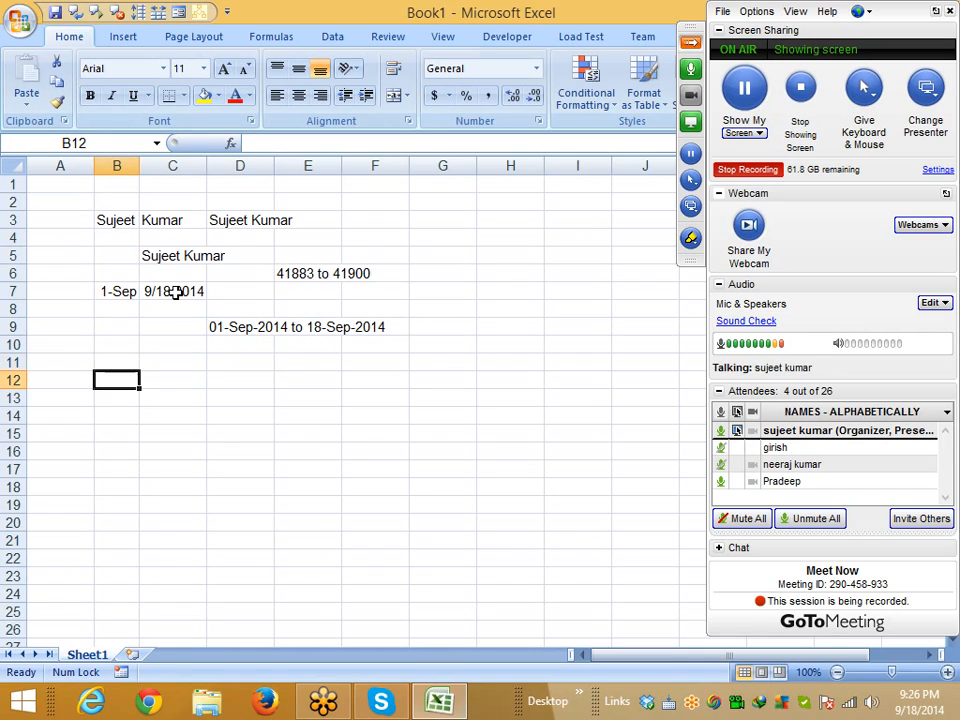
pyautogui.write('RAM')
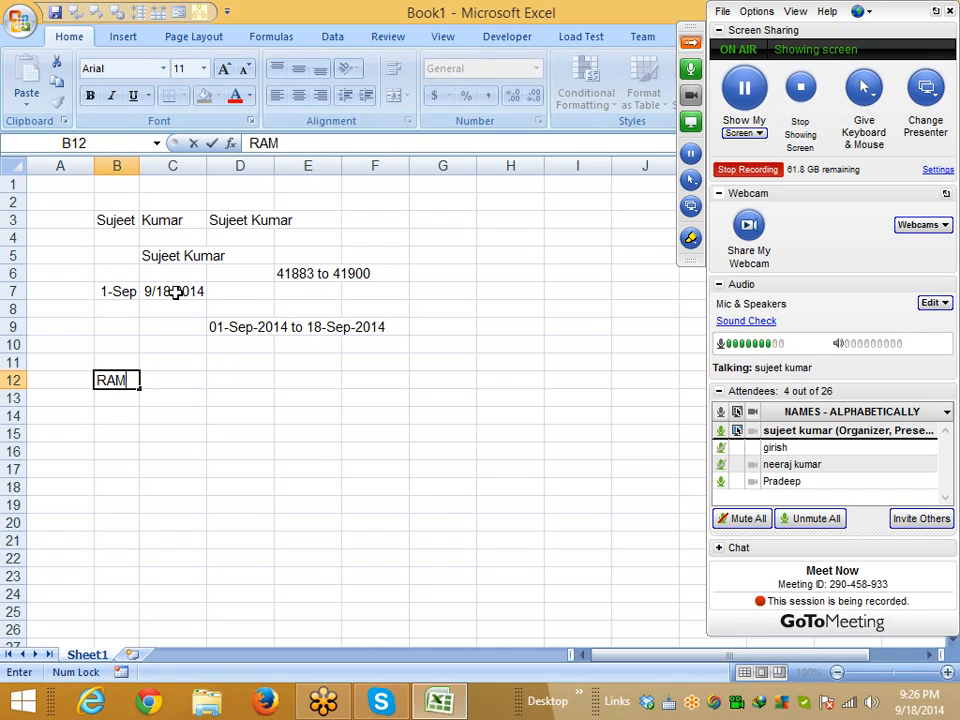
pyautogui.press('Tab')
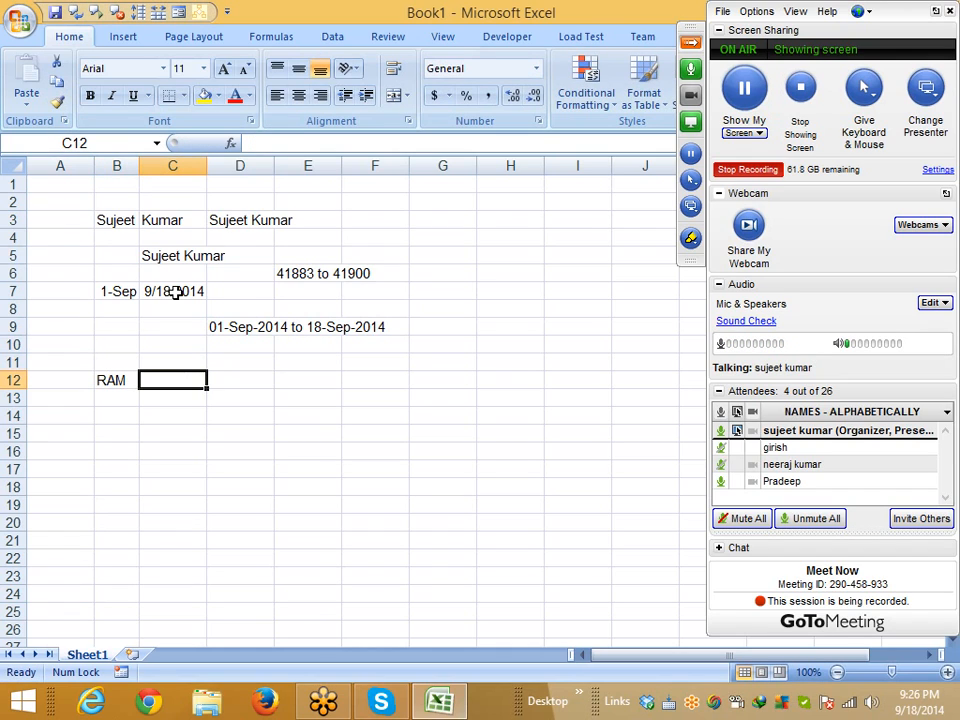
pyautogui.write('ram')
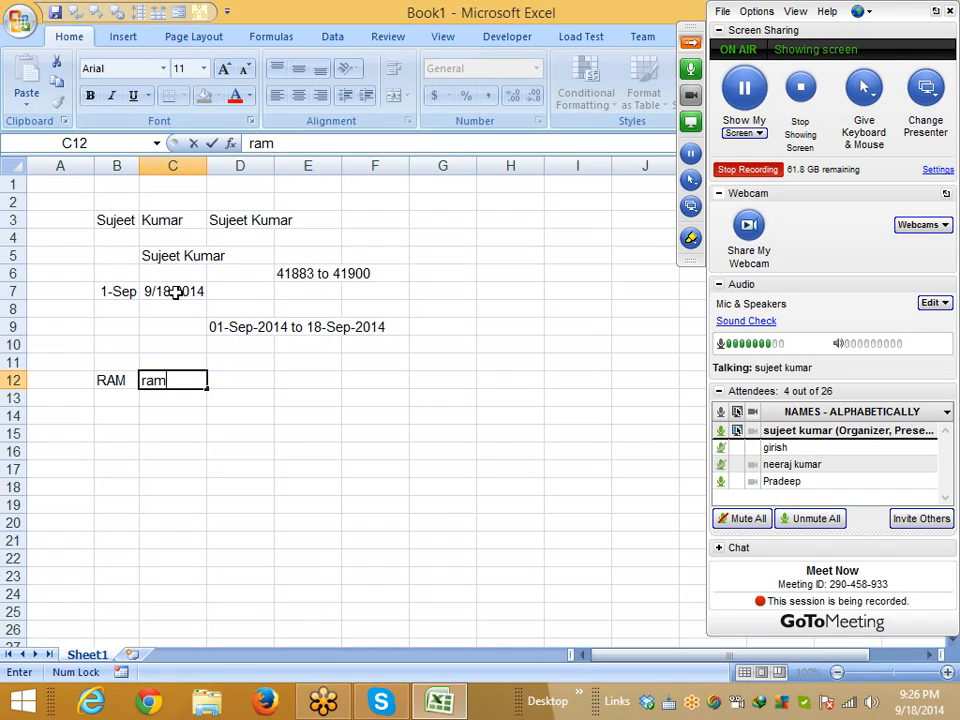
pyautogui.press('Tab')
# Enter =B12=C12 in D12, which returns TRUE
pyautogui.write('=')
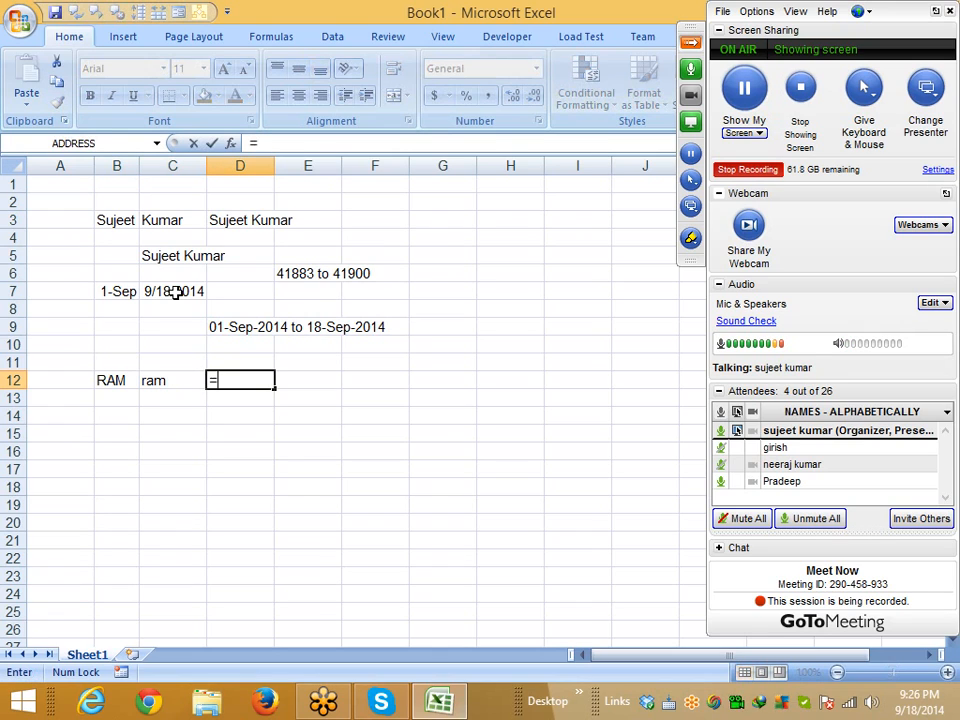
pyautogui.press('Left')
pyautogui.press('Left')
pyautogui.write('=')
pyautogui.press('Left')
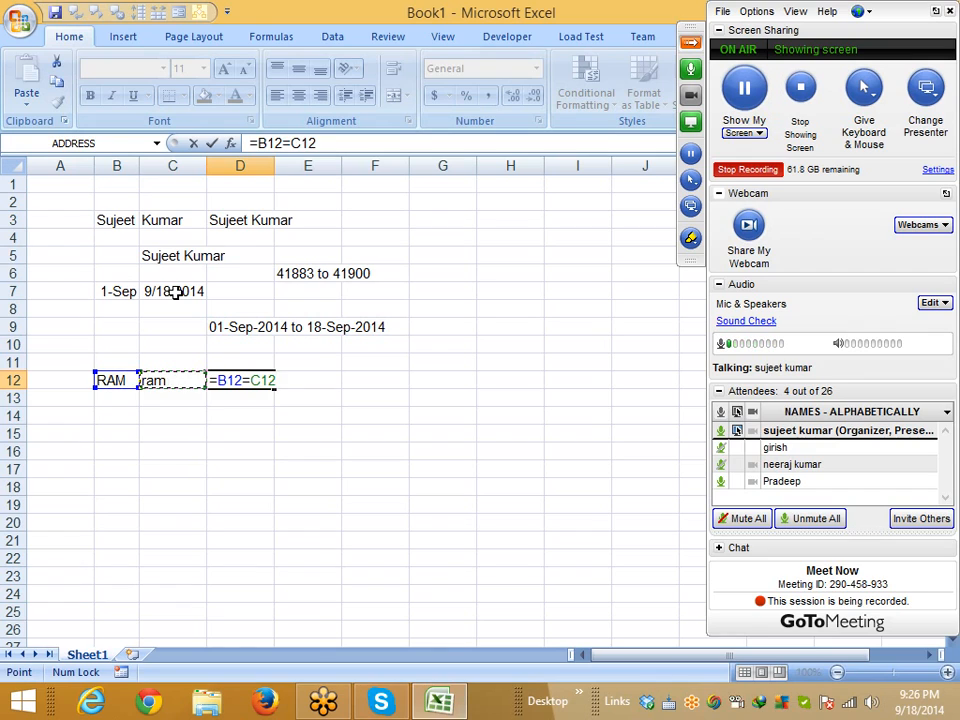
pyautogui.press('Return')
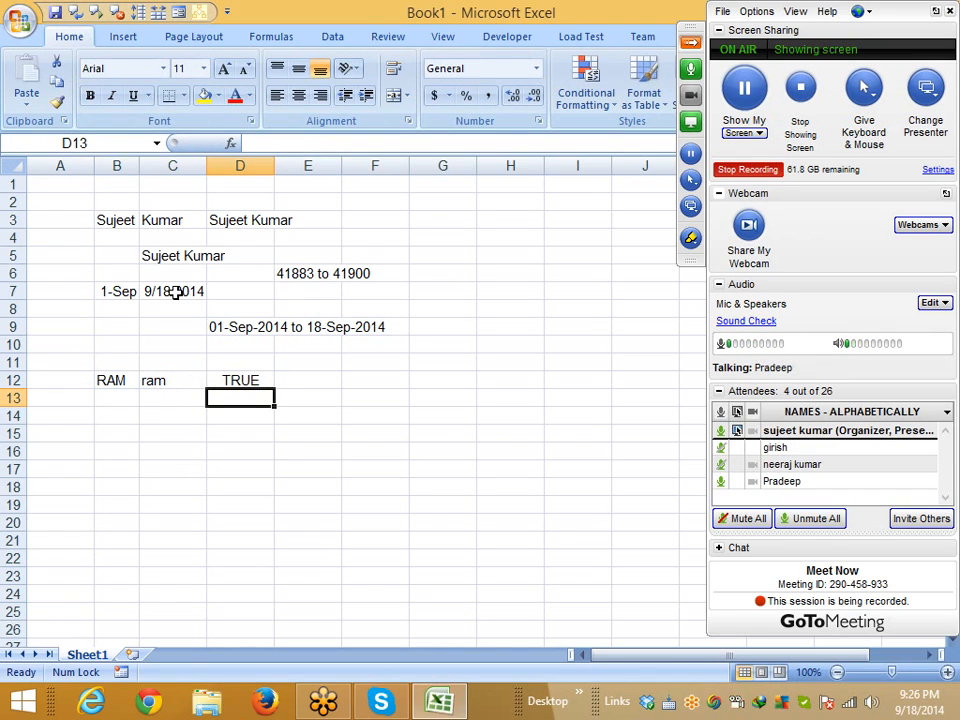
pyautogui.click(721, 481)
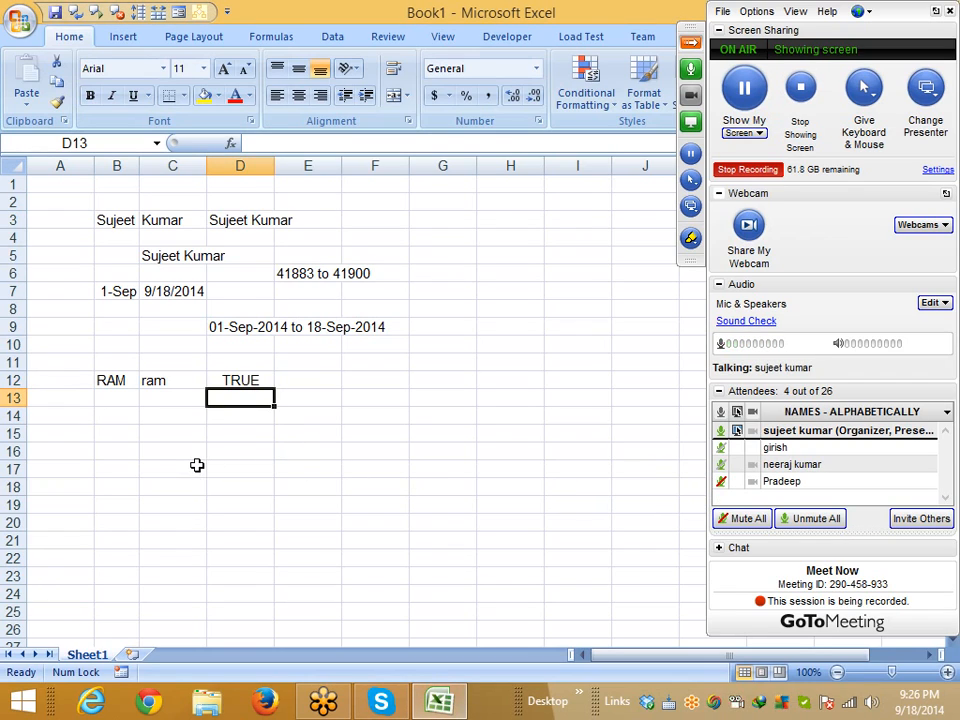
pyautogui.click(237, 380)
# Drag the equals test to F11 and enter =EXACT(B12,C12) in D12, showing FALSE
pyautogui.moveTo(237, 375); pyautogui.dragTo(401, 360)
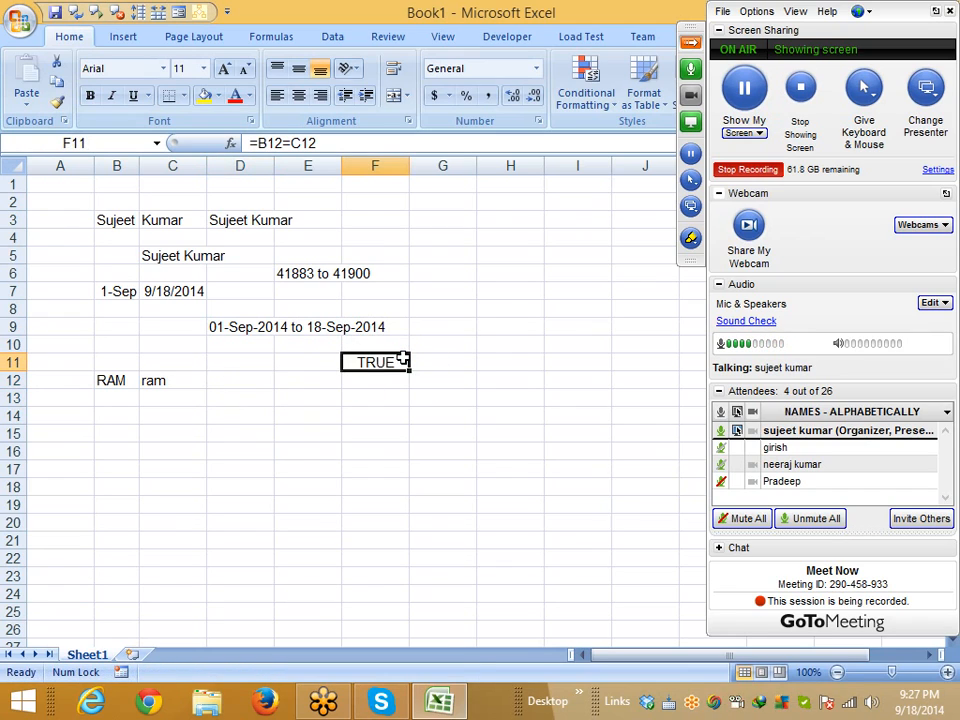
pyautogui.click(231, 376)
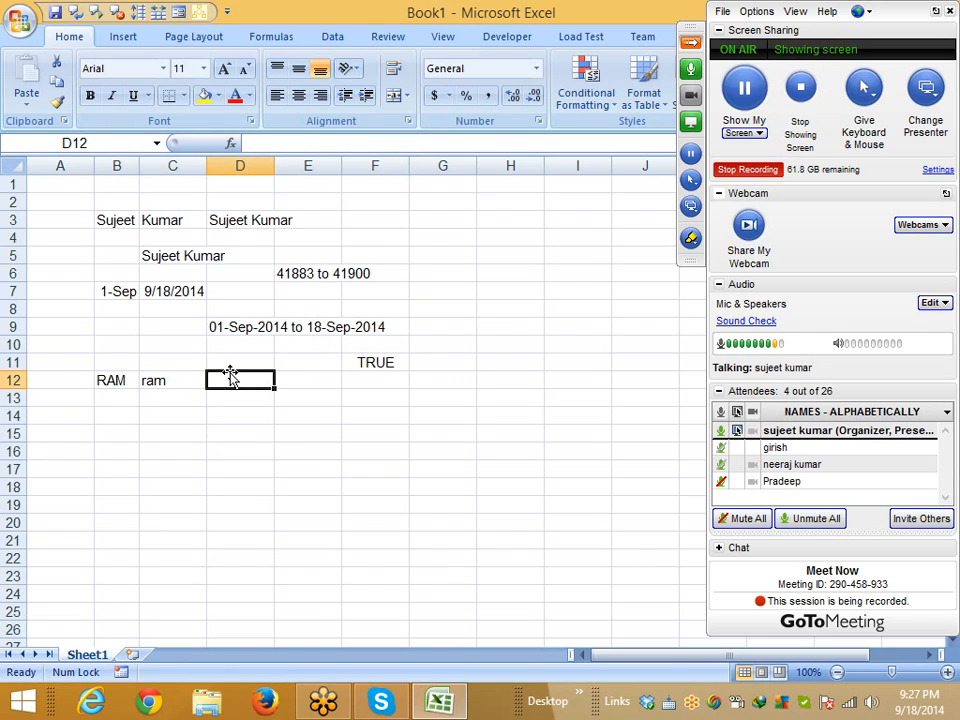
pyautogui.write('=exa')
pyautogui.press('Tab')
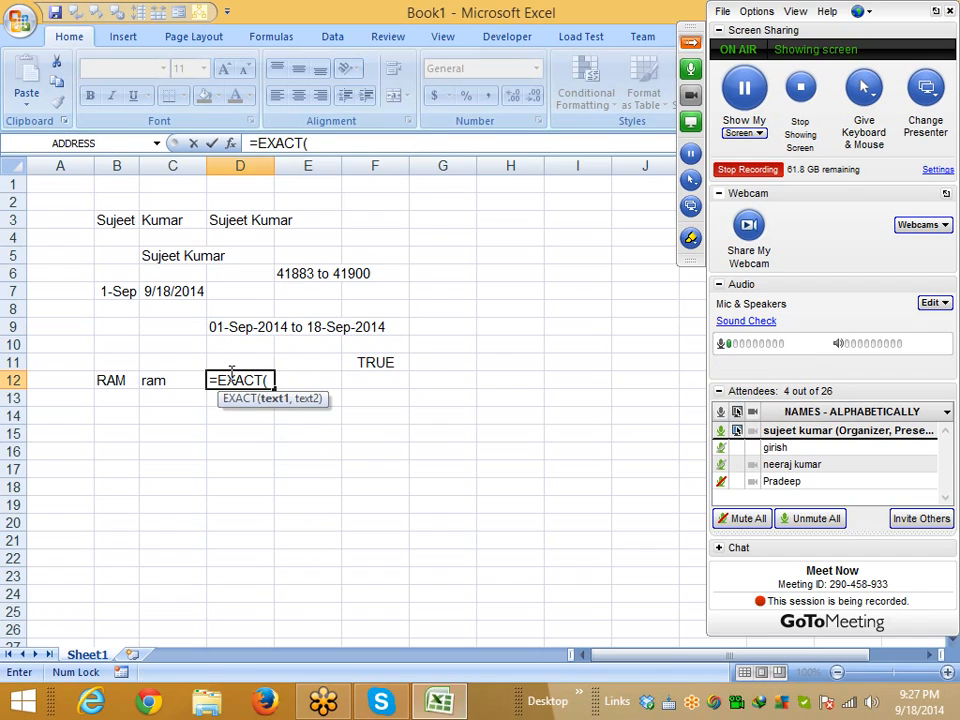
pyautogui.press('Left')
pyautogui.press('Left')
pyautogui.write(',')
pyautogui.press('Left')
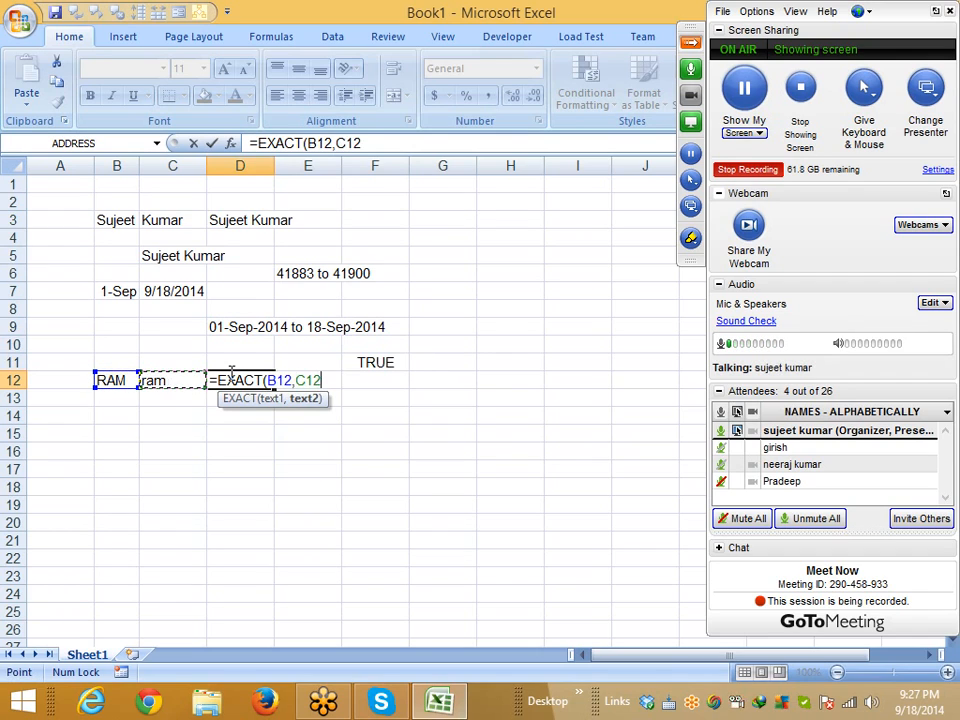
pyautogui.press('Return')
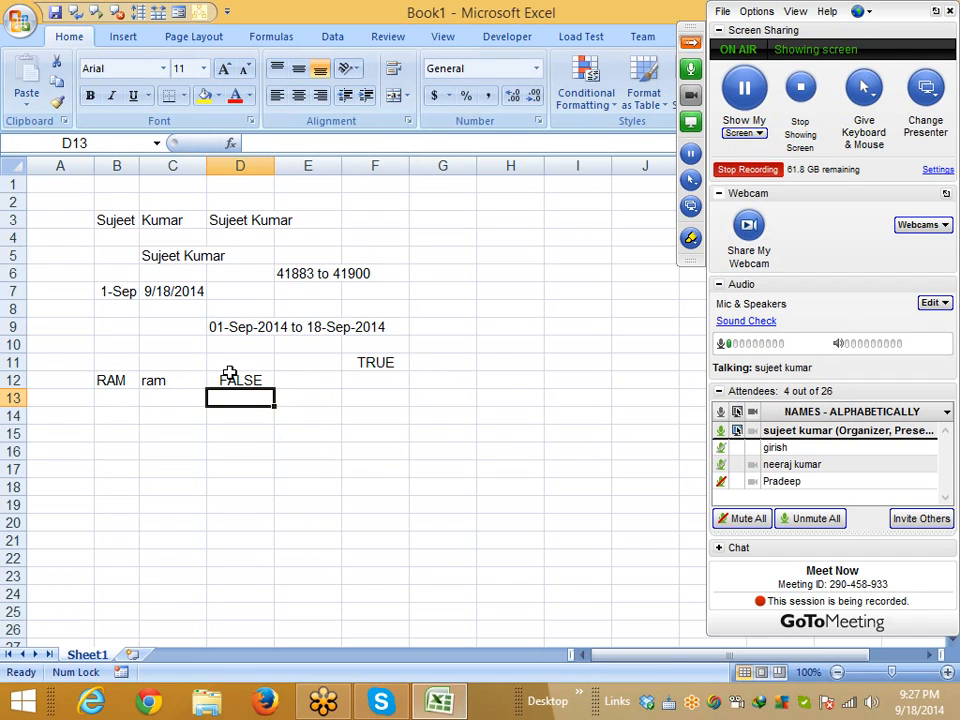
# Retype both B12 and C12 as Ram so the EXACT test returns TRUE
pyautogui.press('Left')
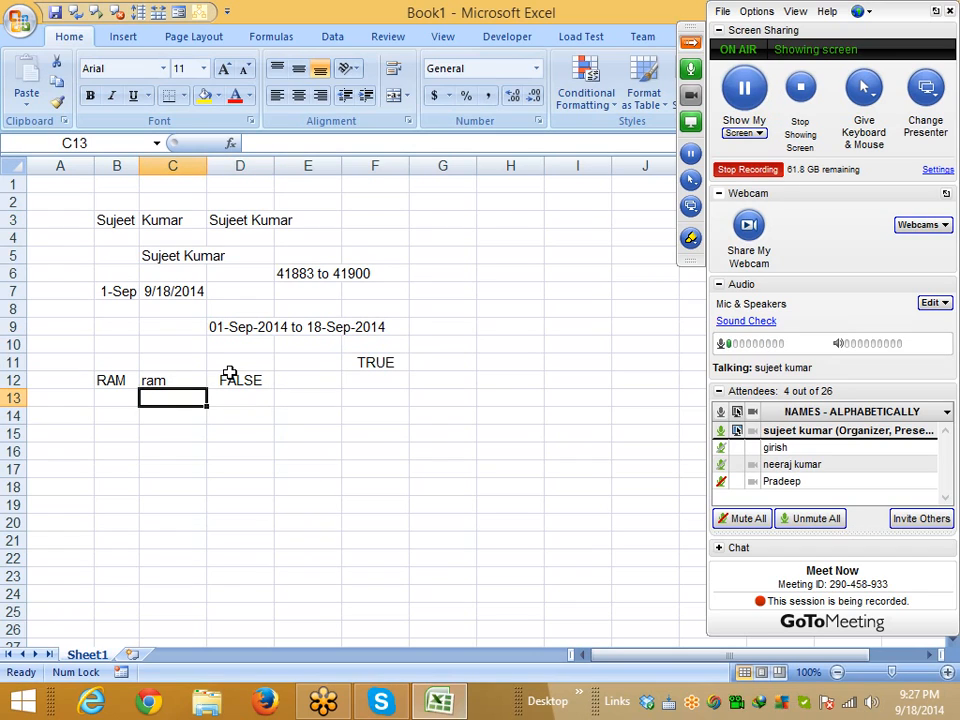
pyautogui.press('Up')
pyautogui.press('Left')
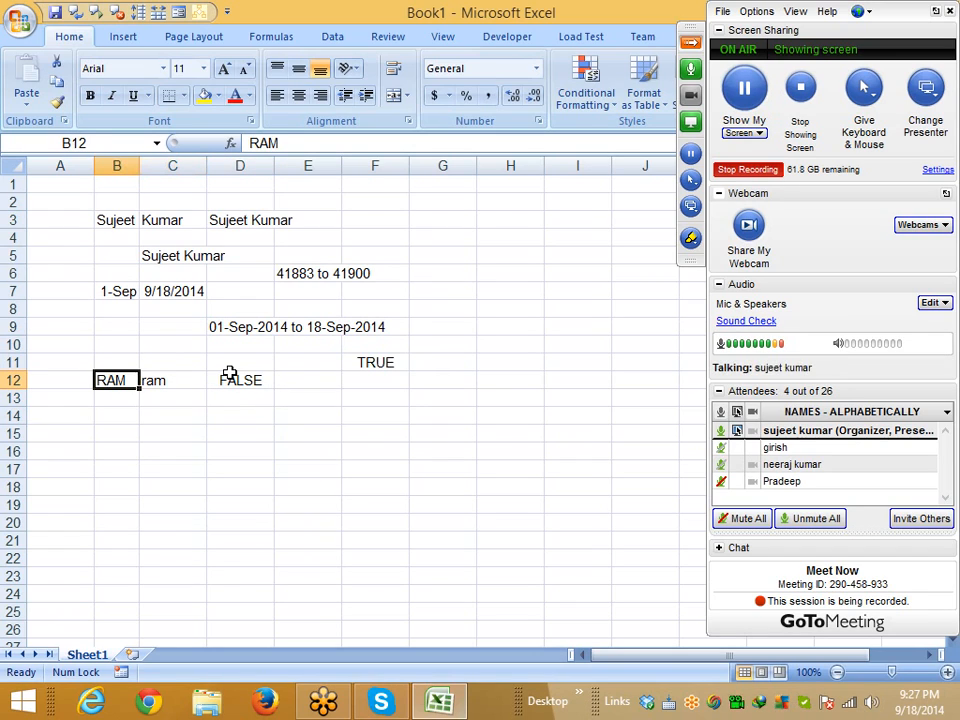
pyautogui.write('Ram')
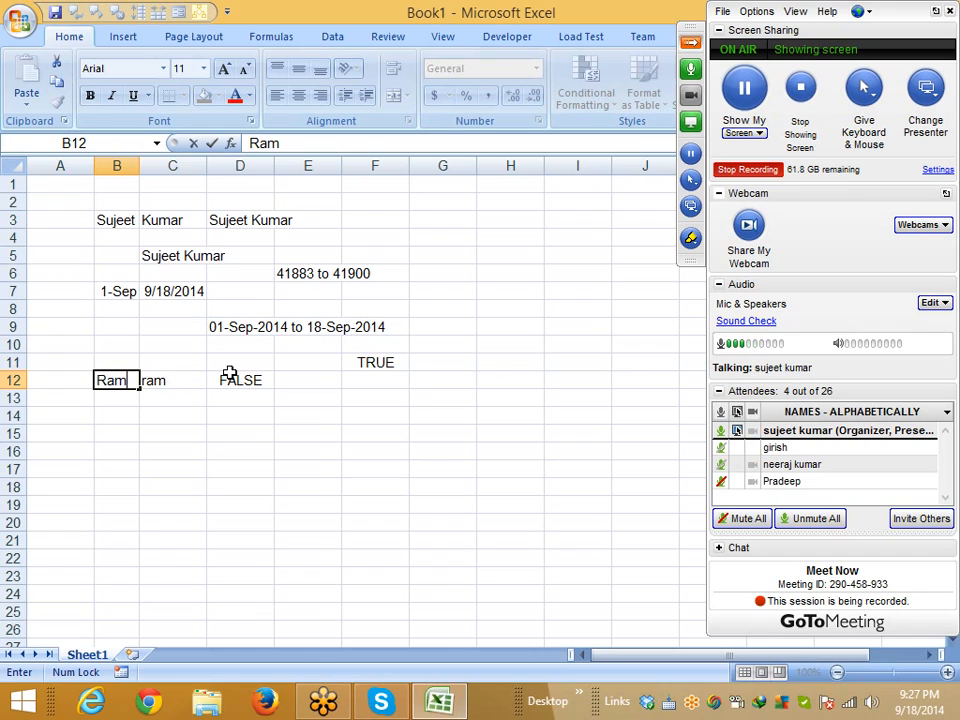
pyautogui.press('Right')
pyautogui.write('RA')
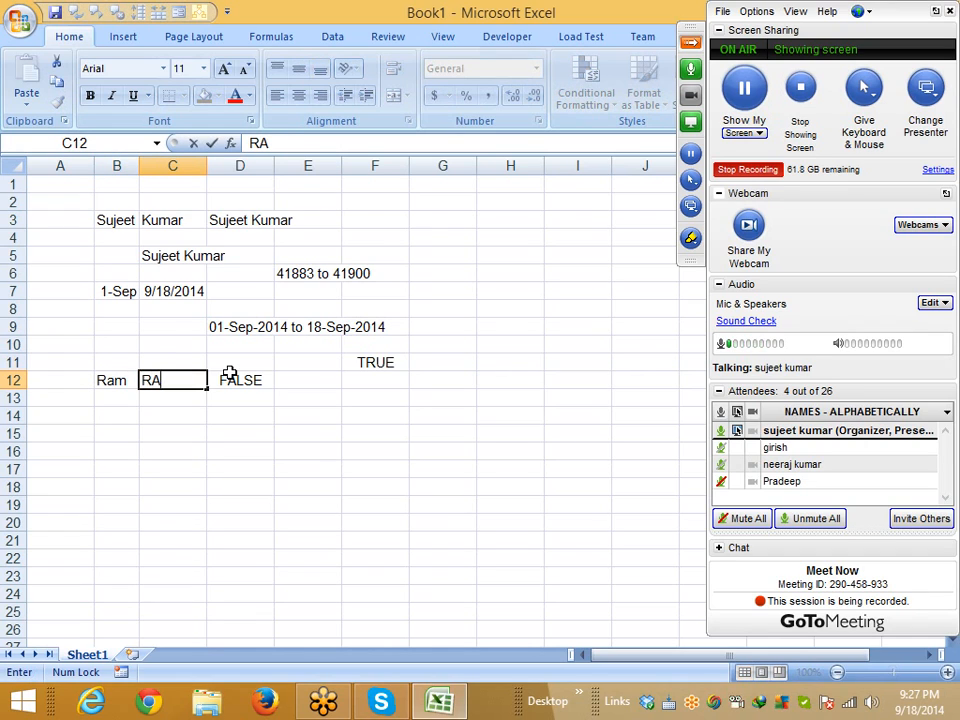
pyautogui.press('BackSpace')
pyautogui.write('am')
pyautogui.press('Return')
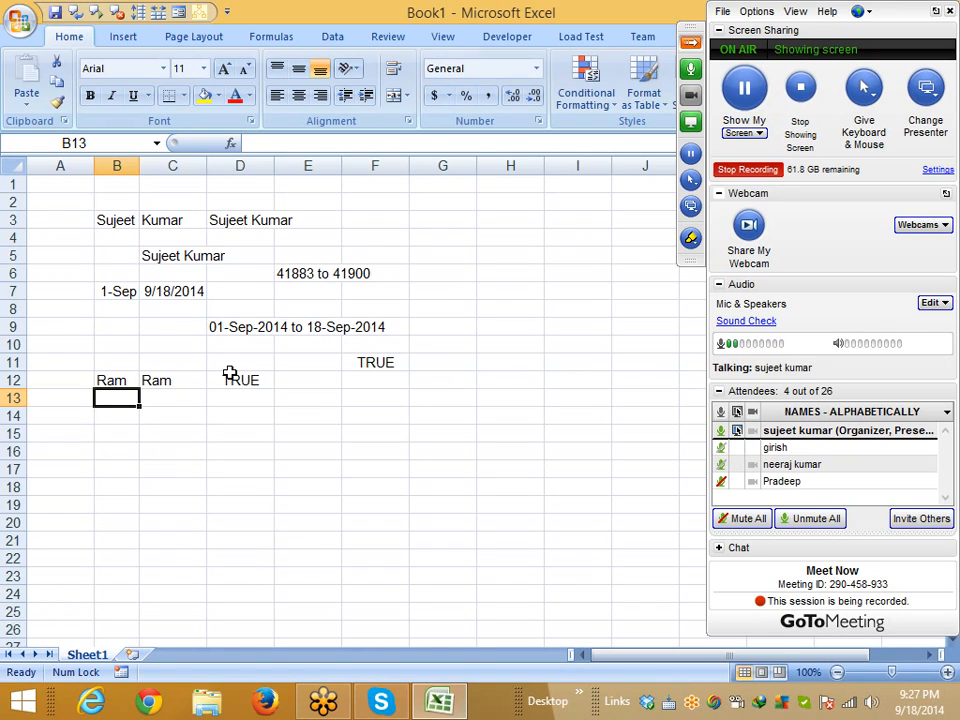
# Enter 1125 in cell B15
pyautogui.press('Down')
pyautogui.press('Down')
pyautogui.press('Up')
pyautogui.press('Up')
pyautogui.press('Up')
pyautogui.press('Down')
pyautogui.press('Down')
pyautogui.press('Down')
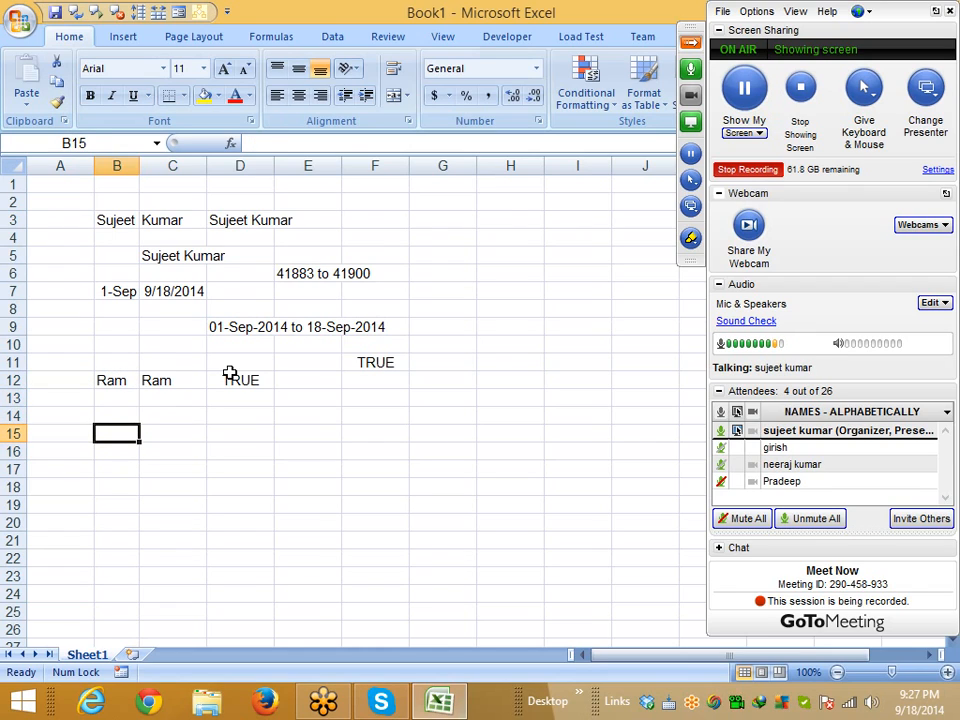
pyautogui.write('1125')
pyautogui.press('Return')
pyautogui.press('Up')
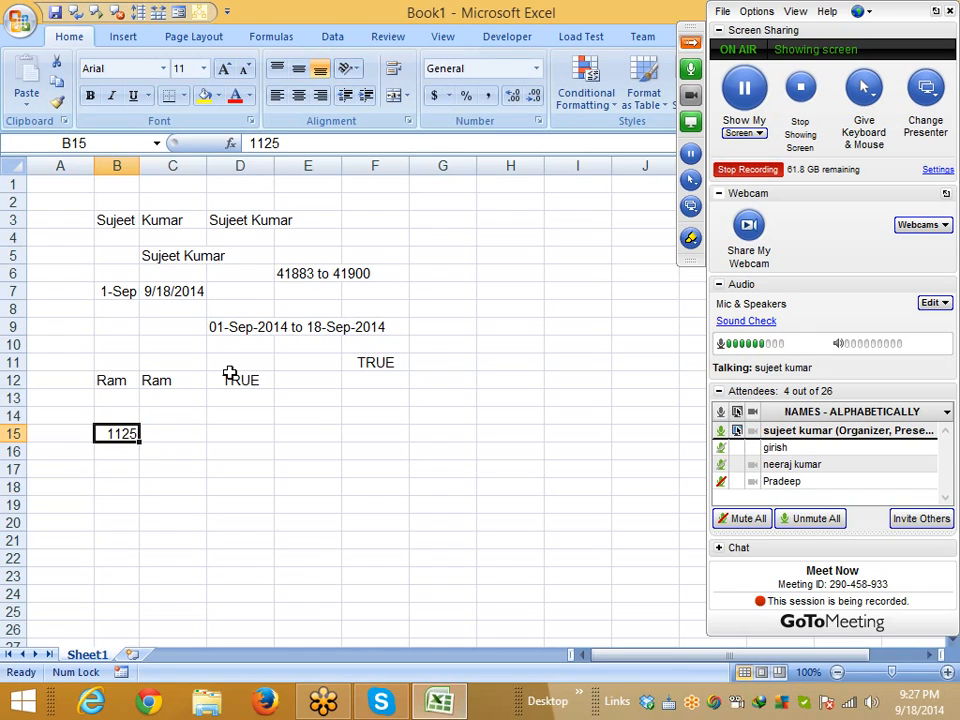
# Cycle B15 through date, currency, percentage and scientific formats, then back to General
pyautogui.hotkey('ctrl', 'shift', '3')
pyautogui.hotkey('ctrl', 'shift', '4')
pyautogui.hotkey('ctrl', 'shift', '5')
pyautogui.hotkey('ctrl', 'shift', '6')
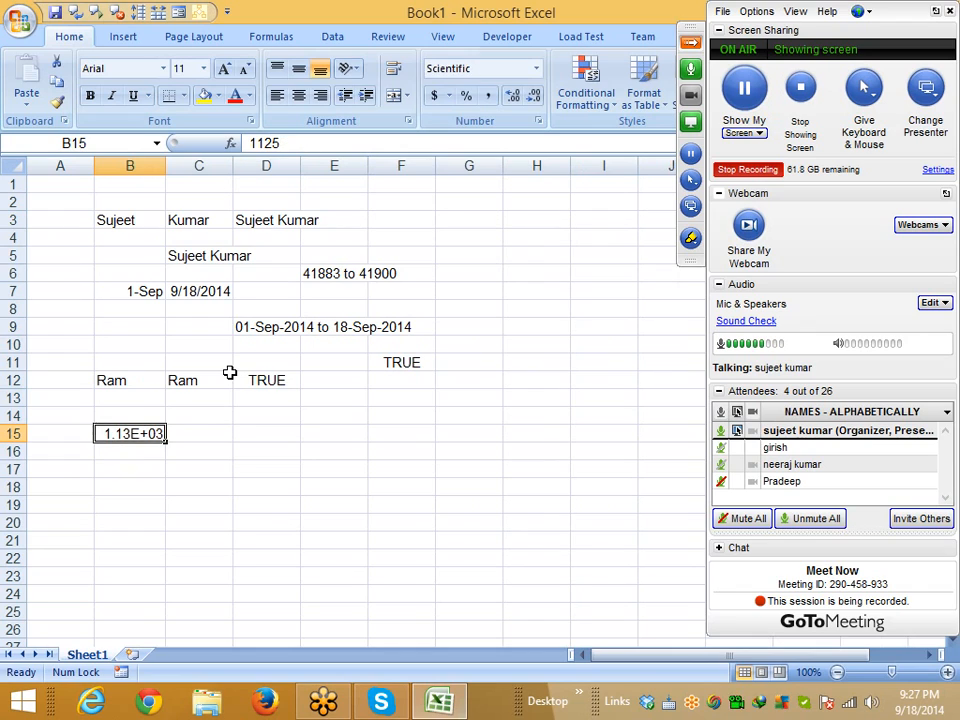
pyautogui.hotkey('ctrl', 'shift', '5')
pyautogui.hotkey('ctrl', 'shift', '4')
pyautogui.hotkey('ctrl', 'shift', '3')
pyautogui.hotkey('ctrl', 'shift', '~')
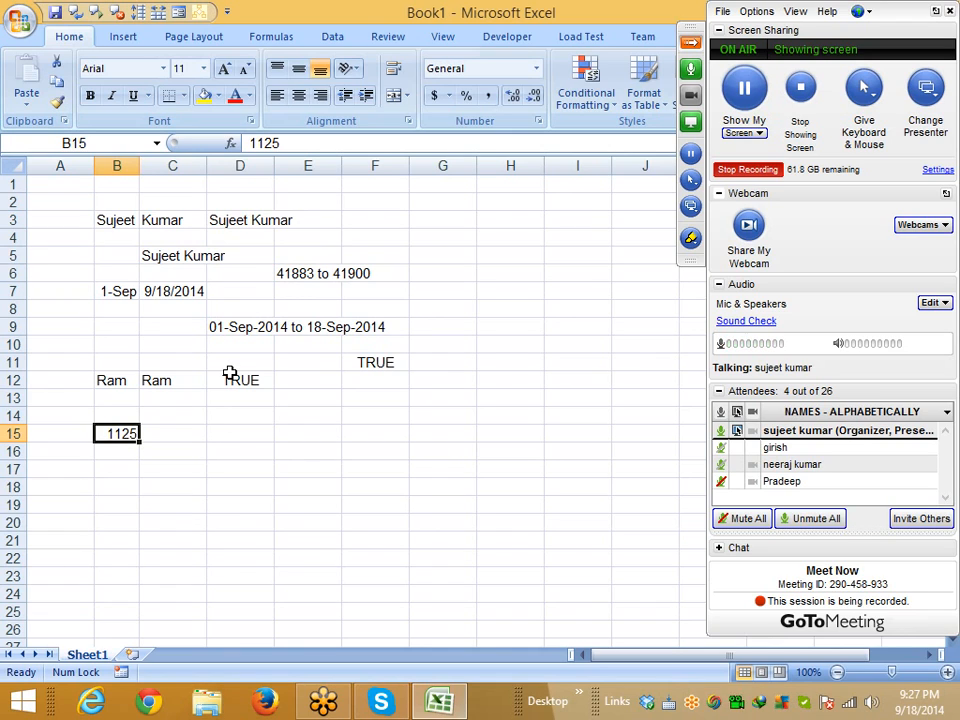
# Replace B15 with =DOLLAR(1251) and try percentage, accounting and decimal formats on it
pyautogui.press('Delete')
pyautogui.write('=')
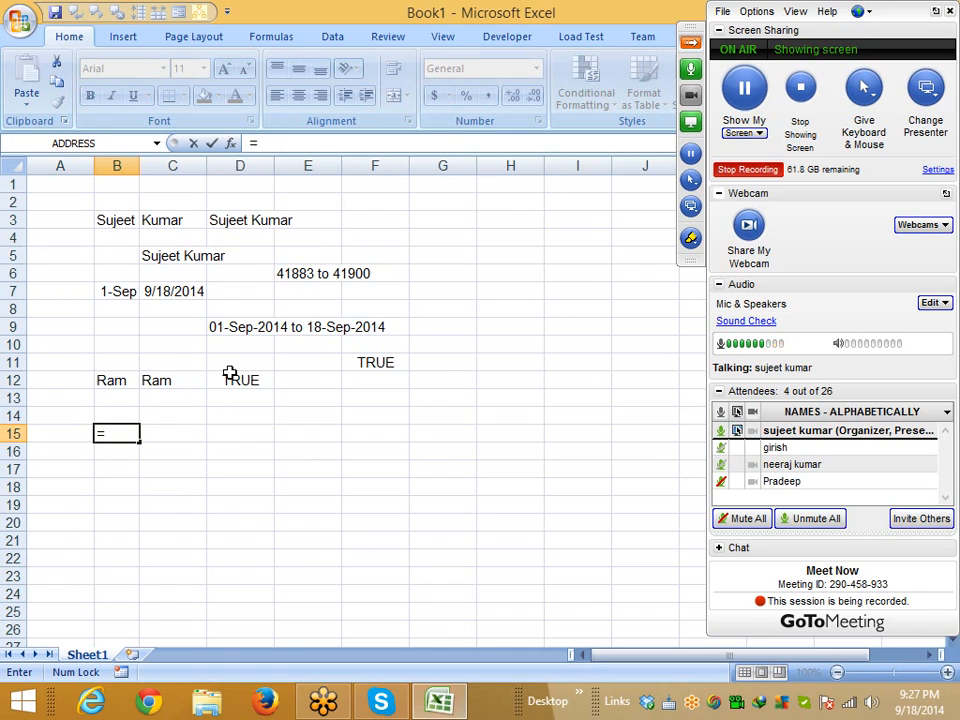
pyautogui.write('do')
pyautogui.press('Tab')
pyautogui.write('1251')
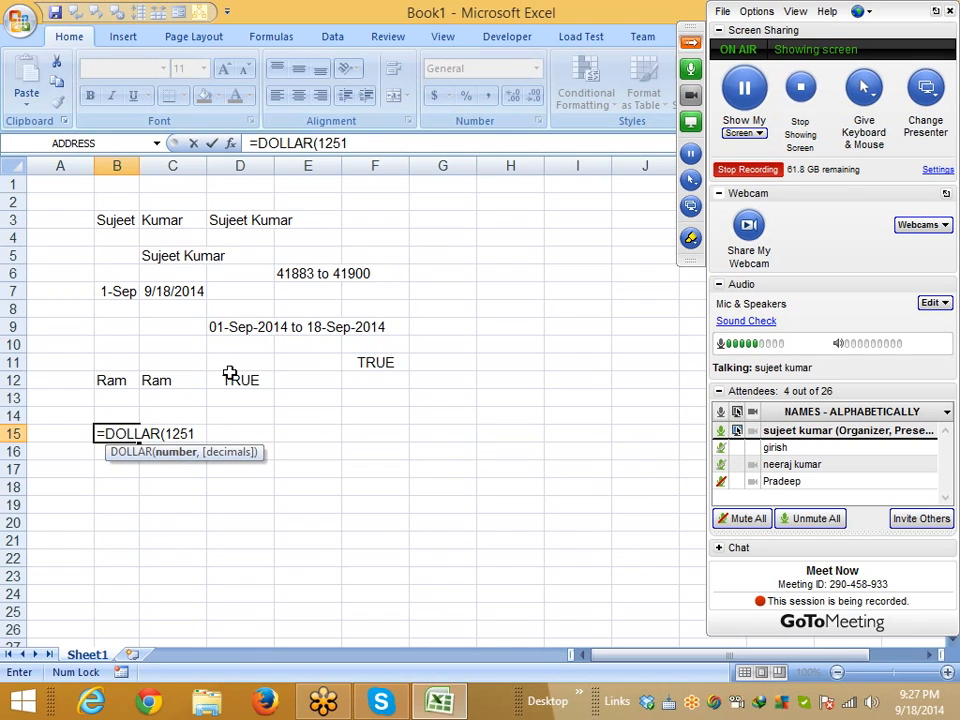
pyautogui.press('Return')
pyautogui.press('Up')
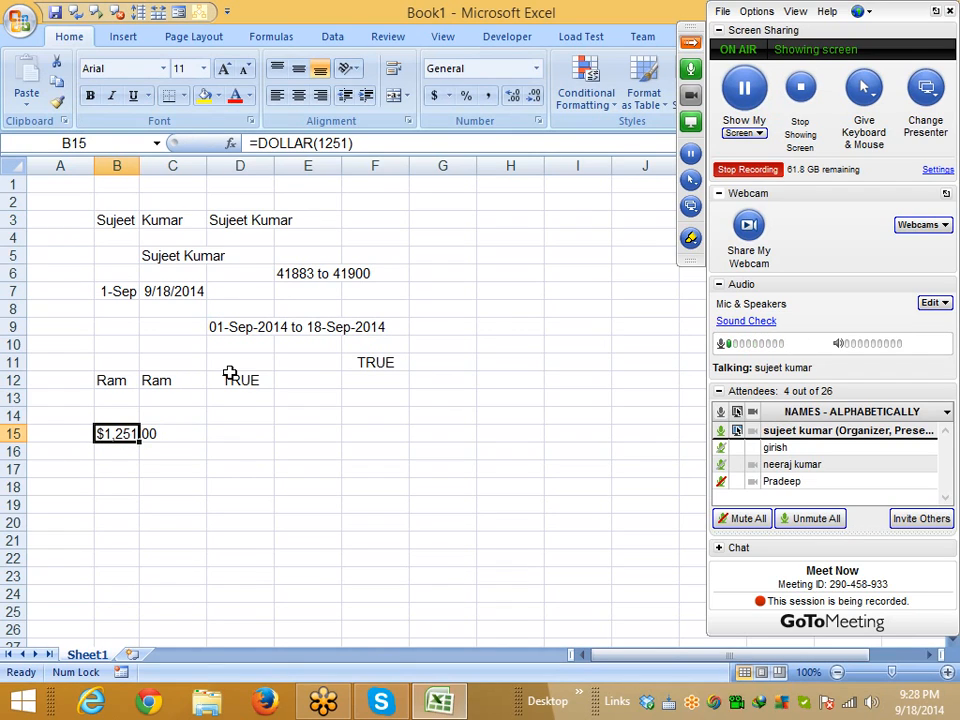
pyautogui.hotkey('ctrl', 'shift', '5')
pyautogui.click(438, 97)
pyautogui.click(514, 99)
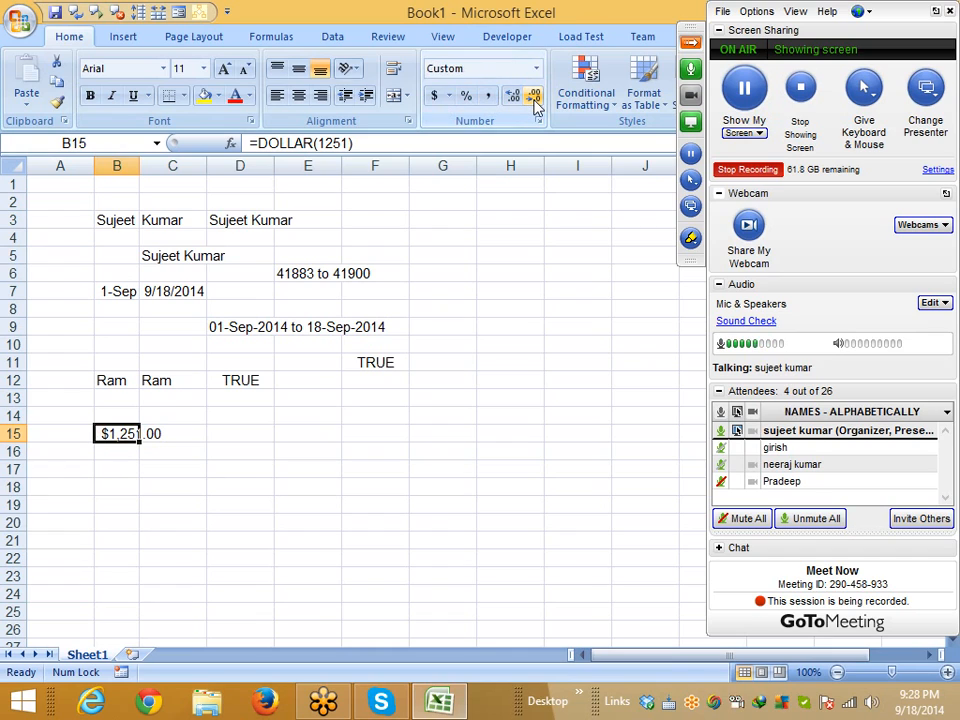
# Autofit column B to show $1,251.00 and widen column D slightly
pyautogui.doubleClick(135, 165)
pyautogui.click(135, 165)
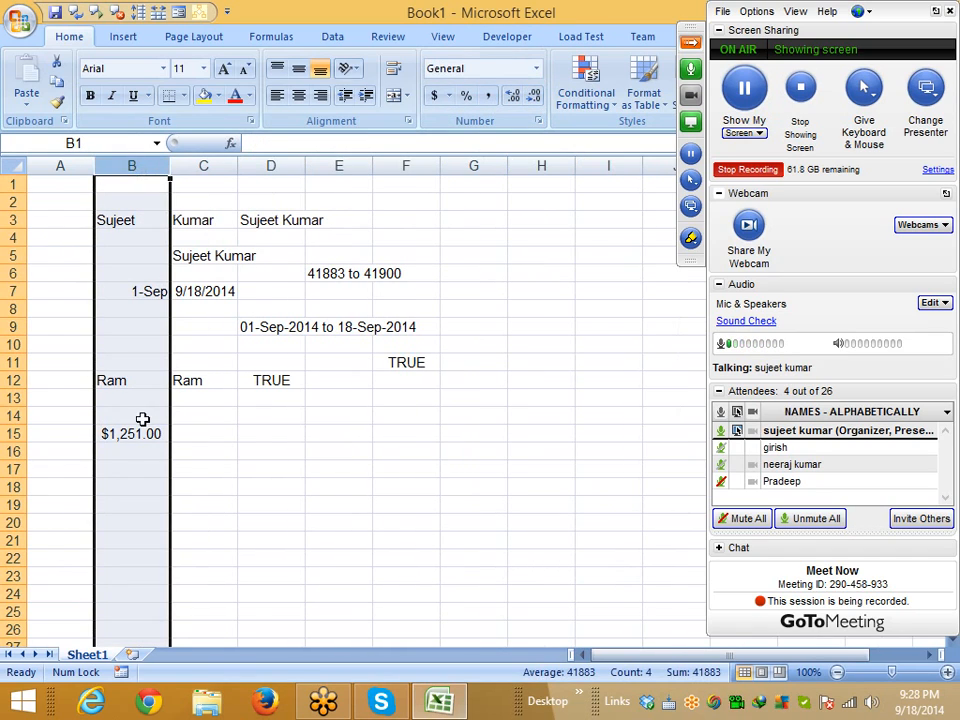
pyautogui.click(141, 422)
pyautogui.click(152, 437)
pyautogui.click(266, 430)
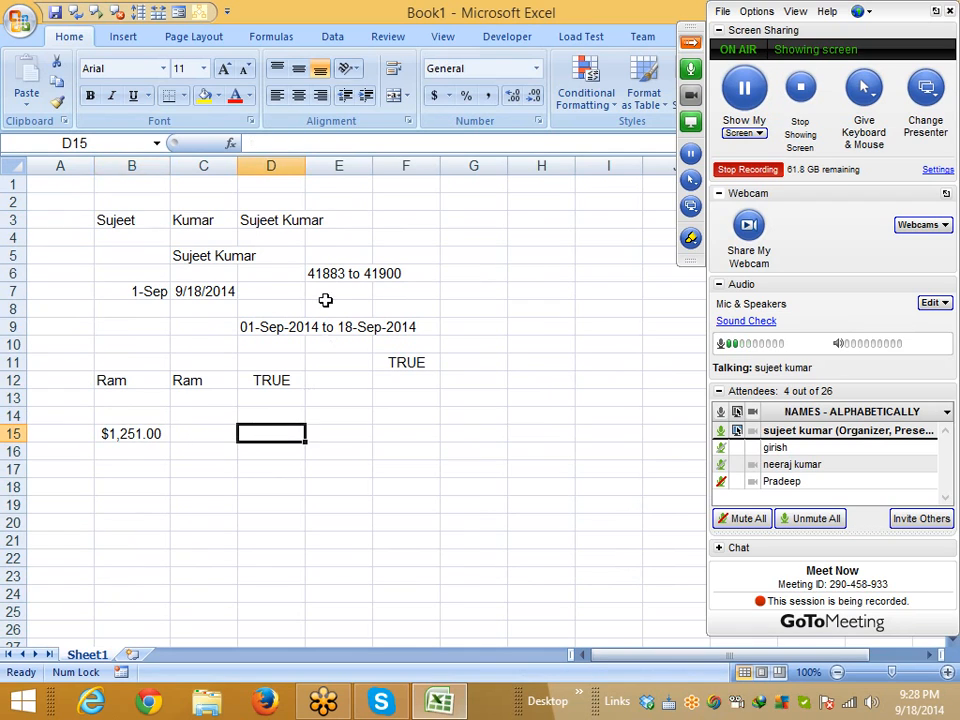
pyautogui.moveTo(307, 165); pyautogui.dragTo(321, 165)
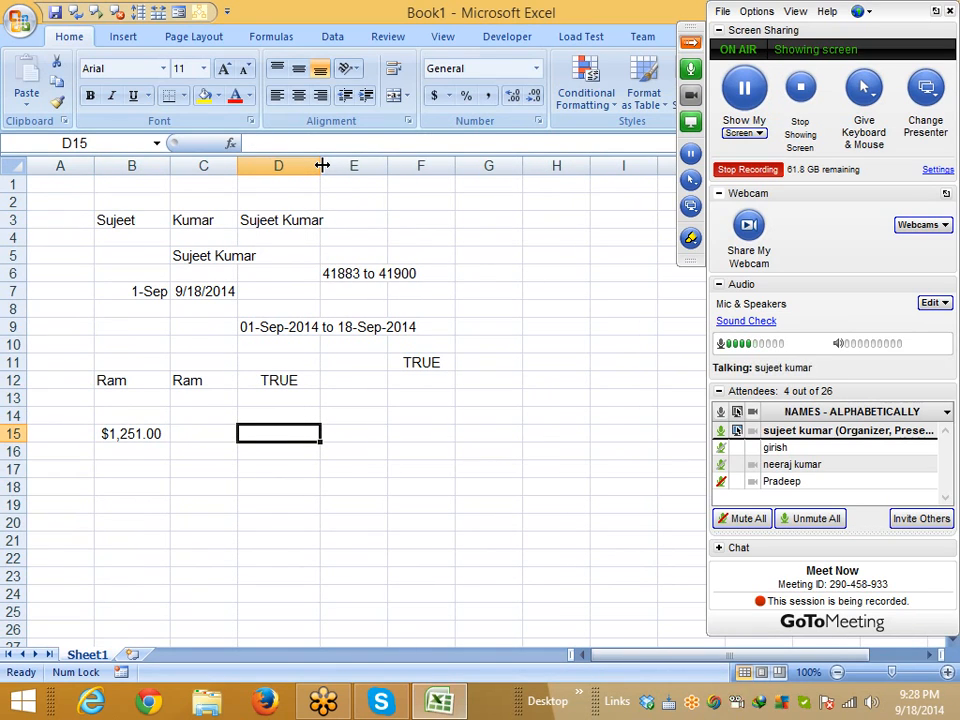
pyautogui.write('=fin')
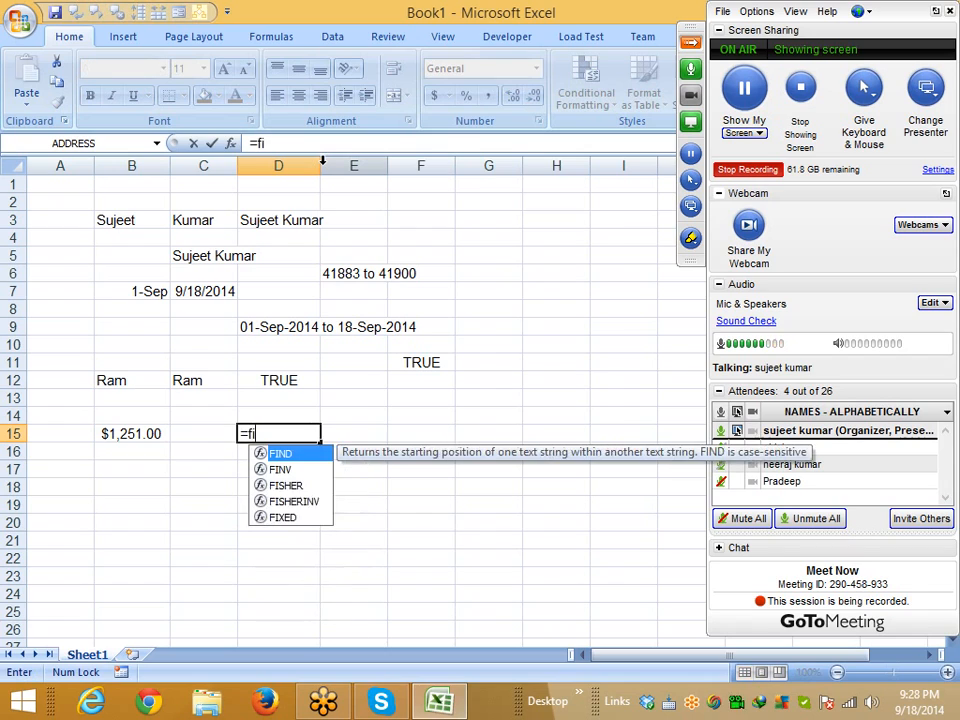
pyautogui.press('BackSpace')
pyautogui.write('x')
pyautogui.press('Tab')
pyautogui.write('1201')
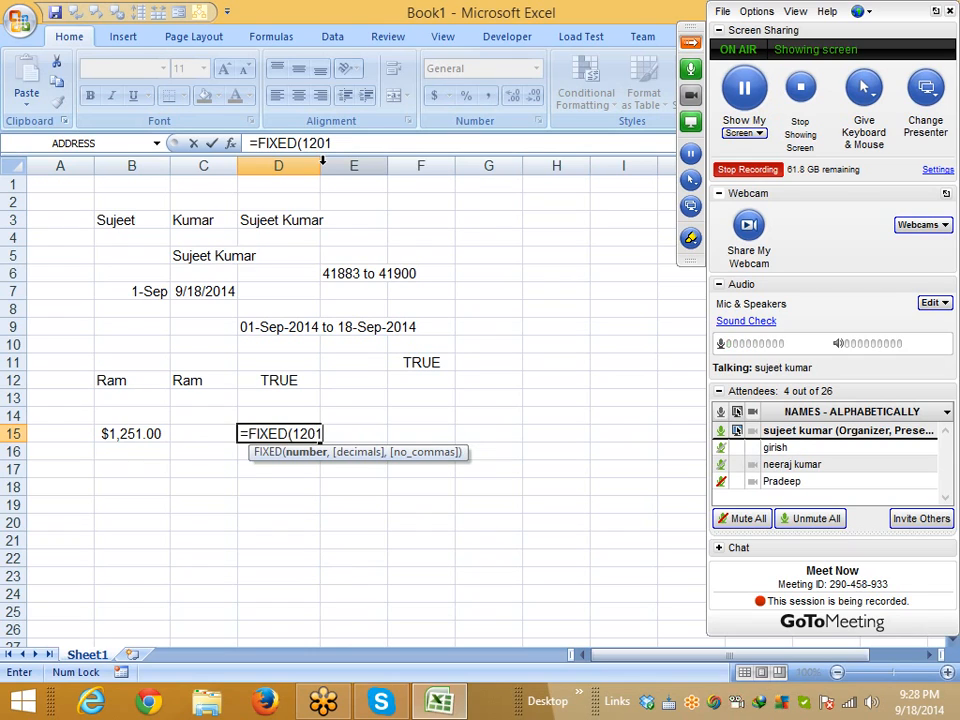
pyautogui.press('Return')
pyautogui.press('Up')
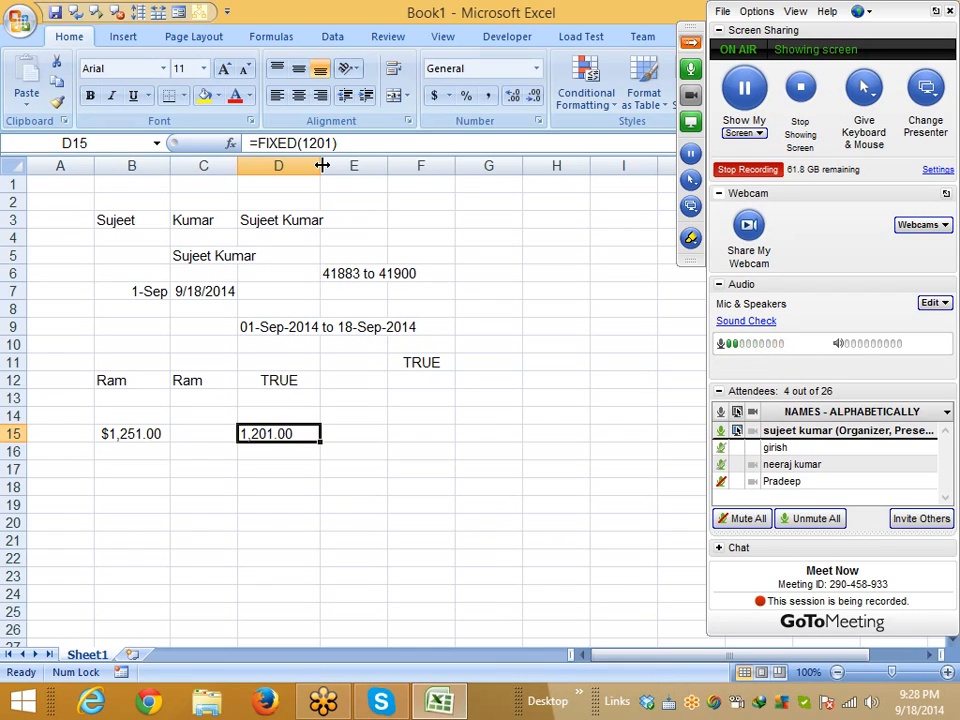
pyautogui.press('Right')
pyautogui.press('Left')
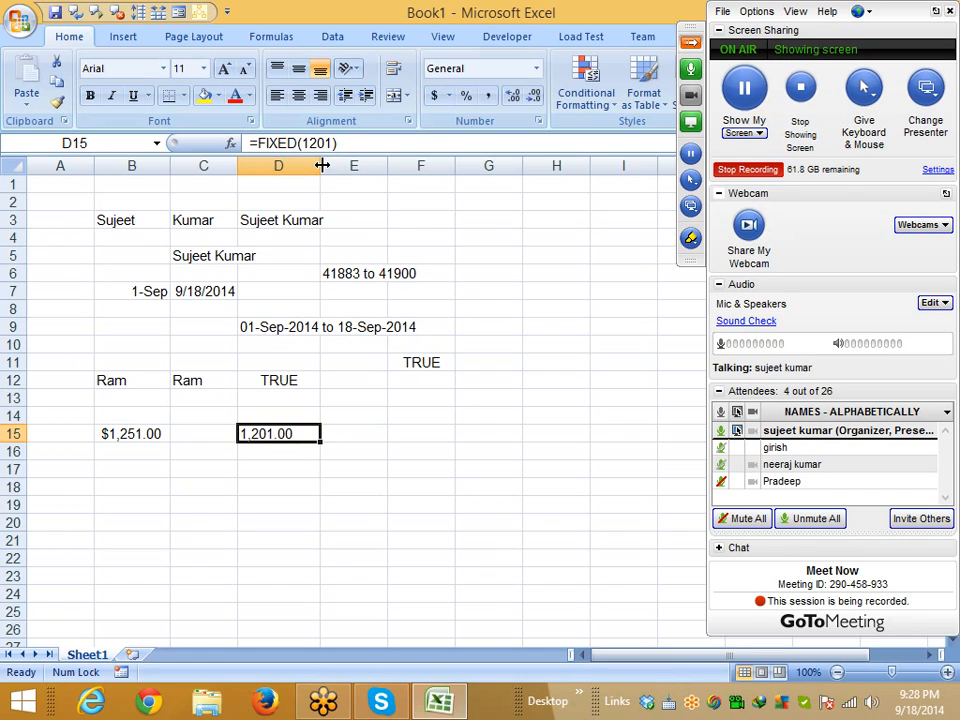
pyautogui.press('Left')
pyautogui.press('Left')
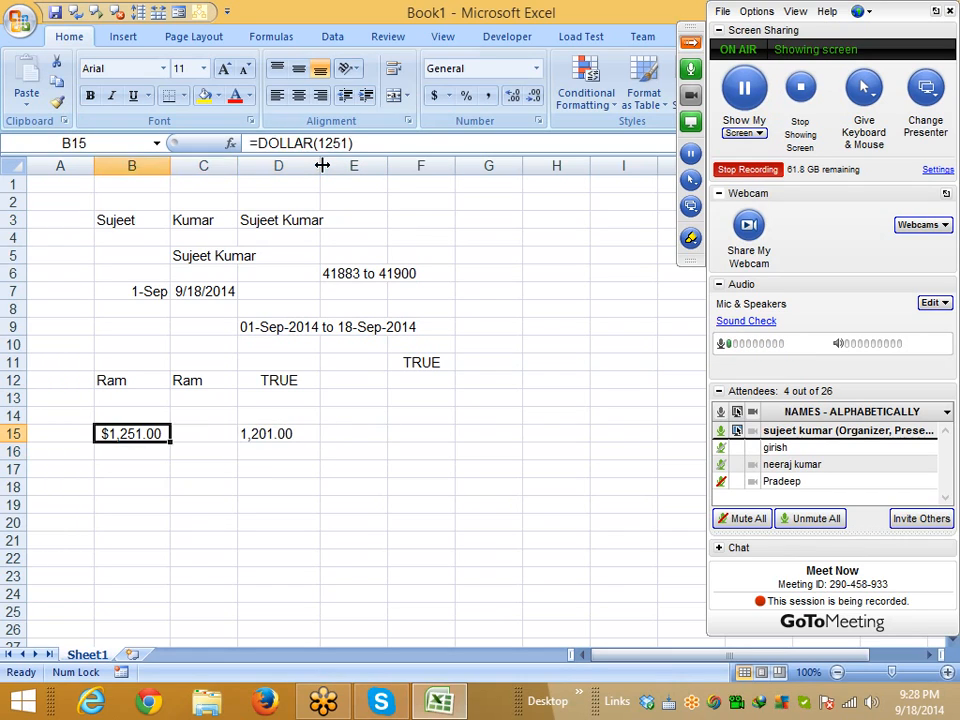
pyautogui.press('Right')
pyautogui.press('Right')
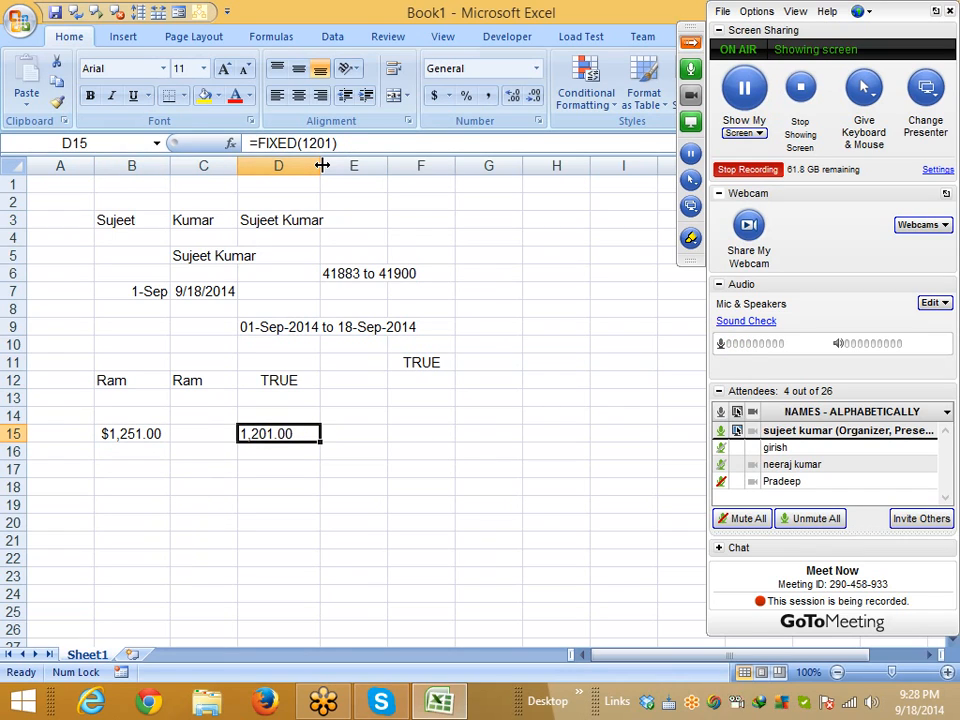
pyautogui.press('Down')
pyautogui.press('Left')
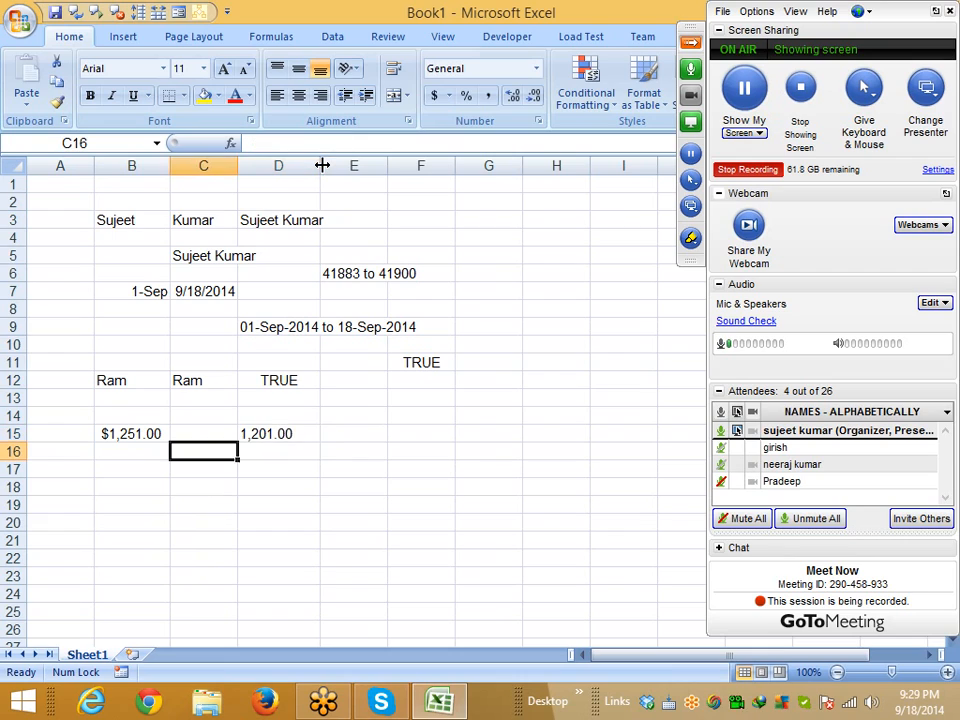
pyautogui.press('Left')
pyautogui.press('Down')
pyautogui.press('Down')
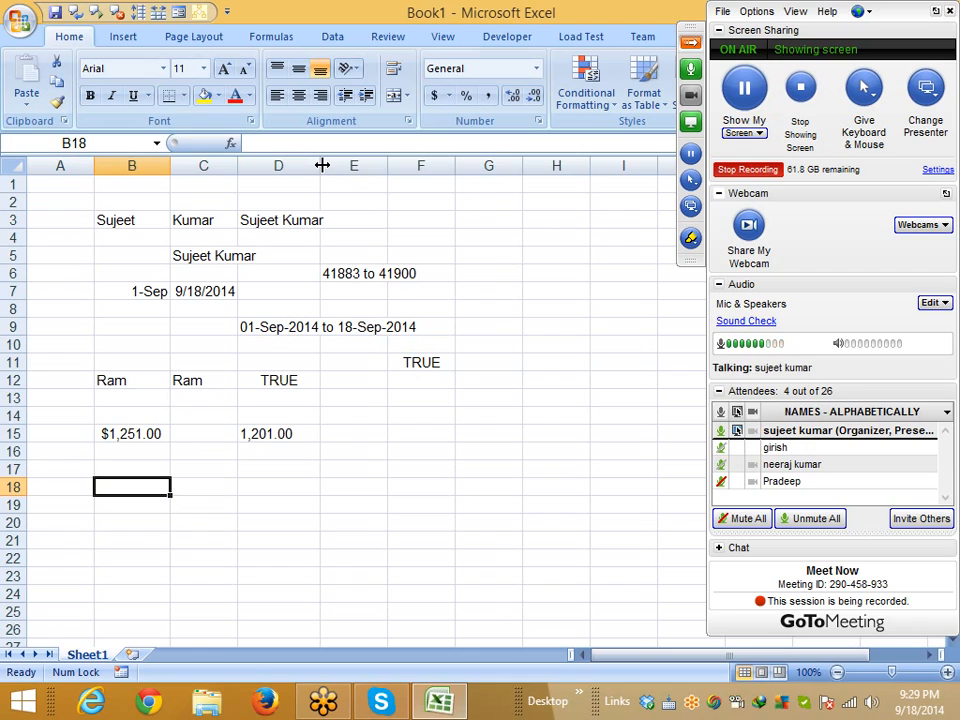
pyautogui.press('Right')
pyautogui.press('Left')
pyautogui.press('Up')
pyautogui.press('Up')
pyautogui.press('Up')
pyautogui.press('Right')
pyautogui.press('Right')
pyautogui.press('Down')
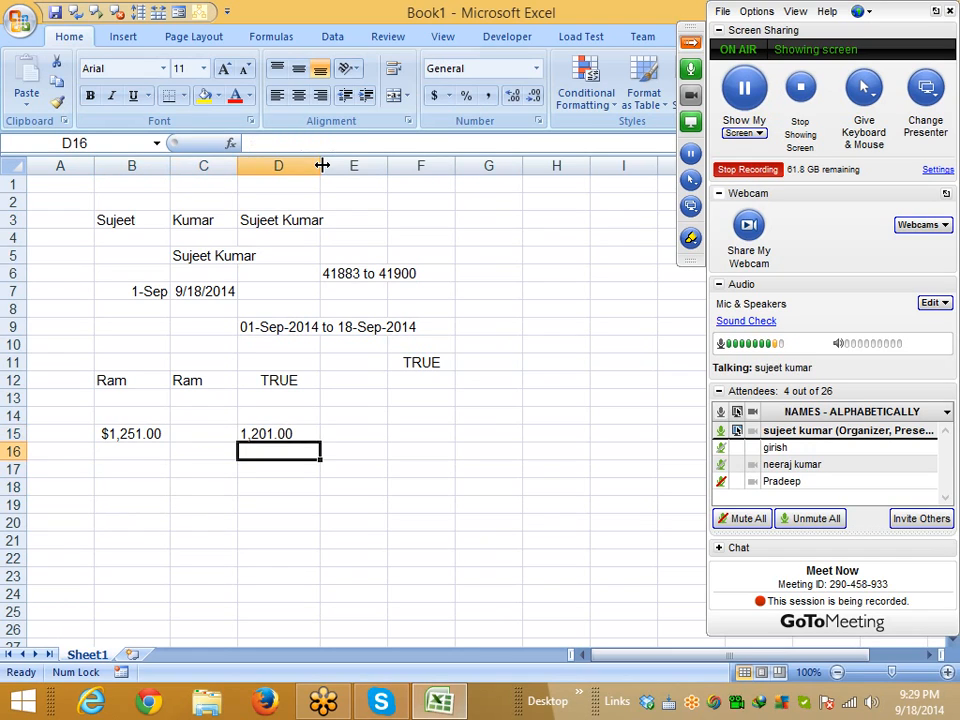
pyautogui.press('Left')
pyautogui.press('Left')
pyautogui.press('Left')
pyautogui.press('Down')
pyautogui.press('Down')
pyautogui.press('Right')
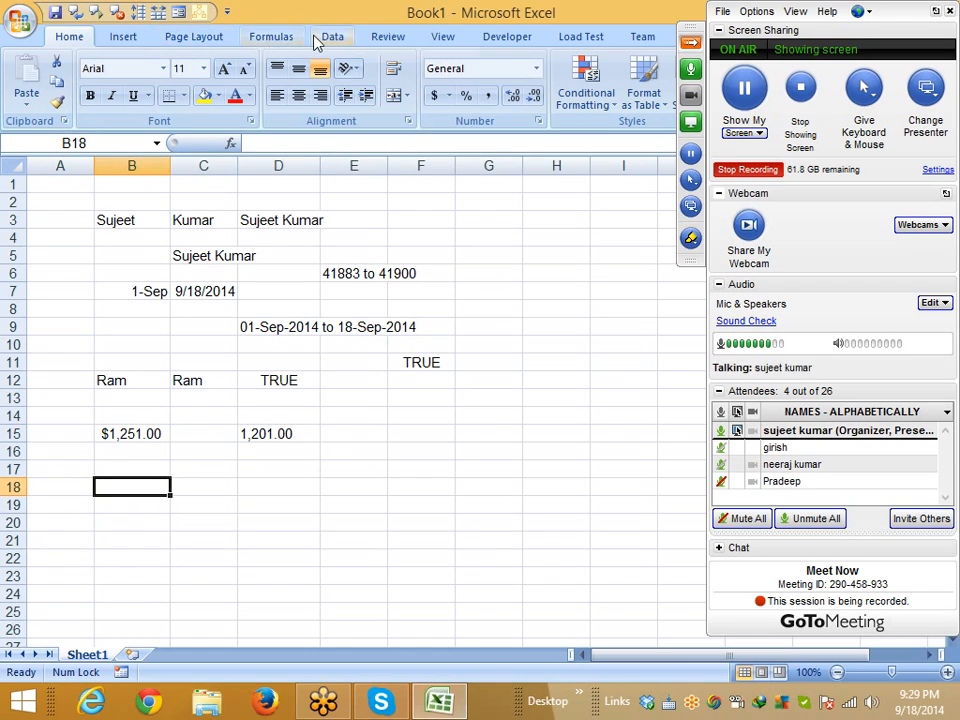
# Browse the Text function list in the Formulas library, then close it
pyautogui.click(283, 42)
pyautogui.click(182, 81)
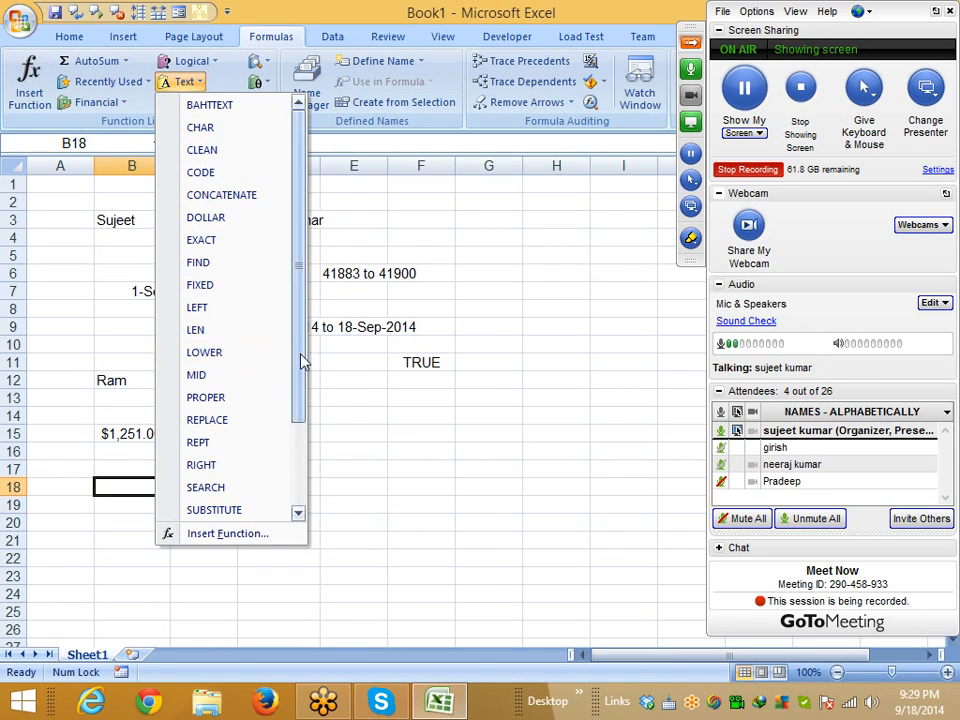
pyautogui.click(400, 438)
# Type a sample full name into cell B20
pyautogui.scroll(-2, 356, 448)
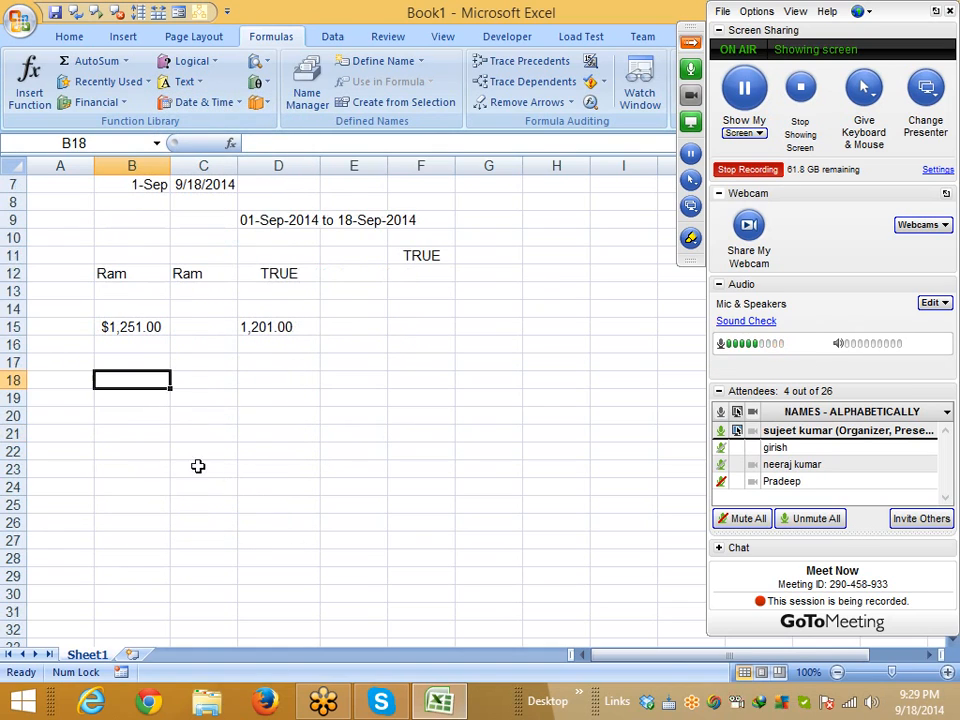
pyautogui.click(118, 418)
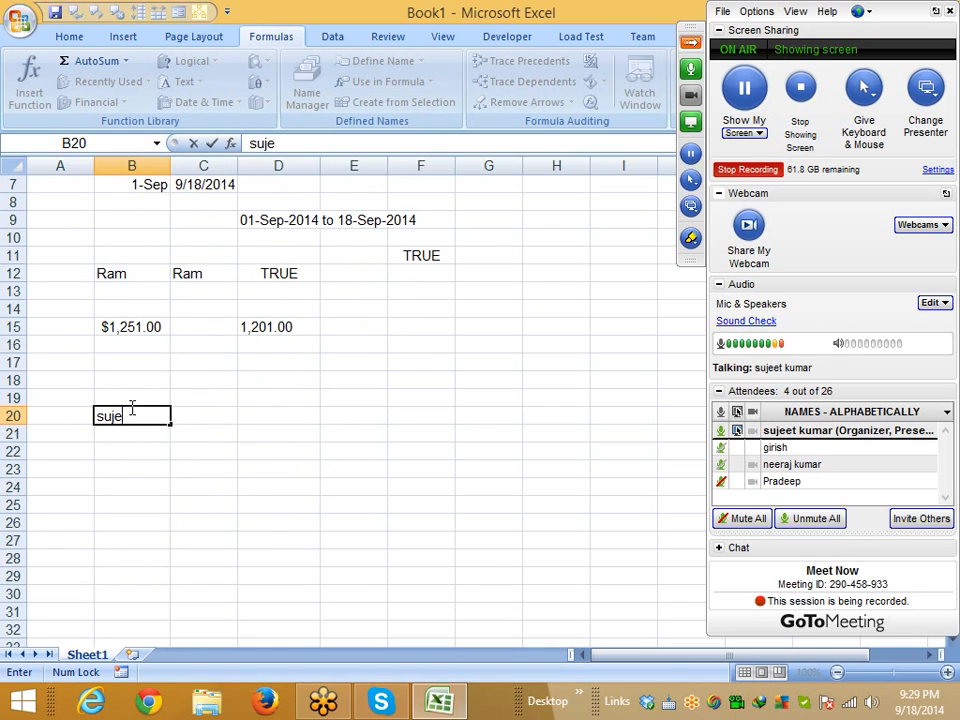
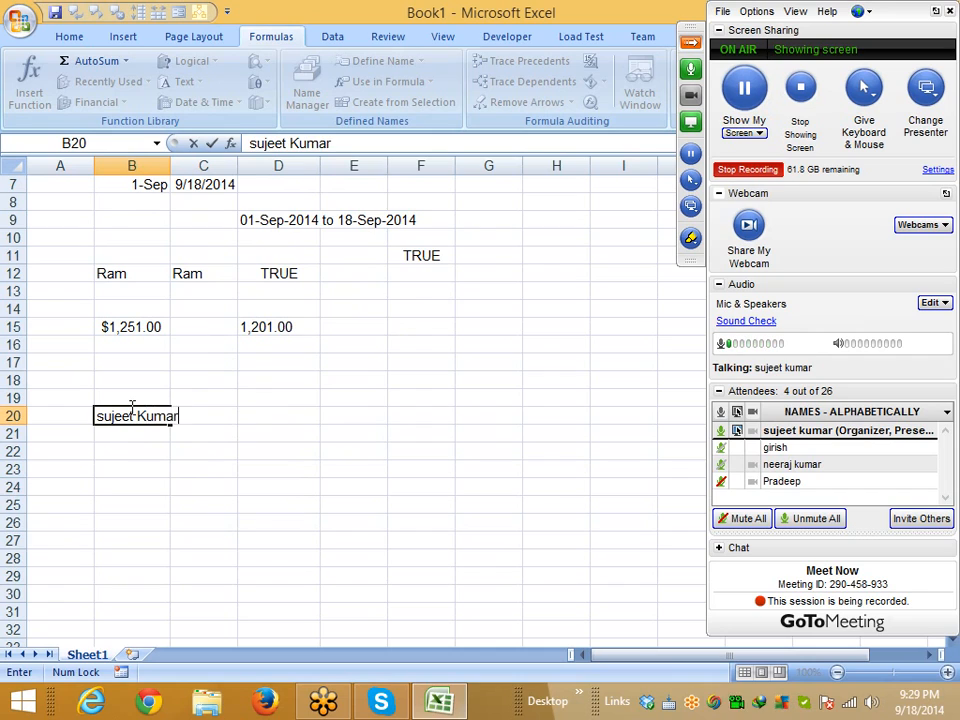
pyautogui.press('Return')
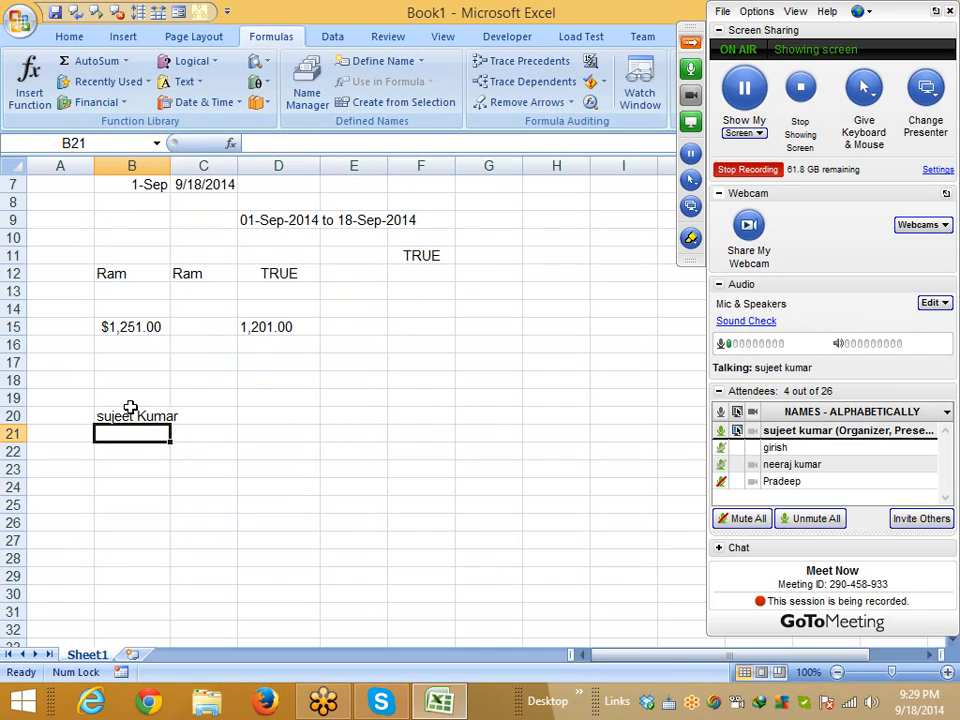
pyautogui.press('Right')
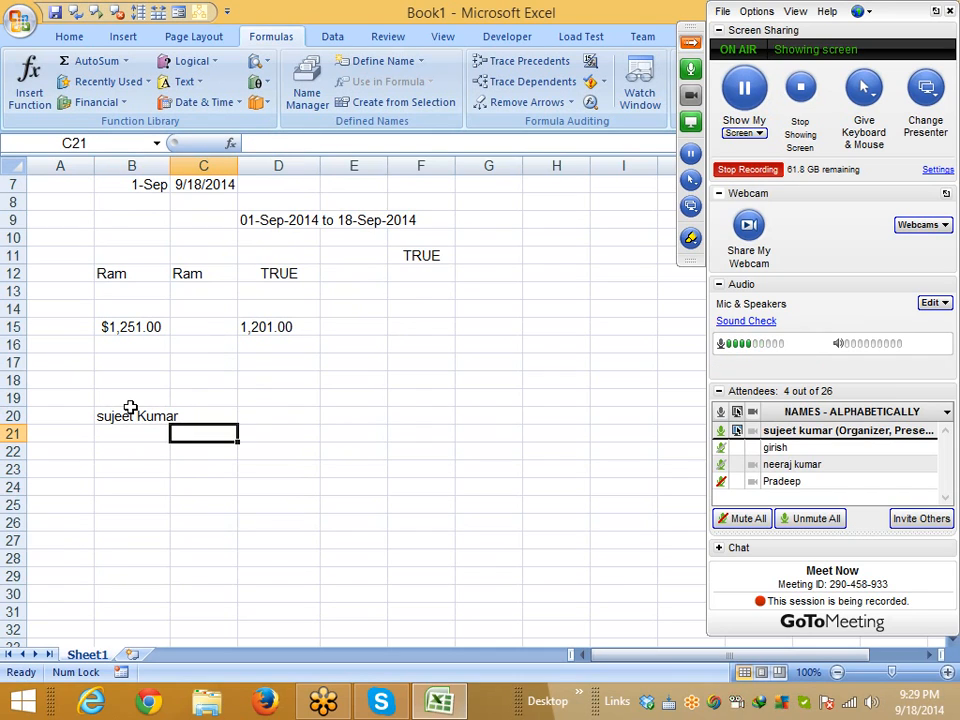
# Enter =UPPER(B20) in C21, =LOWER(C21) in C22 and =PROPER(C22) in C23
pyautogui.write('=up')
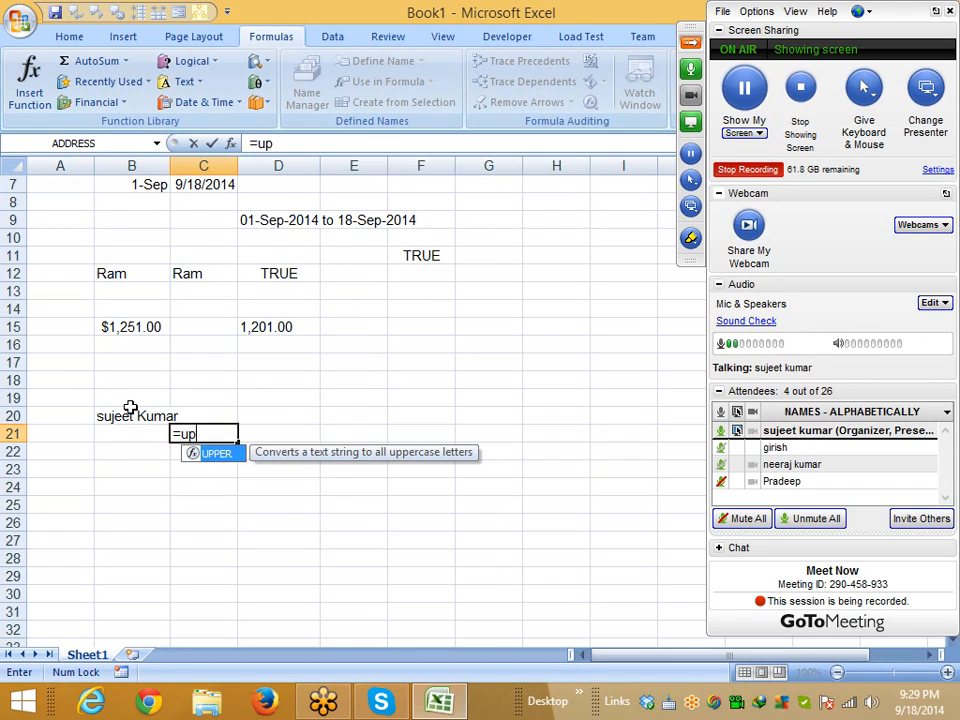
pyautogui.press('Tab')
pyautogui.press('Left')
pyautogui.press('Up')
pyautogui.press('Return')
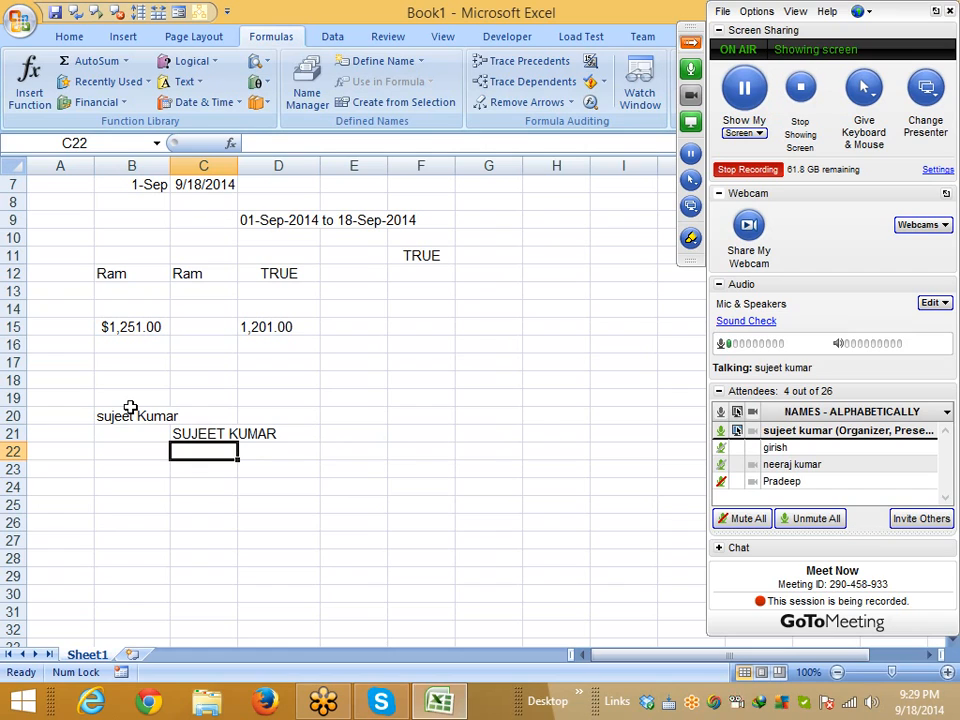
pyautogui.write('=low')
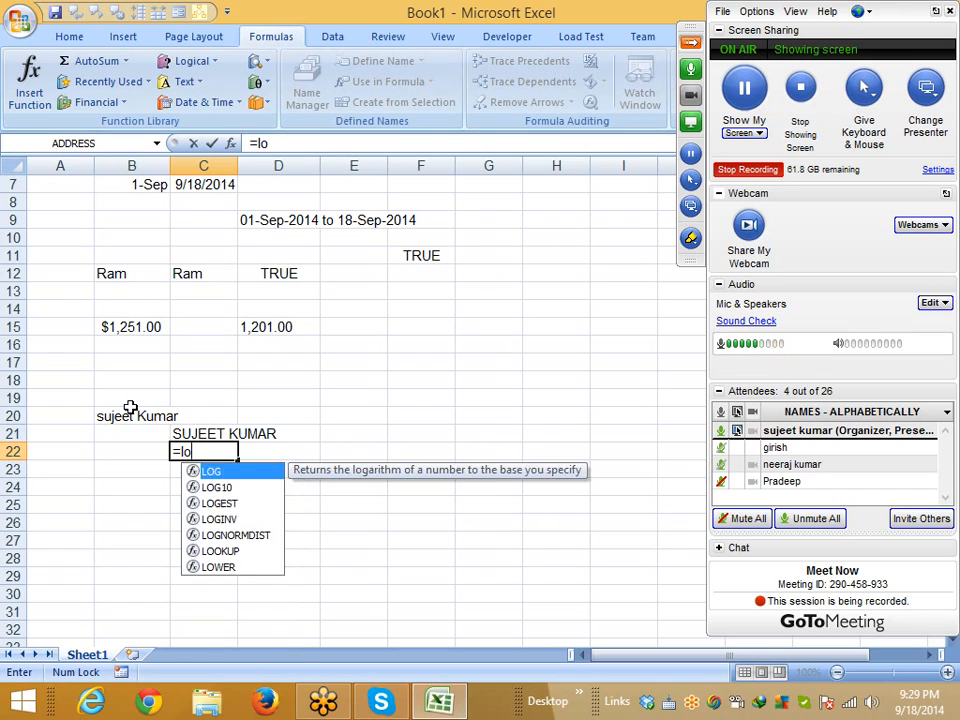
pyautogui.press('Tab')
pyautogui.press('Up')
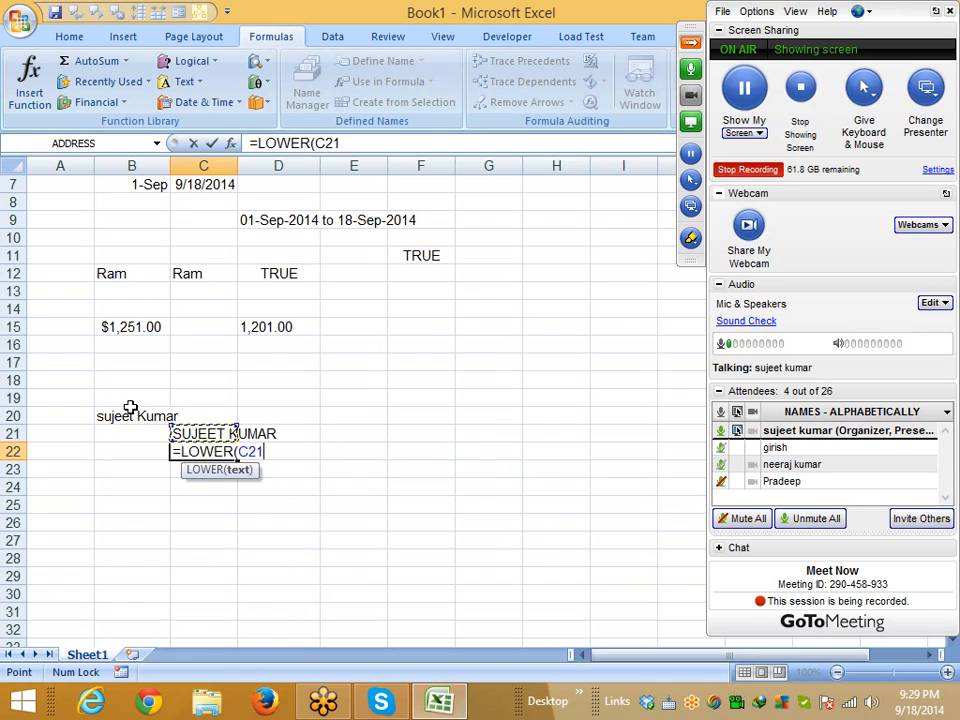
pyautogui.press('Return')
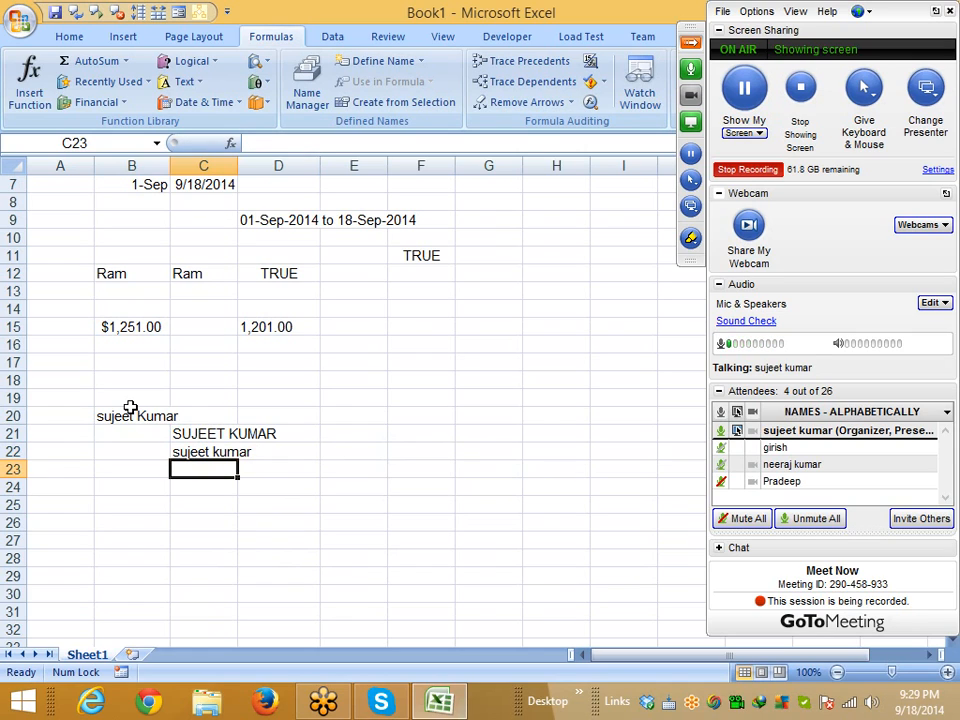
pyautogui.write('=p')
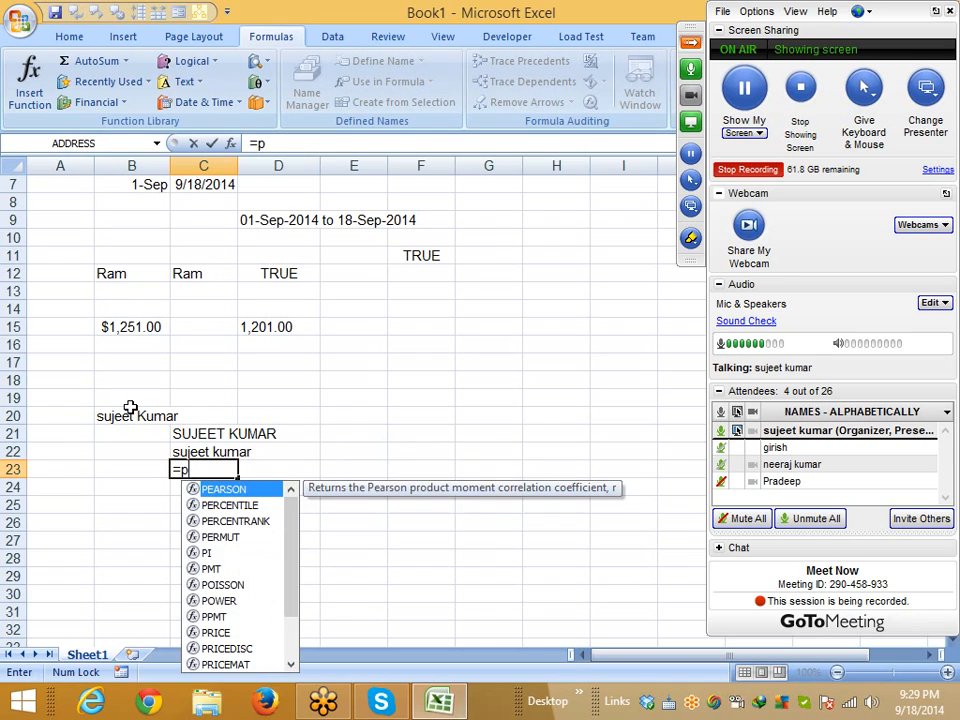
pyautogui.write('ro')
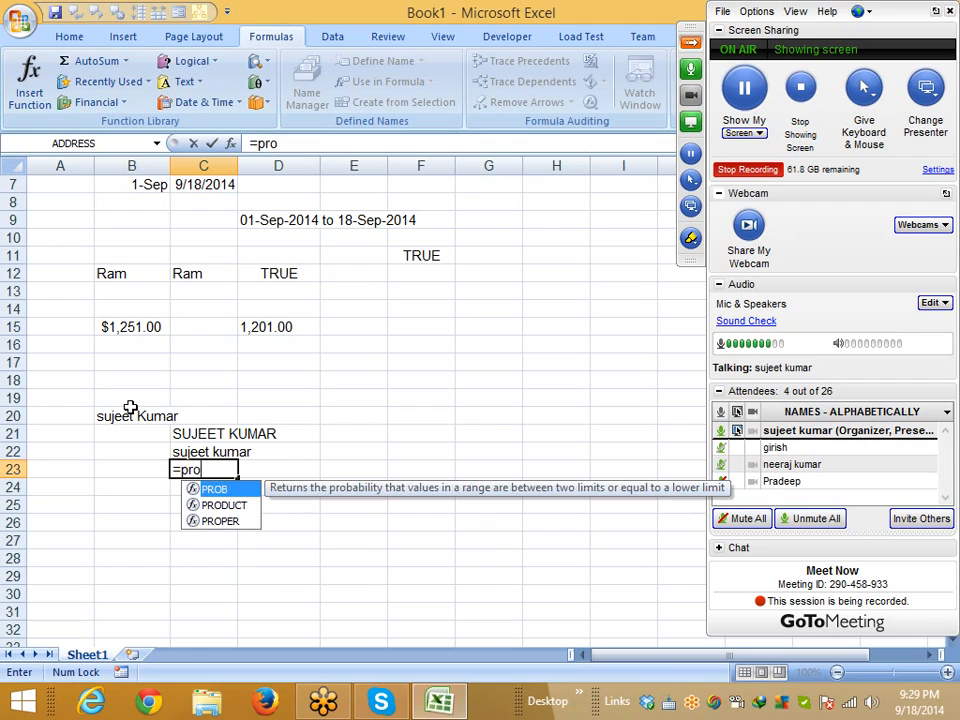
pyautogui.press('Down')
pyautogui.press('Down')
pyautogui.press('Tab')
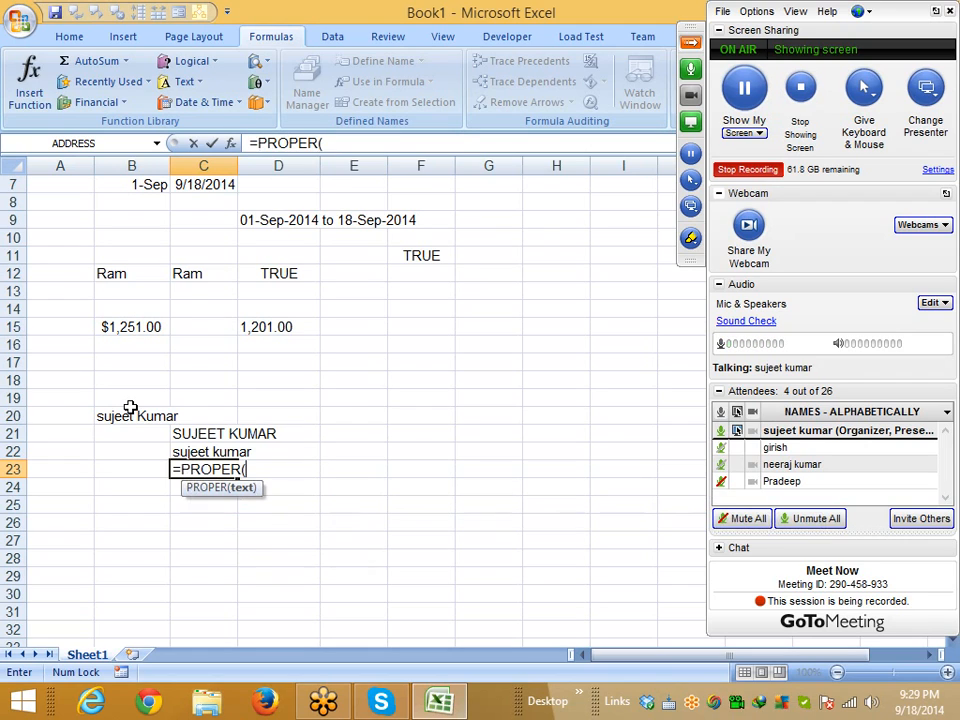
pyautogui.press('Up')
pyautogui.press('Return')
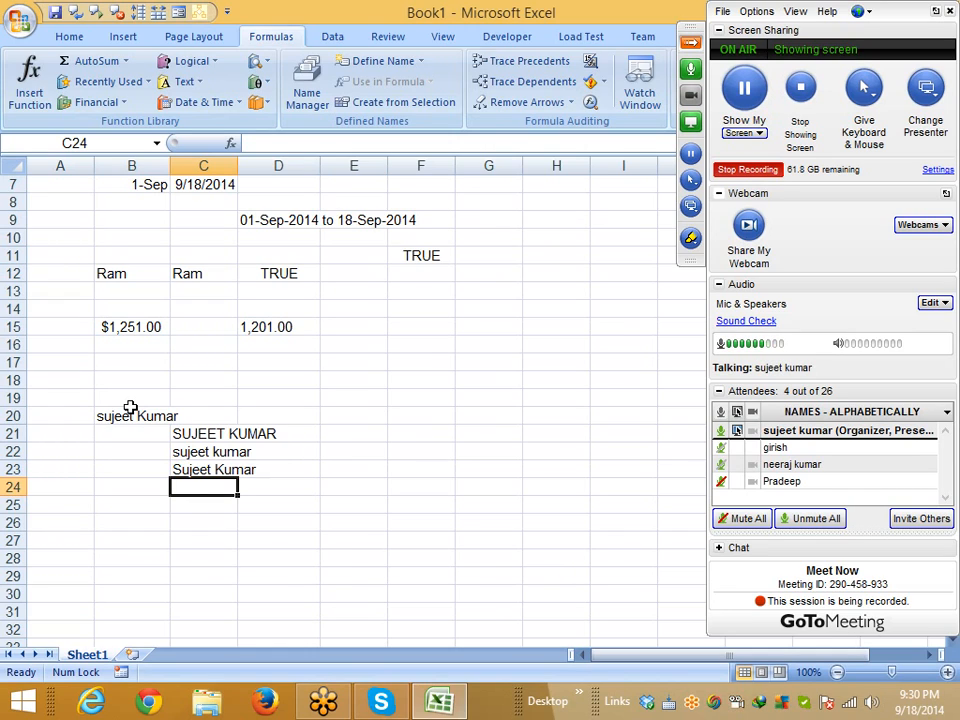
# Check the LOWER and PROPER formulas in C22 and C23
pyautogui.press('Up')
pyautogui.press('Up')
pyautogui.press('Down')
pyautogui.press('Down')
pyautogui.press('Left')
pyautogui.press('Left')
pyautogui.press('Up')
pyautogui.press('Up')
pyautogui.press('Up')
pyautogui.press('Up')
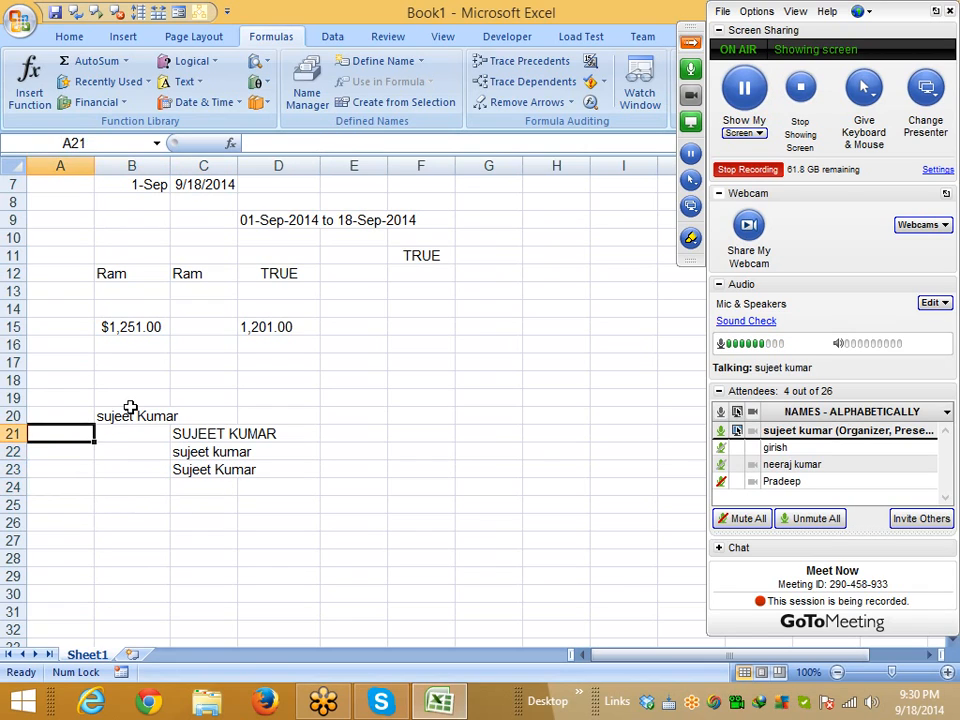
pyautogui.press('Right')
pyautogui.press('Down')
pyautogui.press('Down')
pyautogui.press('Down')
pyautogui.press('Right')
pyautogui.press('Left')
pyautogui.press('Up')
pyautogui.press('Up')
pyautogui.press('Up')
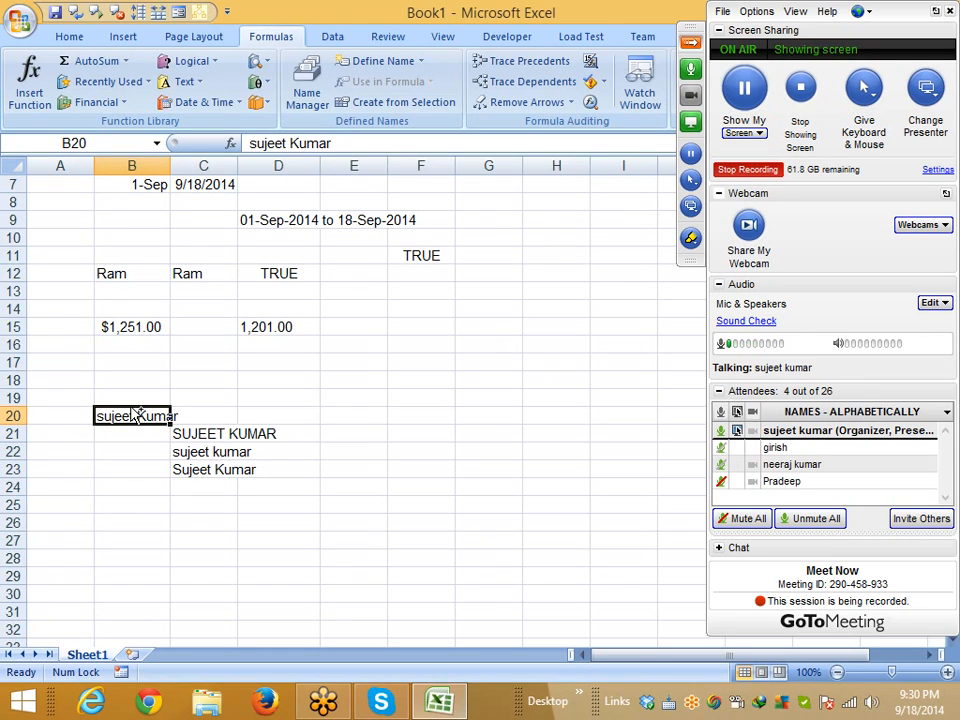
# Copy the sample name from B20 into B26
pyautogui.hotkey('ctrl', 'c')
pyautogui.press('Down')
pyautogui.press('Down')
pyautogui.press('Down')
pyautogui.press('Down')
pyautogui.press('Down')
pyautogui.press('Down')
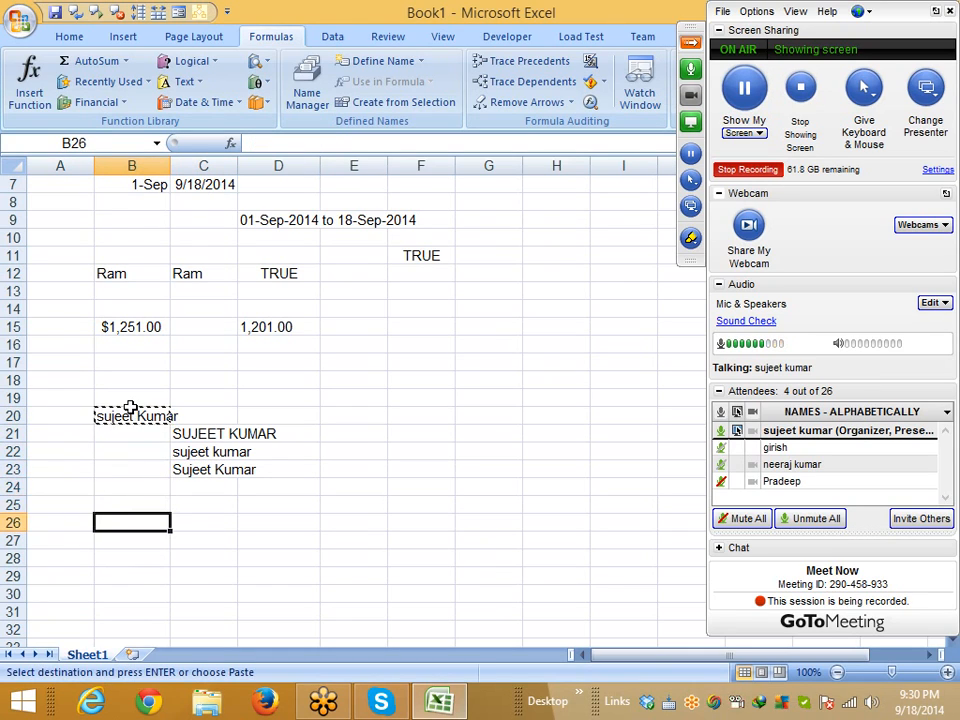
pyautogui.hotkey('ctrl', 'v')
pyautogui.press('Escape')
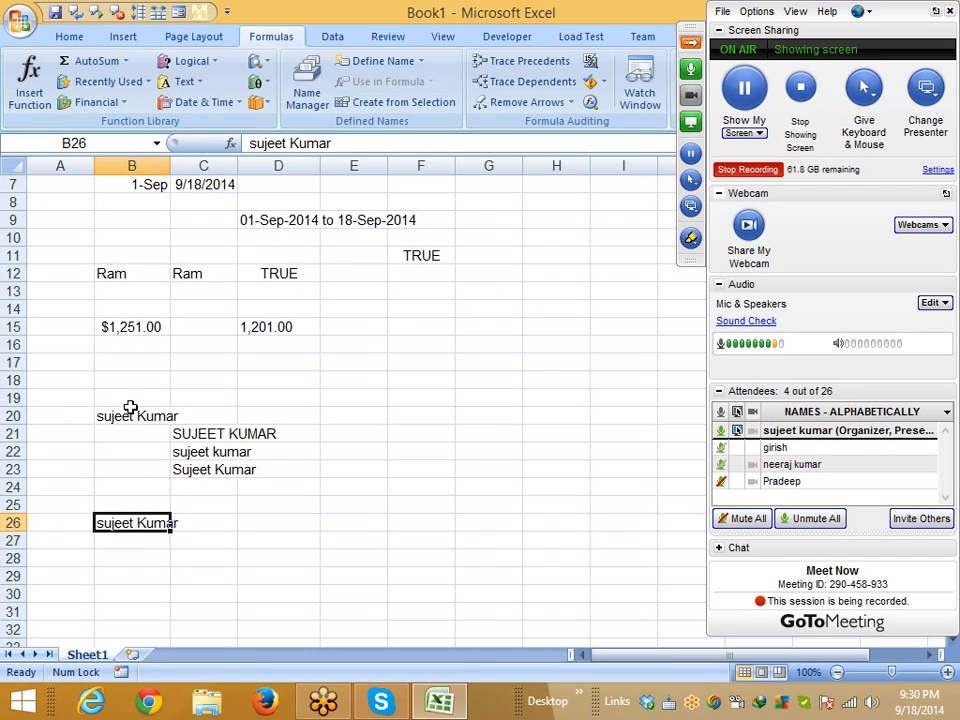
# Enter =LEFT(B26,1) in C27 to extract the first letter
pyautogui.press('Right')
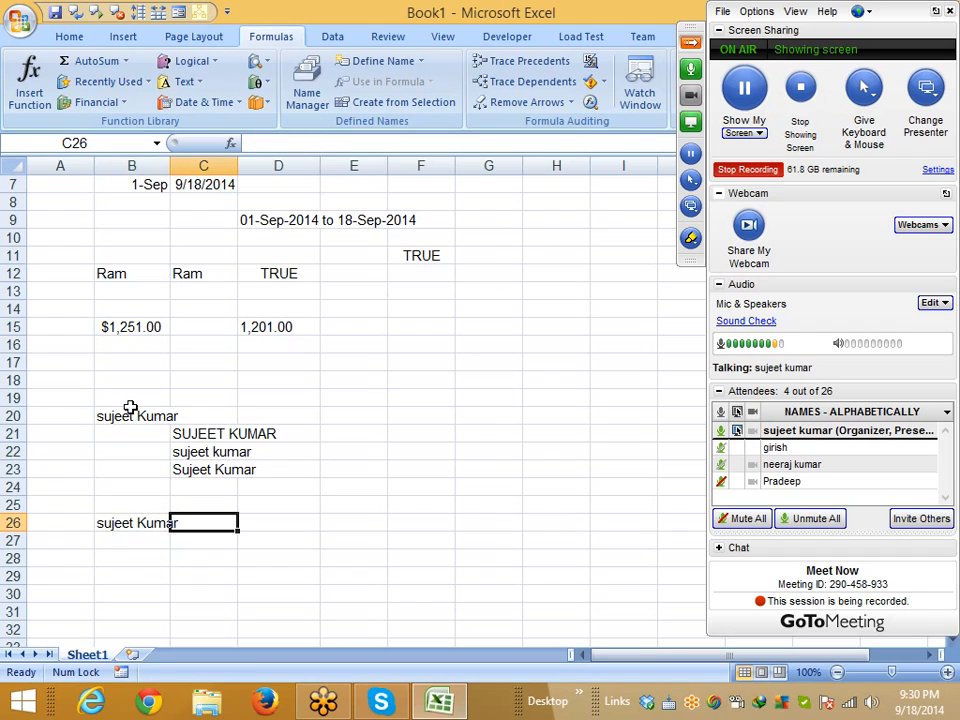
pyautogui.press('Down')
pyautogui.write('=')
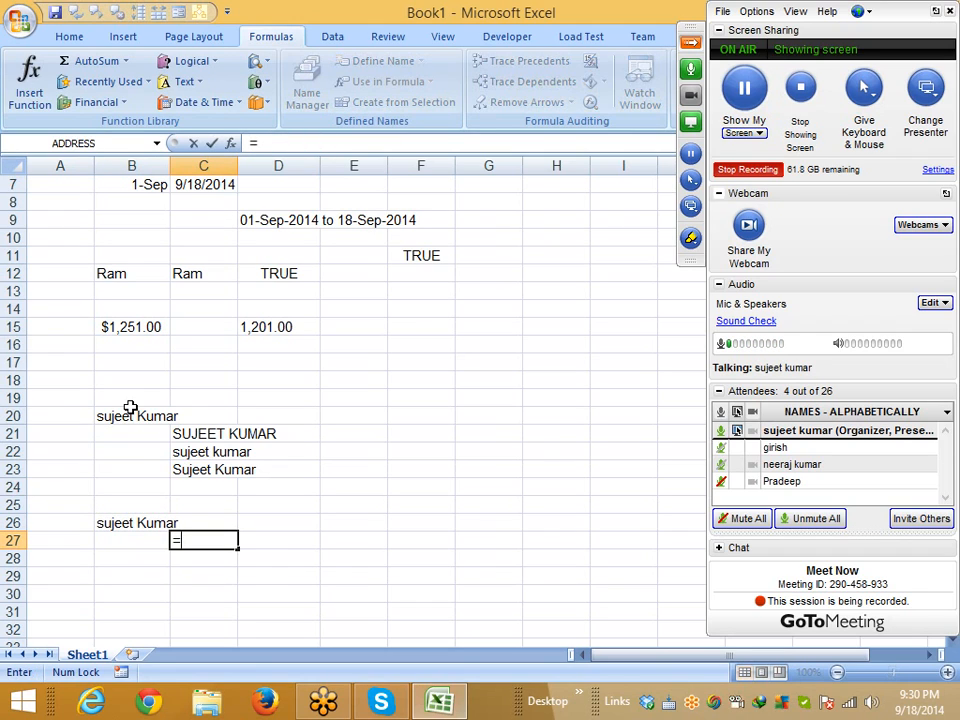
pyautogui.write('le')
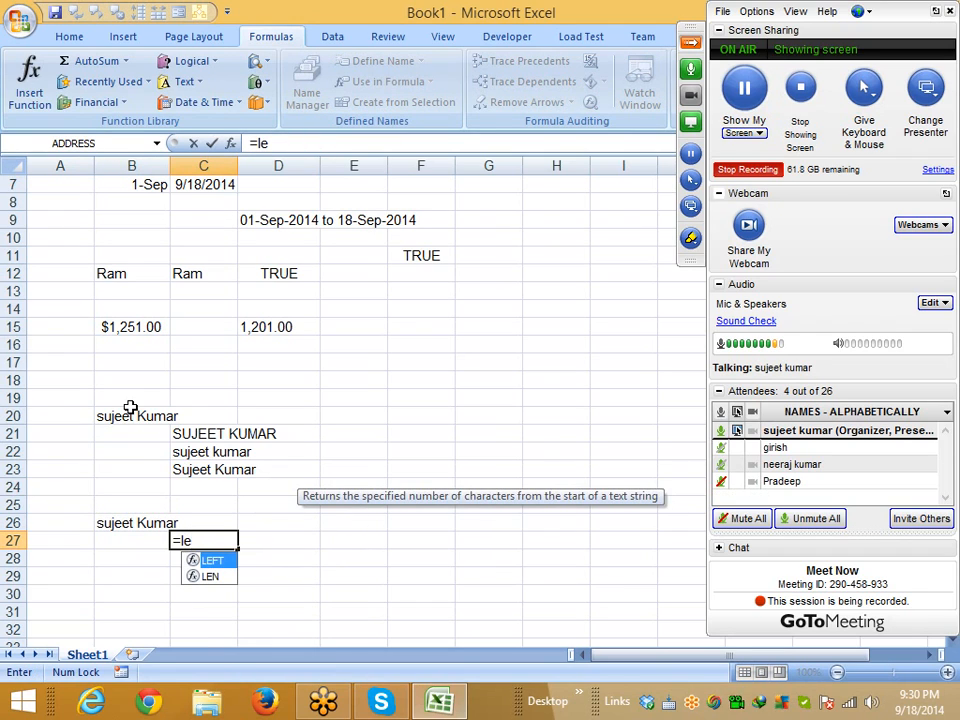
pyautogui.press('Down')
pyautogui.press('Up')
pyautogui.press('Tab')
pyautogui.press('Left')
pyautogui.press('Up')
pyautogui.write(',1')
pyautogui.press('Return')
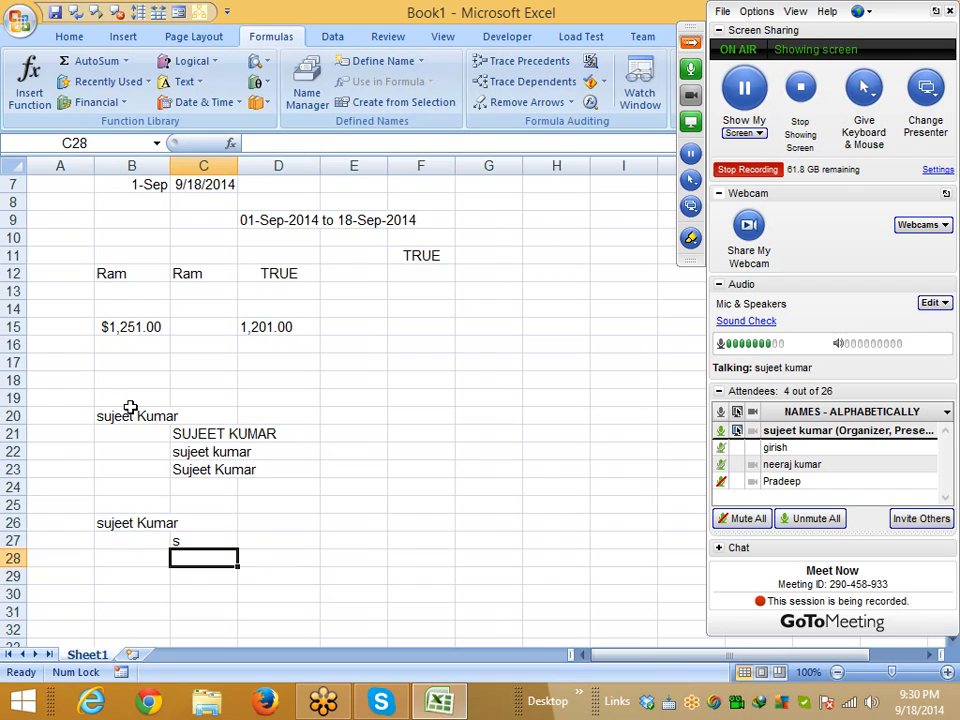
# Enter =UPPER(C27) in D27 to capitalise the first letter
pyautogui.press('Up')
pyautogui.press('Right')
pyautogui.write('=u')
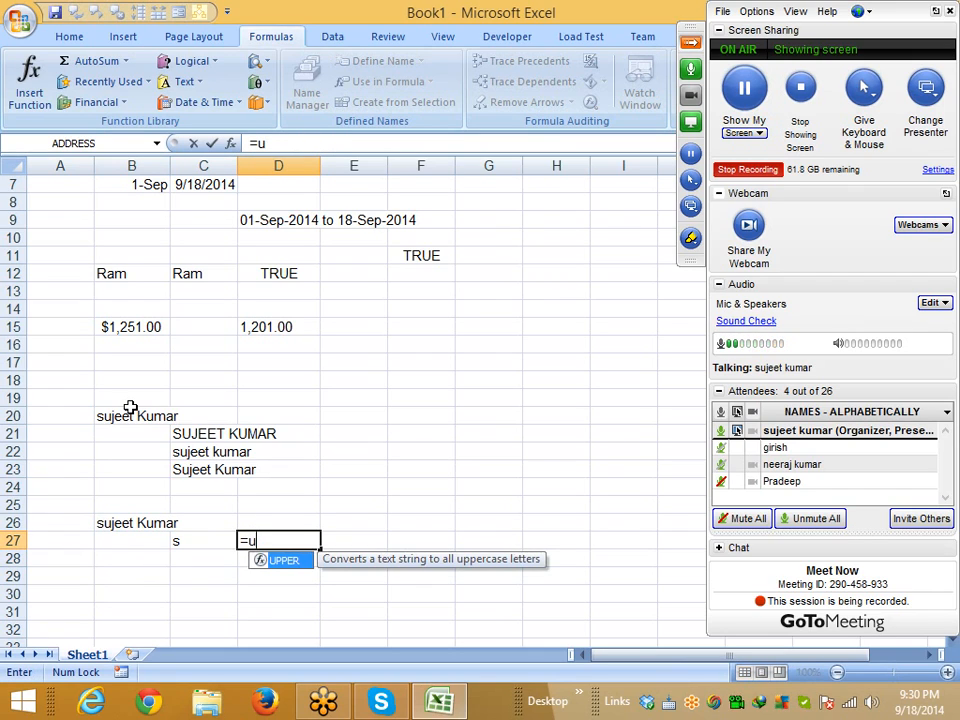
pyautogui.press('Tab')
pyautogui.press('Left')
pyautogui.press('Return')
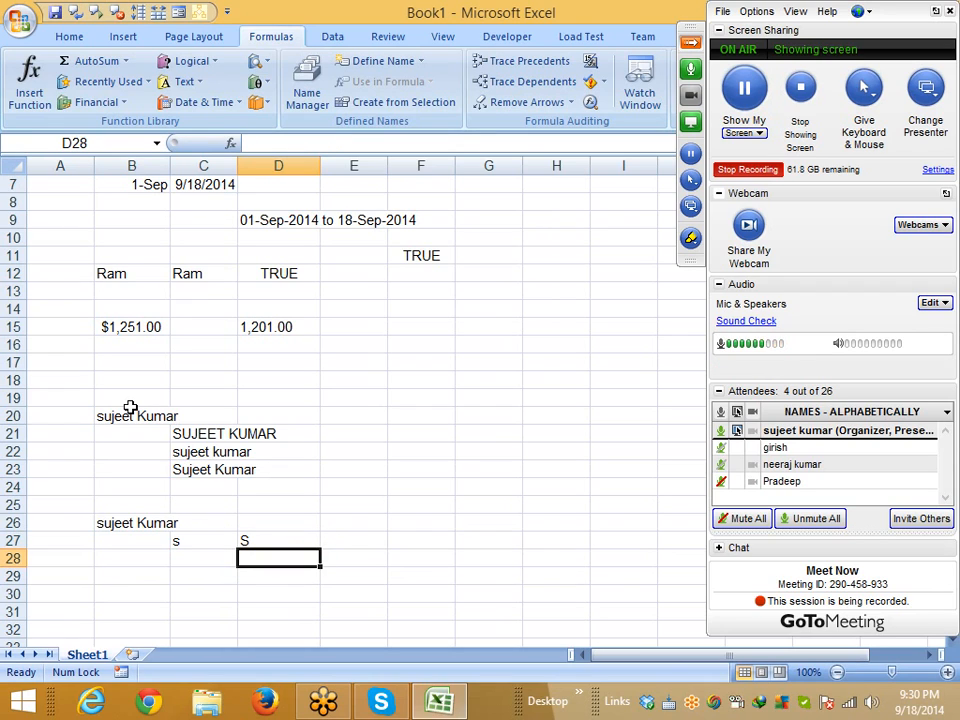
# Start a RIGHT formula in E27
pyautogui.press('Up')
pyautogui.press('Right')
pyautogui.write('=ri')
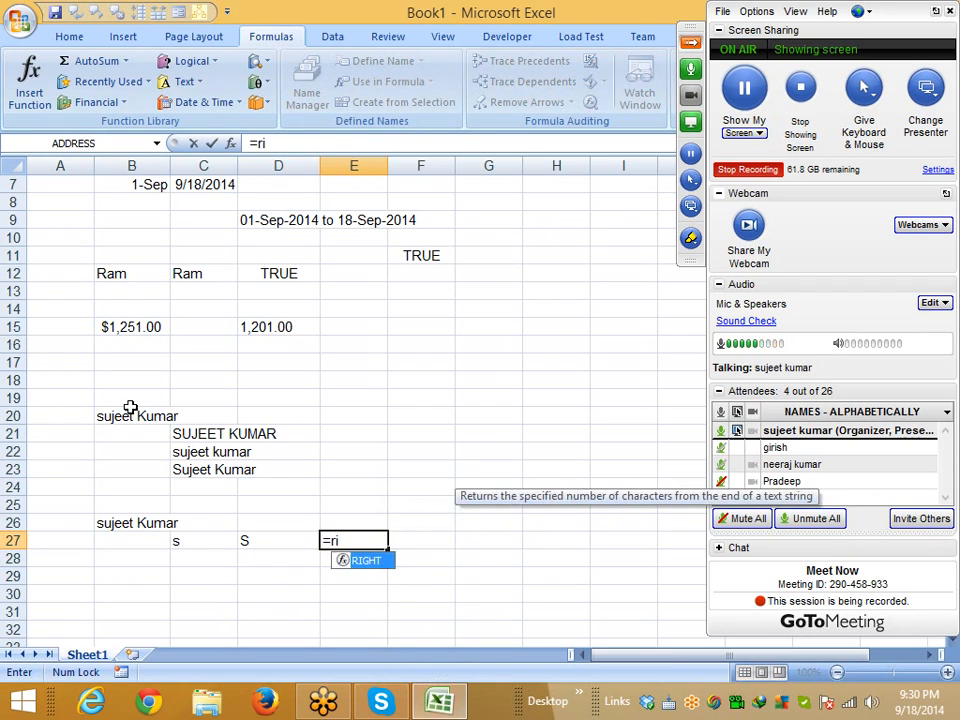
pyautogui.press('Tab')
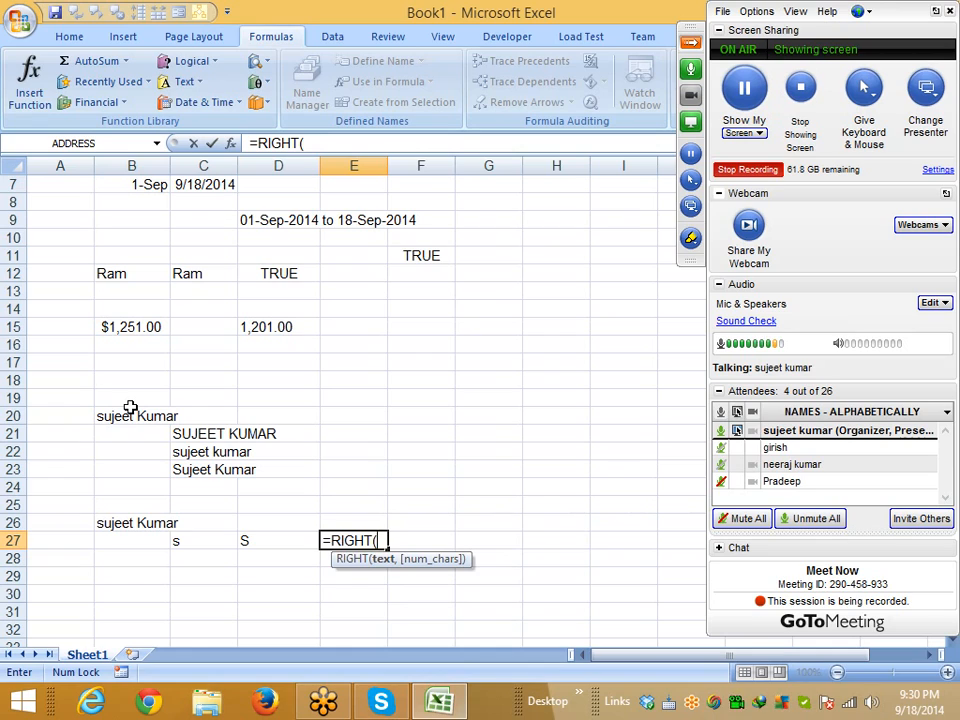
# Complete E27 as =RIGHT(B26,LEN(B26)-1) and accept Excel's suggested correction
pyautogui.press('Left')
pyautogui.press('Left')
pyautogui.press('Left')
pyautogui.press('Up')
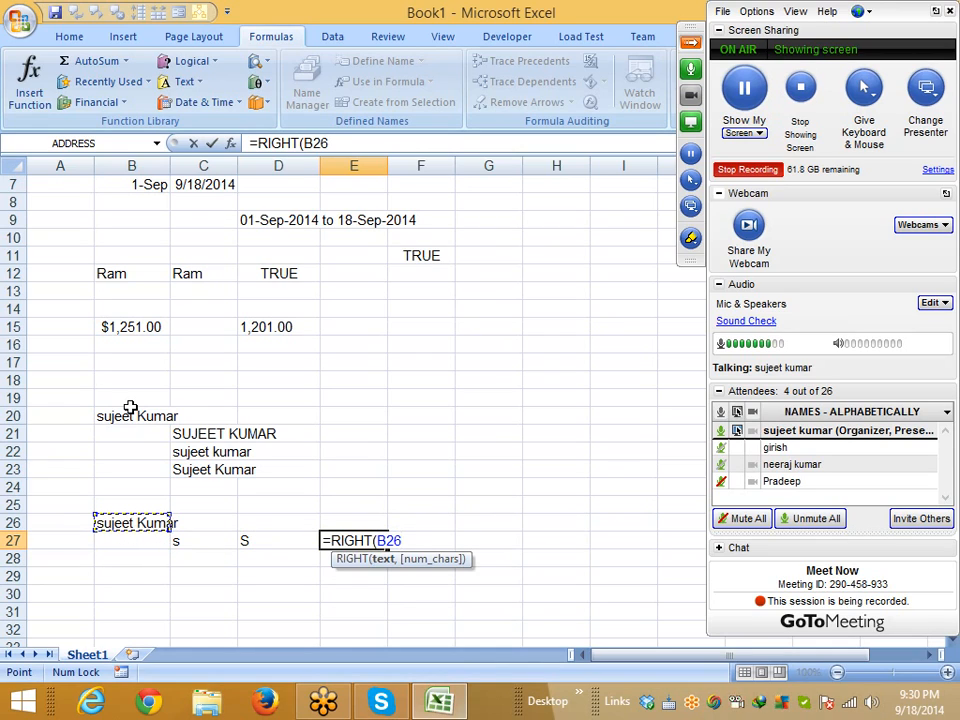
pyautogui.write(',')
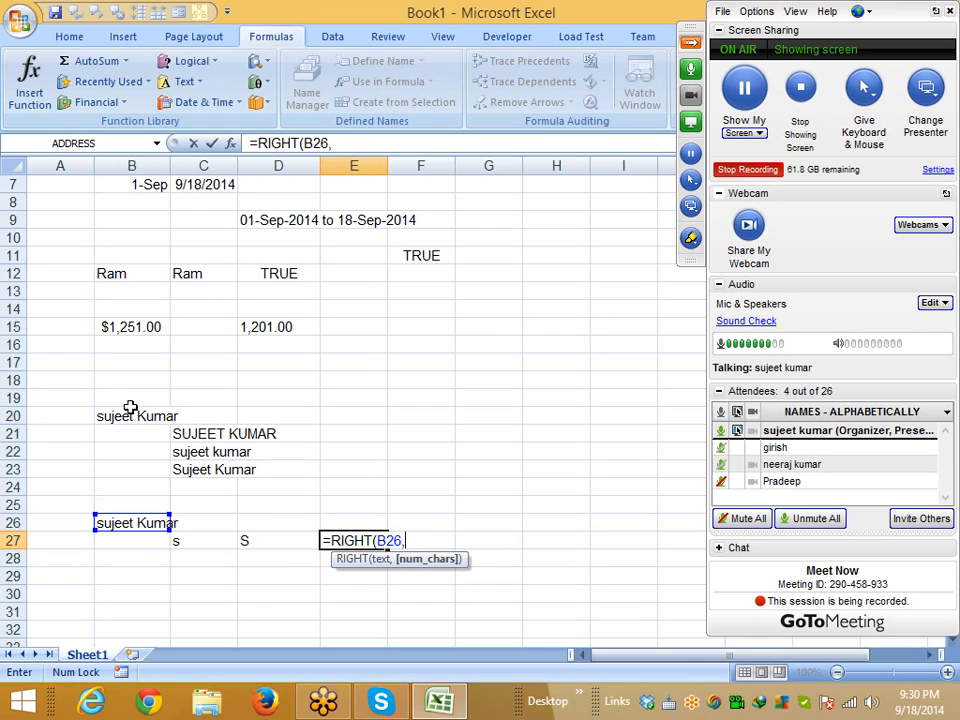
pyautogui.write('le')
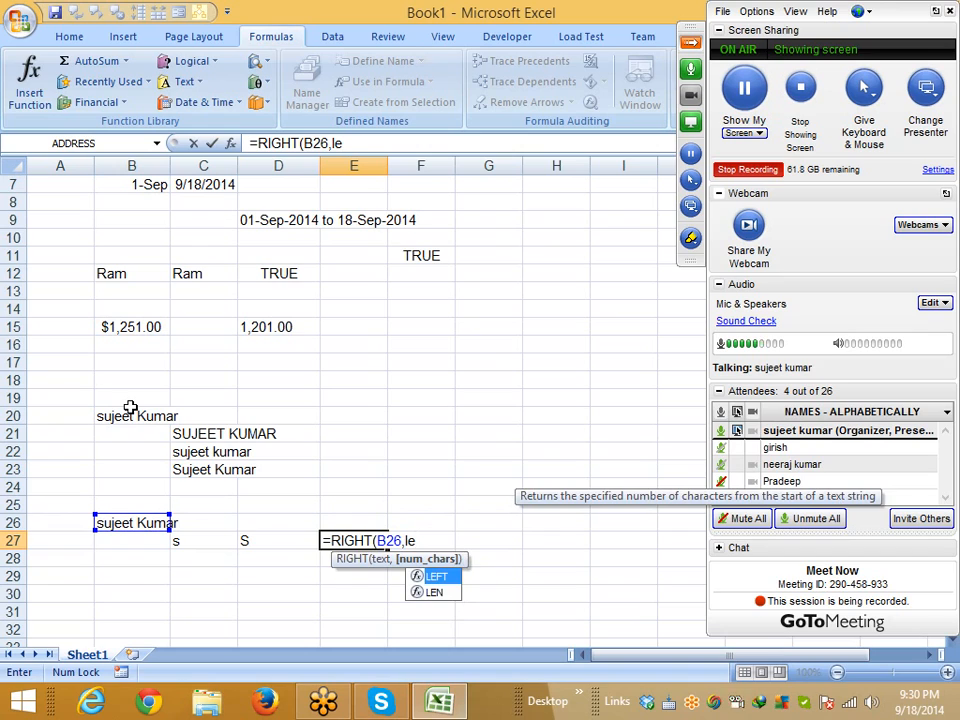
pyautogui.press('Down')
pyautogui.press('Tab')
pyautogui.press('Left')
pyautogui.press('Left')
pyautogui.press('Left')
pyautogui.press('Up')
pyautogui.write(')')
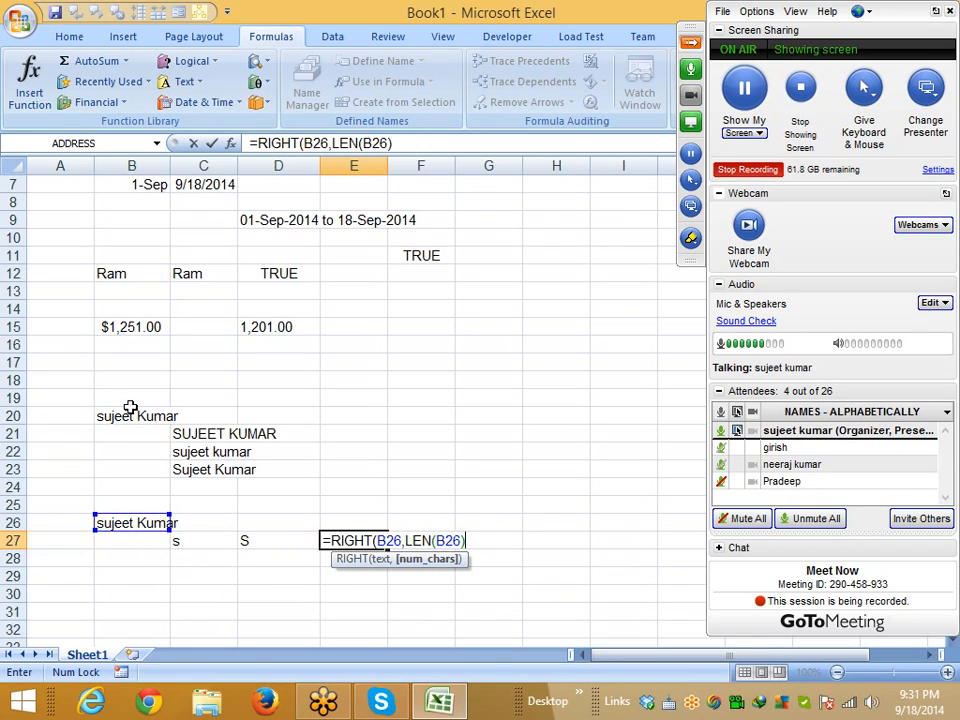
pyautogui.write('-1')
pyautogui.press('Return')
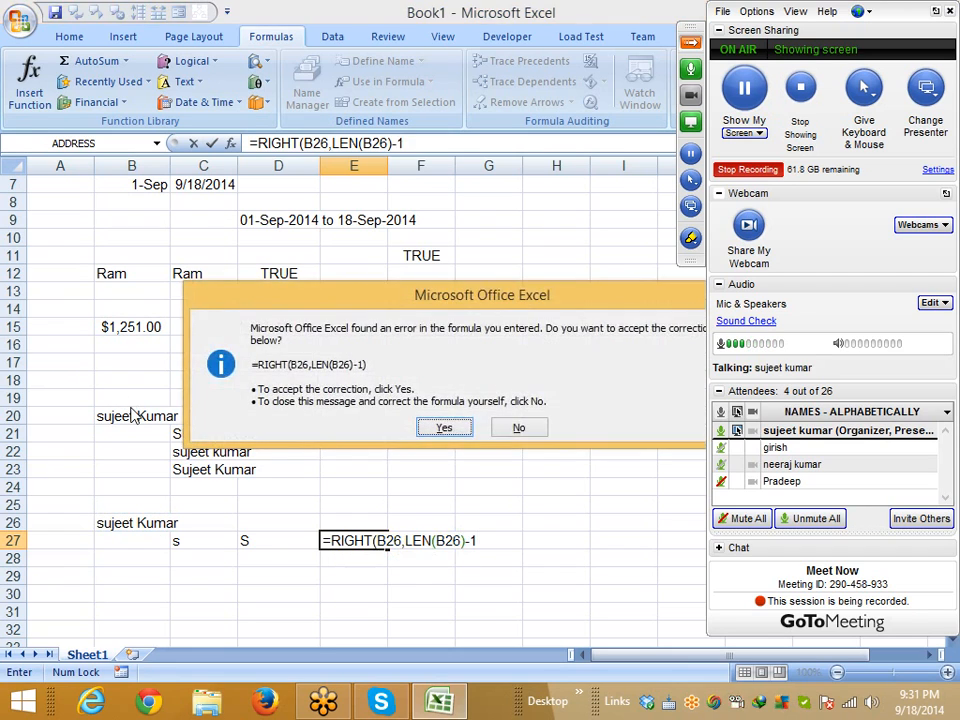
pyautogui.press('Return')
pyautogui.press('Up')
pyautogui.press('Right')
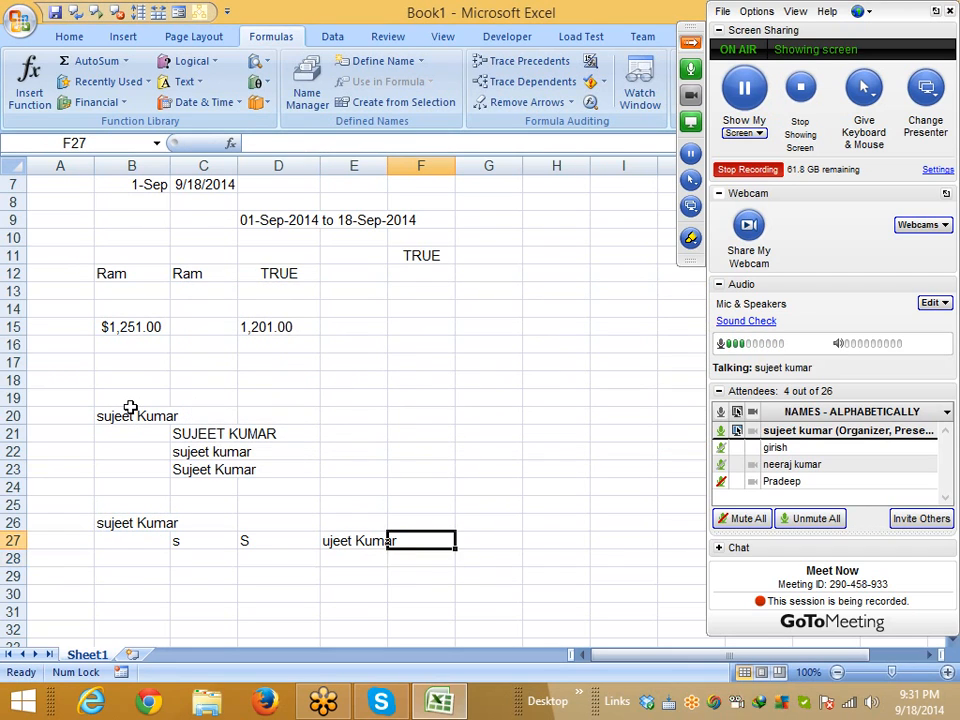
# Enter =LOWER(E27) in F27
pyautogui.write('=o')
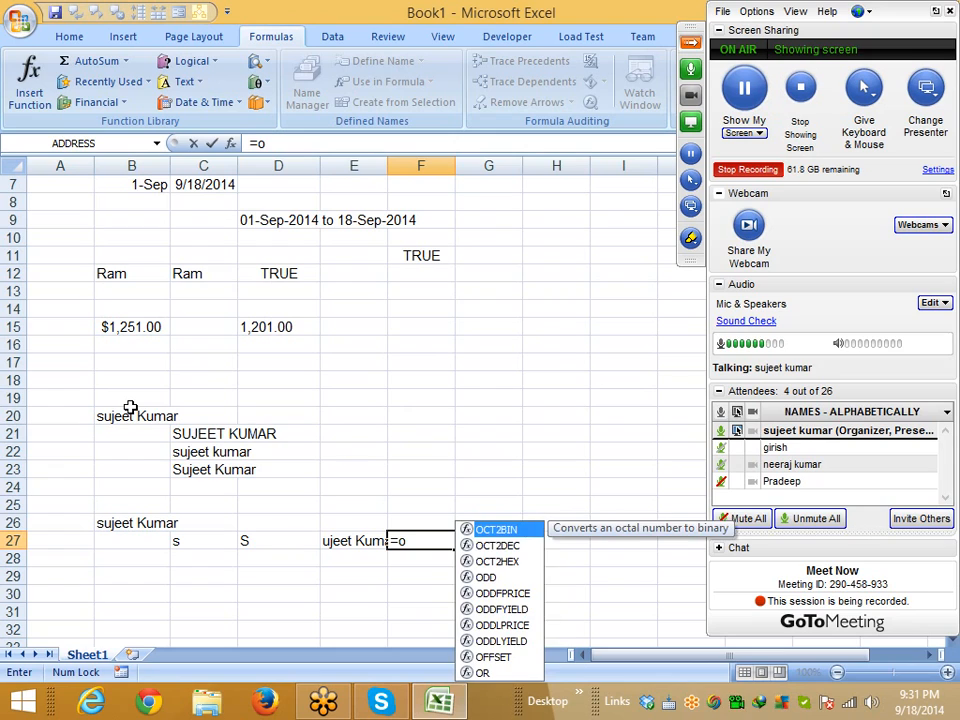
pyautogui.press('BackSpace')
pyautogui.write('lo')
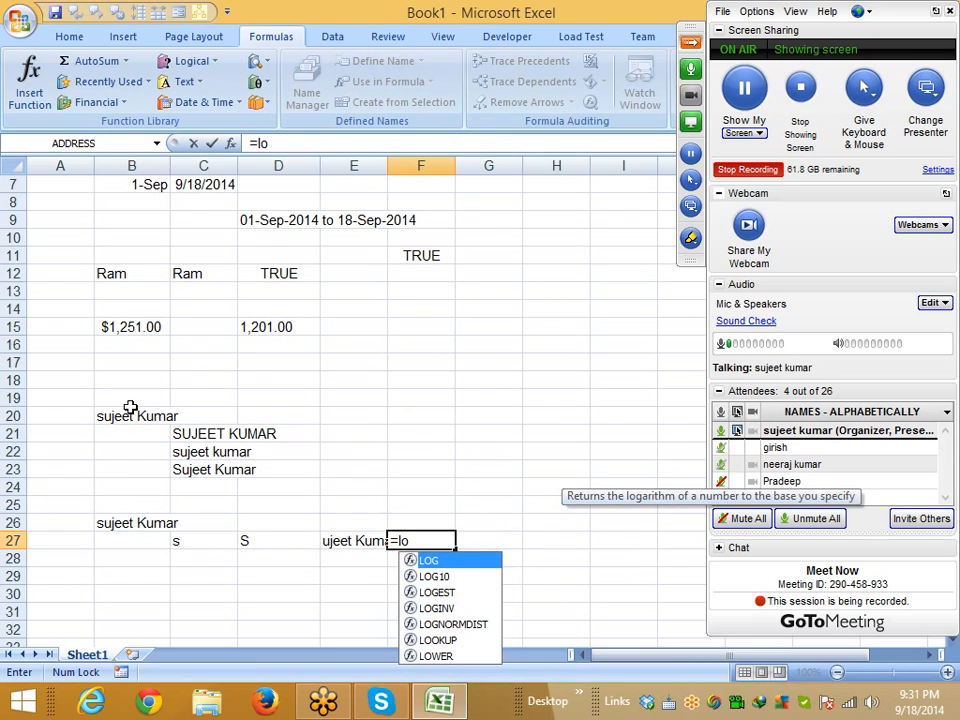
pyautogui.press('Down')
pyautogui.press('Down')
pyautogui.press('Down')
pyautogui.press('Down')
pyautogui.press('Down')
pyautogui.press('Down')
pyautogui.press('Tab')
pyautogui.press('Left')
pyautogui.press('Return')
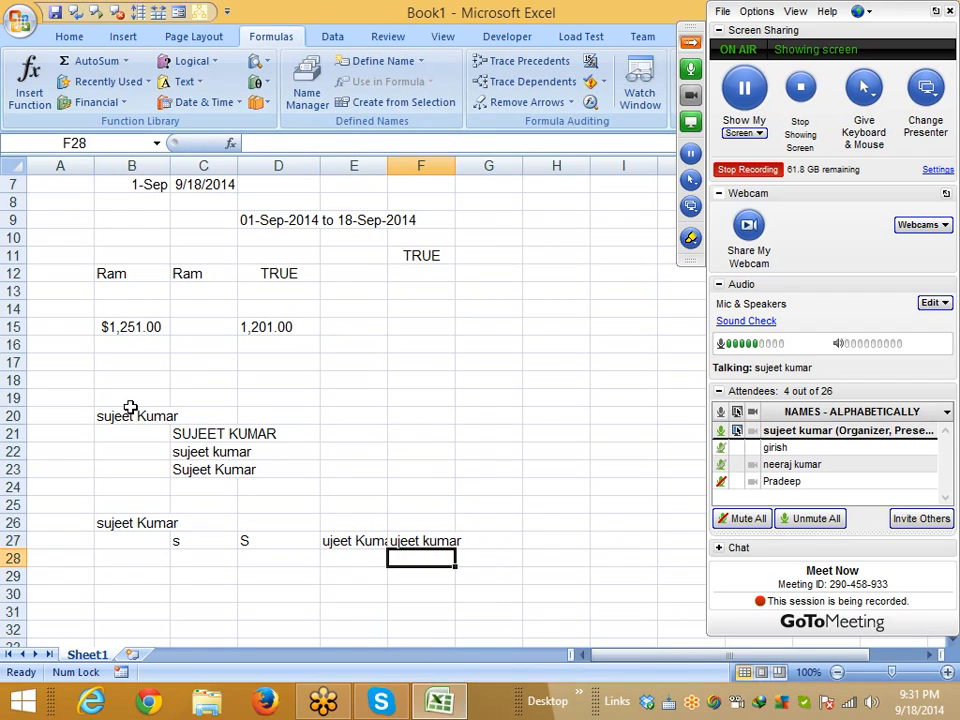
# Enter =D27&F27 in G27 to rebuild the name with only its first letter capitalised
pyautogui.press('Up')
pyautogui.press('Right')
pyautogui.write('=')
pyautogui.press('Left')
pyautogui.press('Left')
pyautogui.press('Left')
pyautogui.write('&')
pyautogui.press('Left')
pyautogui.press('Return')
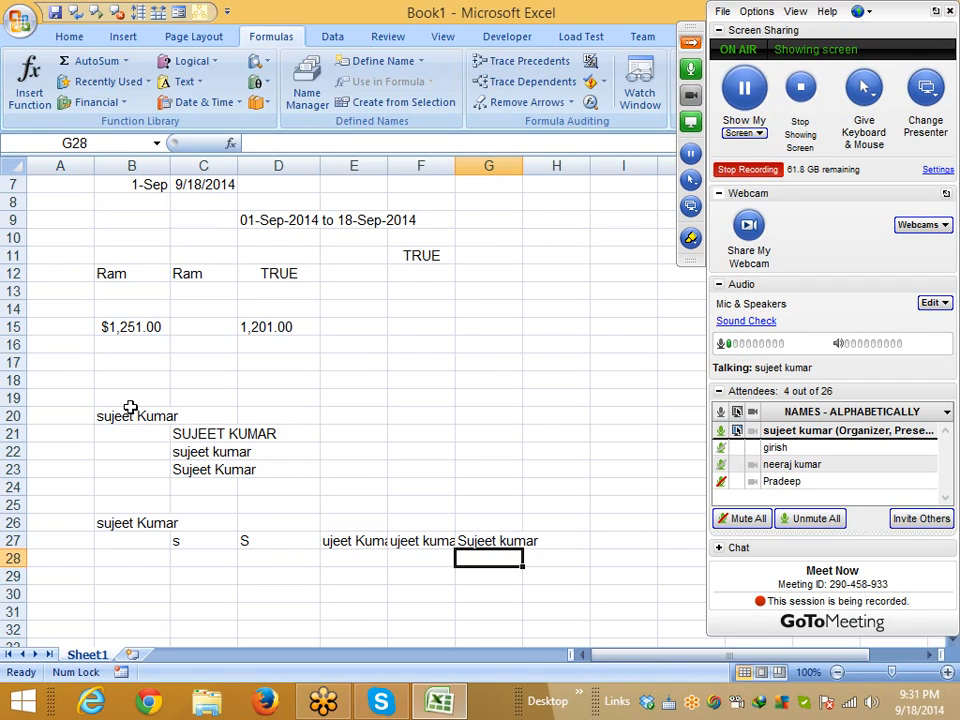
# Review the formulas in D27 and C27, selecting C27's LEFT formula text
pyautogui.press('Up')
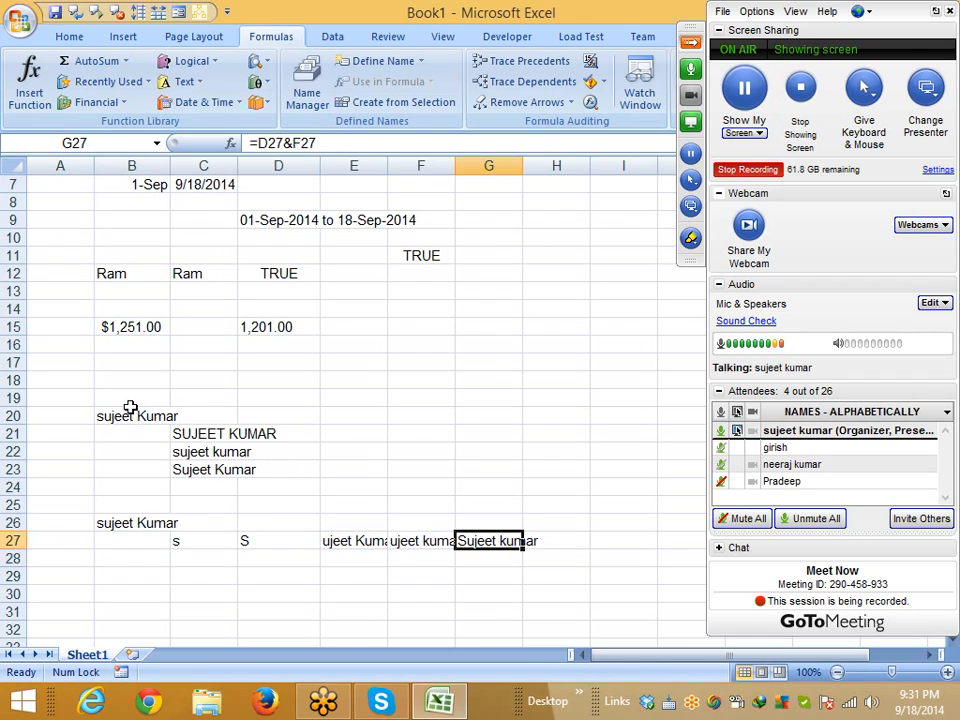
pyautogui.press('Left')
pyautogui.press('Left')
pyautogui.press('Left')
pyautogui.press('Left')
pyautogui.press('Left')
pyautogui.press('Right')
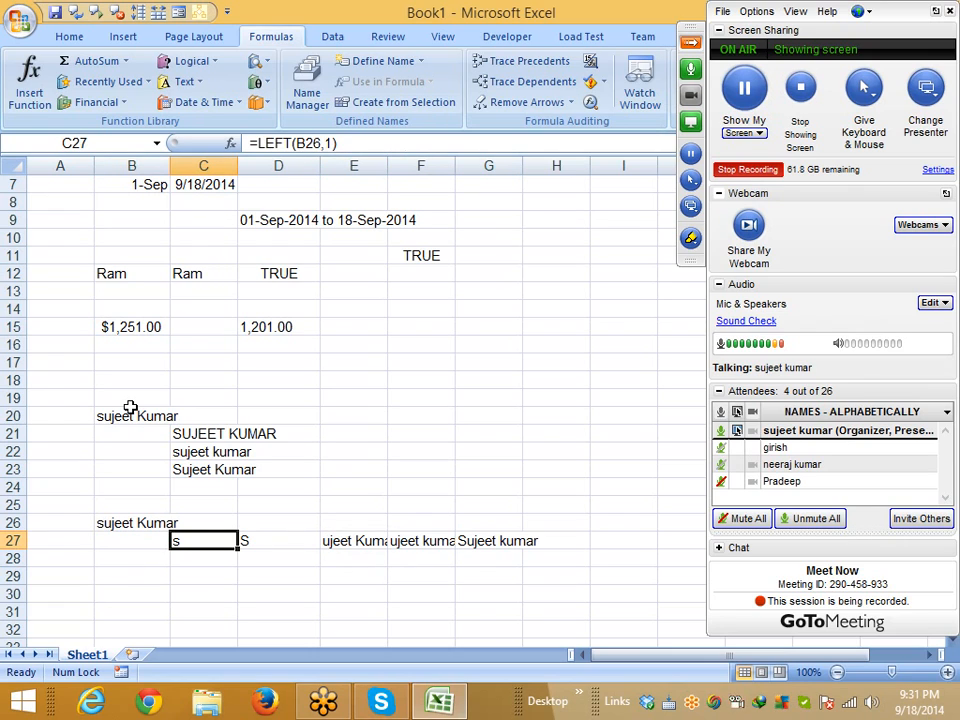
pyautogui.moveTo(336, 143); pyautogui.dragTo(258, 143)
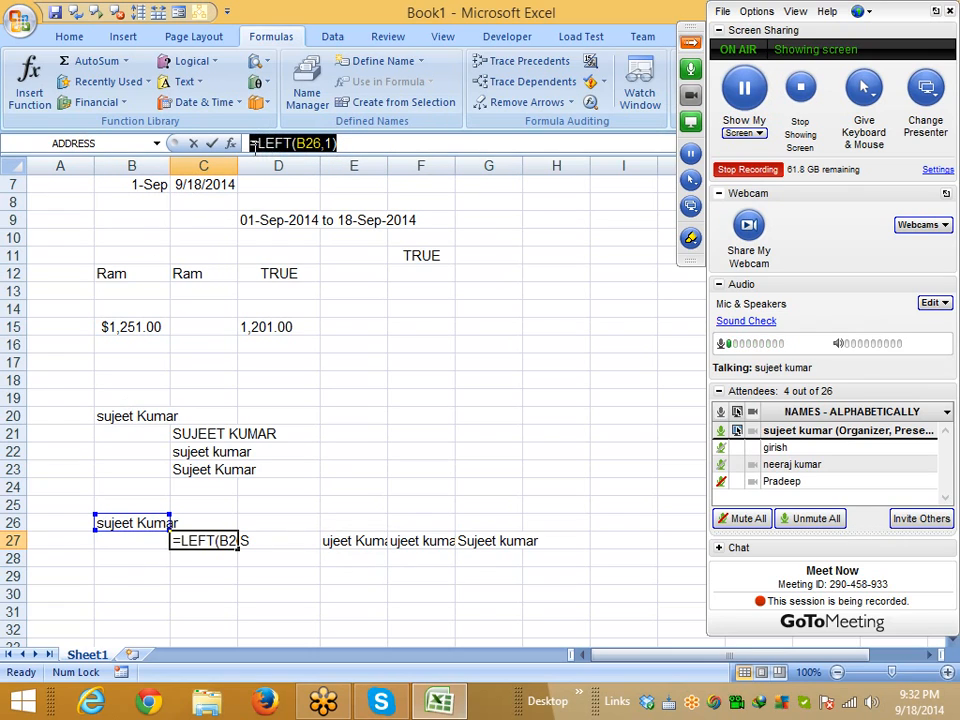
pyautogui.press('capslock')
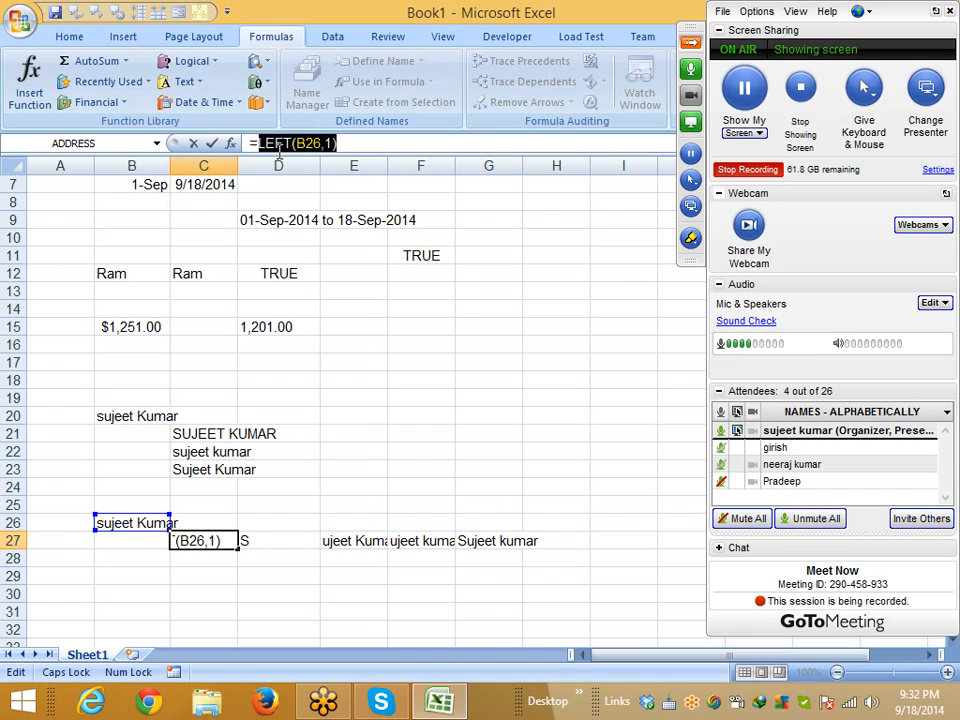
pyautogui.press('Escape')
pyautogui.press('Right')
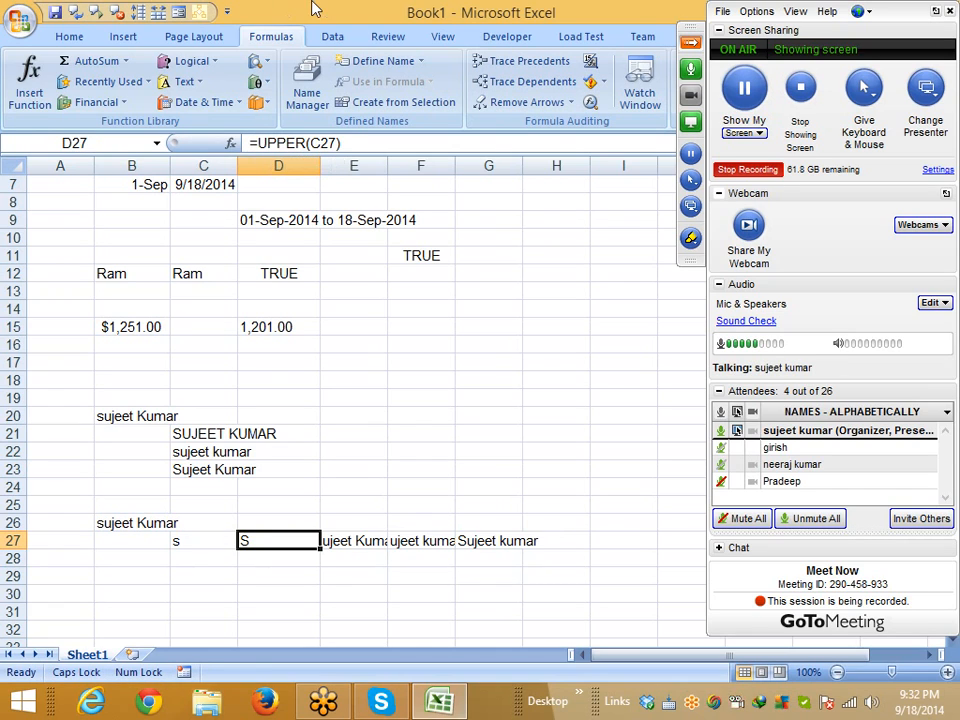
# Replace the C27 reference in D27's formula with LEFT(B26,1) and clear helper cell C27
pyautogui.doubleClick(325, 143)
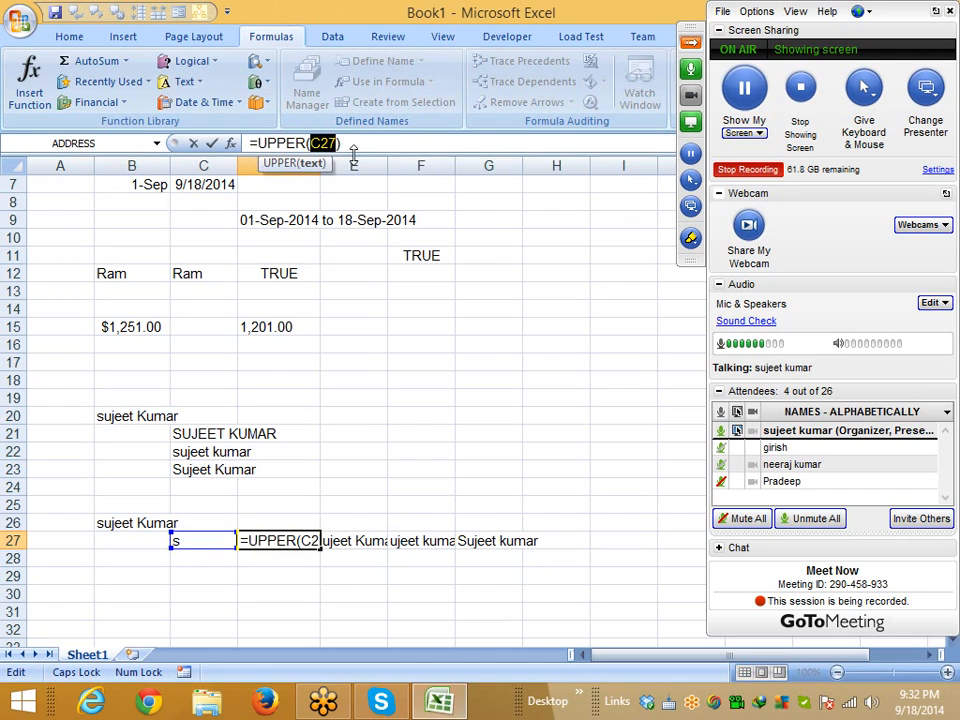
pyautogui.write('LEFT(B26,1)')
pyautogui.press('Return')
pyautogui.press('Up')
pyautogui.press('Left')
pyautogui.press('Down')
pyautogui.press('Up')
pyautogui.press('Delete')
pyautogui.press('Right')
pyautogui.press('Right')
# Nest E27's RIGHT formula into F27 in place of E27, then clear helper cell E27
pyautogui.moveTo(410, 143); pyautogui.dragTo(258, 143)
pyautogui.hotkey('ctrl', 'c')
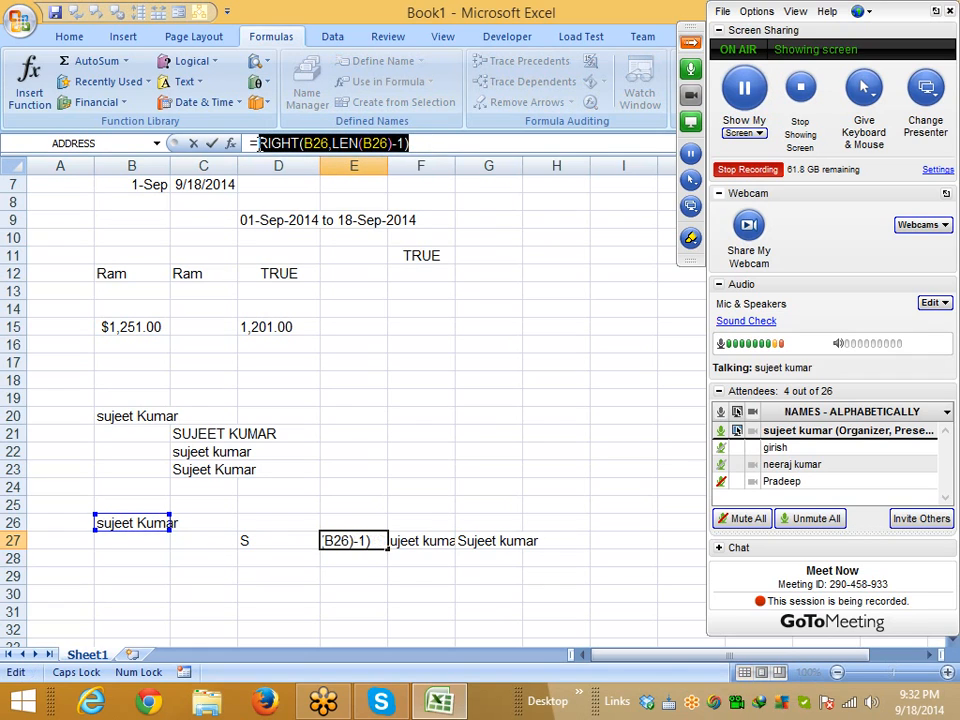
pyautogui.press('Escape')
pyautogui.press('Right')
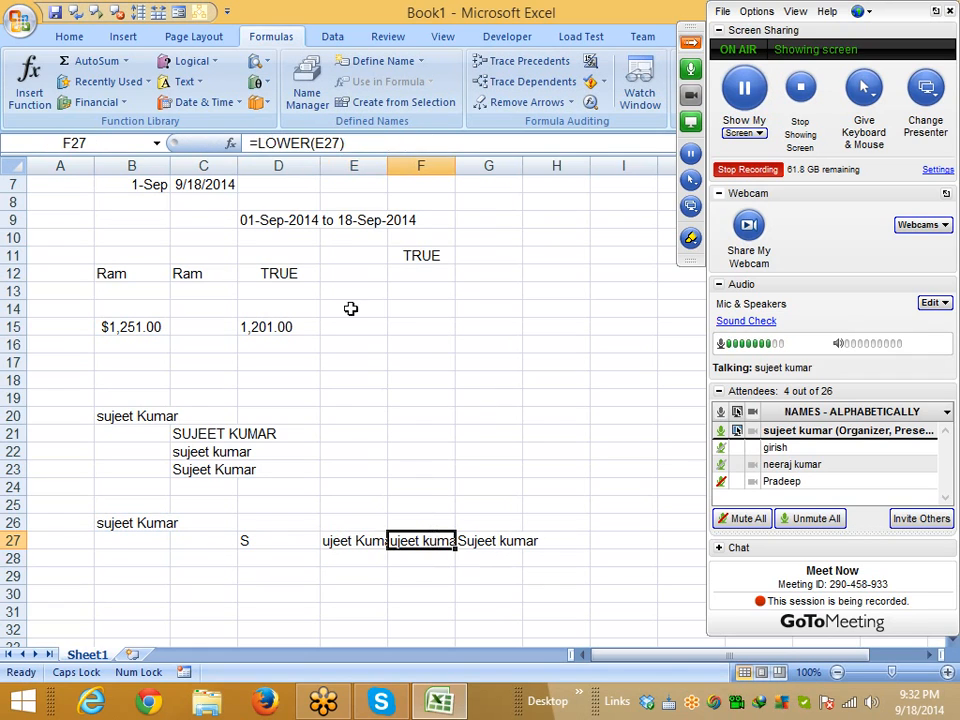
pyautogui.doubleClick(328, 143)
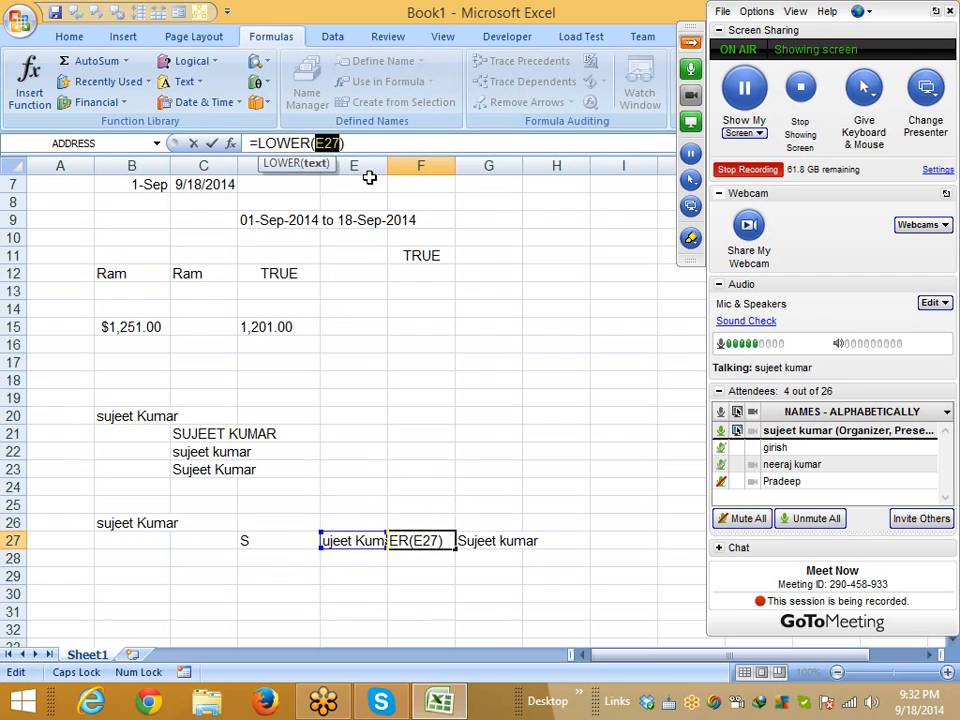
pyautogui.hotkey('ctrl', 'v')
pyautogui.press('Return')
pyautogui.press('Up')
pyautogui.press('Left')
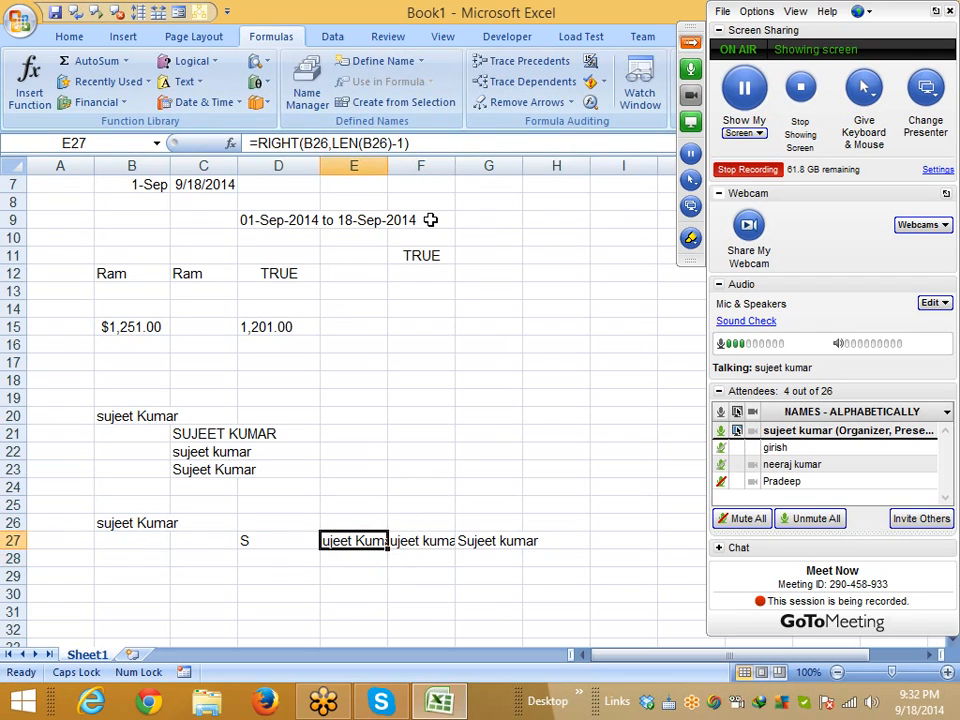
pyautogui.press('Delete')
pyautogui.press('Right')
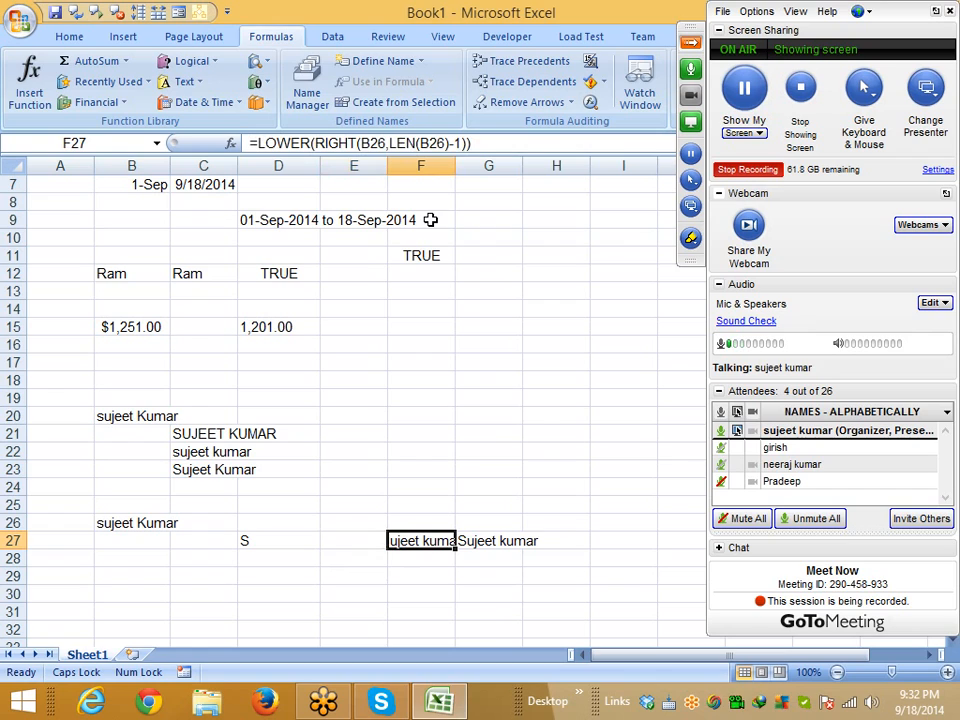
# Nest F27's LOWER formula into G27 in place of F27, then clear helper cell F27
pyautogui.moveTo(258, 143); pyautogui.dragTo(521, 144)
pyautogui.hotkey('ctrl', 'c')
pyautogui.press('Escape')
pyautogui.click(497, 557)
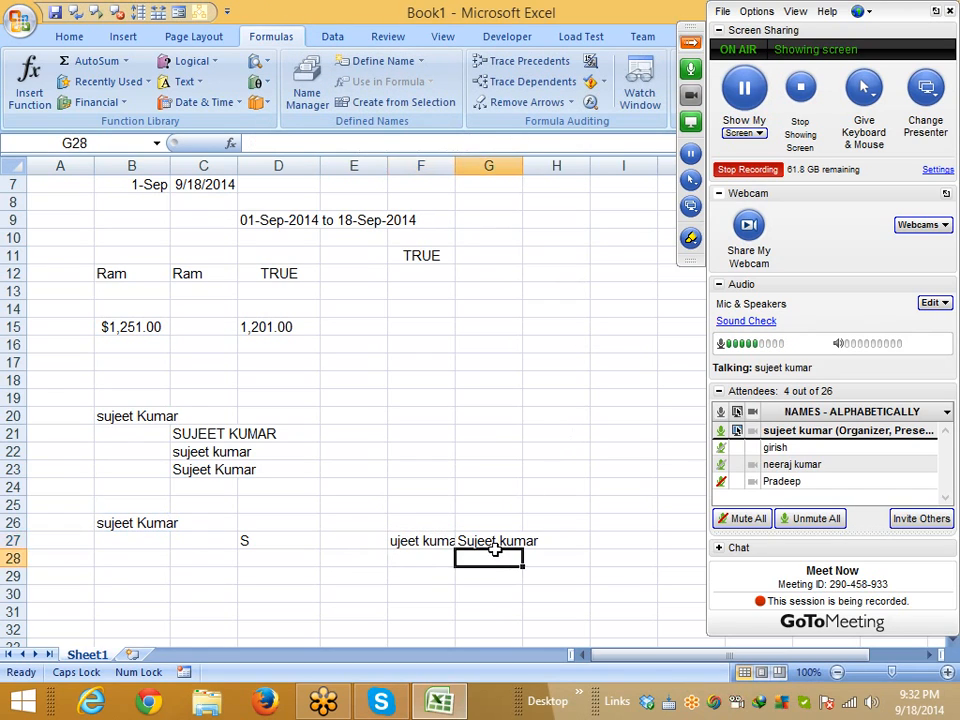
pyautogui.press('Up')
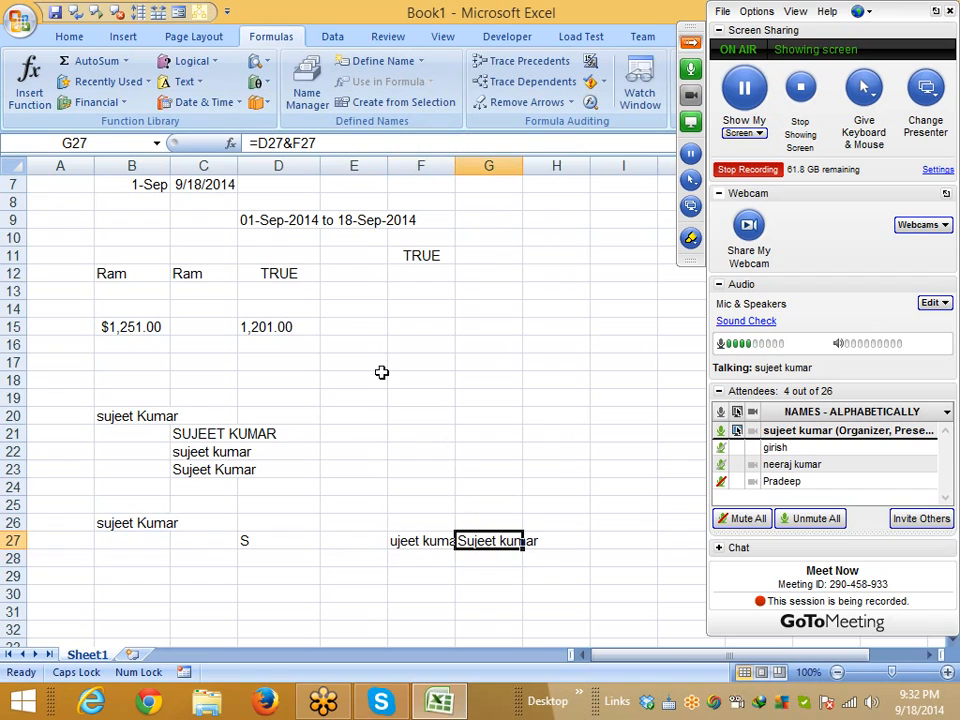
pyautogui.click(297, 143)
pyautogui.doubleClick(302, 143)
pyautogui.hotkey('ctrl', 'v')
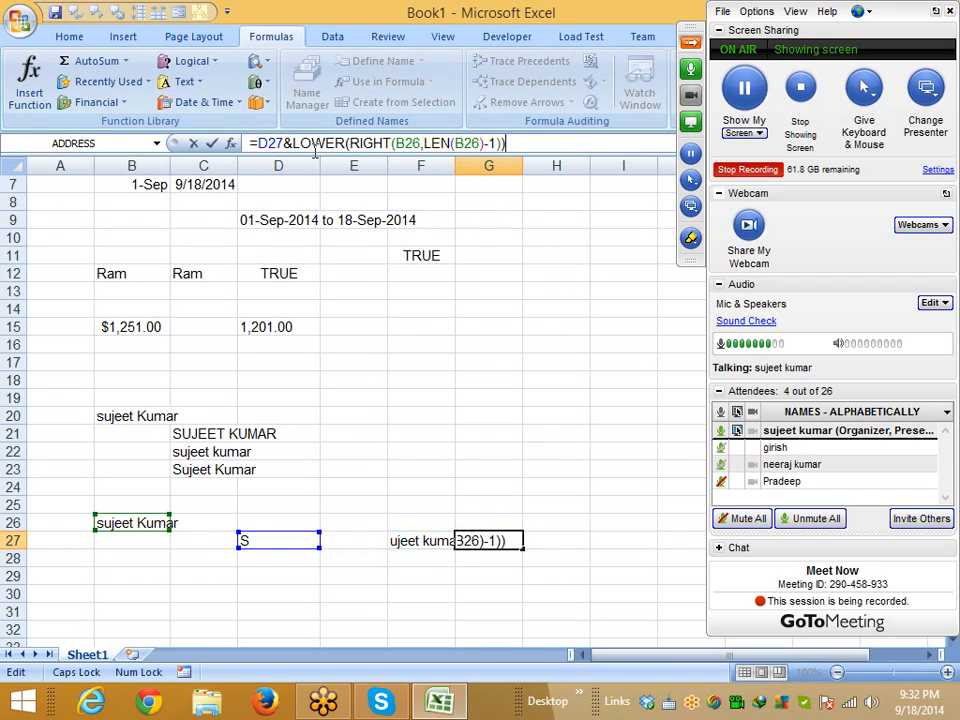
pyautogui.press('Return')
pyautogui.press('Up')
pyautogui.press('Left')
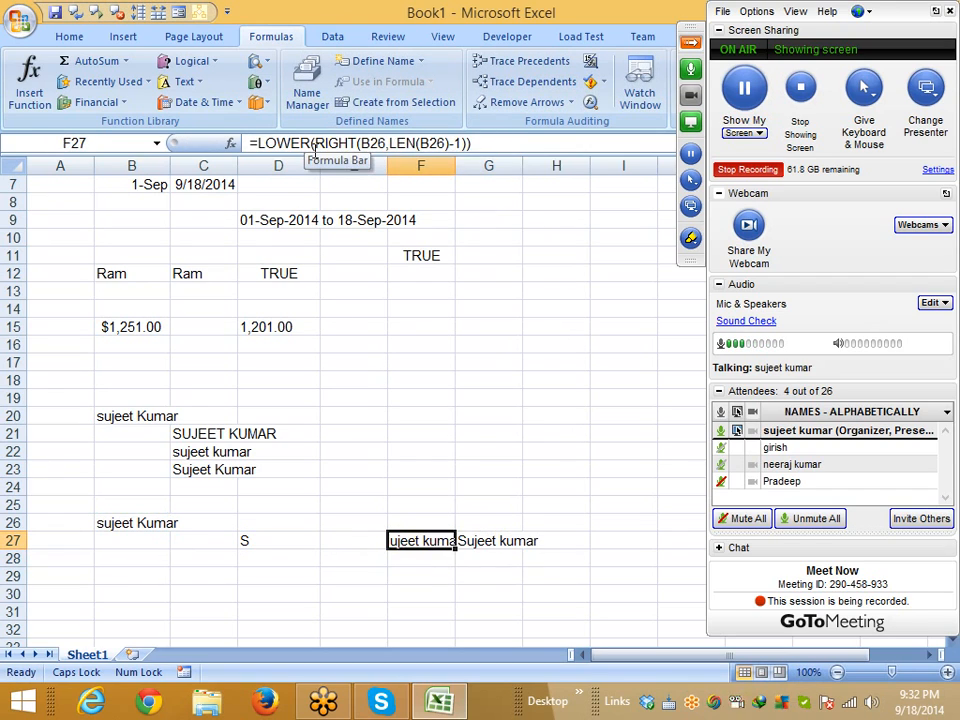
pyautogui.press('Delete')
pyautogui.press('Left')
pyautogui.press('Left')
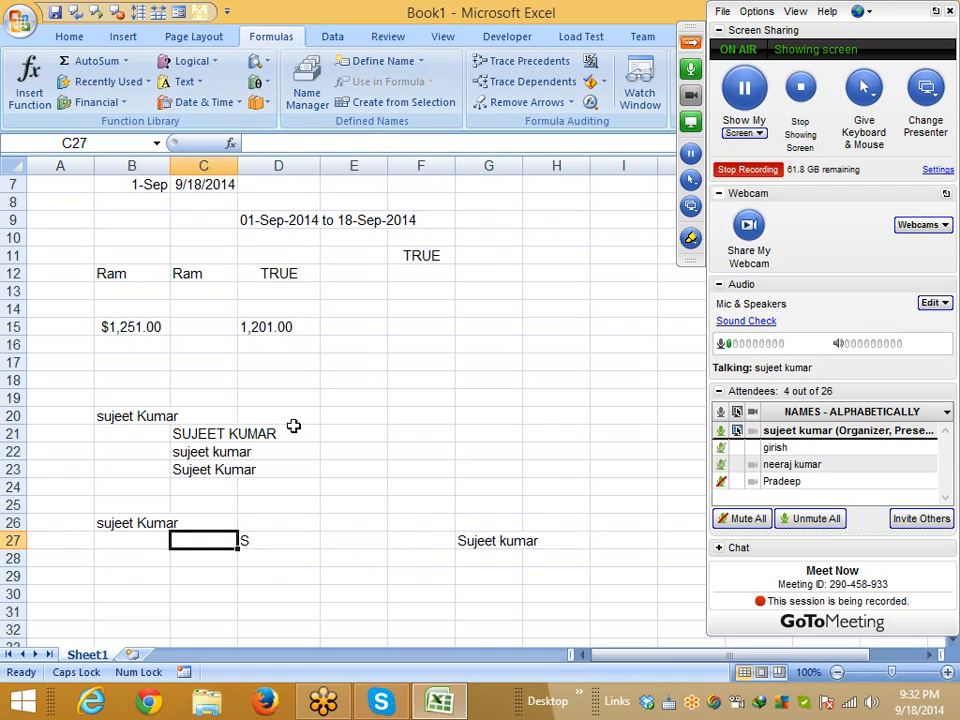
# Replace the D27 reference in G27 with D27's UPPER formula to form one combined formula
pyautogui.click(305, 541)
pyautogui.click(262, 140)
pyautogui.moveTo(262, 140); pyautogui.dragTo(448, 139)
pyautogui.hotkey('ctrl', 'c')
pyautogui.press('Escape')
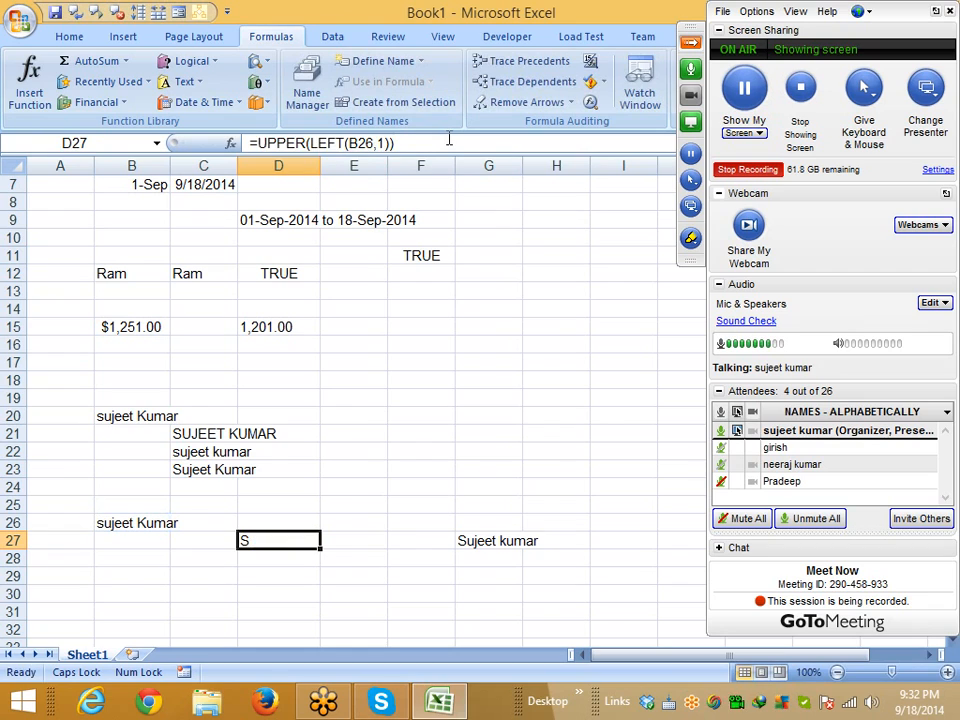
pyautogui.click(470, 541)
pyautogui.click(265, 143)
pyautogui.doubleClick(265, 143)
pyautogui.hotkey('ctrl', 'v')
pyautogui.press('Return')
pyautogui.press('Up')
# Move the finished =UPPER(LEFT(B26,1))&LOWER(RIGHT(B26,LEN(B26)-1)) formula into B27 and delete the leftover in D27
pyautogui.hotkey('ctrl', 'c')
pyautogui.press('Left')
pyautogui.press('Left')
pyautogui.press('Left')
pyautogui.press('Left')
pyautogui.press('Left')
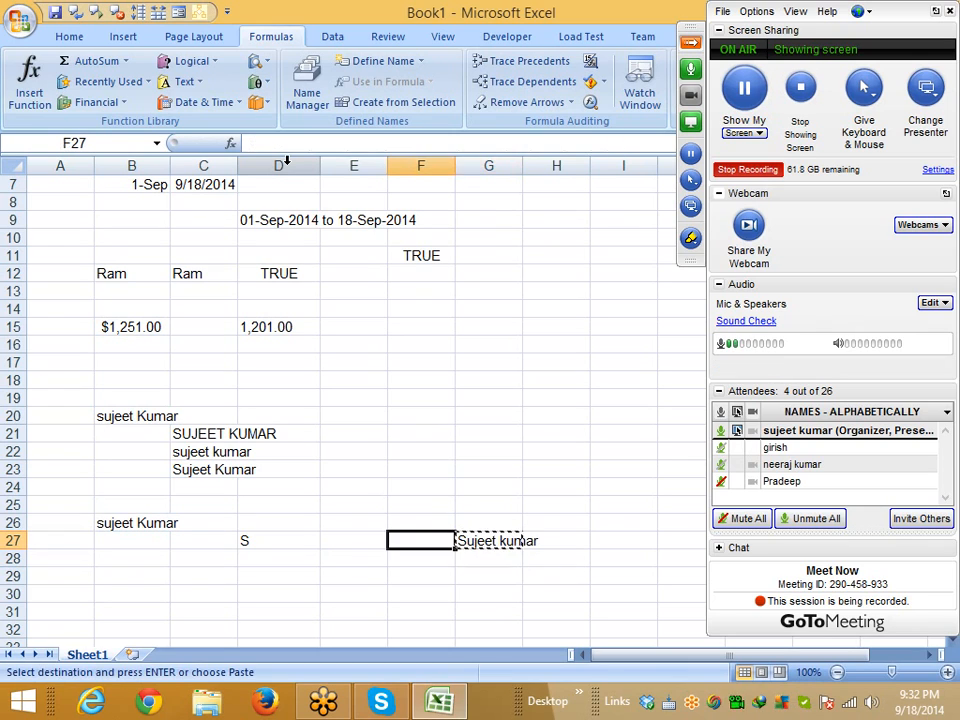
pyautogui.hotkey('ctrl', 'v')
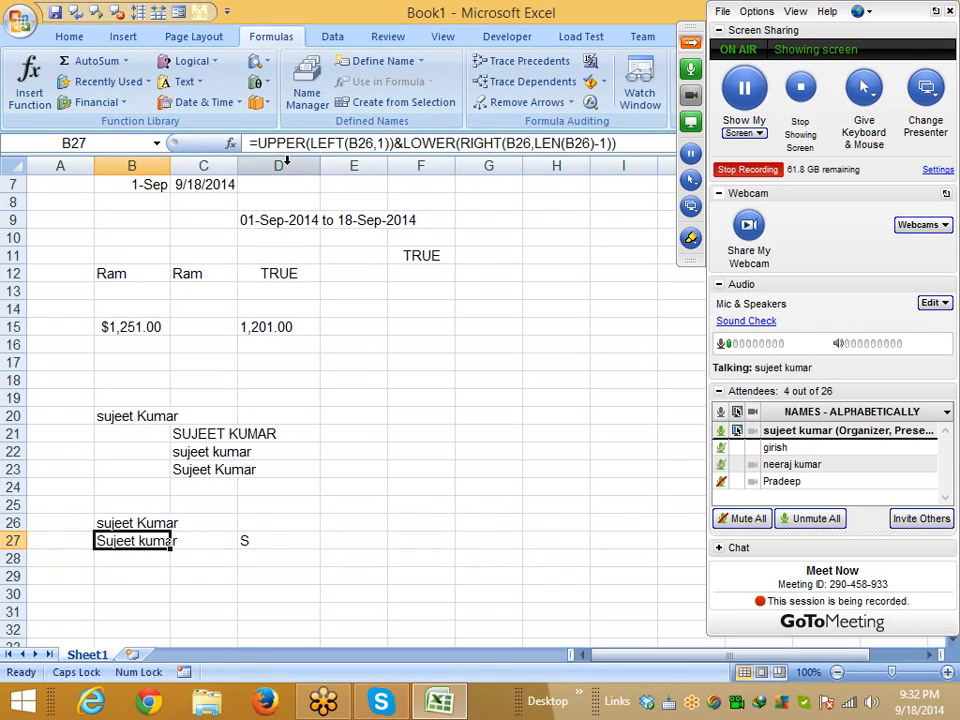
pyautogui.press('Right')
pyautogui.press('Right')
pyautogui.press('Delete')
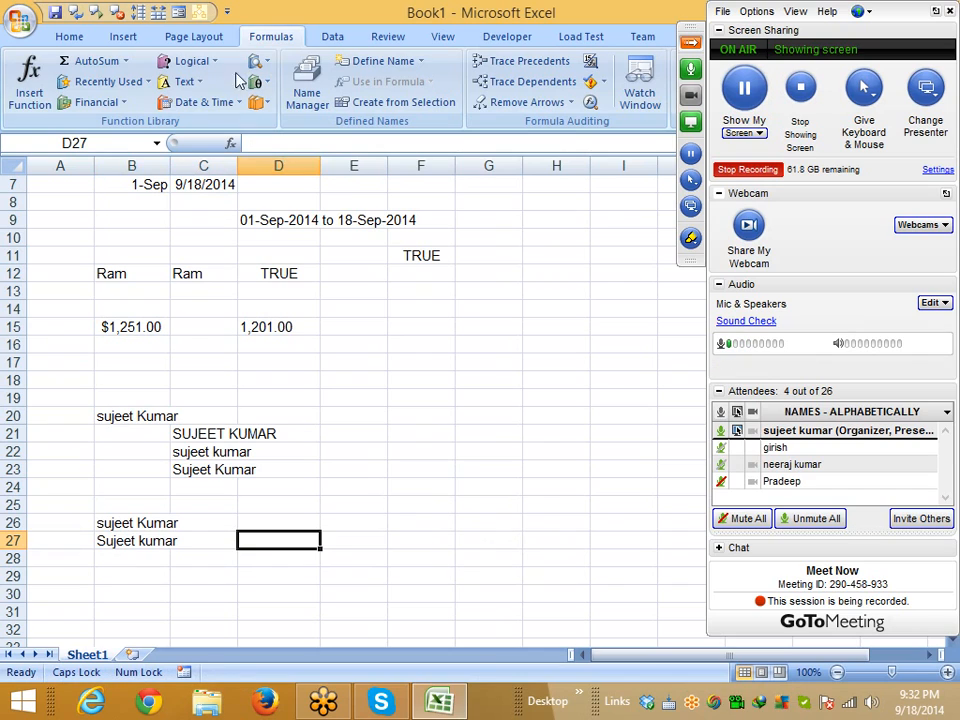
# Browse the Formulas > Text function list, then close it and return to the worksheet
pyautogui.click(183, 82)
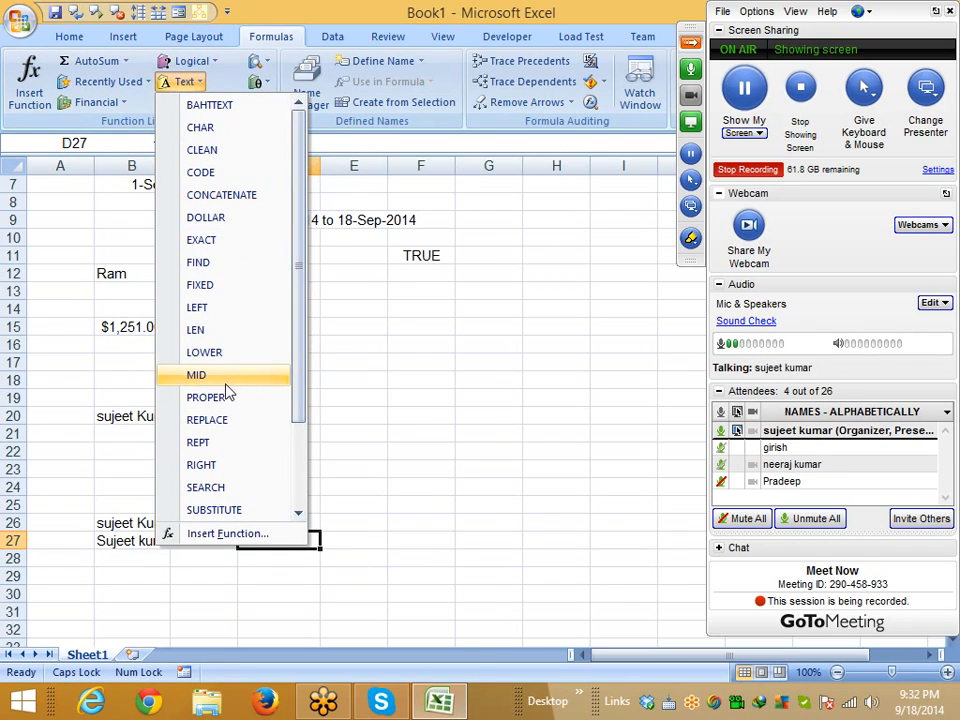
pyautogui.scroll(-1, 229, 398)
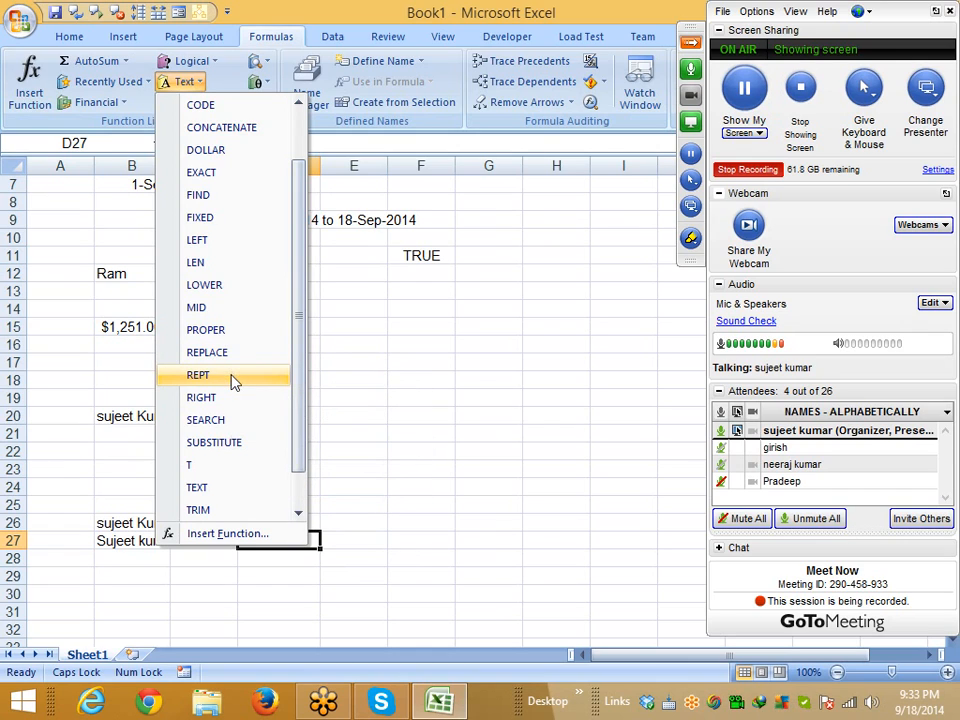
pyautogui.moveTo(294, 461); pyautogui.dragTo(297, 508)
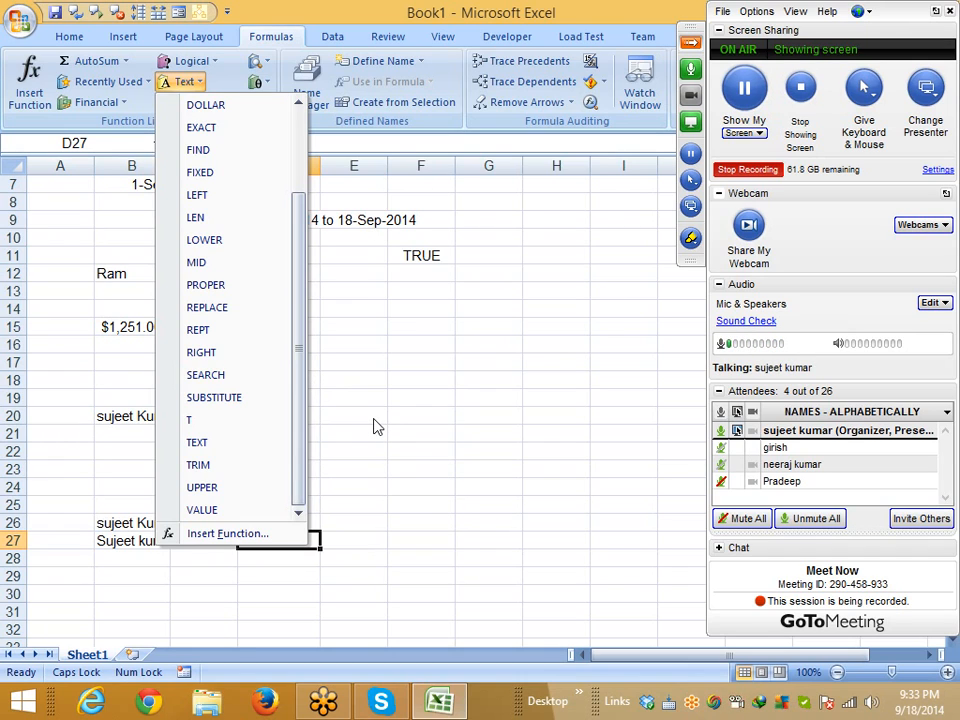
pyautogui.click(343, 536)
pyautogui.scroll(-2, 220, 530)
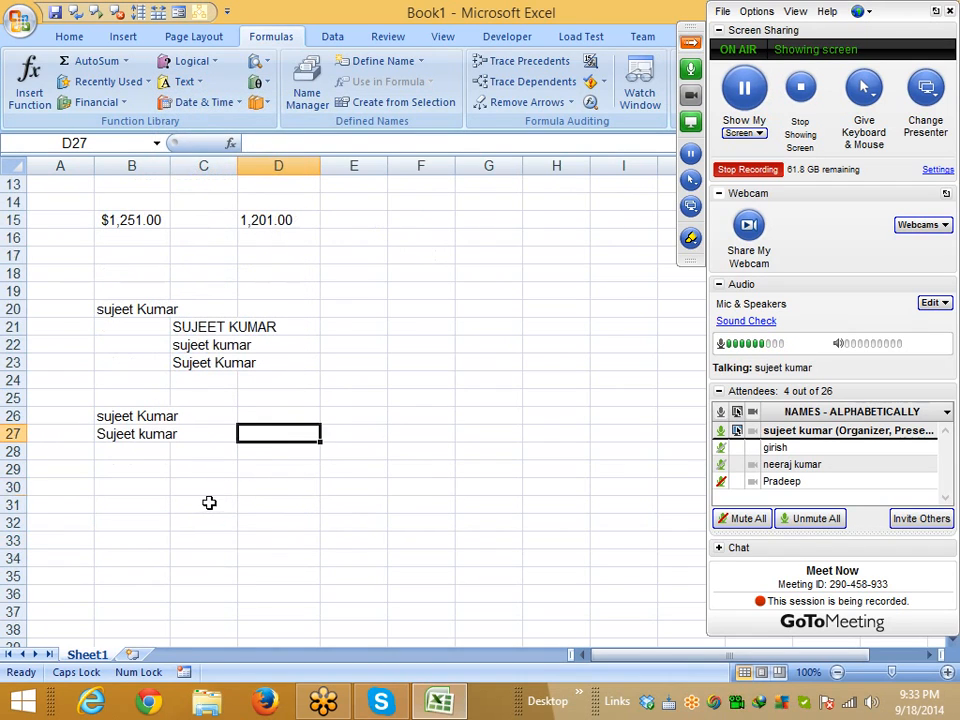
# Enter '012546 in C31 so it stays text with its leading zero
pyautogui.click(208, 503)
pyautogui.write("'0")
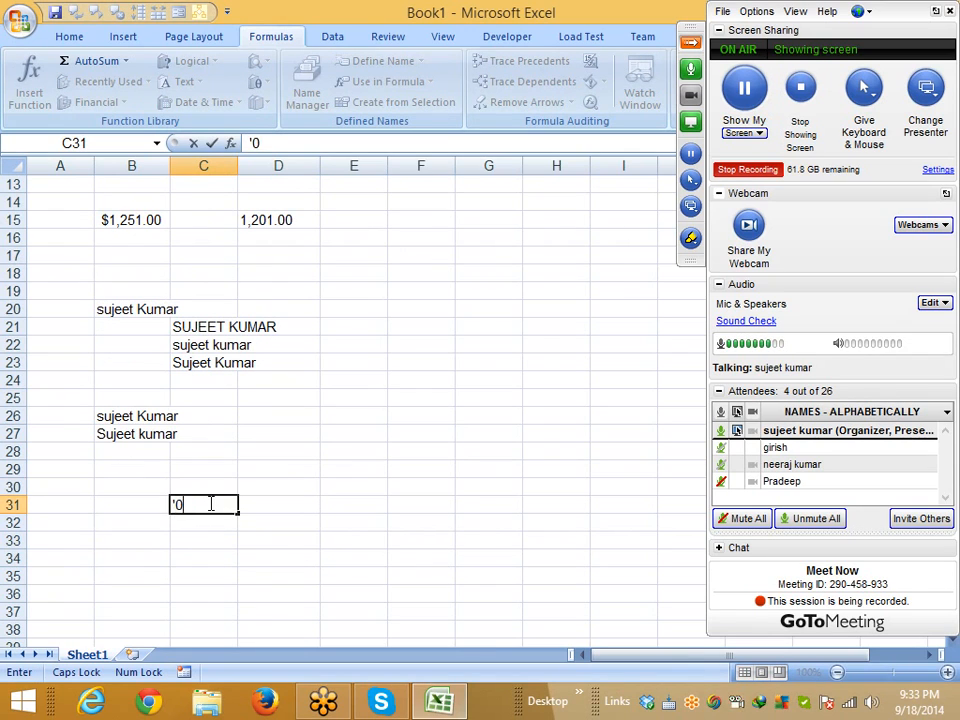
pyautogui.write('12546')
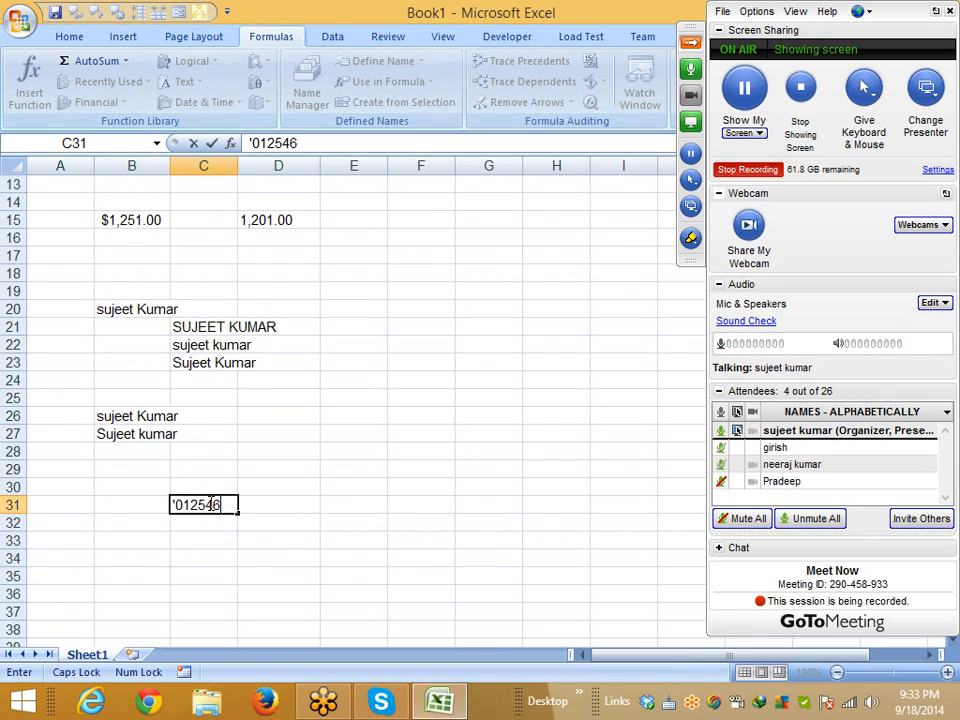
pyautogui.click(244, 557)
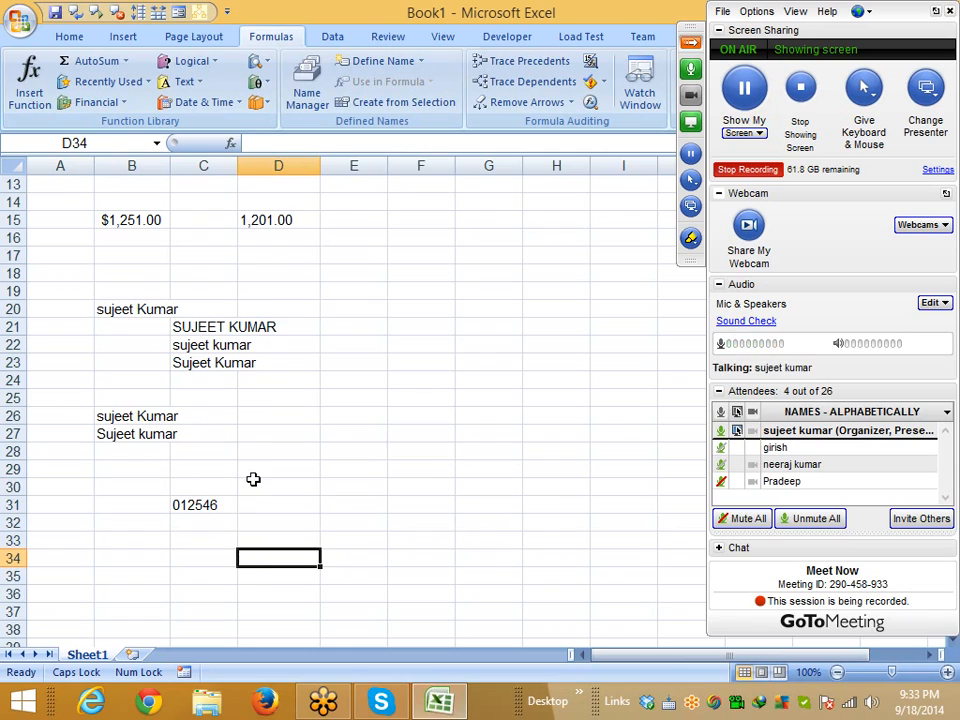
# Enter =VALUE(C31) in D31 to convert the text into the number 12546
pyautogui.click(265, 508)
pyautogui.write('=')
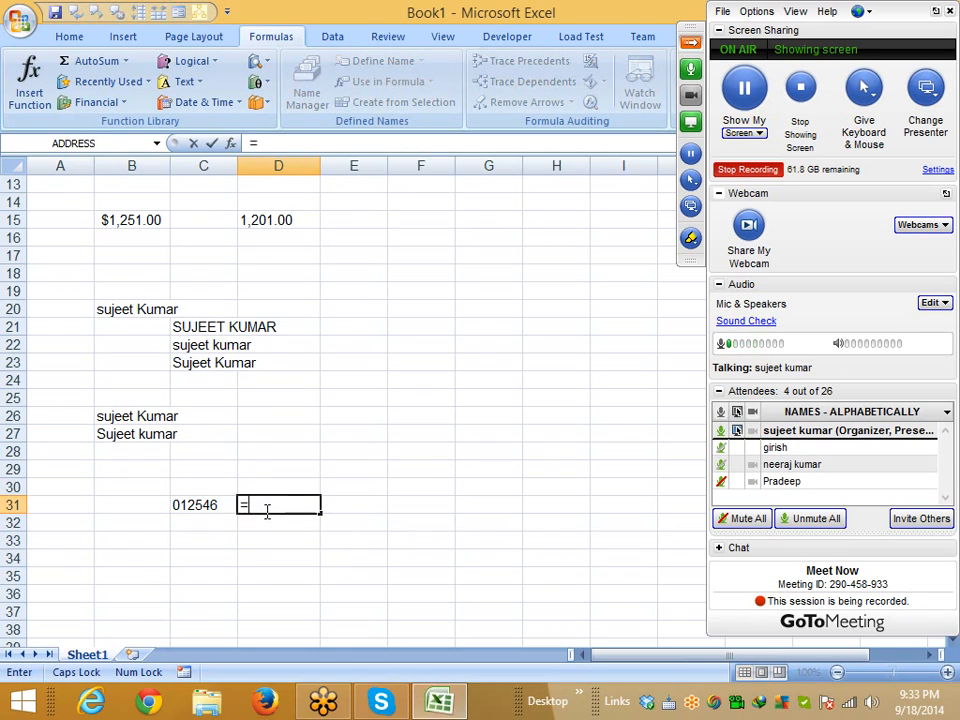
pyautogui.press('BackSpace')
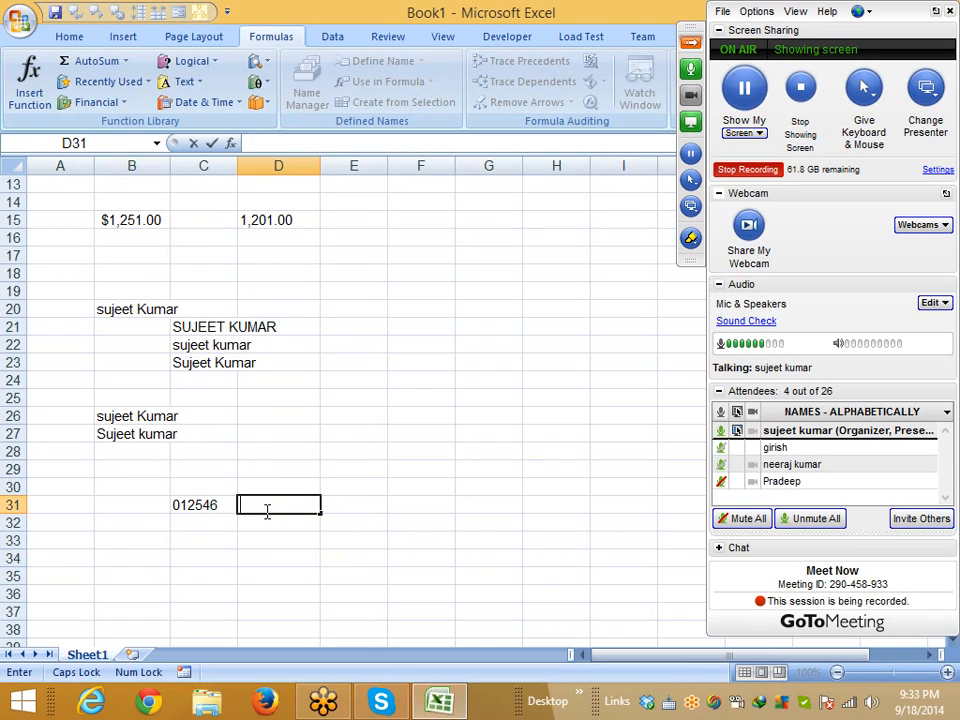
pyautogui.write('=V')
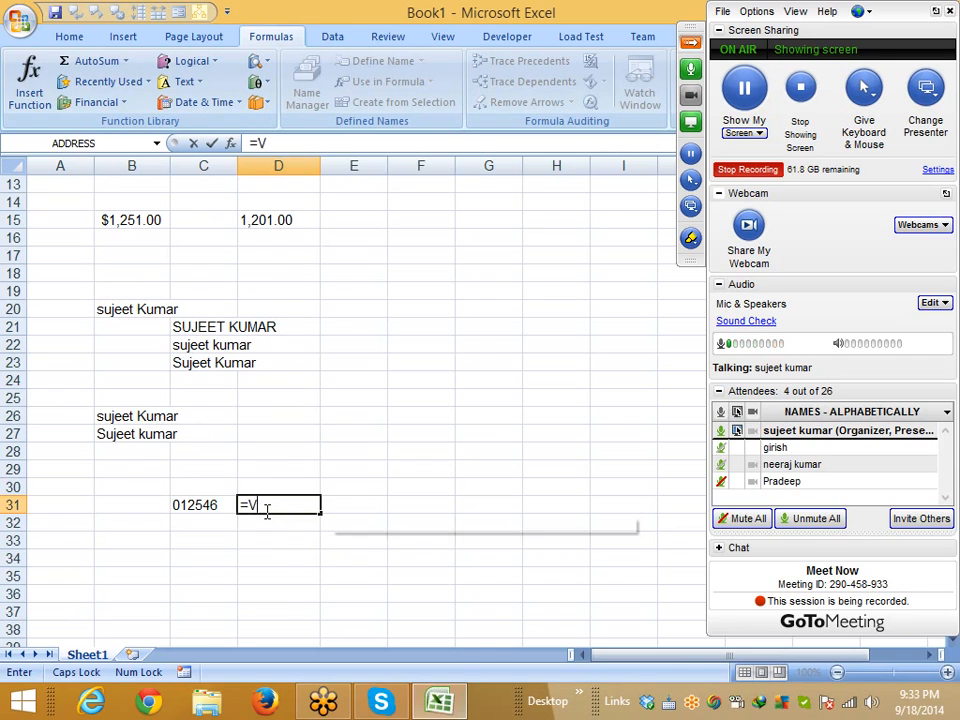
pyautogui.press('Tab')
pyautogui.press('Left')
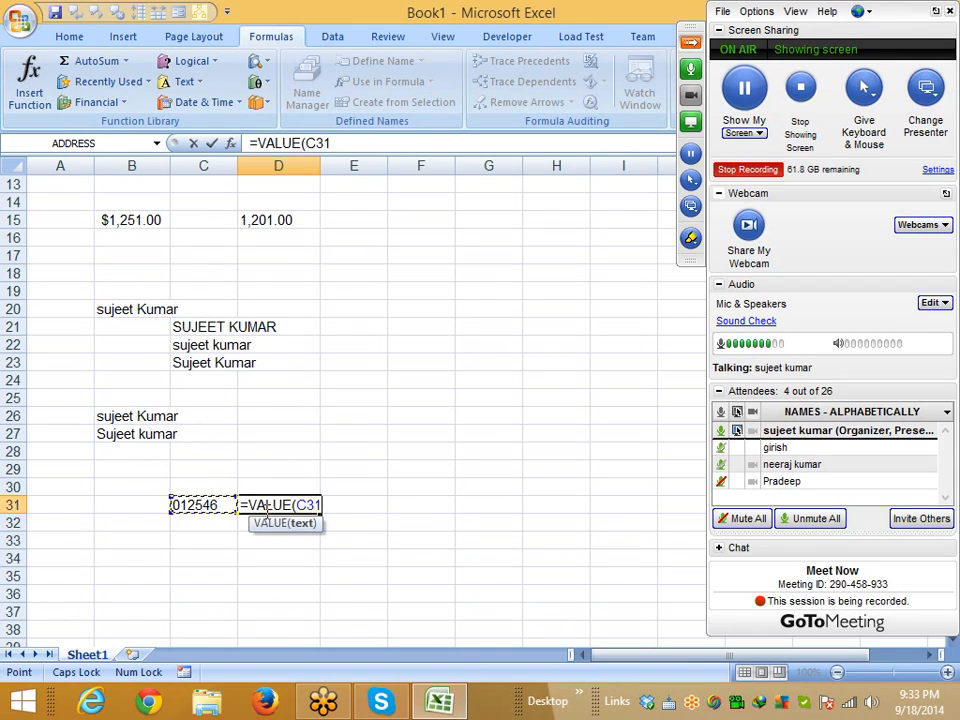
pyautogui.press('Return')
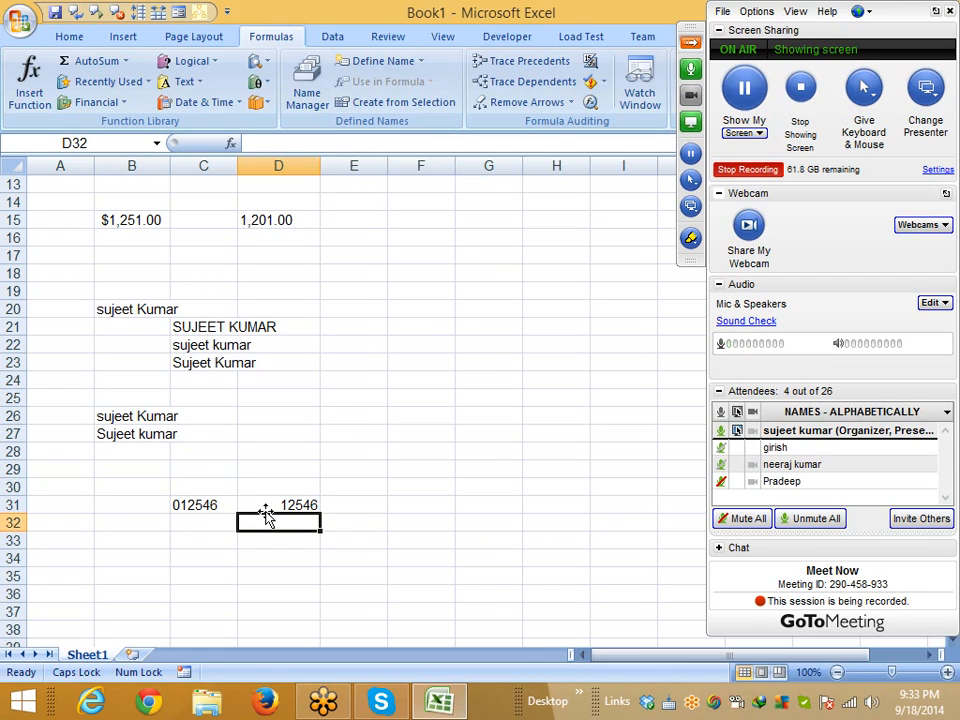
pyautogui.scroll(-5, 300, 460)
# Enter SDS, E, SDS, 45, AS, 85, AS, AS, 25, 36, FD, 32, 52 down B35:B47
pyautogui.click(137, 306)
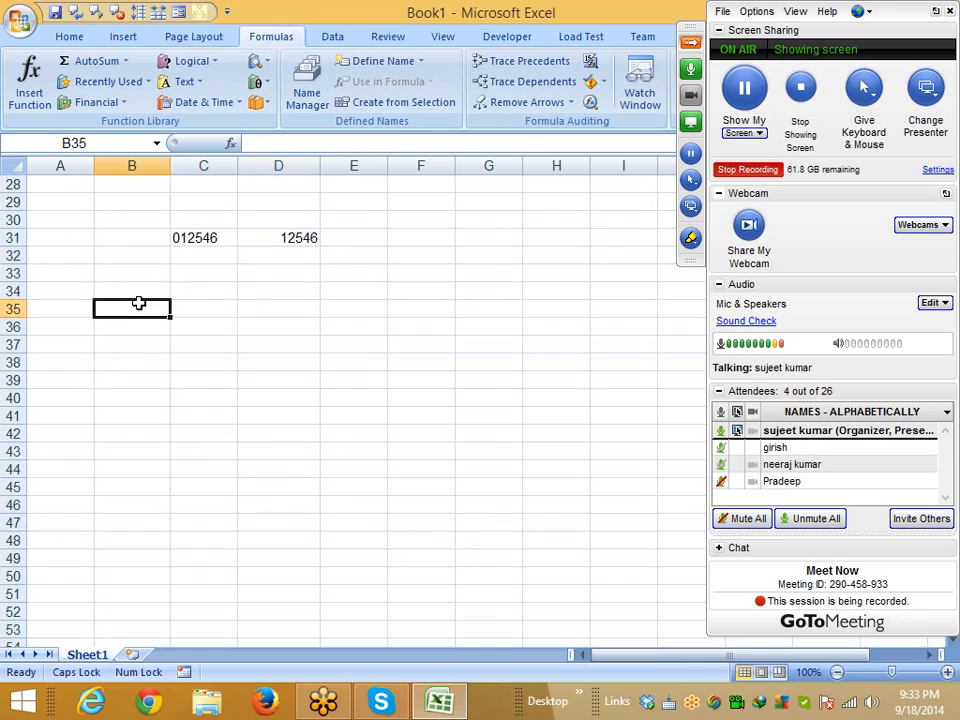
pyautogui.write('SDS')
pyautogui.press('Return')
pyautogui.write('E')
pyautogui.press('Return')
pyautogui.write('S')
pyautogui.press('Return')
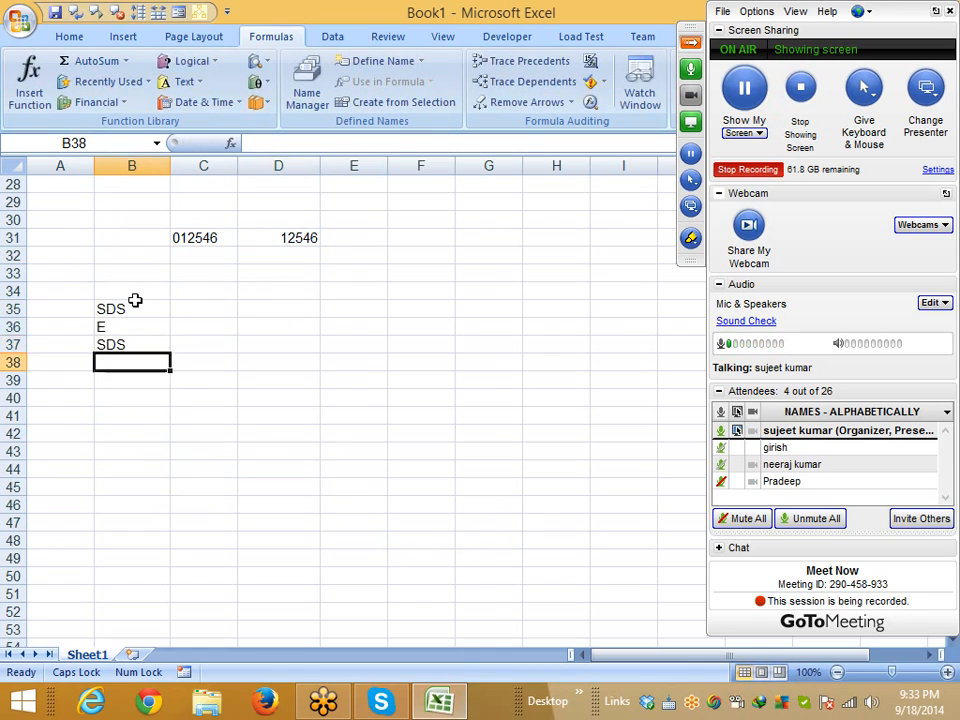
pyautogui.write('45')
pyautogui.press('Return')
pyautogui.write('AS')
pyautogui.press('Return')
pyautogui.write('85')
pyautogui.press('Return')
pyautogui.write('AS')
pyautogui.press('Return')
pyautogui.write('AS')
pyautogui.press('Return')
pyautogui.write('25')
pyautogui.press('Return')
pyautogui.write('36')
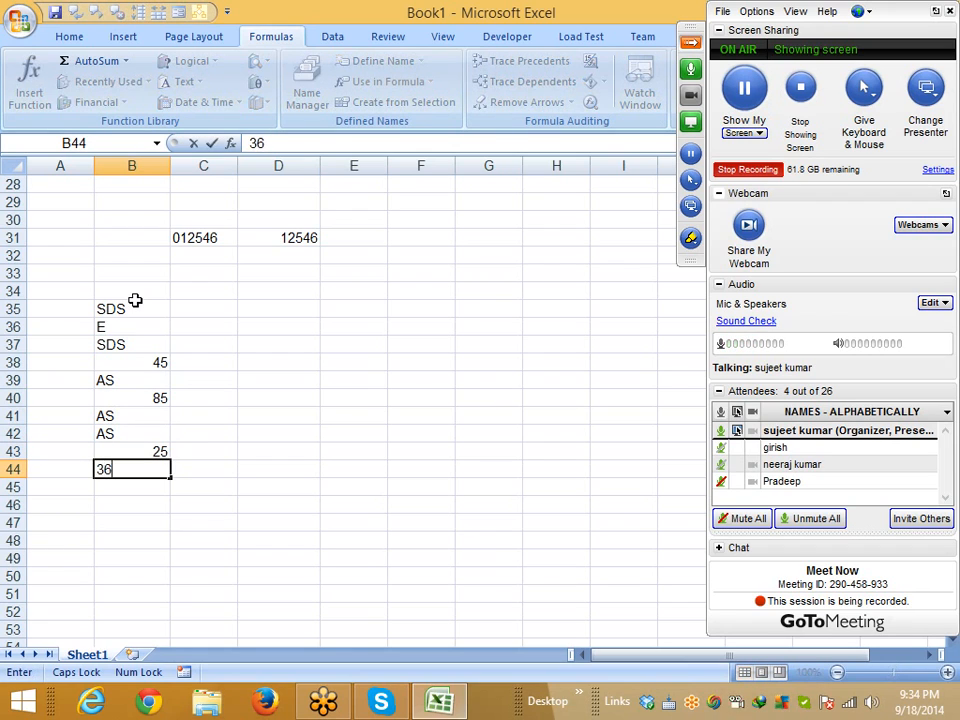
pyautogui.press('Return')
pyautogui.write('FD')
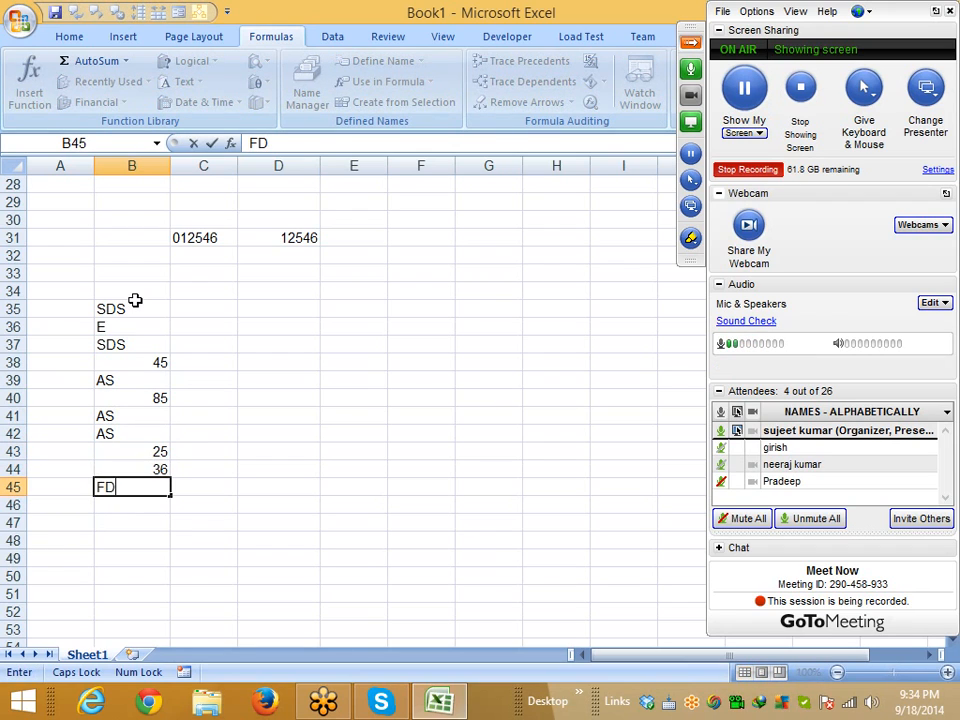
pyautogui.press('Return')
pyautogui.write('32')
pyautogui.press('Return')
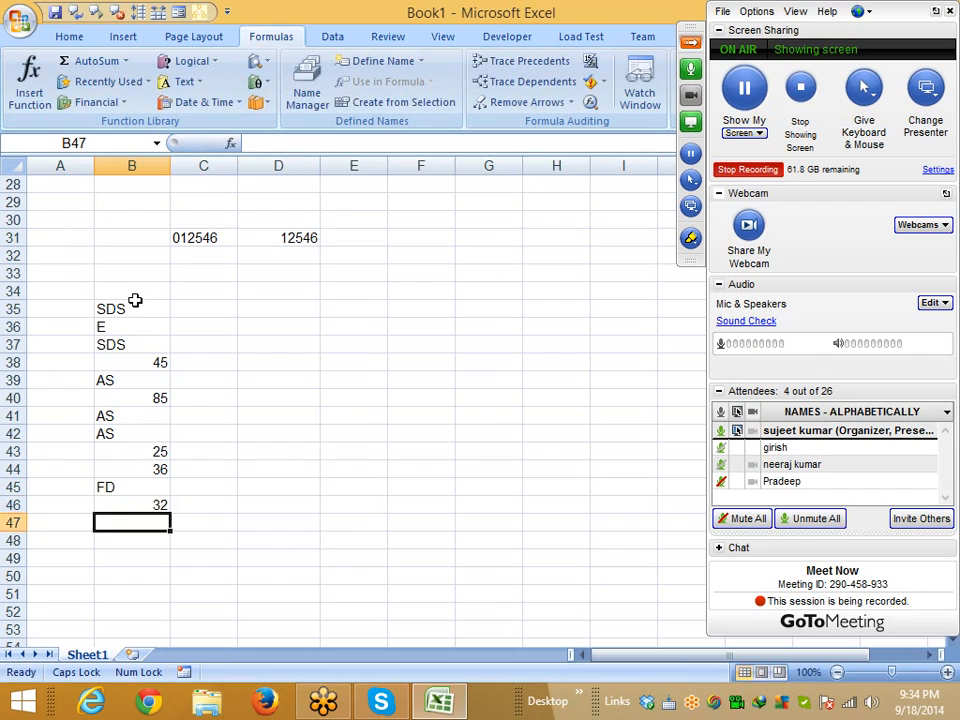
pyautogui.write('52')
pyautogui.press('Return')
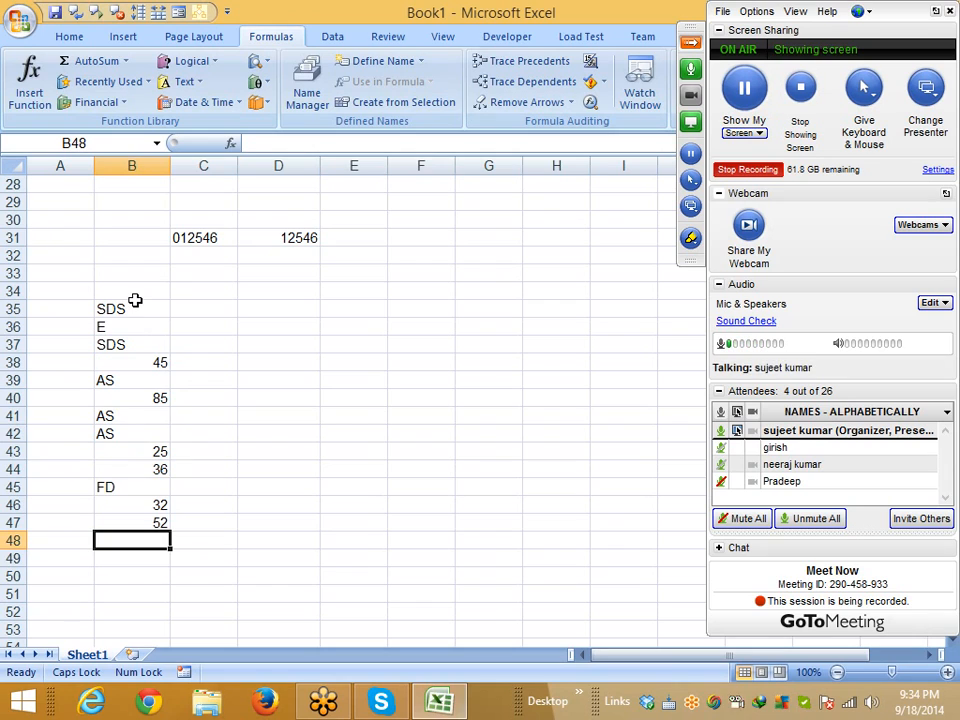
pyautogui.click(176, 309)
# Enter =T(B35) in C35 to return B35's text entry
pyautogui.write('=TR')
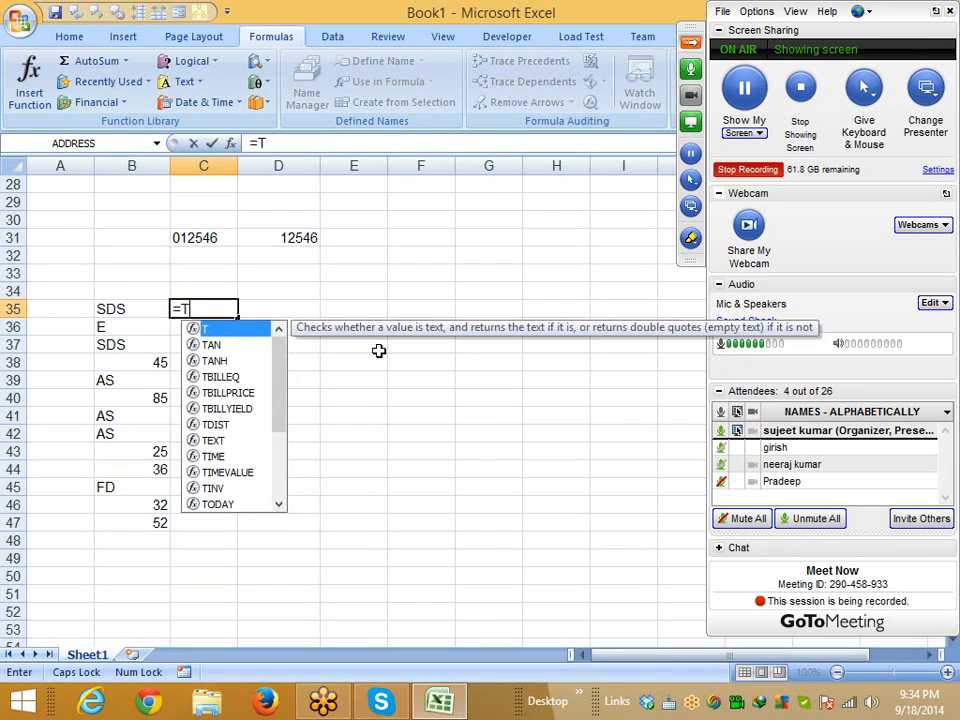
pyautogui.press('Escape')
pyautogui.press('Escape')
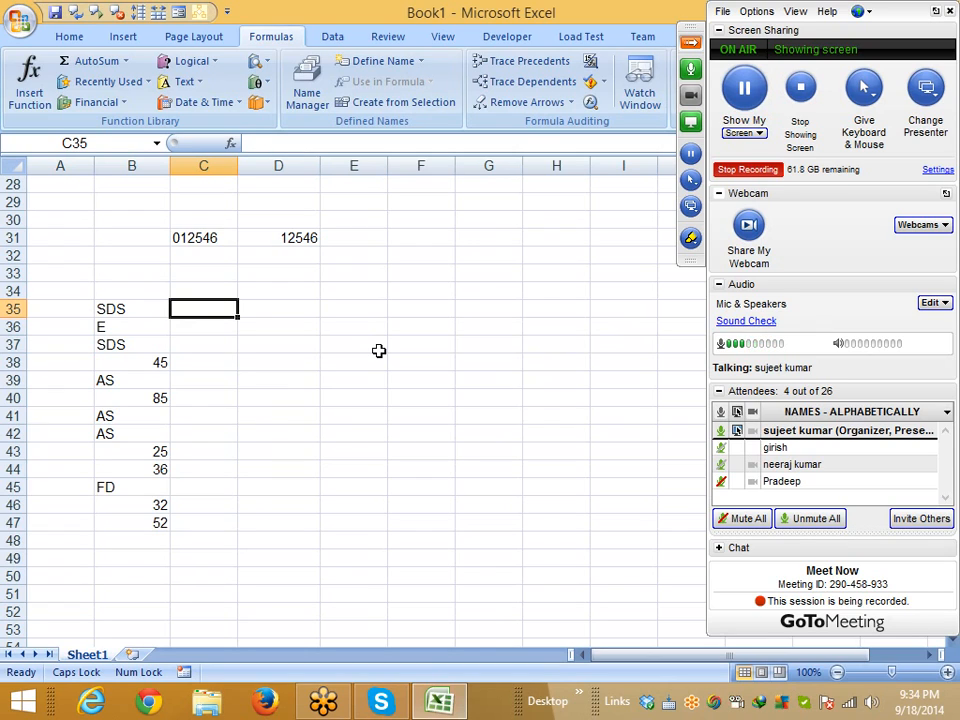
pyautogui.write('=')
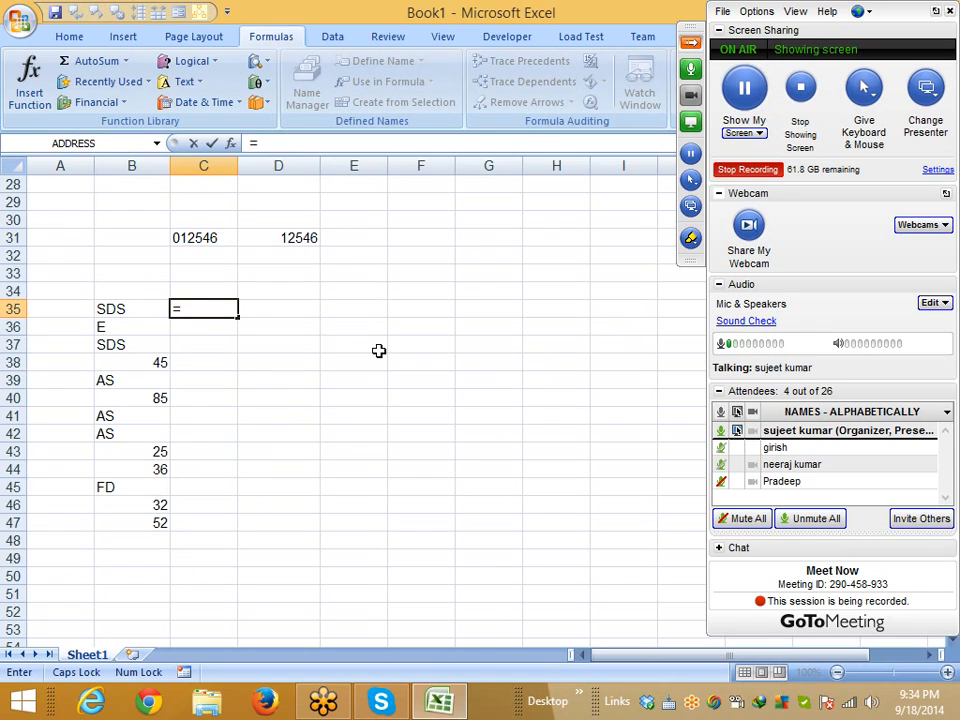
pyautogui.write('N')
pyautogui.press('BackSpace')
pyautogui.write('T(')
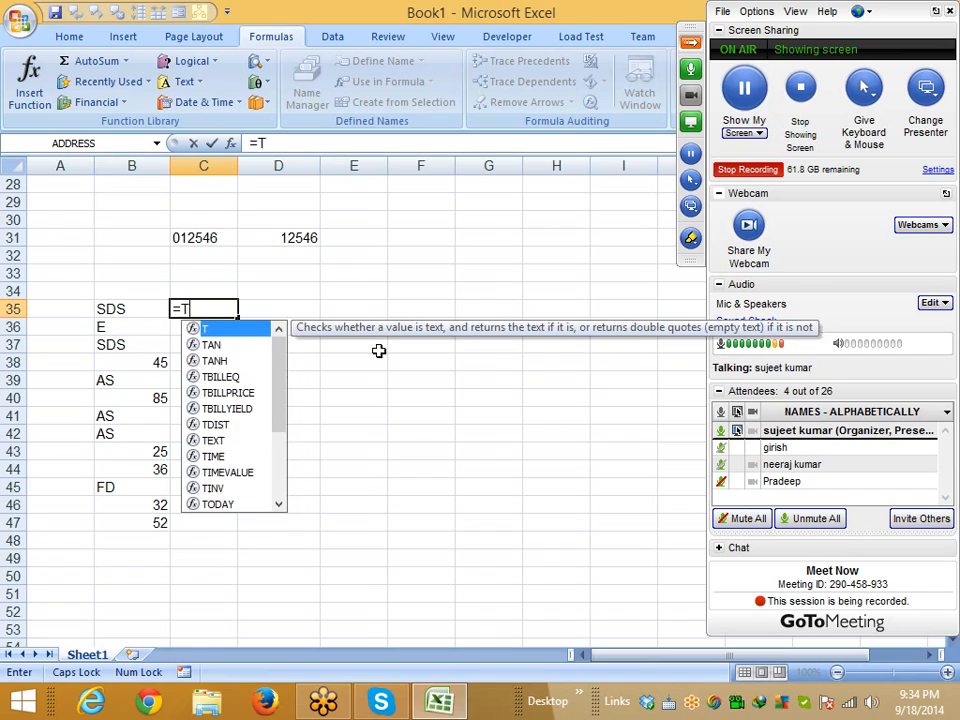
pyautogui.press('Left')
pyautogui.press('Return')
pyautogui.press('Return')
# Fill the T formula down C35:C47, leaving blanks beside the numbers
pyautogui.press('Left')
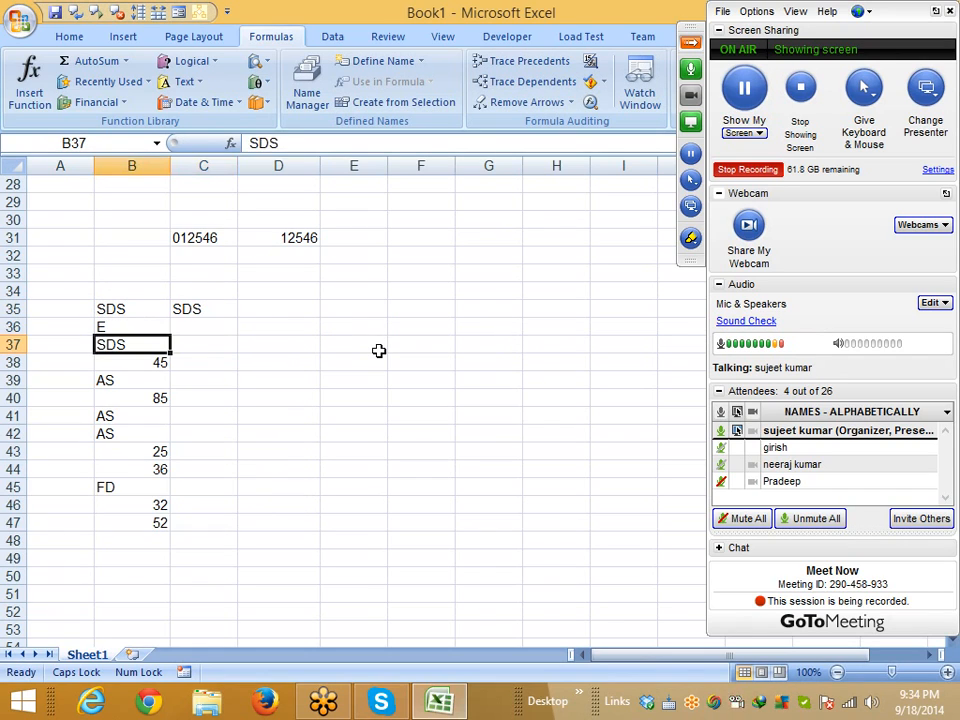
pyautogui.hotkey('ctrl', 'Down')
pyautogui.press('Right')
pyautogui.hotkey('ctrl', 'shift', 'Up')
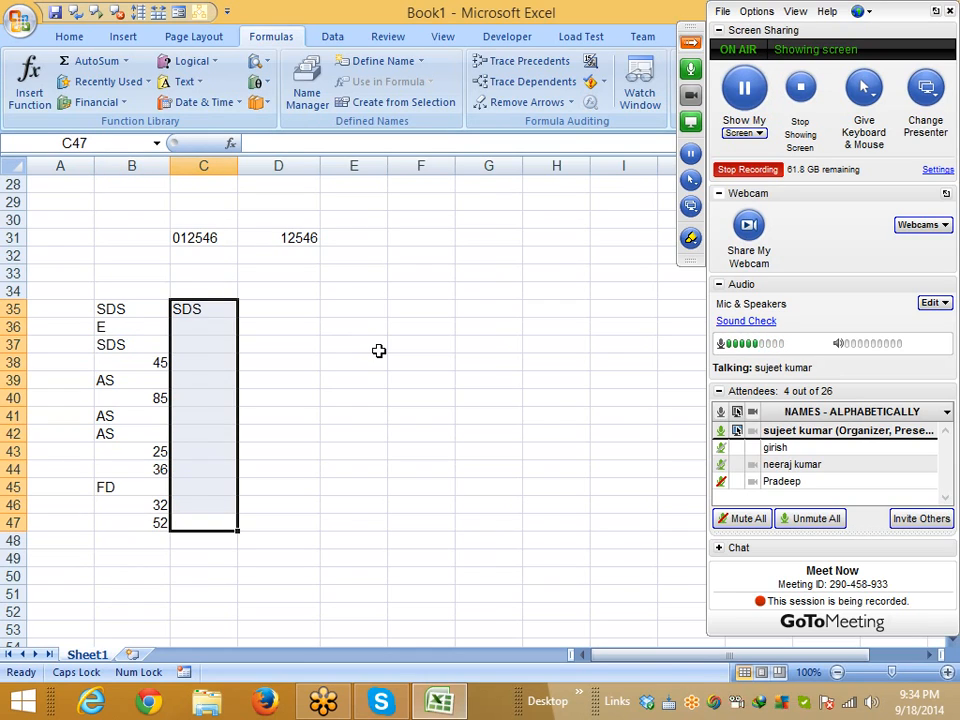
pyautogui.hotkey('ctrl', 'd')
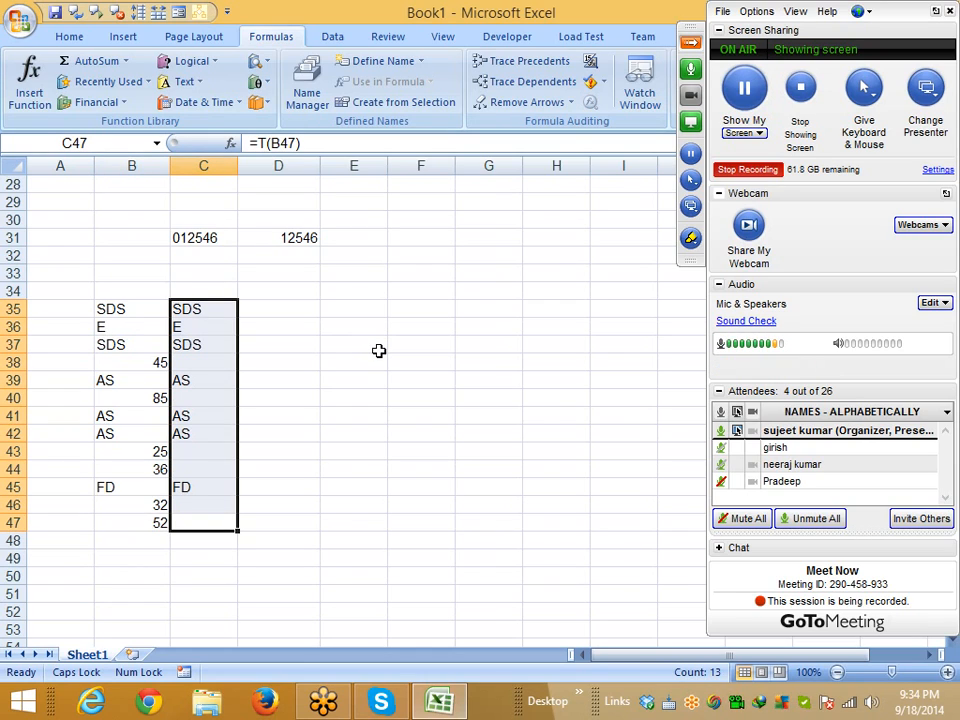
pyautogui.hotkey('ctrl', 'Up')
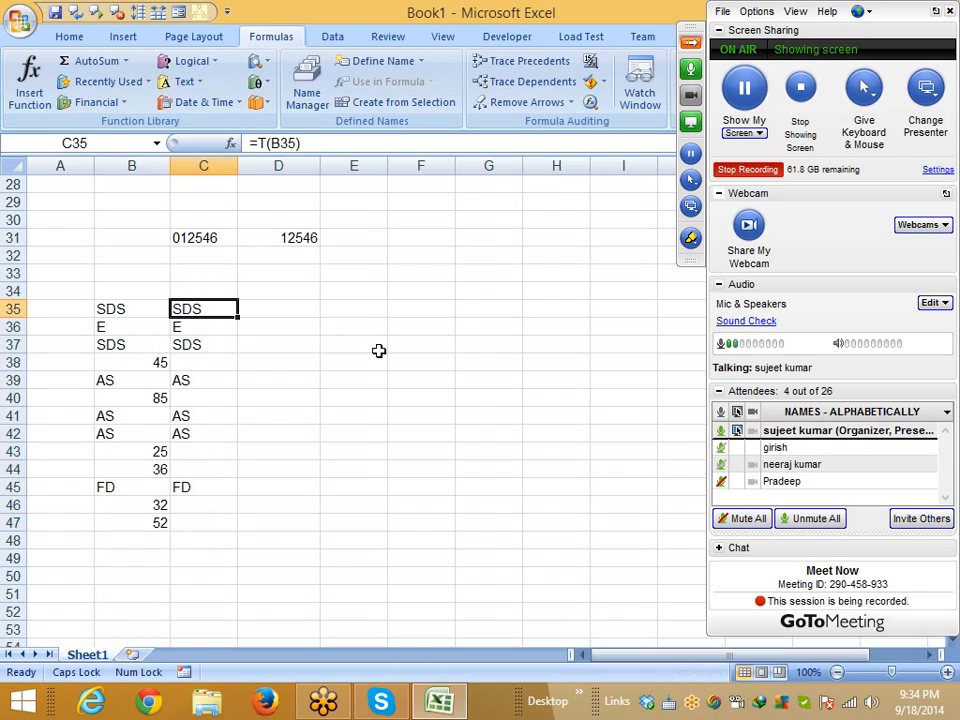
pyautogui.press('Right')
# Enter =N(B35) in D35 and fill it down through D47
pyautogui.write('=')
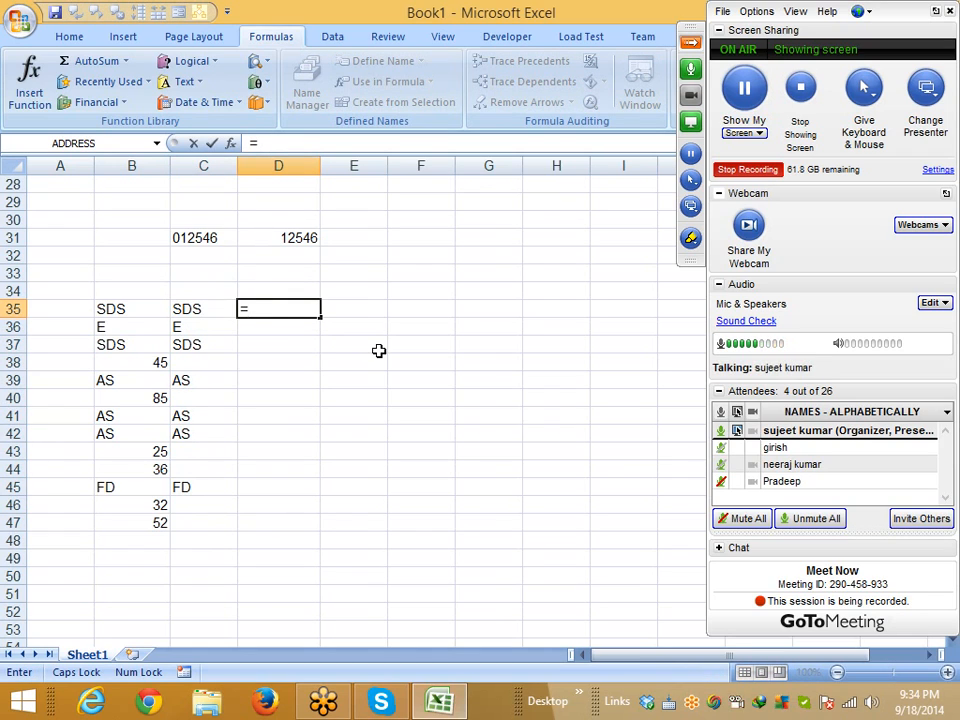
pyautogui.write('T')
pyautogui.press('BackSpace')
pyautogui.write('N(')
pyautogui.press('Left')
pyautogui.press('Left')
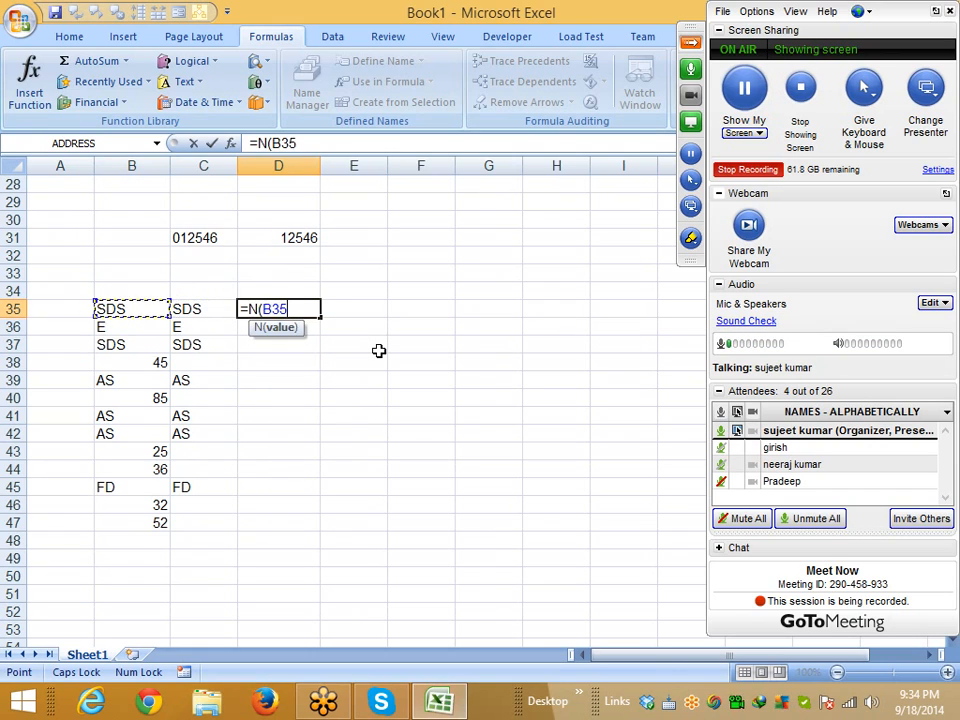
pyautogui.press('Return')
pyautogui.press('Left')
pyautogui.hotkey('ctrl', 'End')
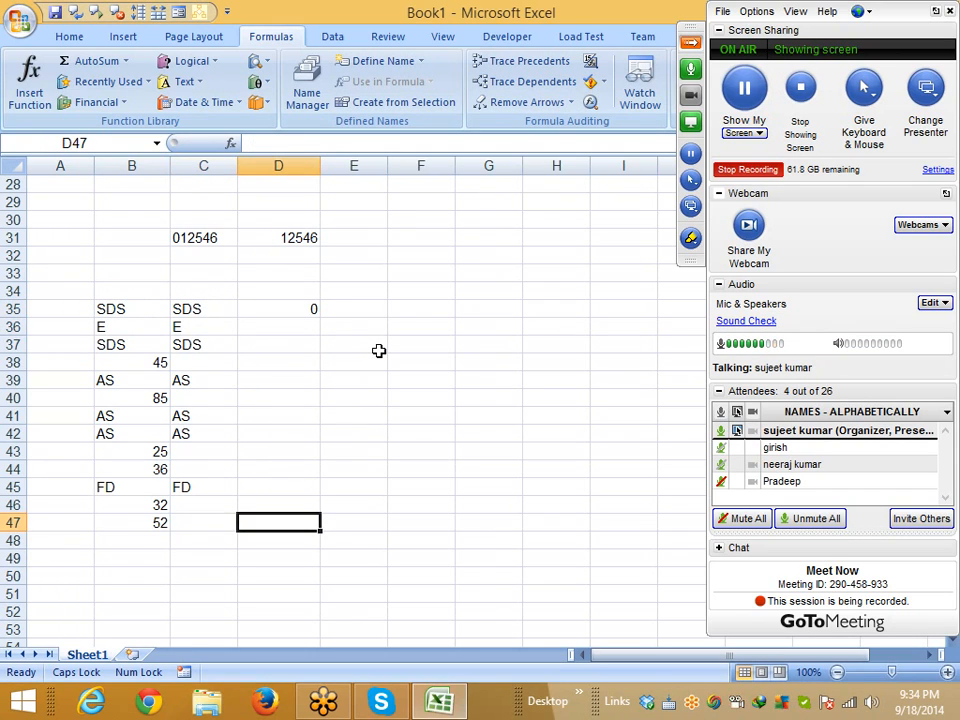
pyautogui.hotkey('ctrl', 'shift', 'Up')
pyautogui.hotkey('ctrl', 'd')
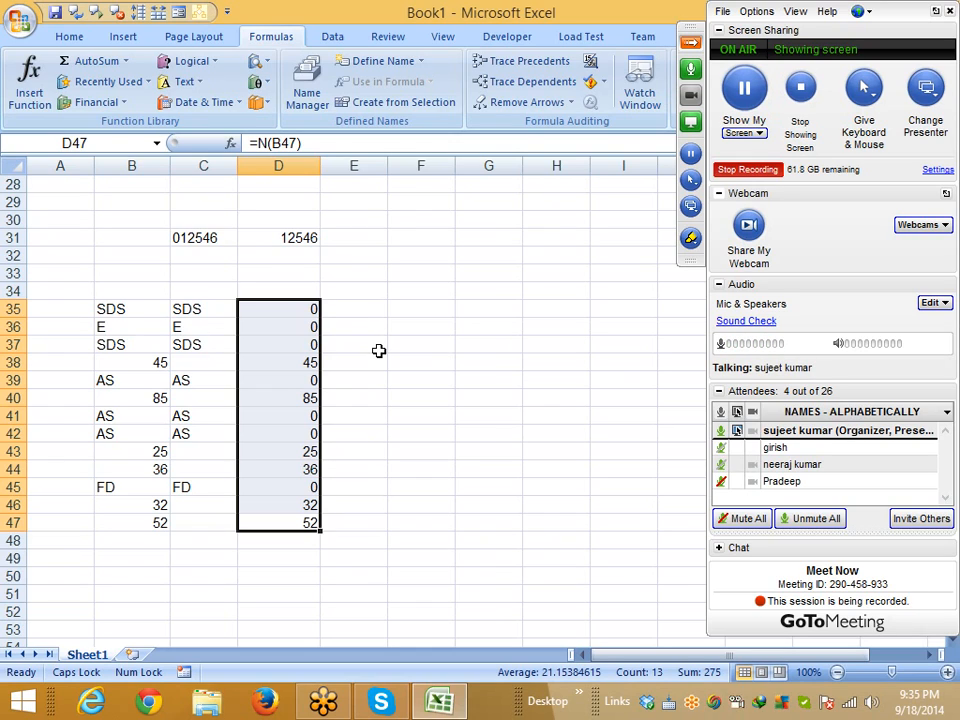
# Check the N results in D35:D45, confirming text codes like FD show 0
pyautogui.click(304, 415)
pyautogui.click(311, 430)
pyautogui.click(312, 380)
pyautogui.click(312, 344)
pyautogui.click(311, 326)
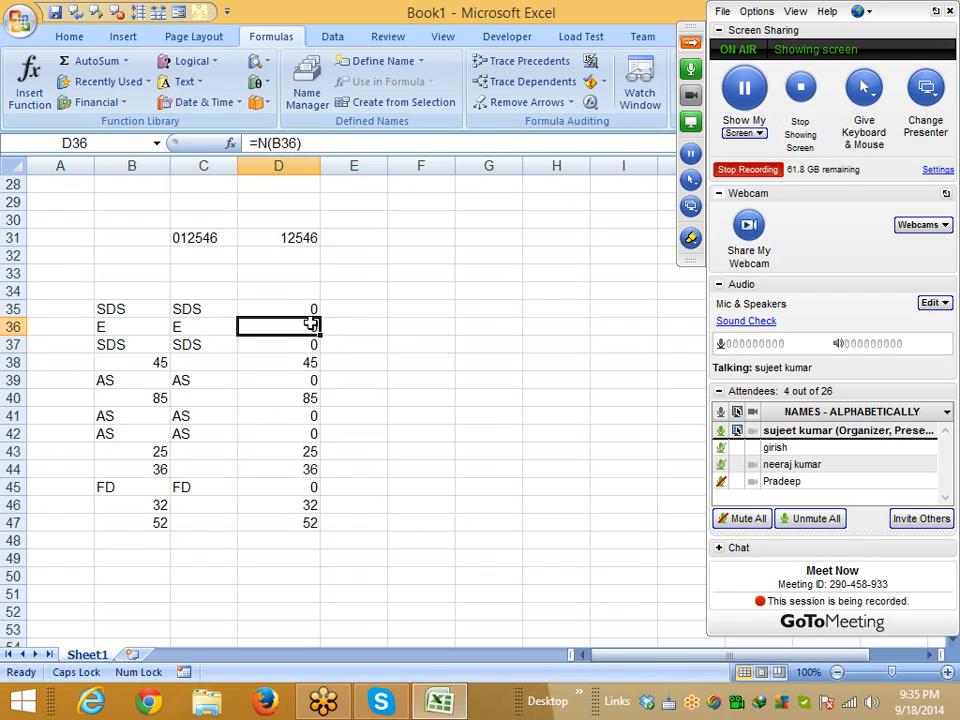
pyautogui.click(312, 310)
pyautogui.click(312, 487)
pyautogui.click(301, 415)
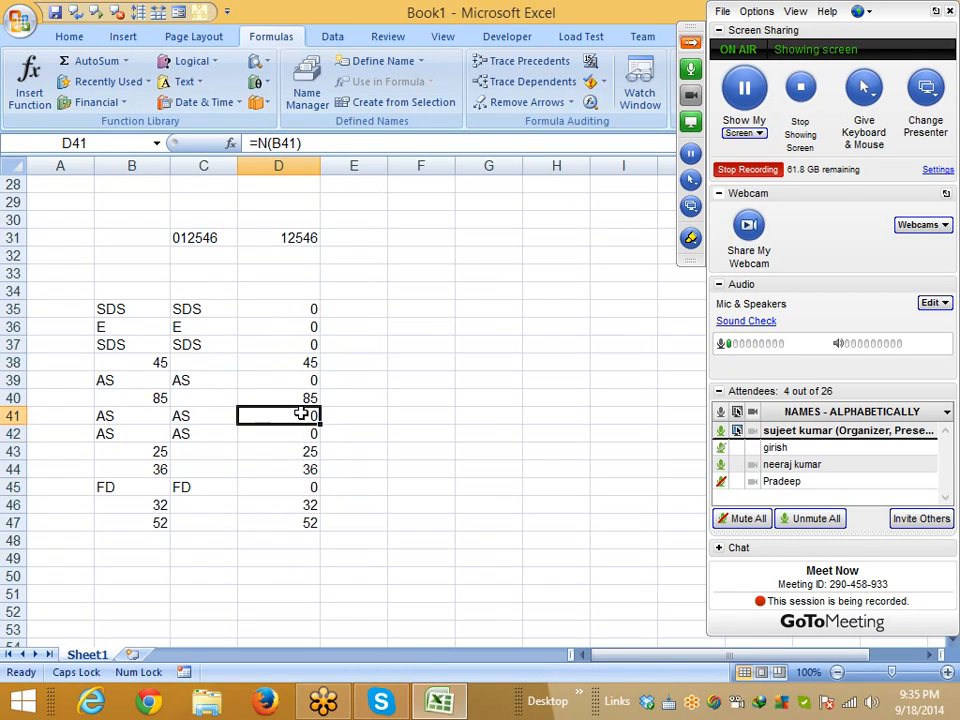
pyautogui.click(303, 380)
pyautogui.click(309, 344)
pyautogui.click(302, 326)
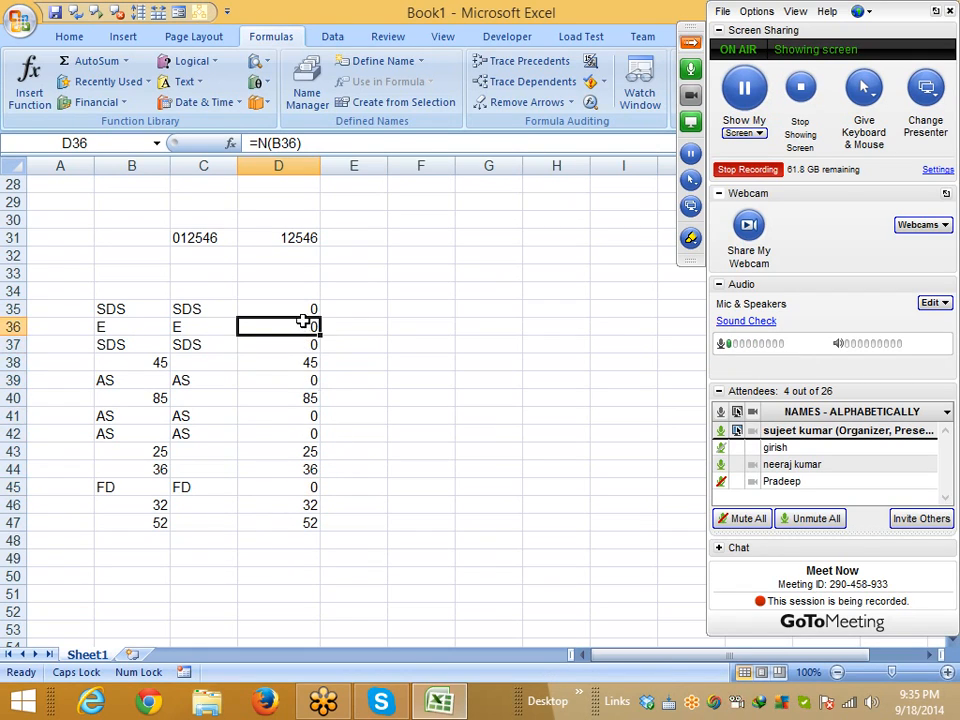
pyautogui.click(303, 311)
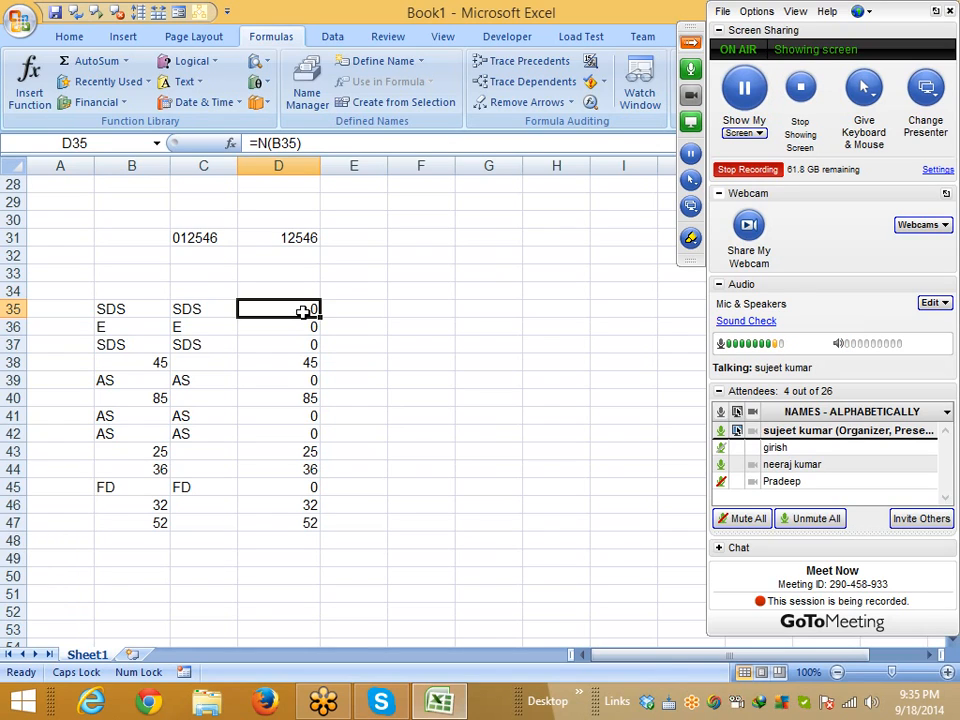
# Enter 123ABC in B49 and =LEFT(B49,3) in C49 to extract 123
pyautogui.click(133, 560)
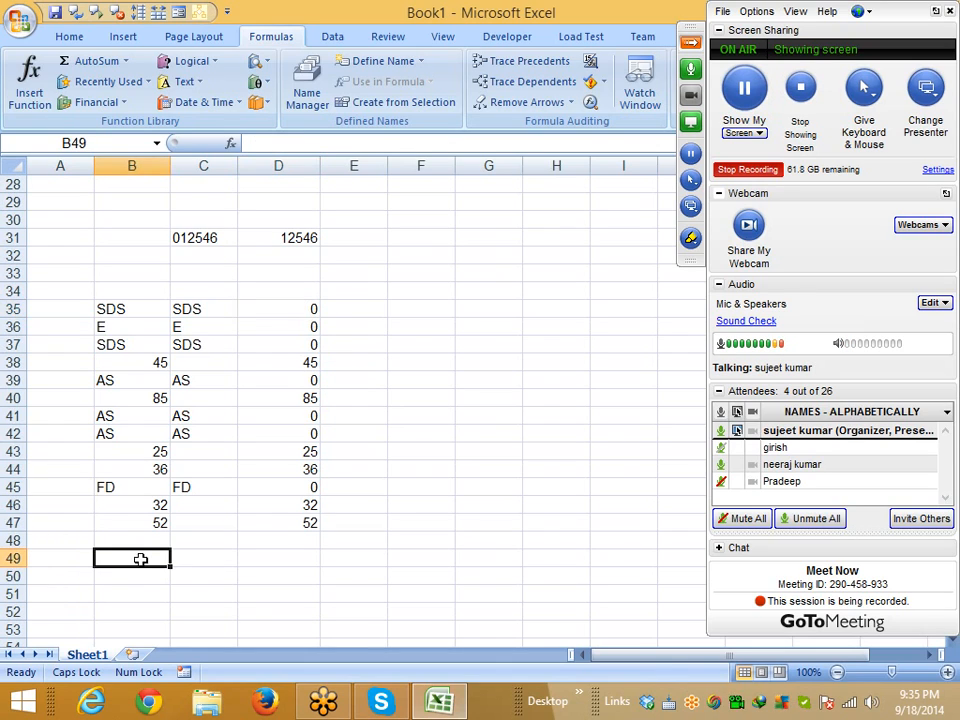
pyautogui.write('123ABC')
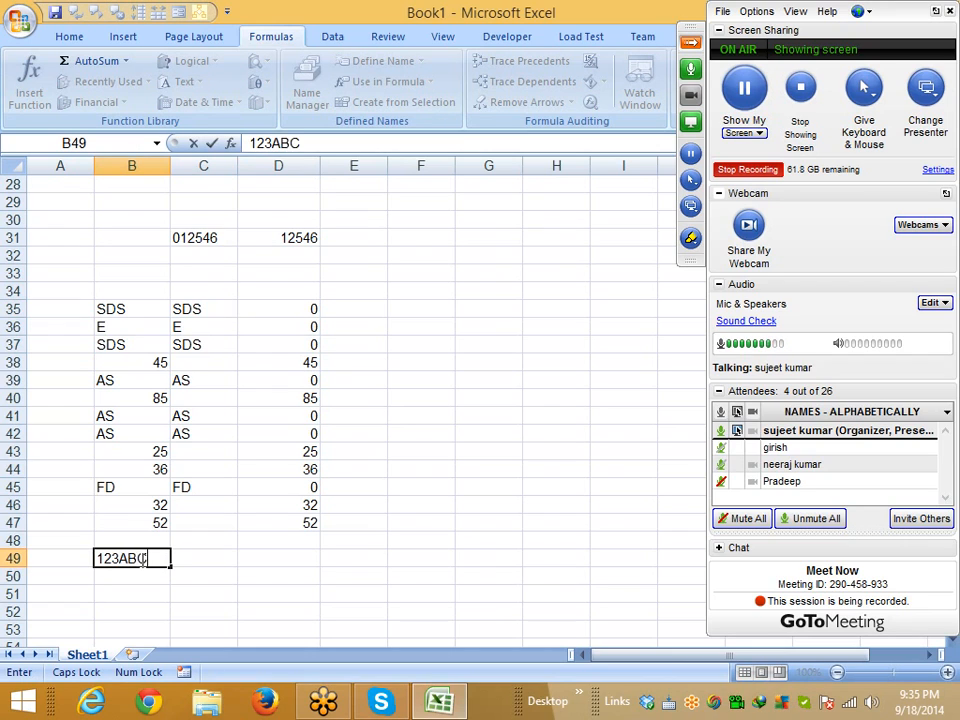
pyautogui.press('Return')
pyautogui.click(230, 556)
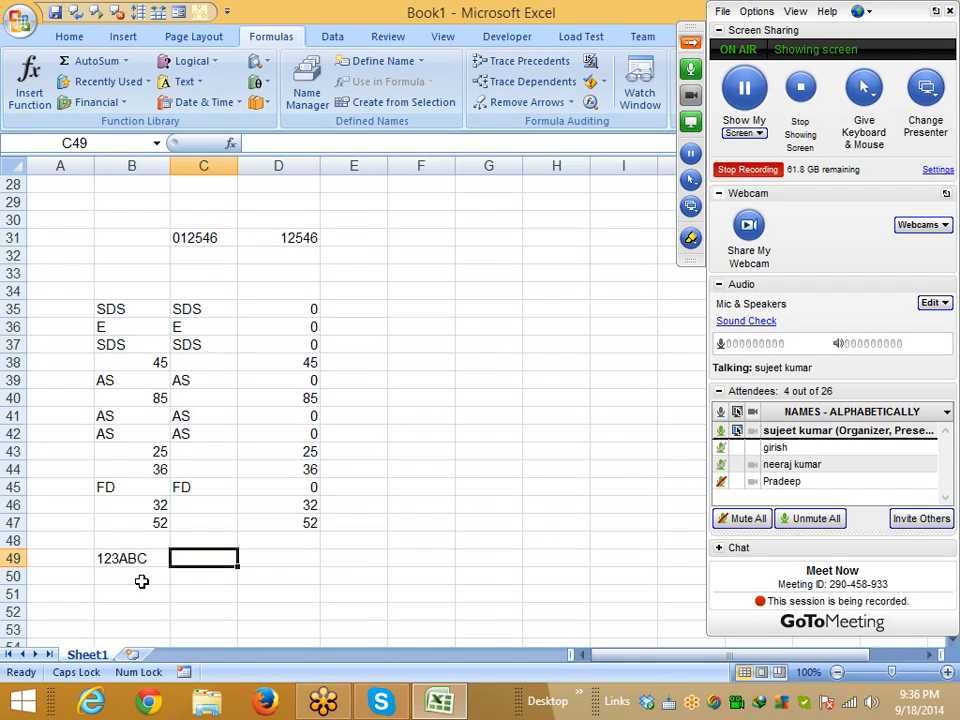
pyautogui.write('=L')
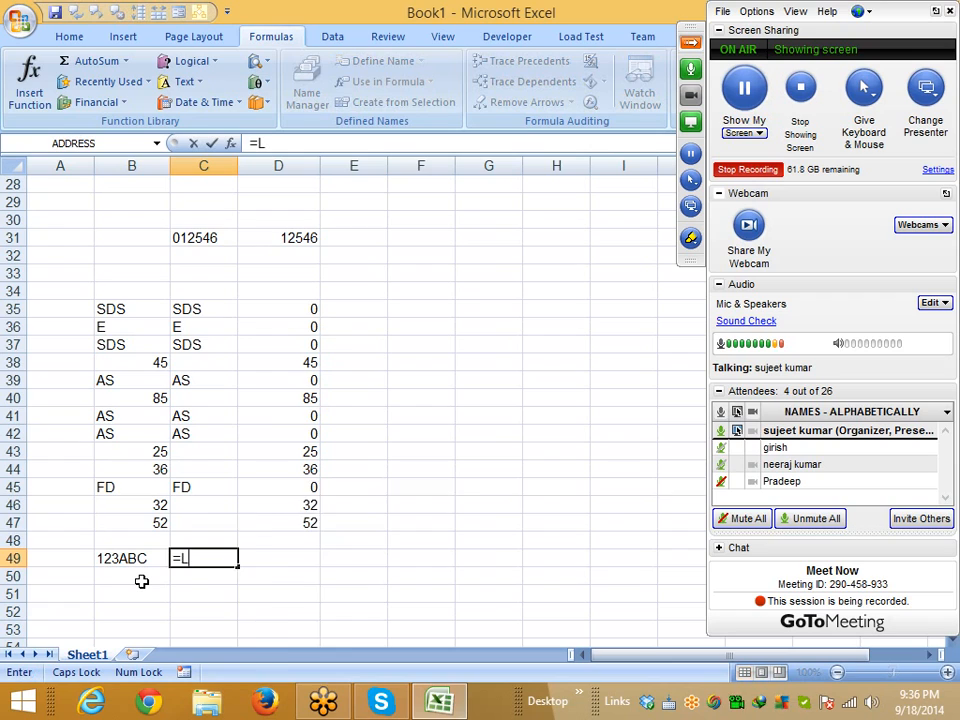
pyautogui.write('EFT(')
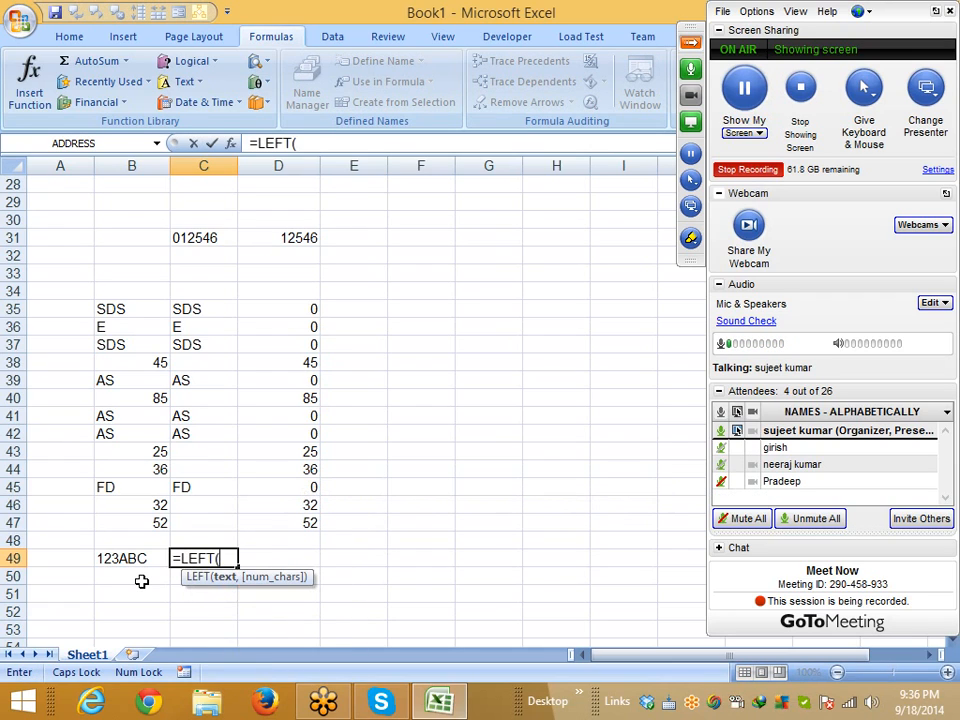
pyautogui.write('B49,3')
pyautogui.press('Return')
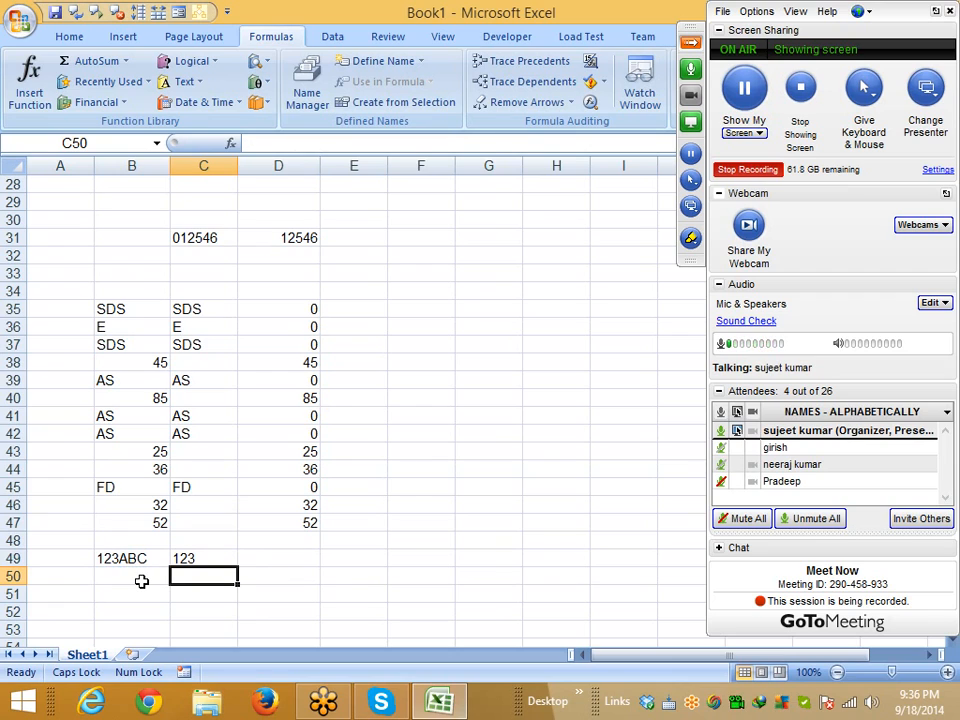
pyautogui.click(142, 583)
# Enter ABC8521 in B50 and =RIGHT(B50,4) in C50, then compare it with C49's LEFT formula
pyautogui.write('ABC')
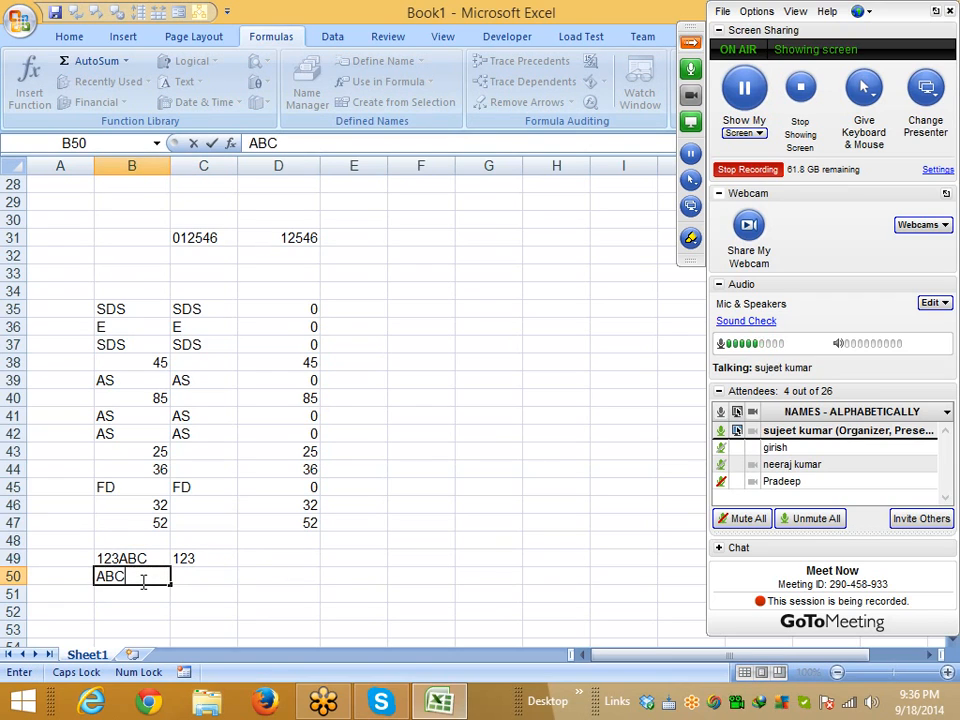
pyautogui.write('8521')
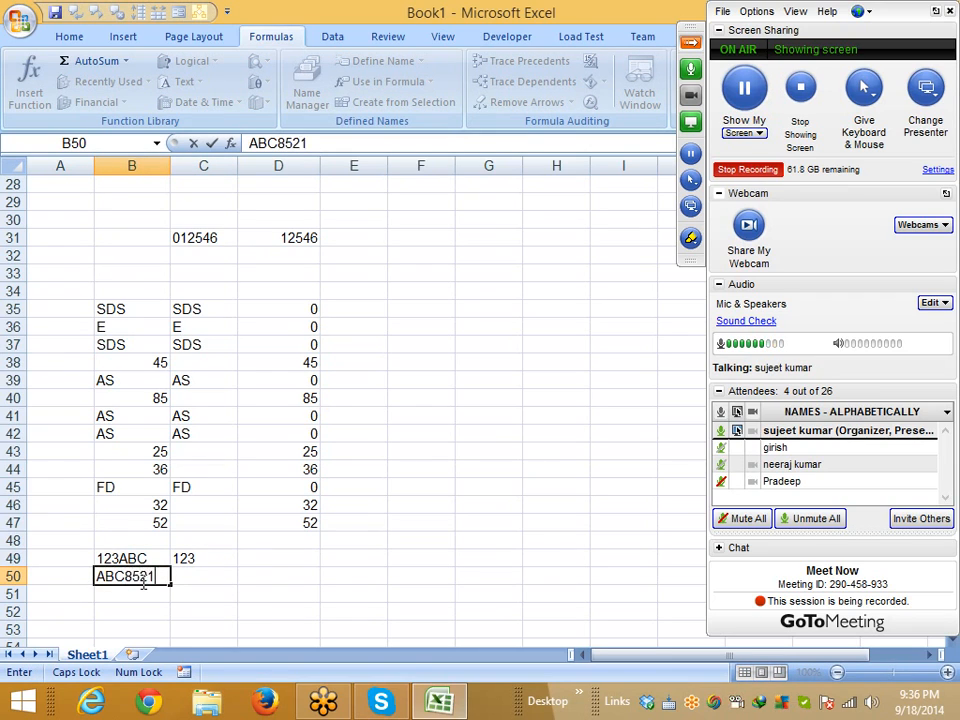
pyautogui.press('Return')
pyautogui.click(190, 578)
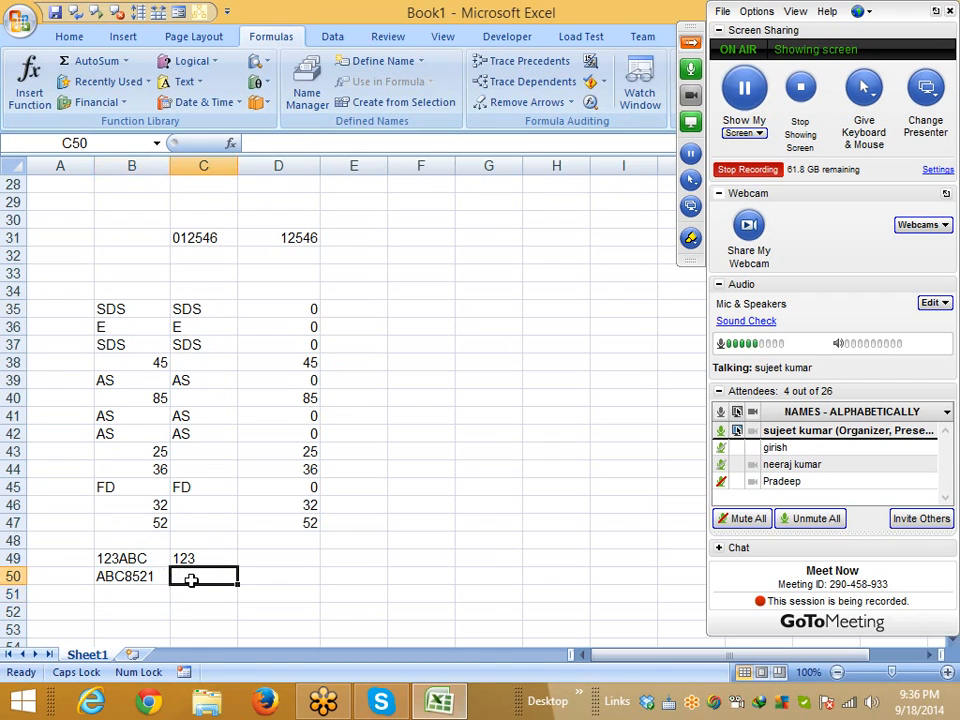
pyautogui.write('=Ri')
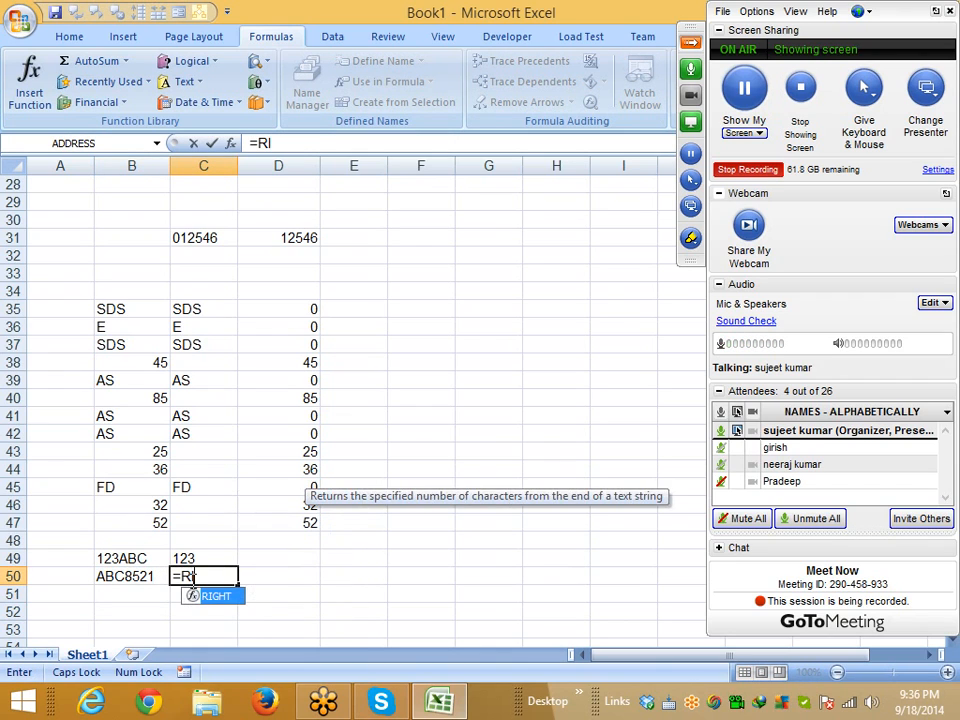
pyautogui.press('Tab')
pyautogui.press('Left')
pyautogui.write(',')
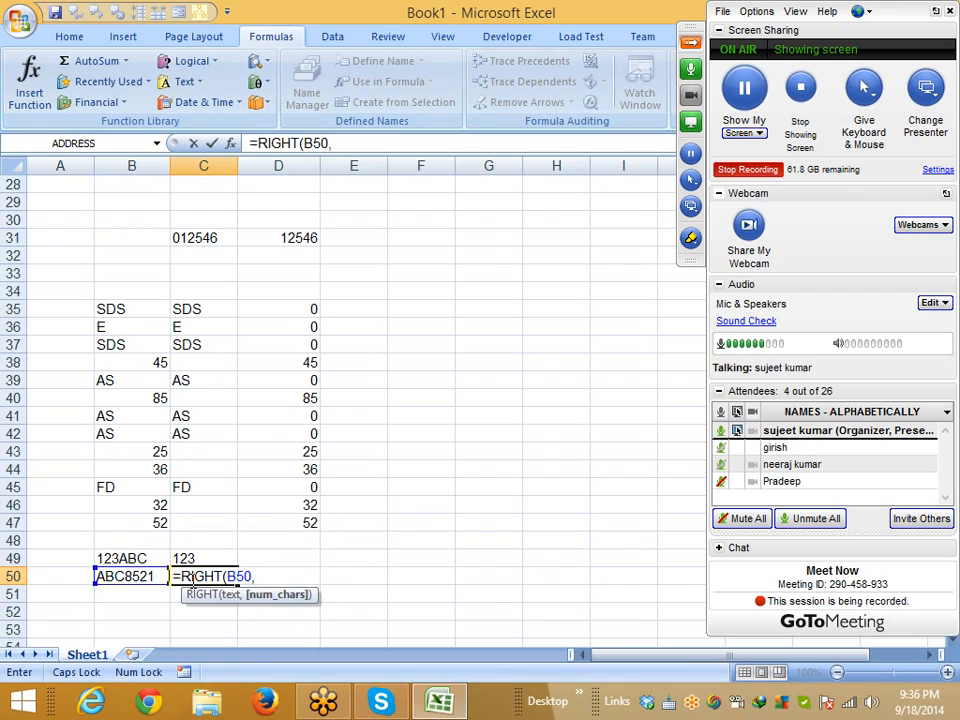
pyautogui.write('4')
pyautogui.press('Return')
pyautogui.click(205, 577)
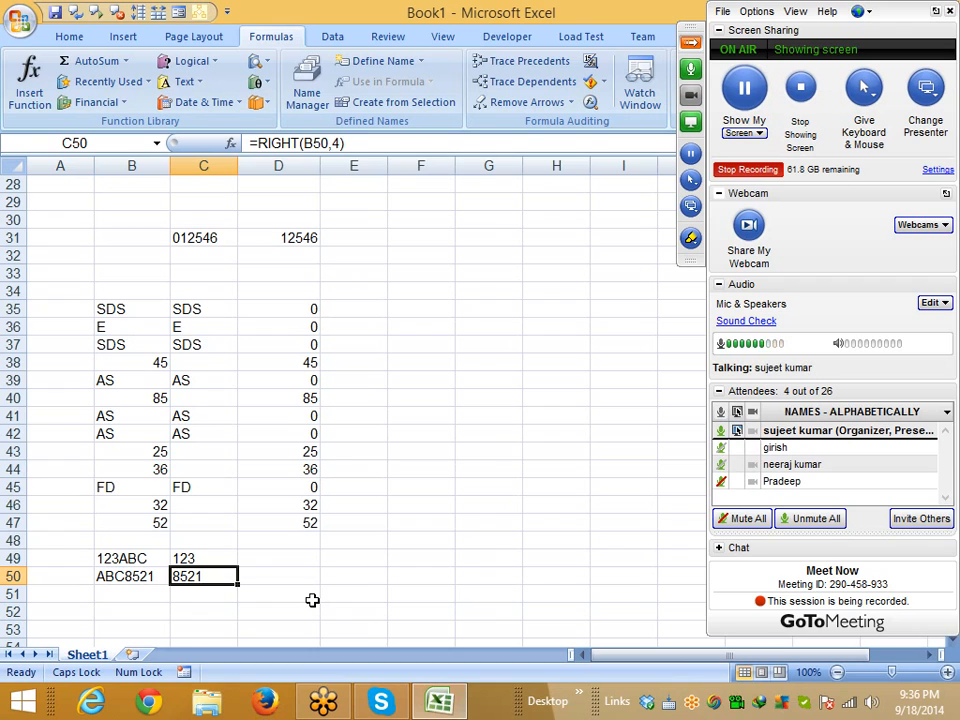
pyautogui.click(222, 562)
# Type a in B59 and enter =REPT(B59,5) in C59 to repeat it five times
pyautogui.click(191, 596)
pyautogui.scroll(-3, 191, 598)
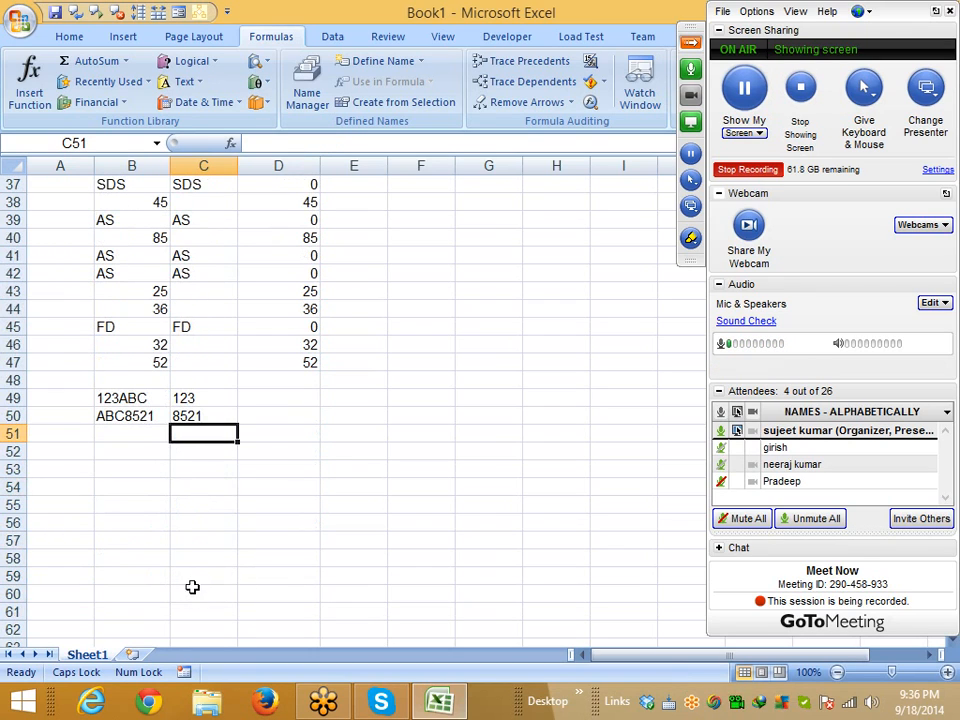
pyautogui.press('Down')
pyautogui.press('Down')
pyautogui.press('Down')
pyautogui.scroll(-5, 212, 612)
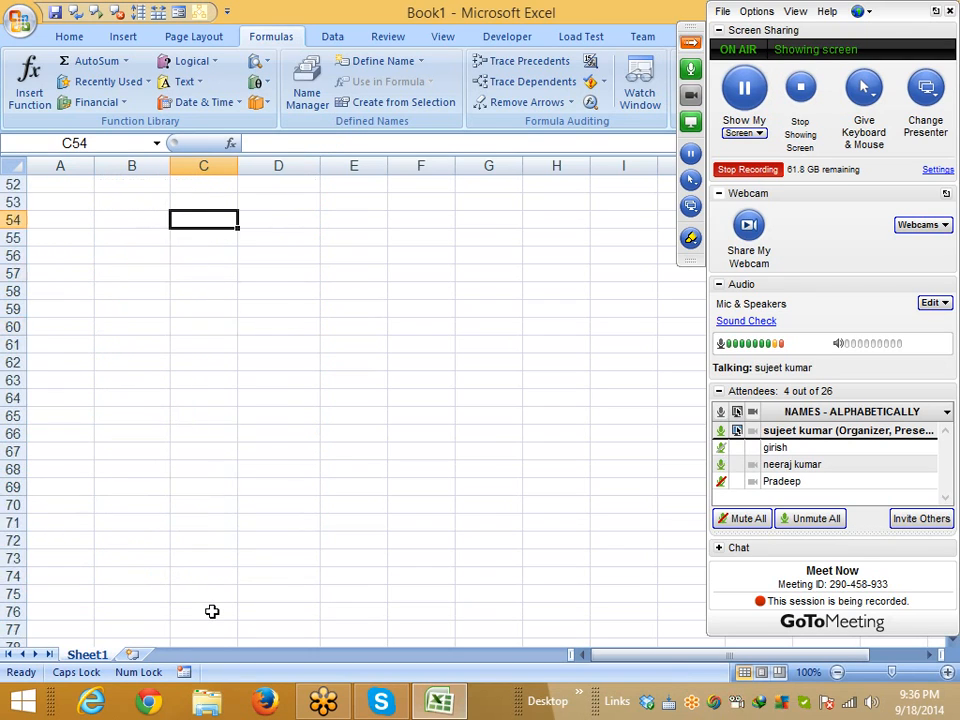
pyautogui.click(124, 307)
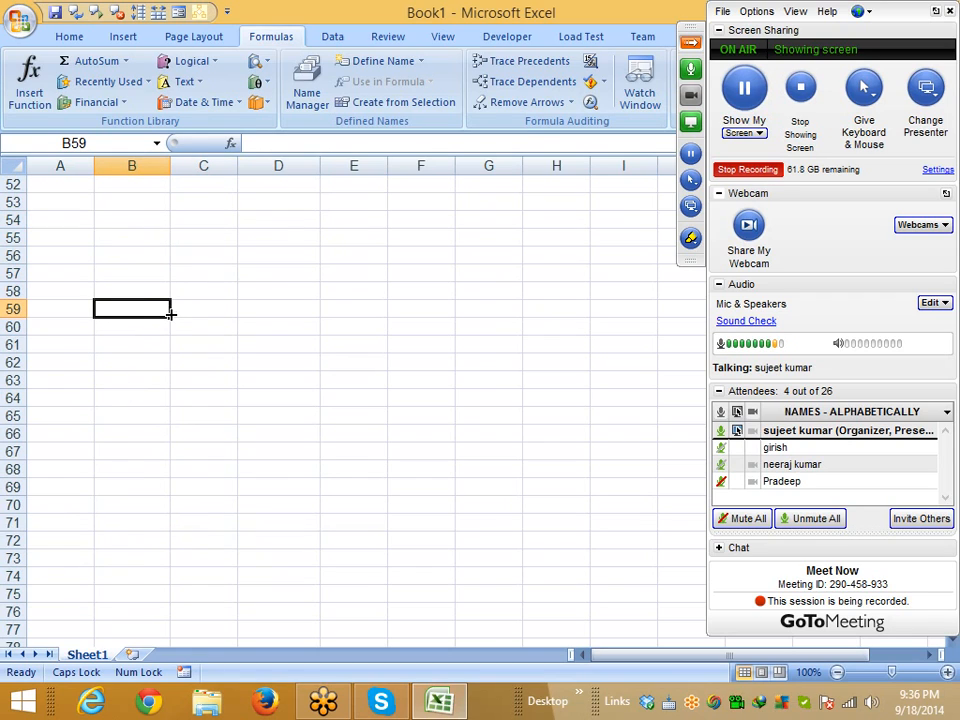
pyautogui.write('a')
pyautogui.press('Tab')
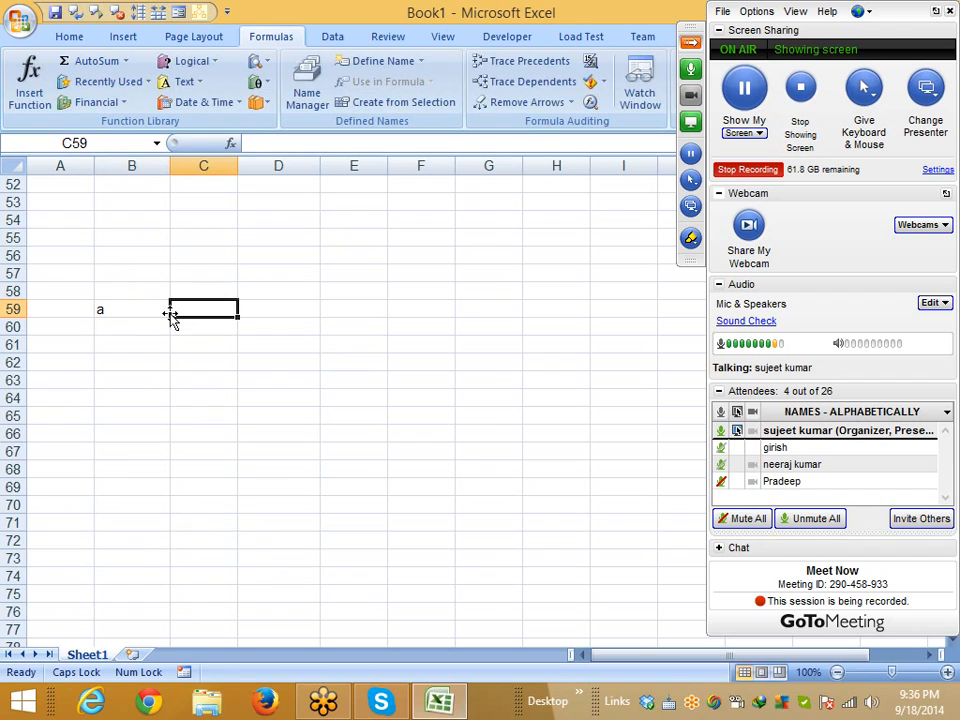
pyautogui.write('=RE')
pyautogui.press('Down')
pyautogui.write('PT(')
pyautogui.click(167, 312)
pyautogui.write(',5')
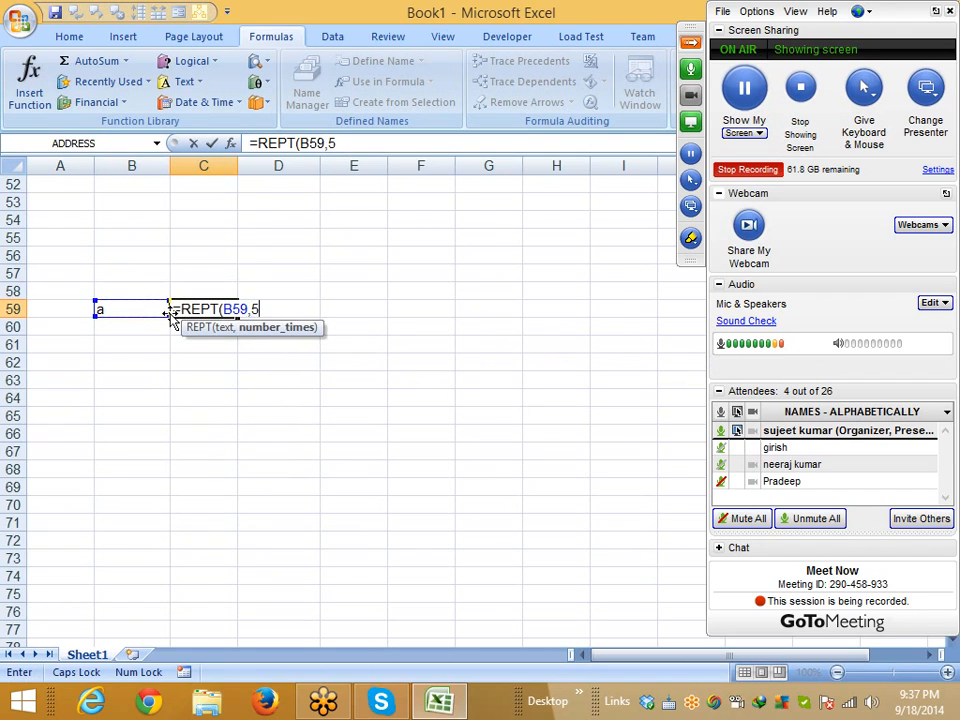
pyautogui.press('Return')
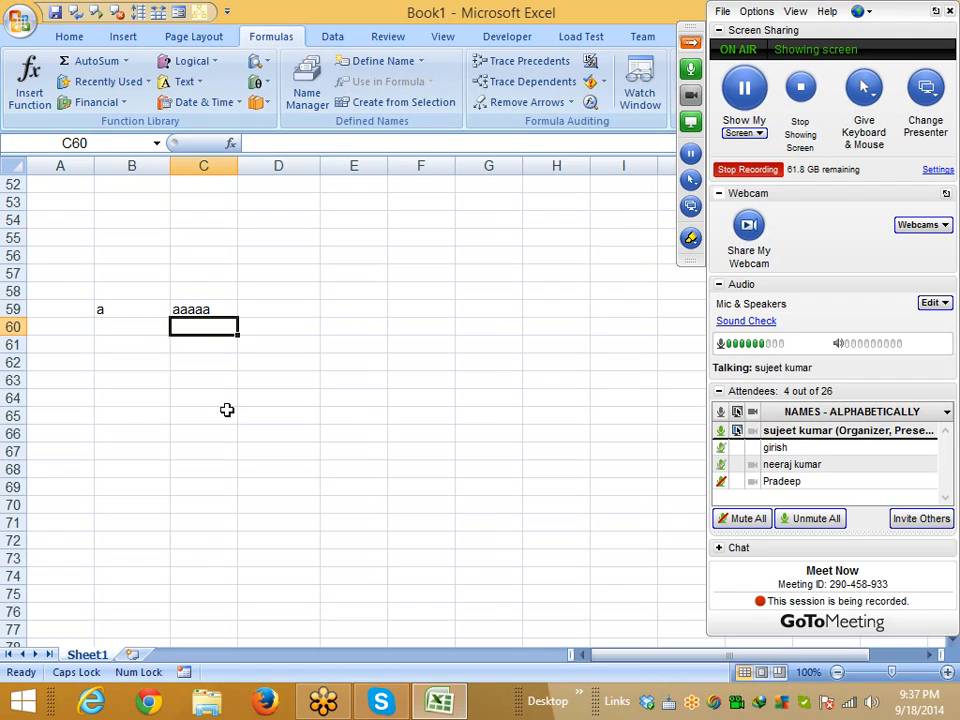
# Change B59 to 123 and then TINA so C59 repeats the new text, then add a new sheet
pyautogui.click(122, 309)
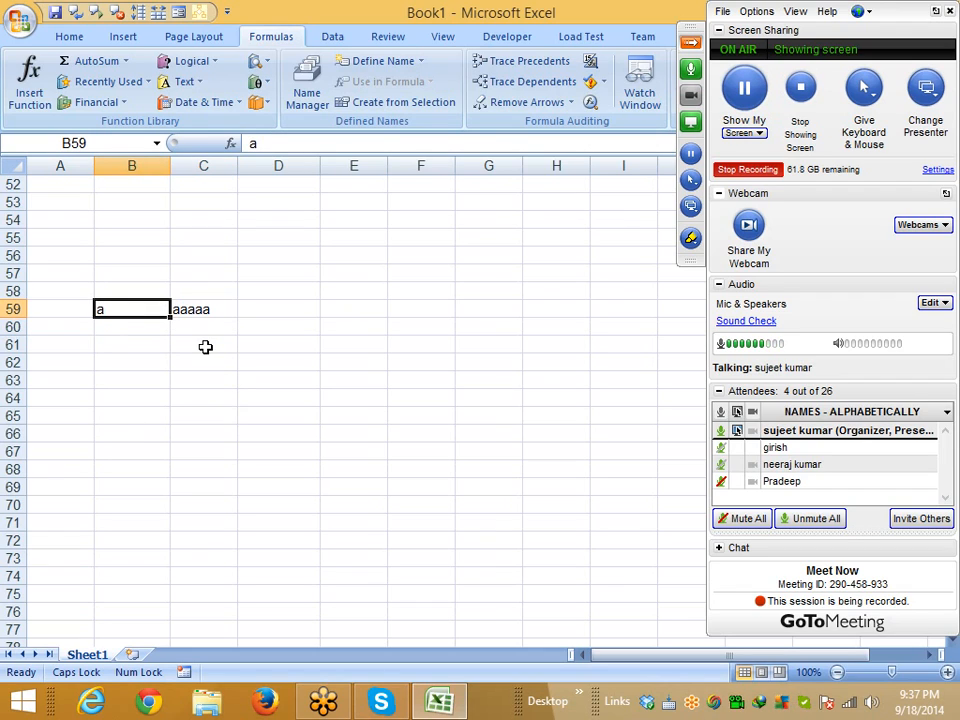
pyautogui.write('123')
pyautogui.press('Return')
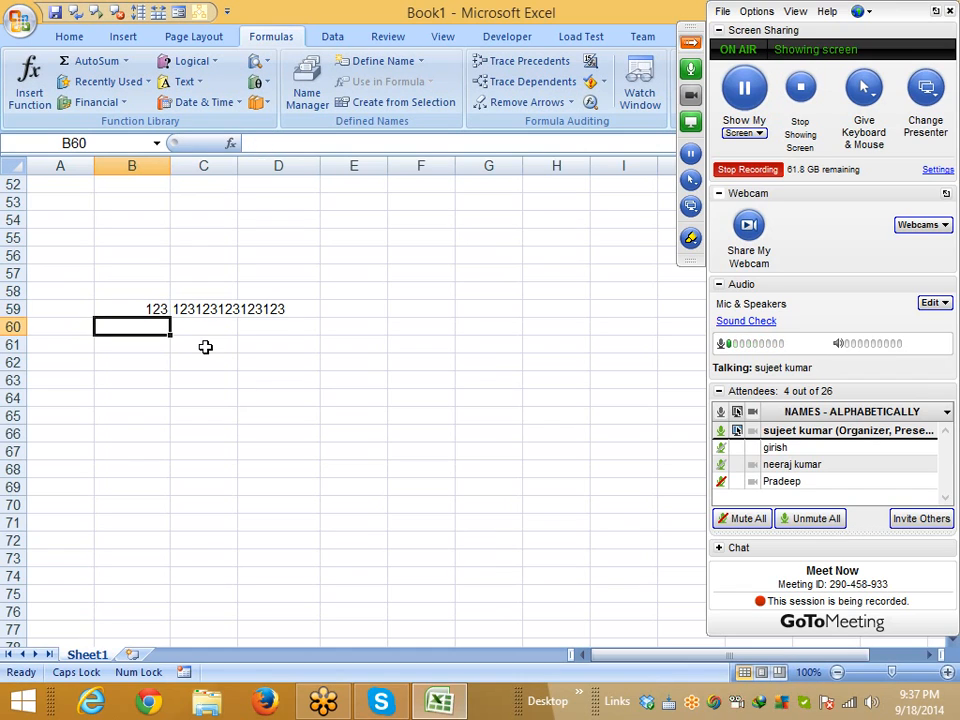
pyautogui.press('Up')
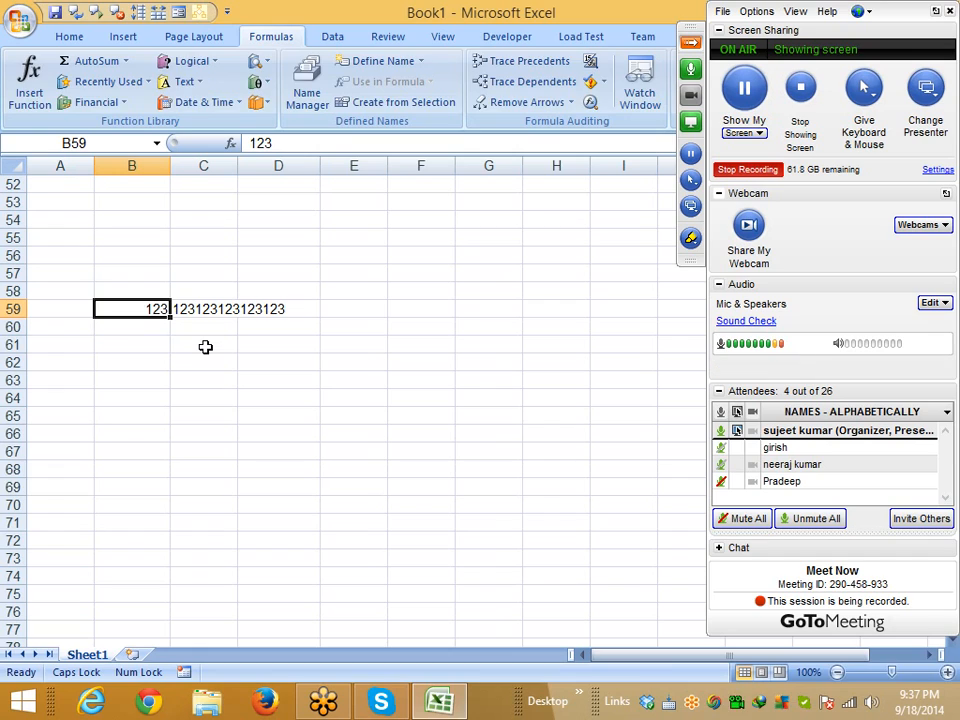
pyautogui.write('TINA')
pyautogui.press('Return')
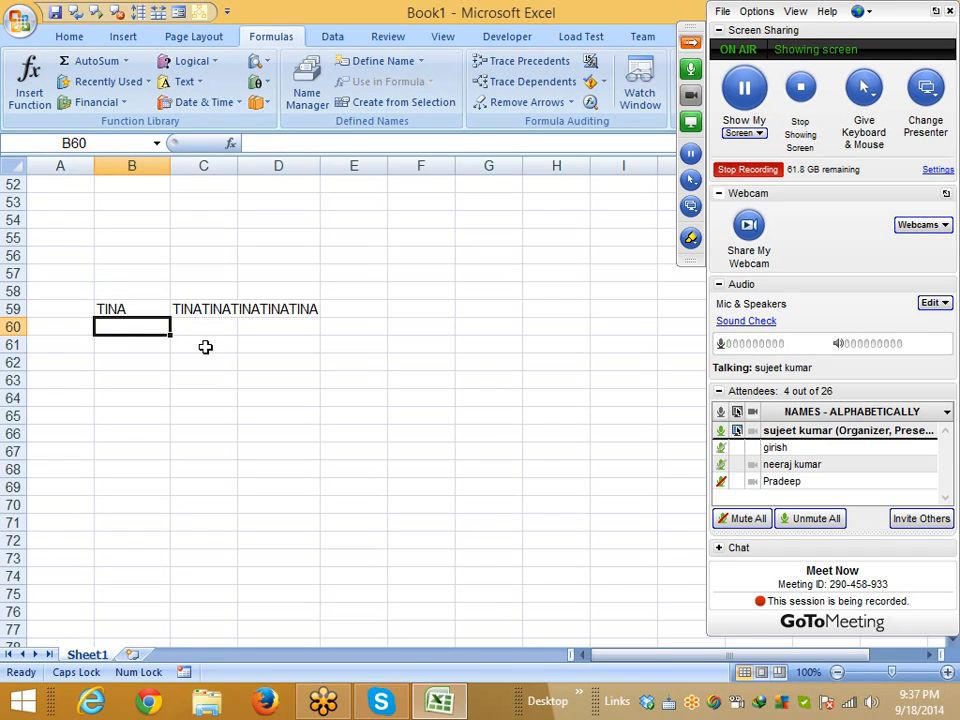
pyautogui.press('Up')
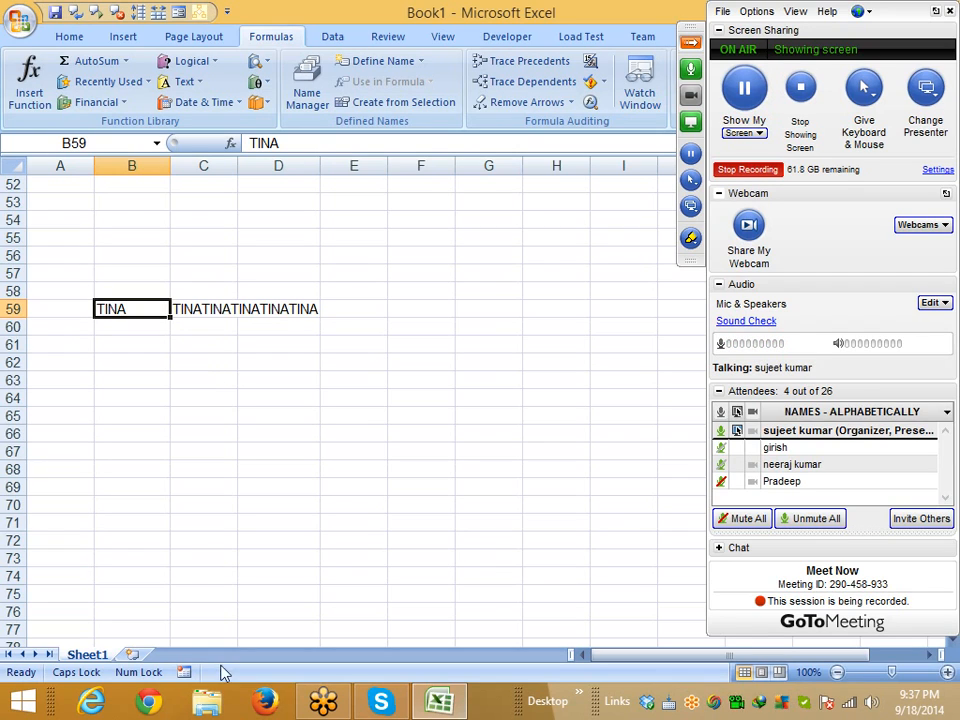
pyautogui.click(132, 655)
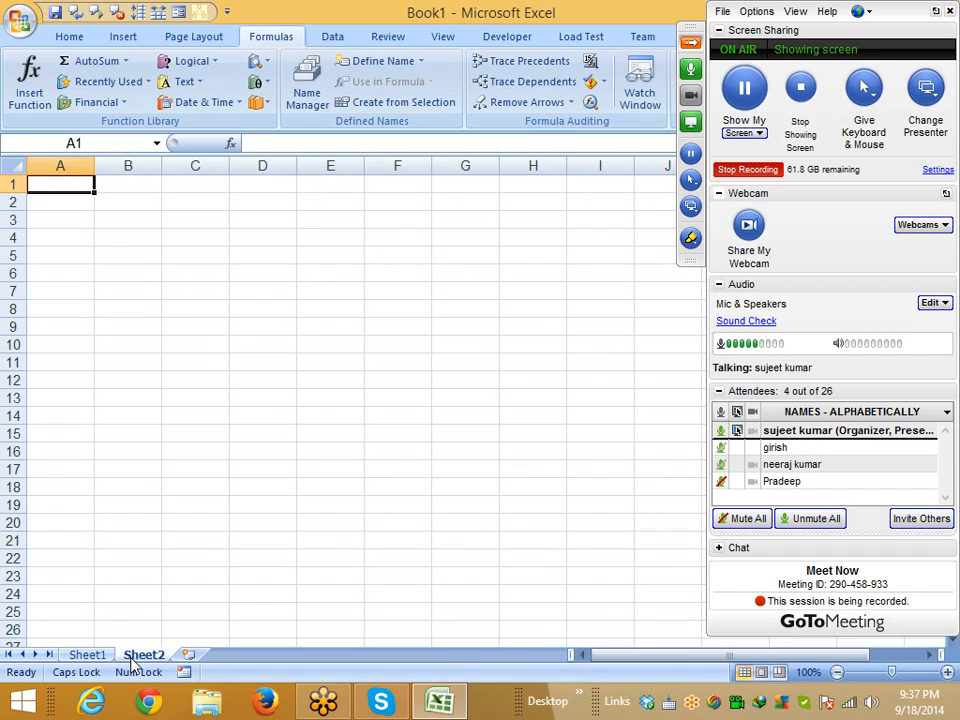
# Type the Sales heading in A1 and enter =RANDBETWEEN(10,20) in A2
pyautogui.write('s')
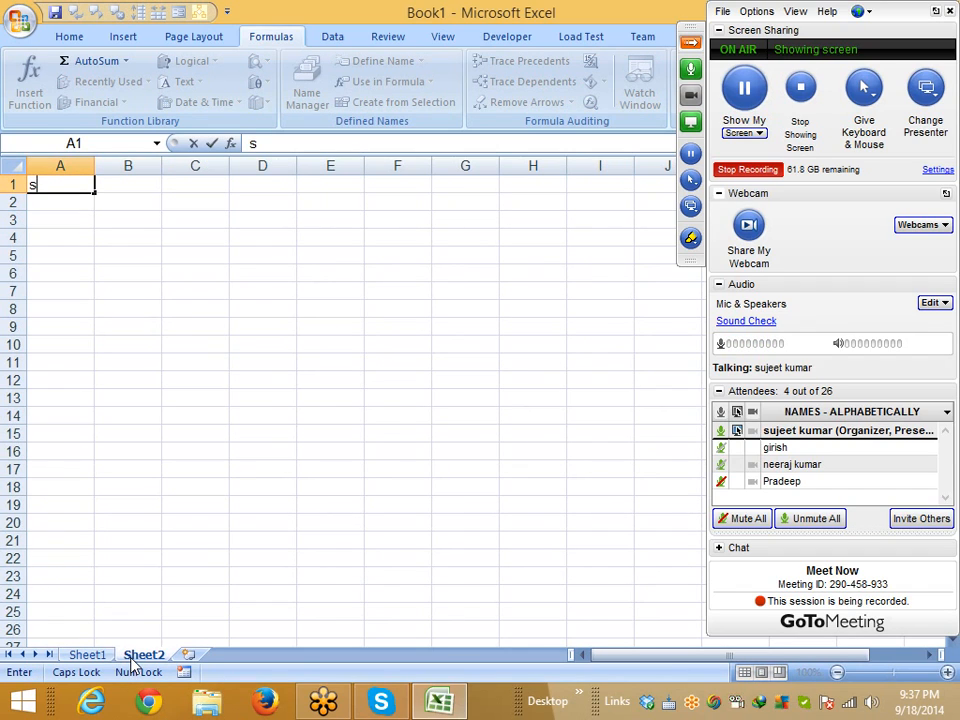
pyautogui.press('BackSpace')
pyautogui.press('capslock')
pyautogui.write('Sales')
pyautogui.press('Return')
pyautogui.write('=ra')
pyautogui.press('Down')
pyautogui.press('Tab')
pyautogui.write('0')
pyautogui.press('BackSpace')
pyautogui.write('10,90')
pyautogui.press('BackSpace')
pyautogui.press('BackSpace')
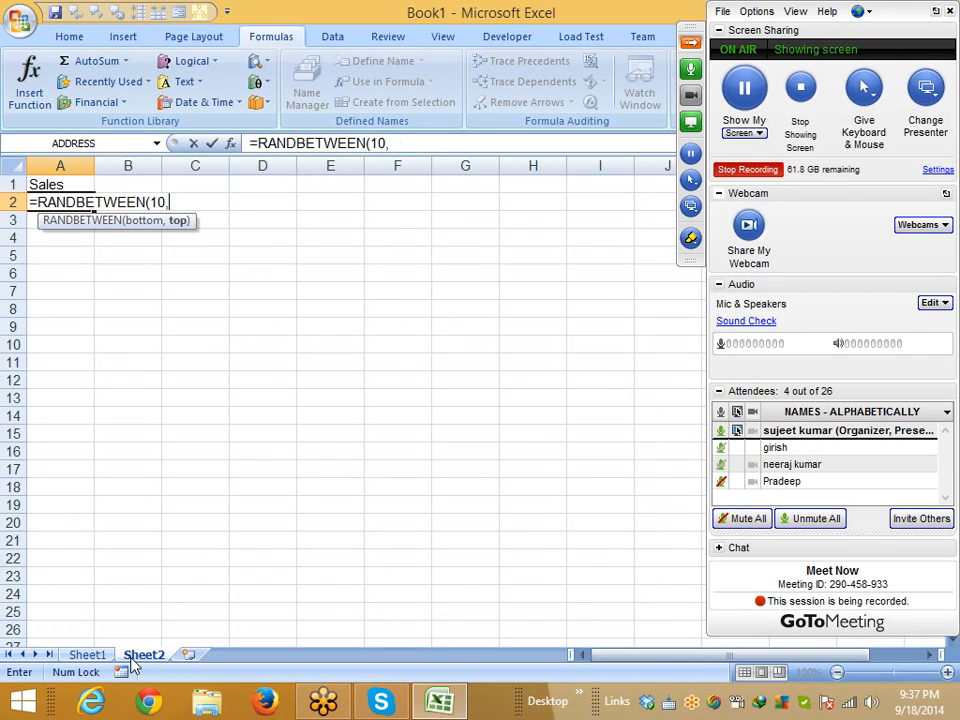
pyautogui.write('20')
pyautogui.press('Return')
# Fill the RANDBETWEEN formula down from A2 through A14 with Ctrl+D
pyautogui.press('Up')
pyautogui.hotkey('shift', 'Down')
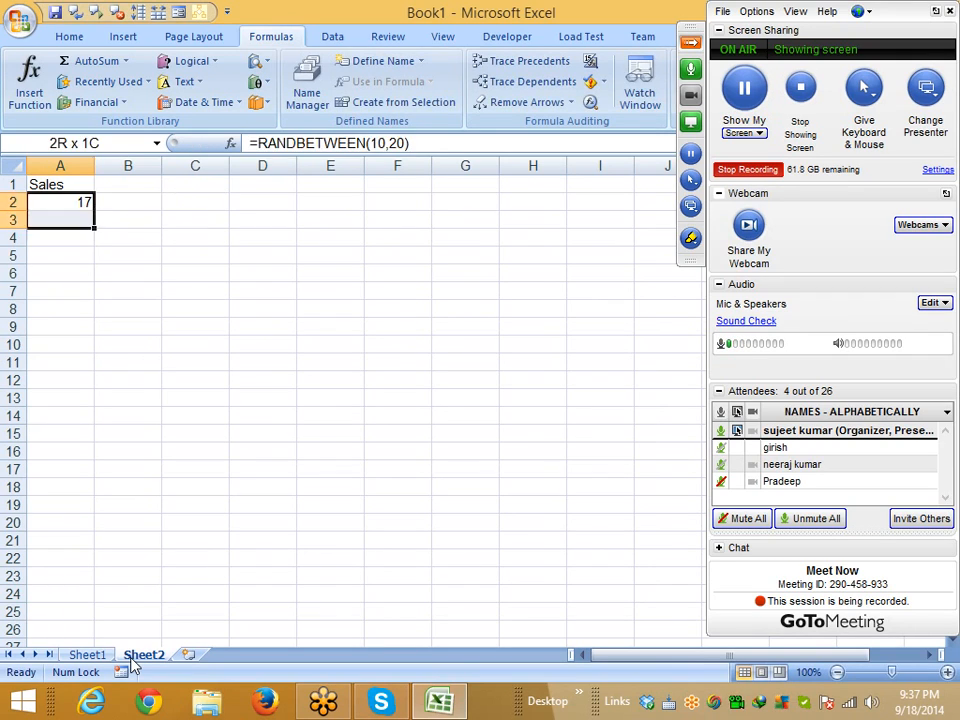
pyautogui.hotkey('shift', 'Down')
pyautogui.hotkey('shift', 'Down')
pyautogui.hotkey('shift', 'Down')
pyautogui.hotkey('shift', 'Down')
pyautogui.hotkey('shift', 'Down')
pyautogui.hotkey('shift', 'Down')
pyautogui.hotkey('shift', 'Down')
pyautogui.hotkey('shift', 'Down')
pyautogui.hotkey('shift', 'Down')
pyautogui.hotkey('shift', 'Down')
pyautogui.hotkey('shift', 'Down')
pyautogui.hotkey('ctrl', 'd')
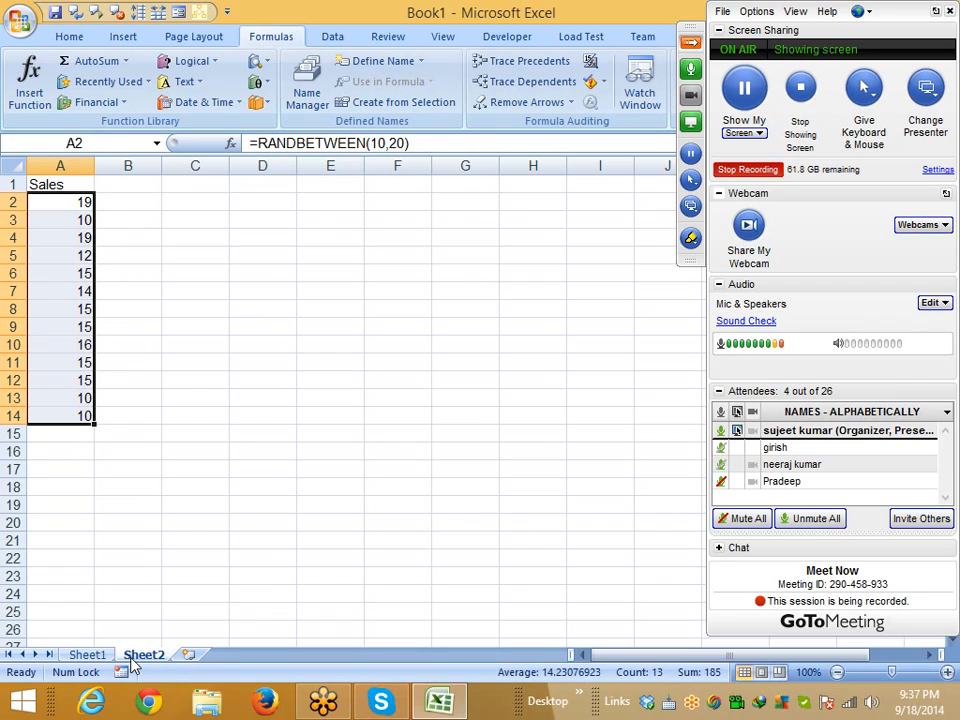
pyautogui.press('Up')
pyautogui.press('Right')
pyautogui.press('Down')
pyautogui.press('Down')
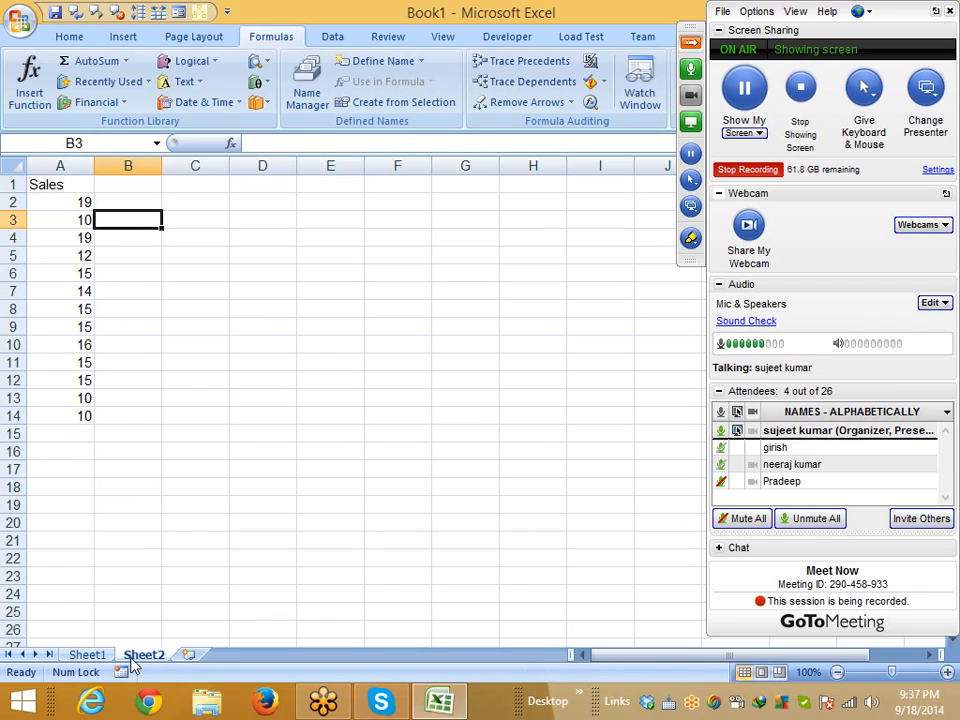
pyautogui.press('Up')
# Enter =REPT("|",A2) in B2, correcting the argument order along the way
pyautogui.write('=')
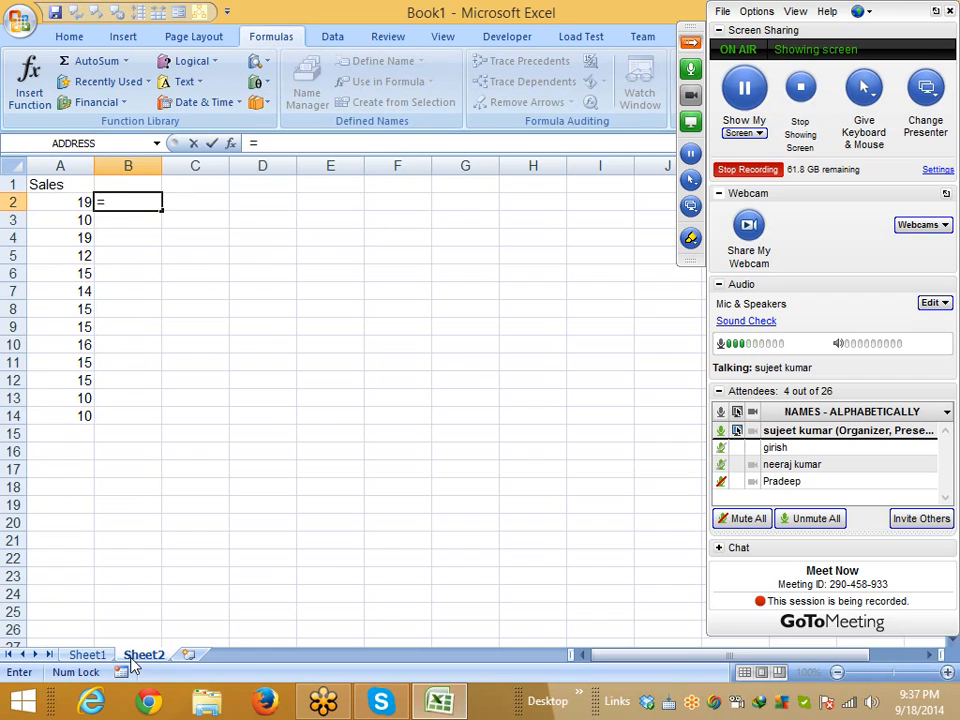
pyautogui.write('re')
pyautogui.press('Down')
pyautogui.press('Down')
pyautogui.press('Tab')
pyautogui.press('Left')
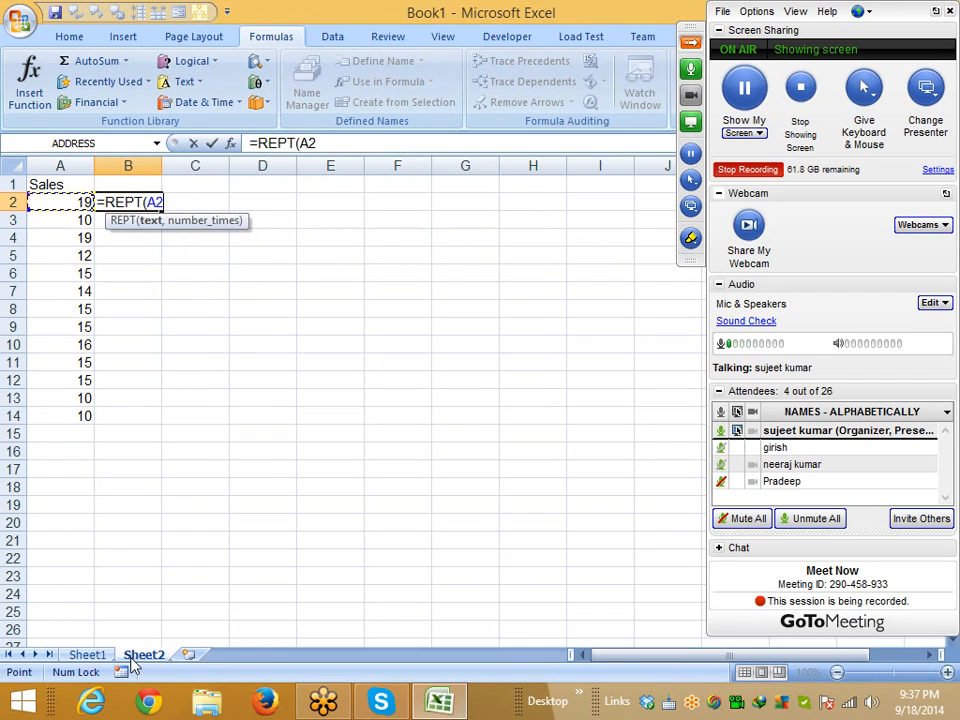
pyautogui.write(',"')
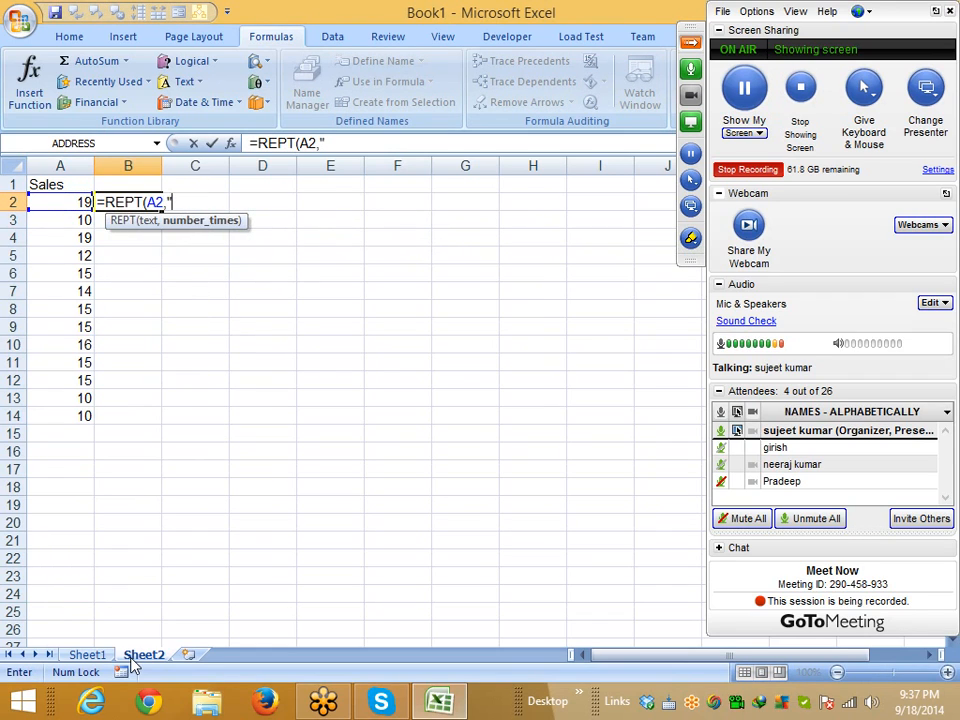
pyautogui.write('|",')
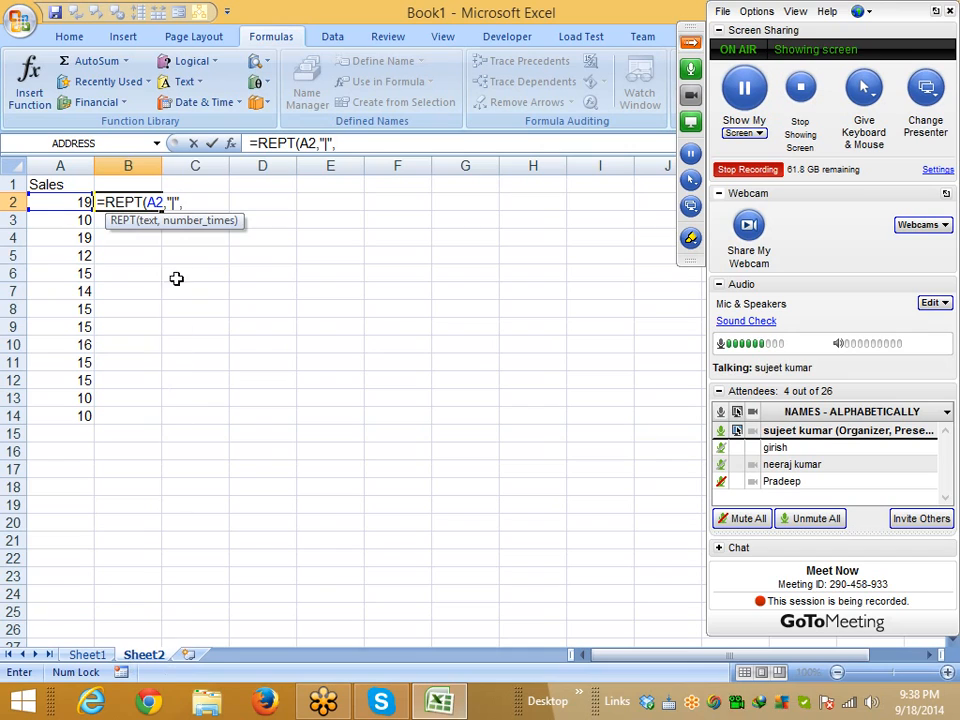
pyautogui.press('F2')
pyautogui.press('Left')
pyautogui.press('Left')
pyautogui.press('Left')
pyautogui.press('Left')
pyautogui.press('Left')
pyautogui.press('BackSpace')
pyautogui.press('BackSpace')
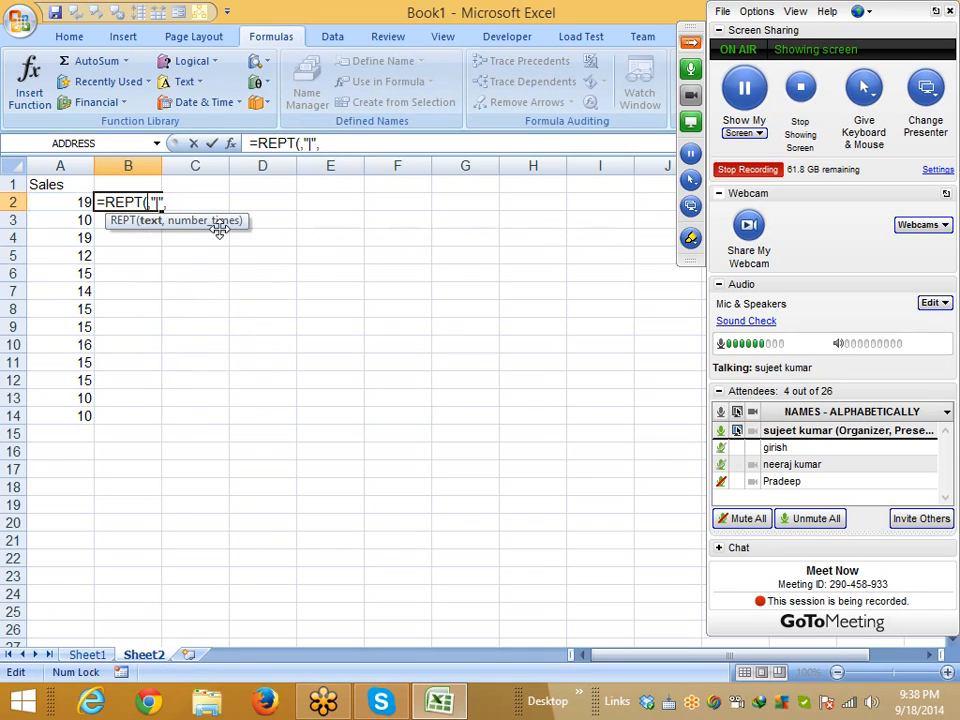
pyautogui.press('Delete')
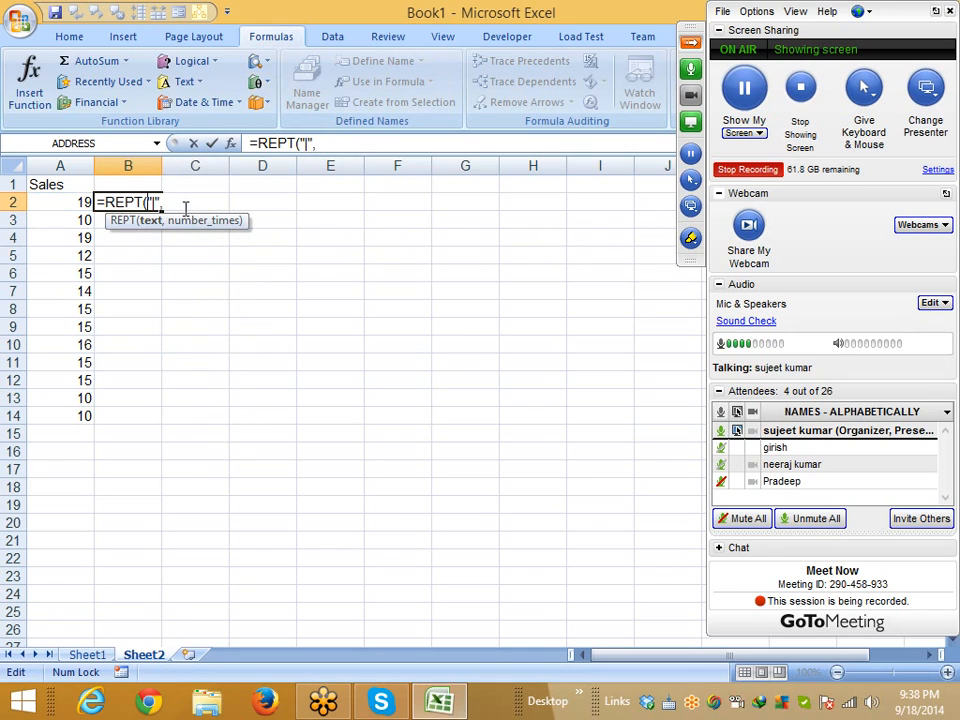
pyautogui.click(186, 215)
pyautogui.press('BackSpace')
pyautogui.press('BackSpace')
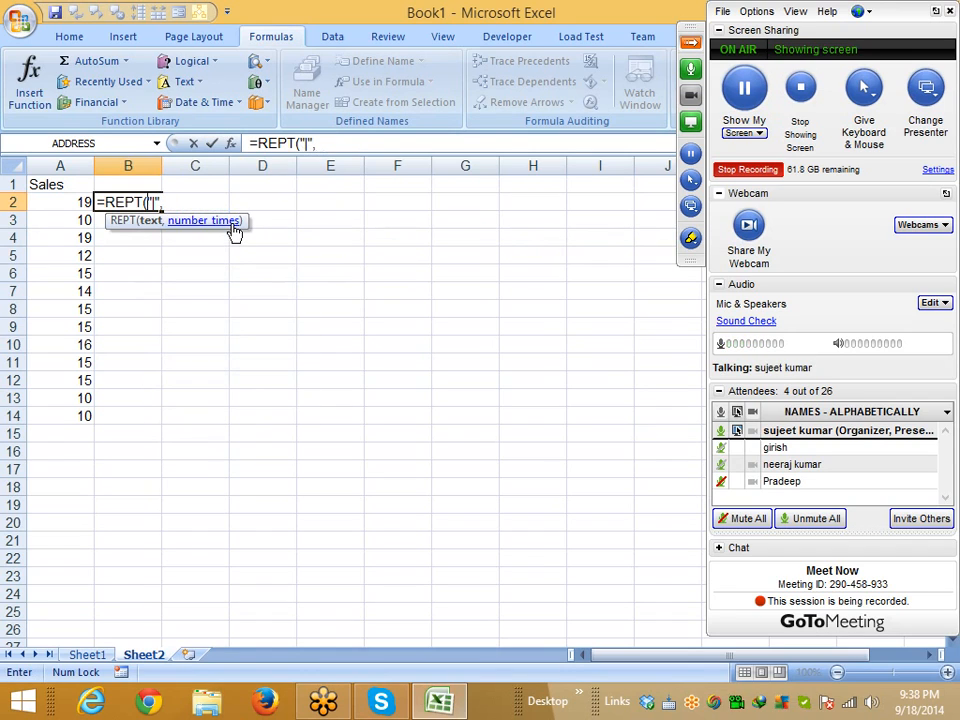
pyautogui.press('F2')
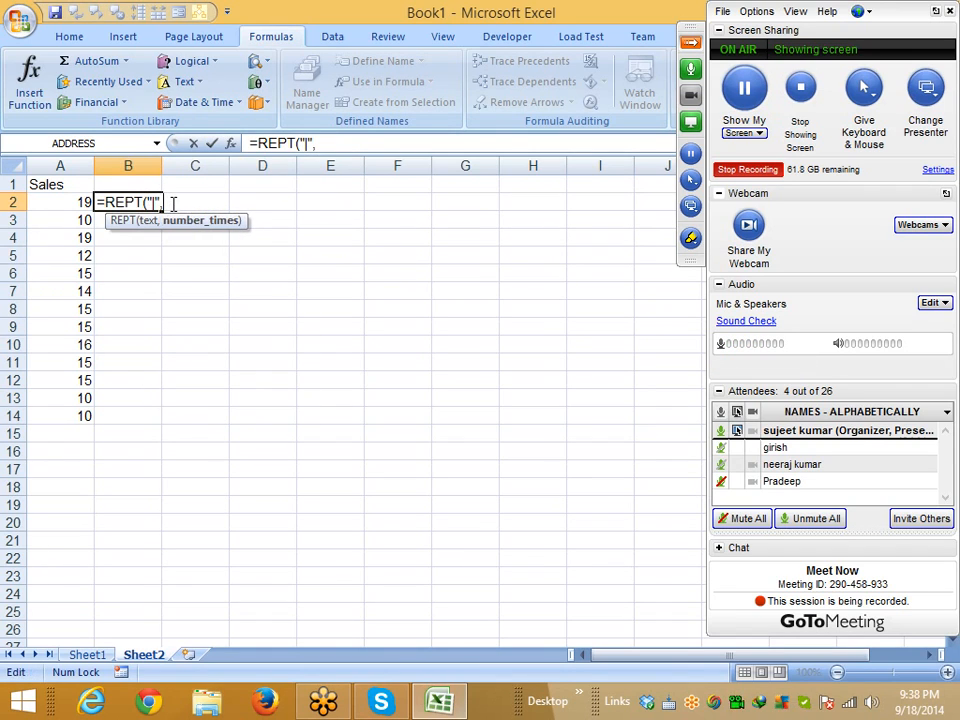
pyautogui.click(49, 203)
pyautogui.press('Return')
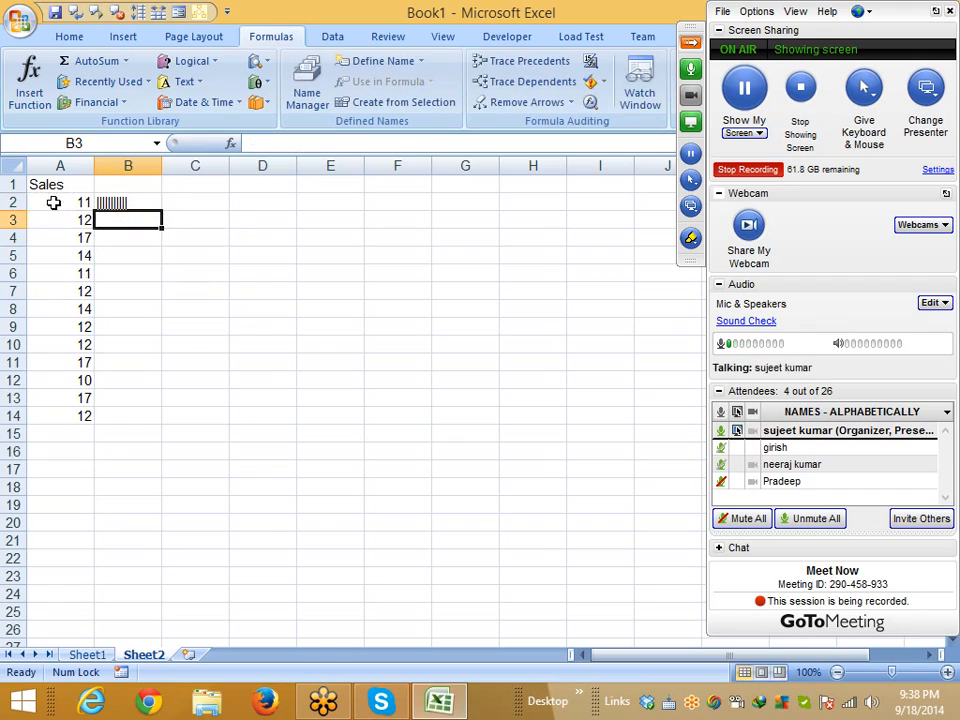
# Copy the B2 bar formula down to B14
pyautogui.click(131, 204)
pyautogui.moveTo(160, 213); pyautogui.dragTo(151, 418)
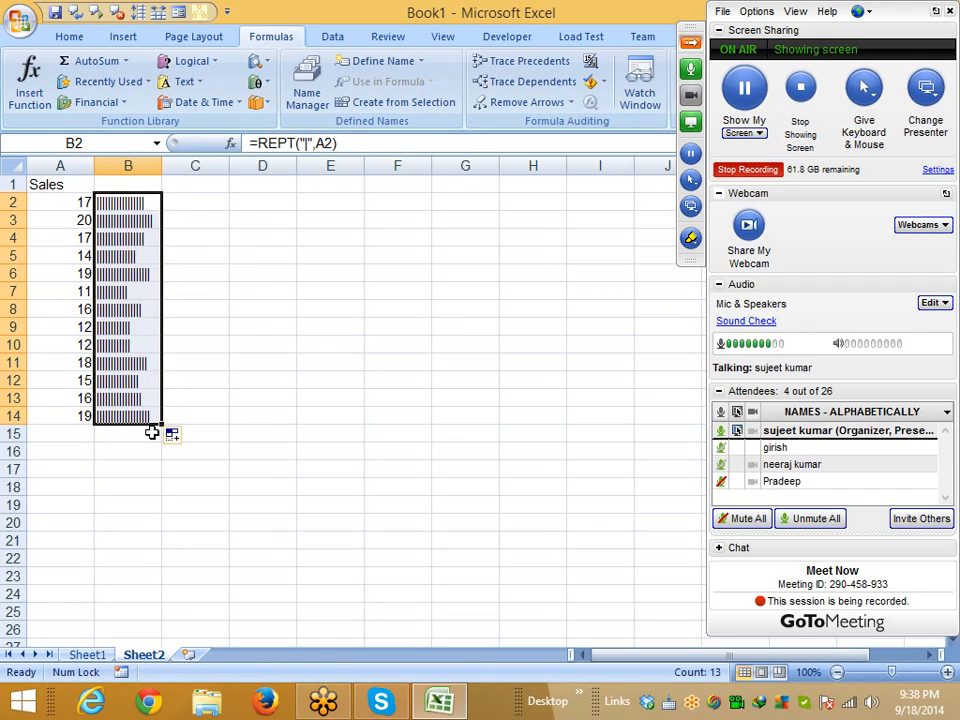
pyautogui.click(66, 36)
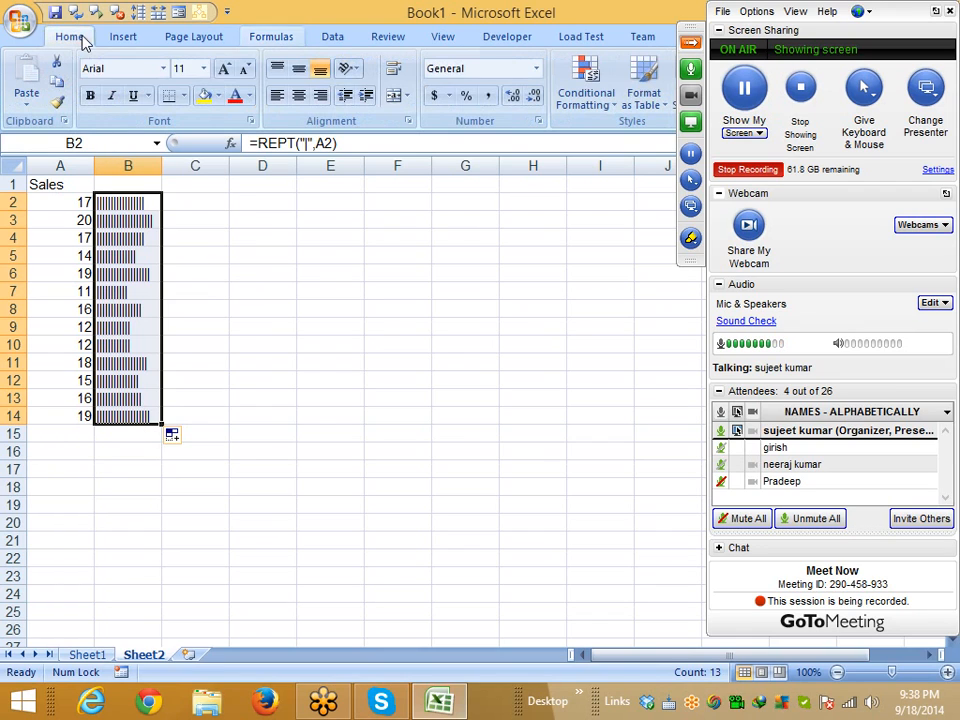
# Set B2:B14 to Britannic Bold so the pipe bars turn solid, and widen column B
pyautogui.click(164, 69)
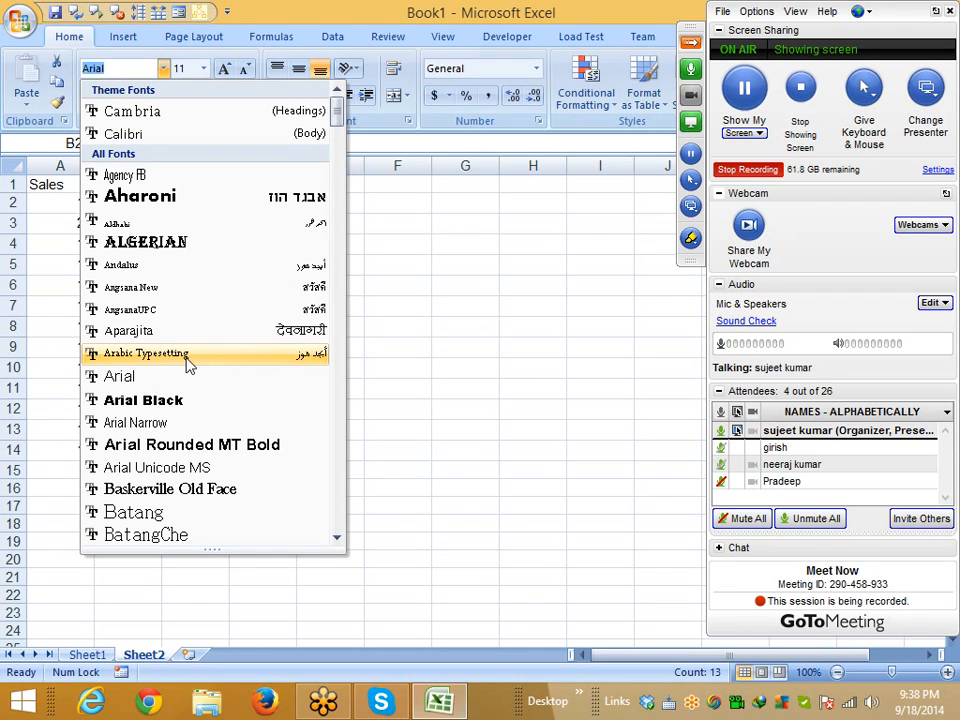
pyautogui.scroll(-5, 229, 395)
pyautogui.click(219, 467)
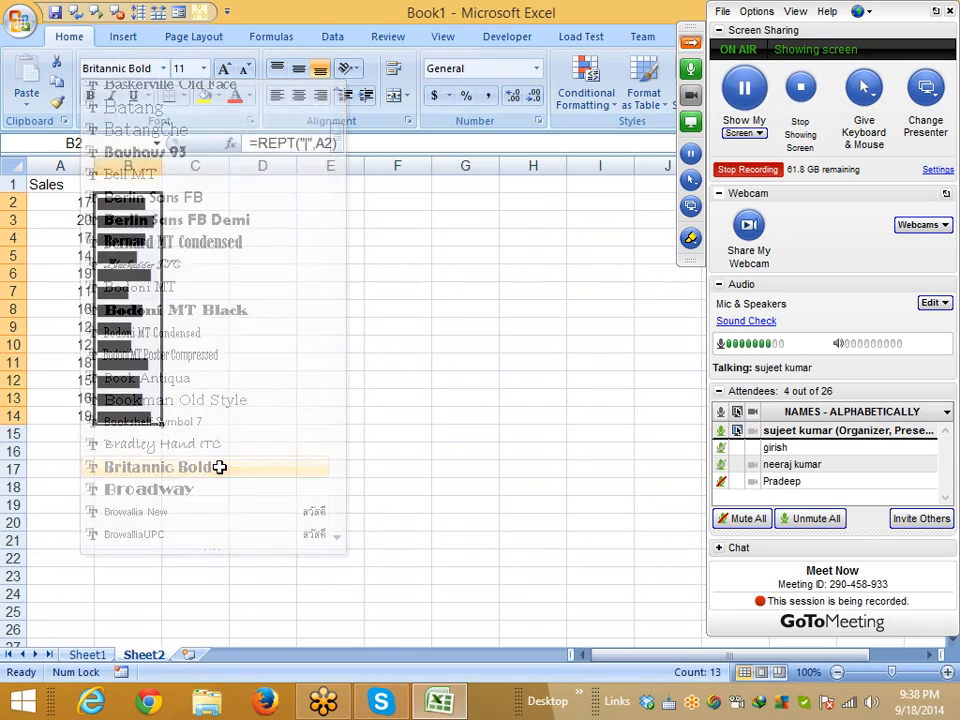
pyautogui.click(205, 445)
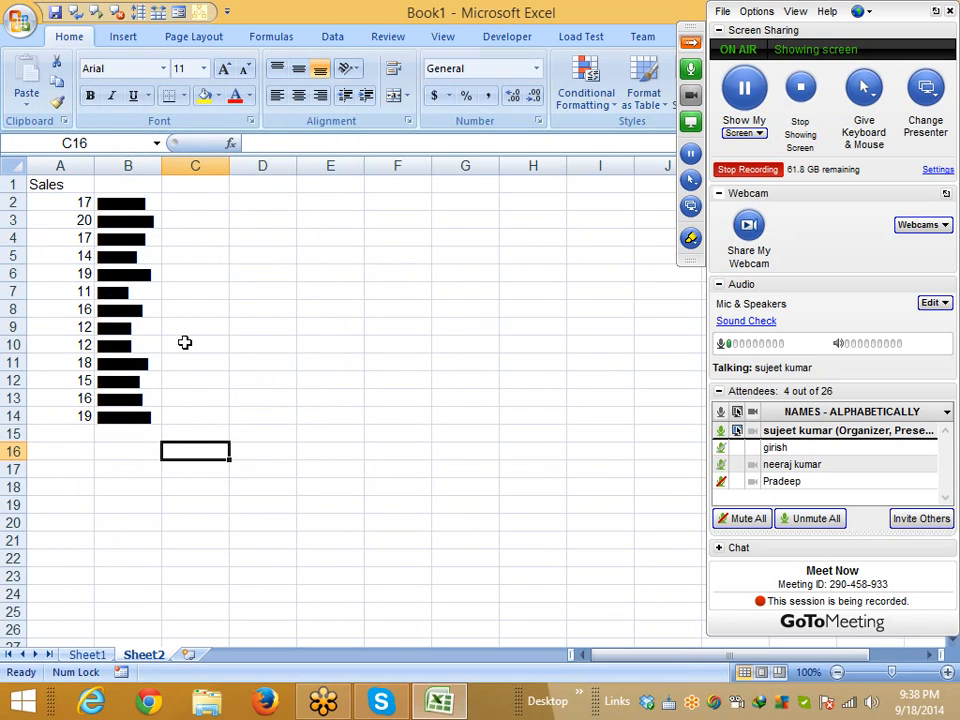
pyautogui.moveTo(161, 172); pyautogui.dragTo(195, 172)
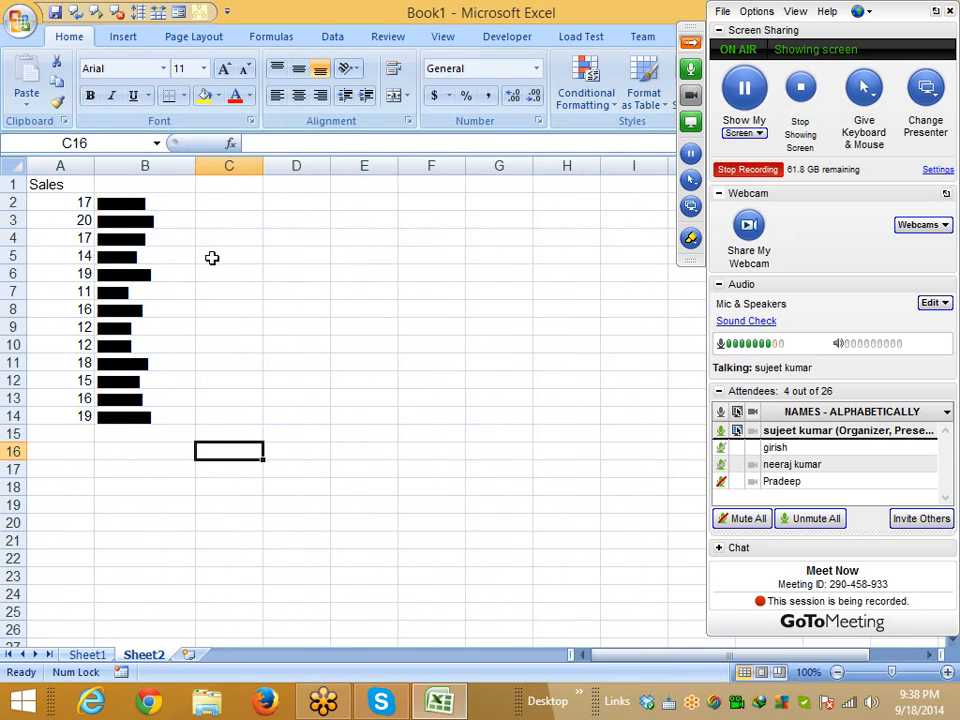
# Colour the bar cells B2:B14 red
pyautogui.click(150, 396)
pyautogui.click(142, 291)
pyautogui.moveTo(133, 203); pyautogui.dragTo(141, 416)
pyautogui.click(237, 96)
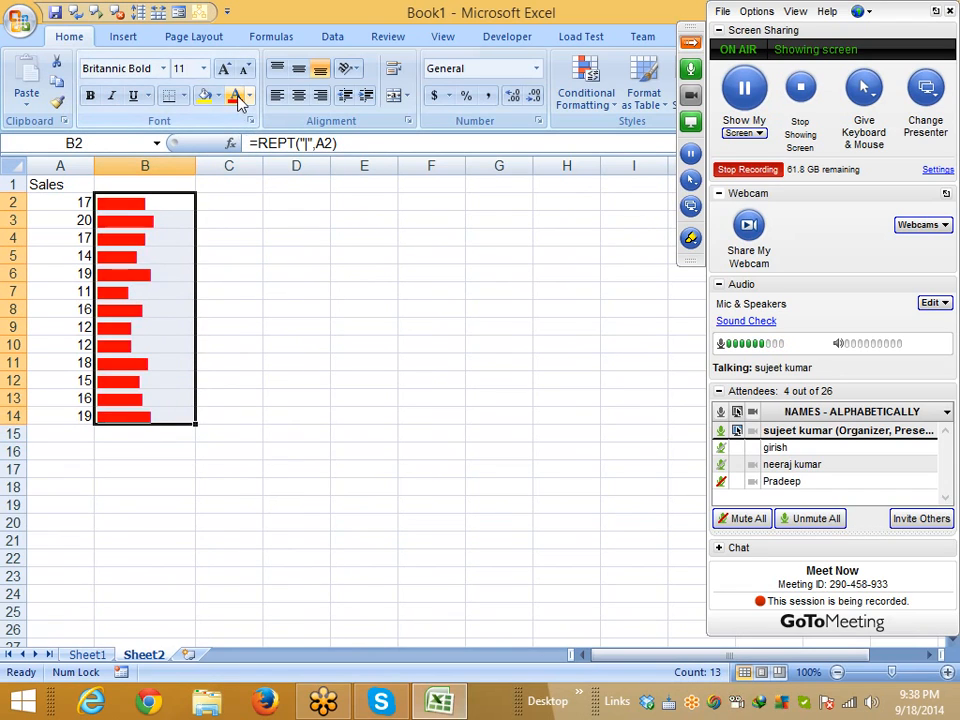
pyautogui.click(250, 100)
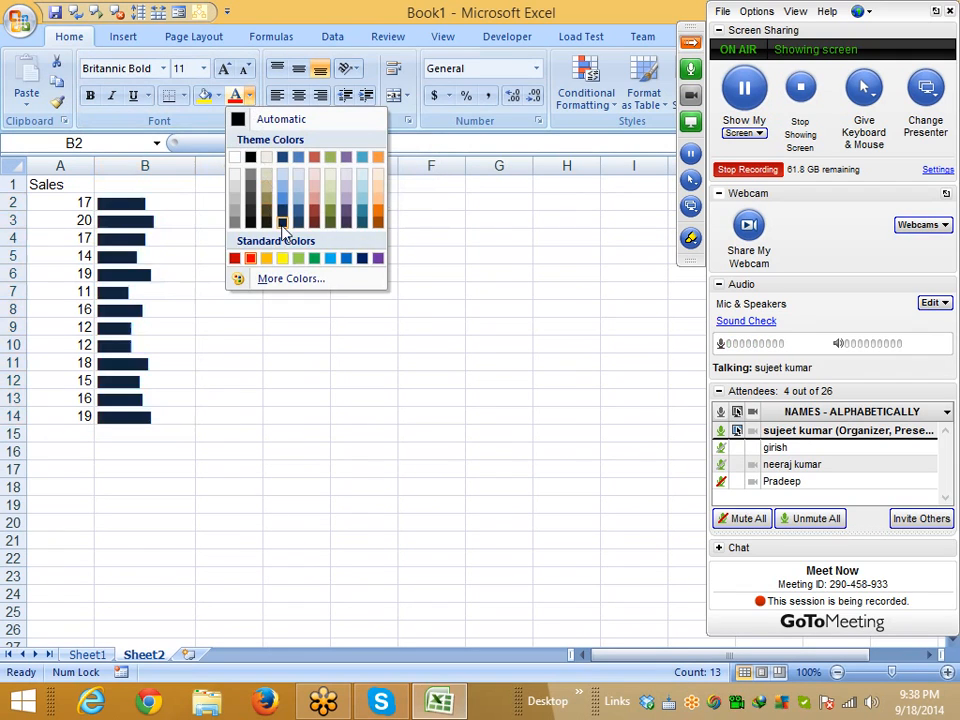
pyautogui.click(252, 260)
pyautogui.click(205, 362)
# Check the bar formulas in several column B cells, then go to Sheet3
pyautogui.click(143, 334)
pyautogui.click(141, 291)
pyautogui.click(141, 256)
pyautogui.click(141, 222)
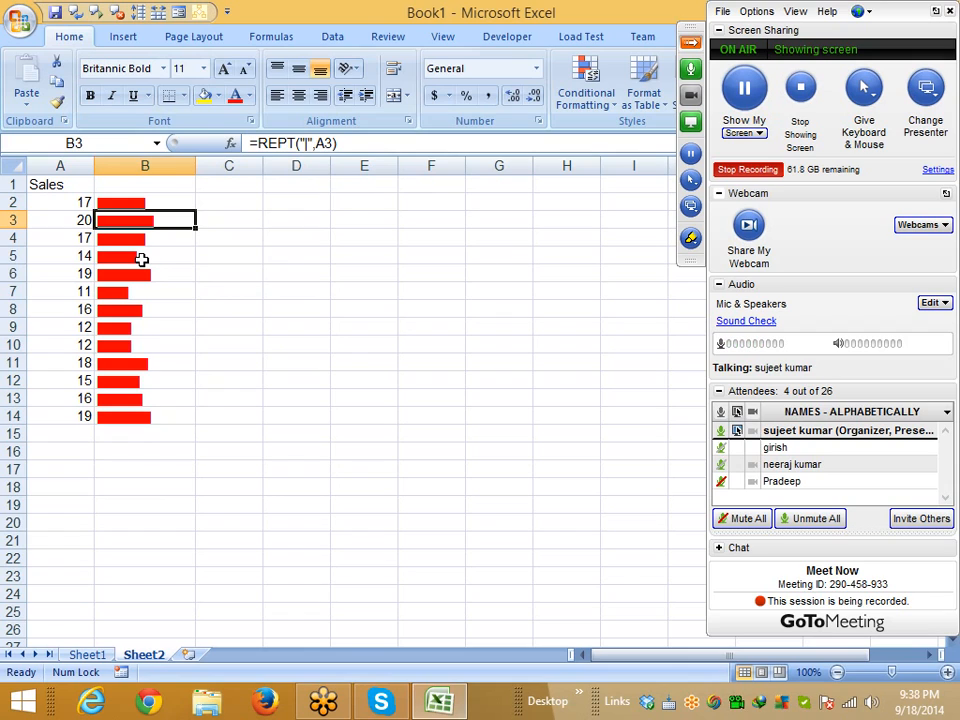
pyautogui.click(199, 655)
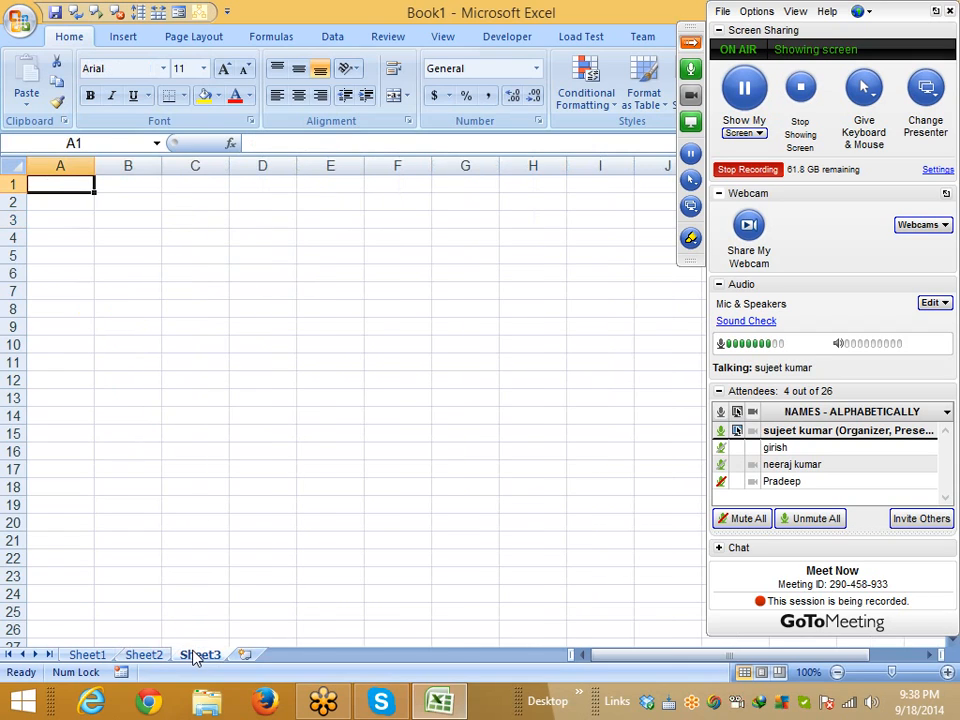
# Type Sales in A1 and the values 8, 3, 4, 6, -7, -5, 2, 6, -8 down A2:A10
pyautogui.write('Sales')
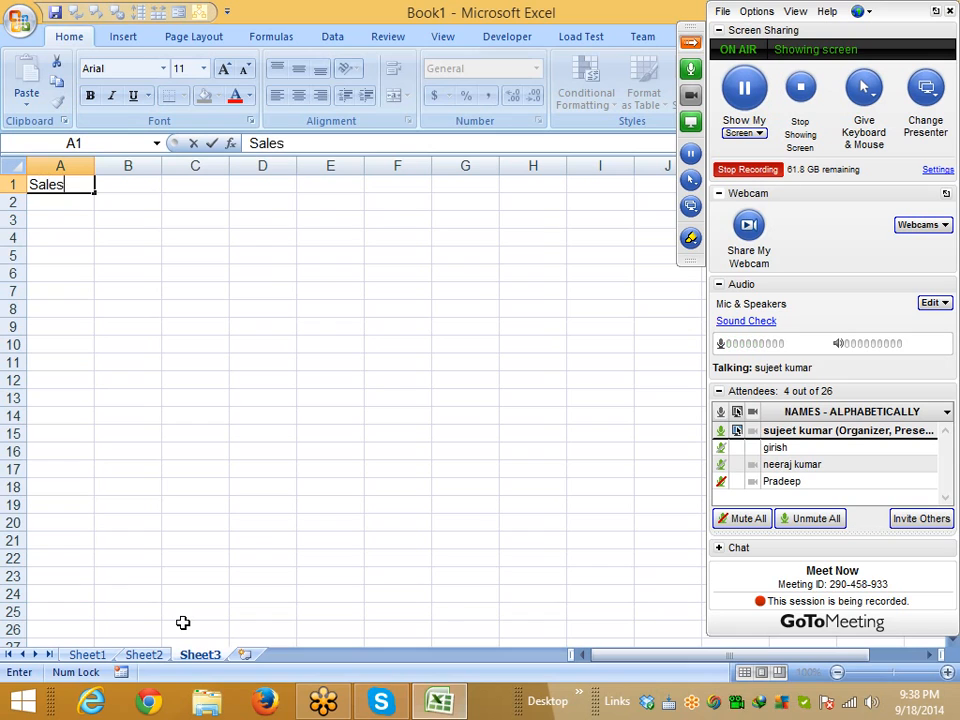
pyautogui.press('Return')
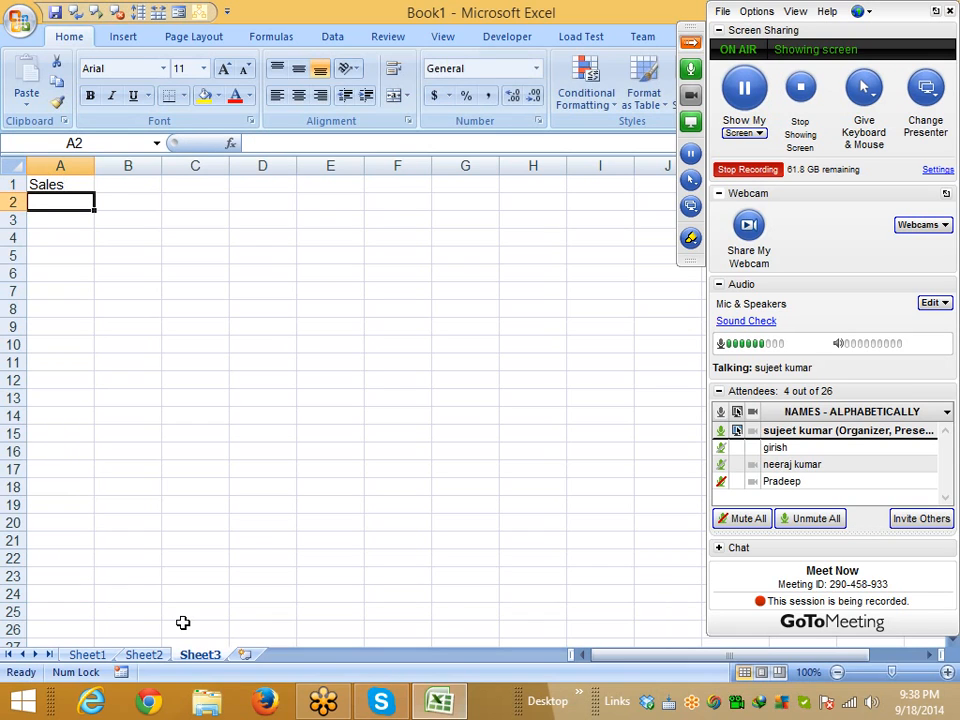
pyautogui.write('8')
pyautogui.press('Return')
pyautogui.write('3')
pyautogui.press('Return')
pyautogui.write('4')
pyautogui.press('Return')
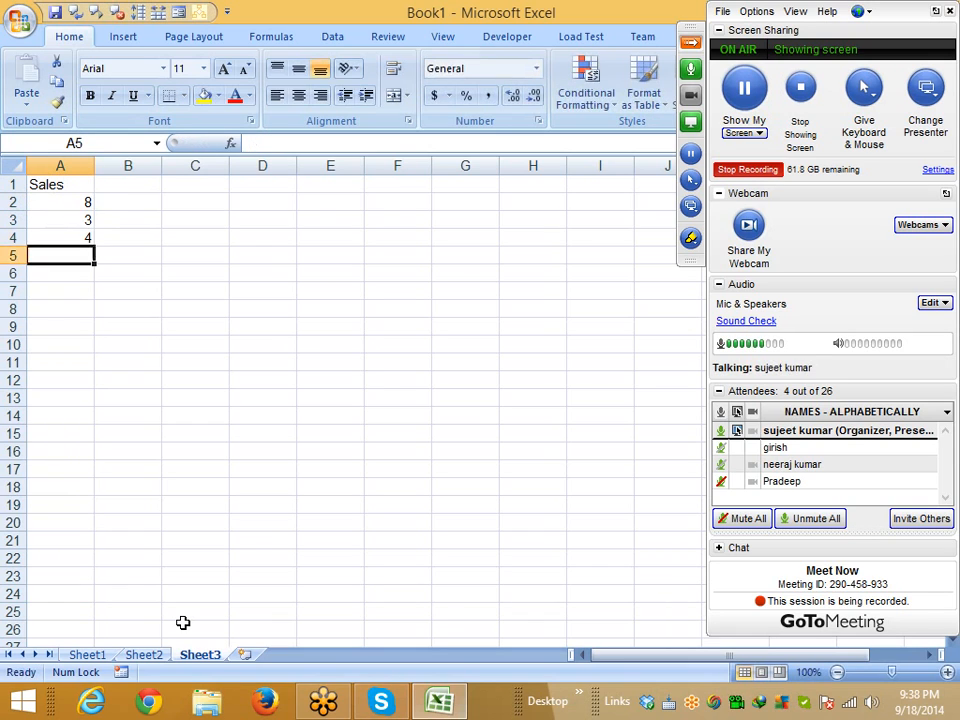
pyautogui.write('6')
pyautogui.press('Return')
pyautogui.write('-')
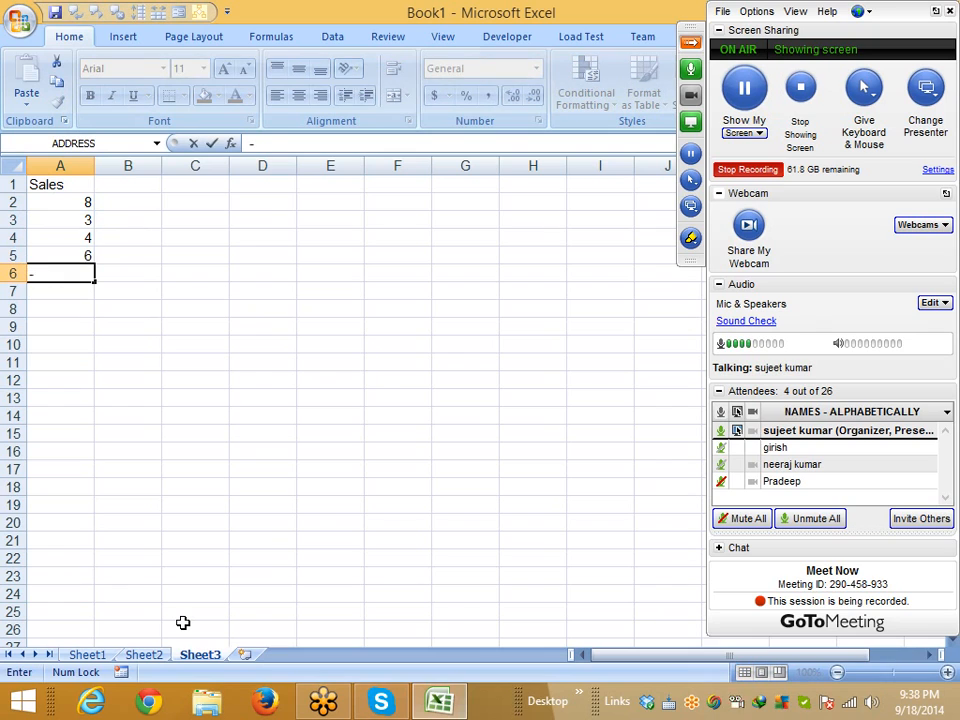
pyautogui.write('7')
pyautogui.press('Return')
pyautogui.write('-')
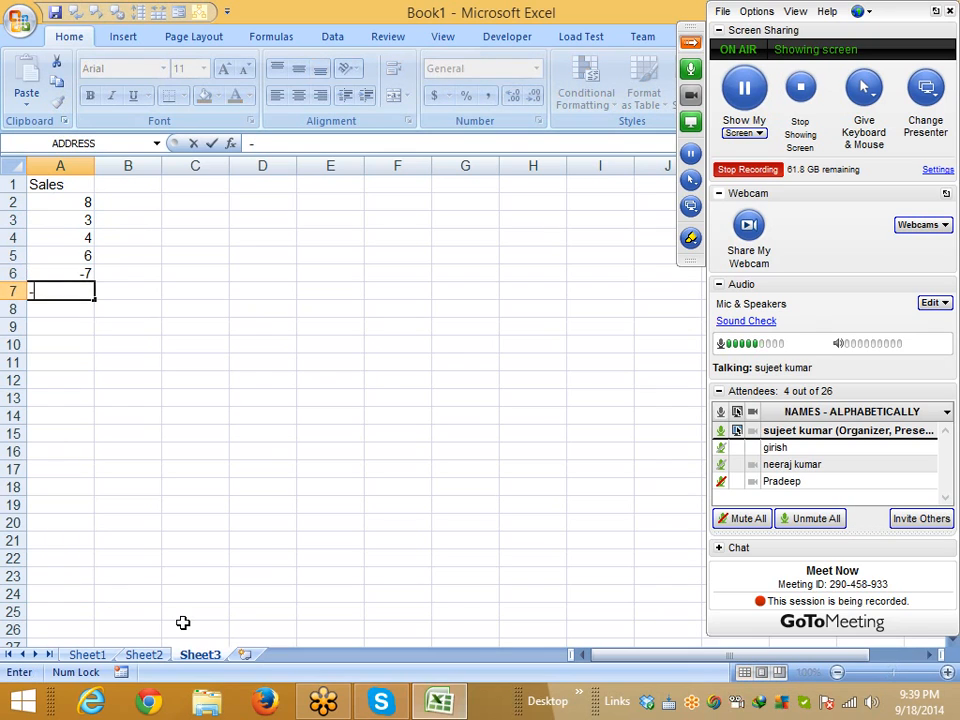
pyautogui.write('5')
pyautogui.press('Return')
pyautogui.write('2')
pyautogui.press('Return')
pyautogui.write('6')
pyautogui.press('Return')
pyautogui.write('-8')
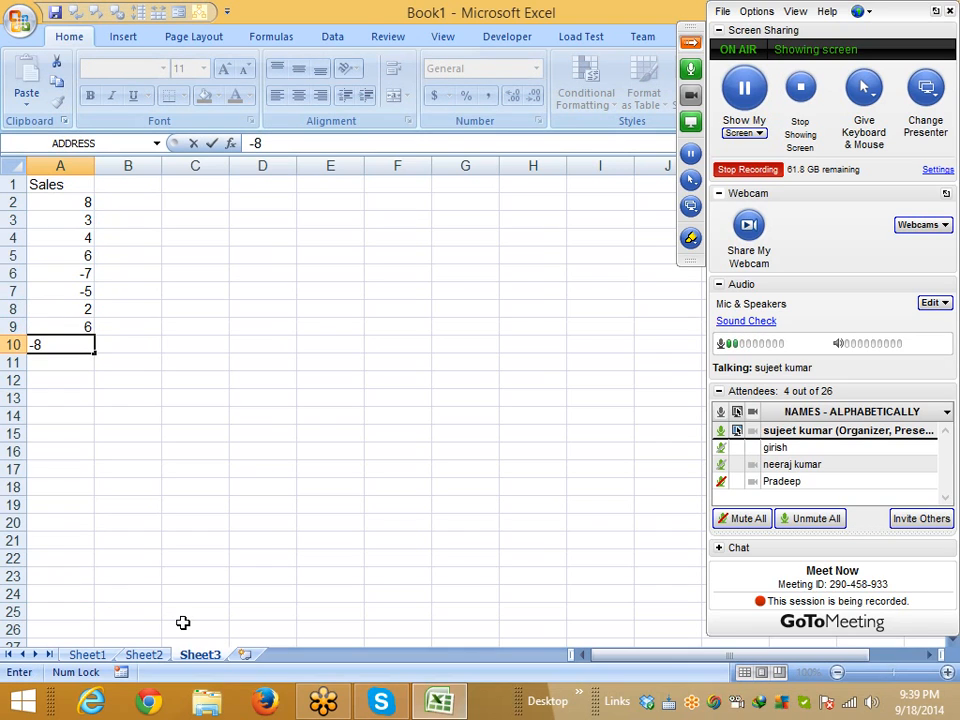
pyautogui.press('Return')
# Add the headings < in B1 and > in C1
pyautogui.hotkey('ctrl', 'Up')
pyautogui.hotkey('ctrl', 'Up')
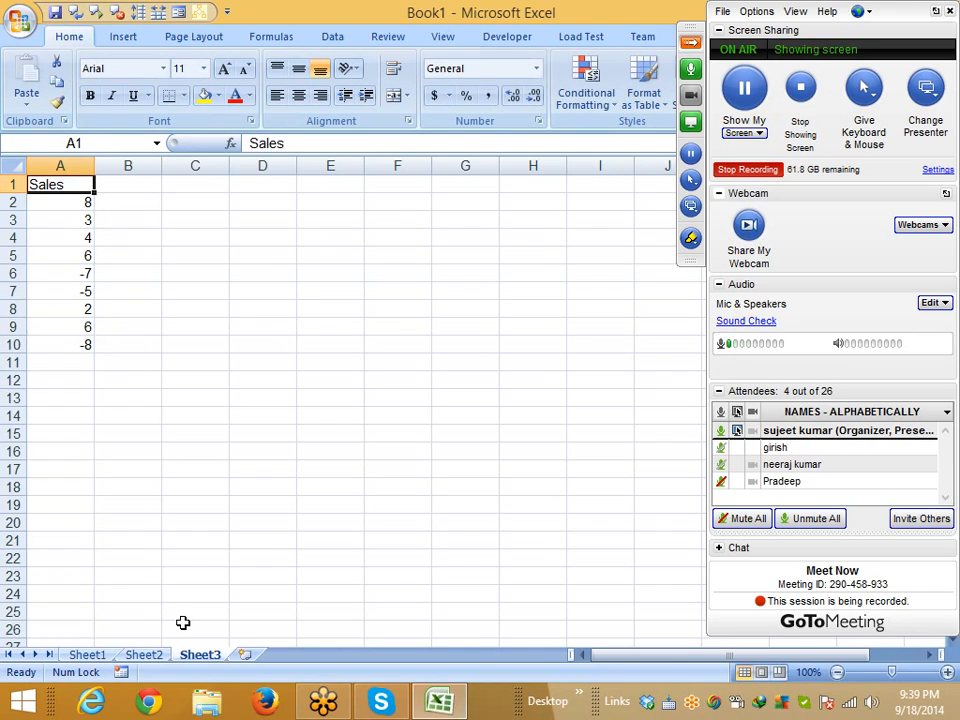
pyautogui.press('Right')
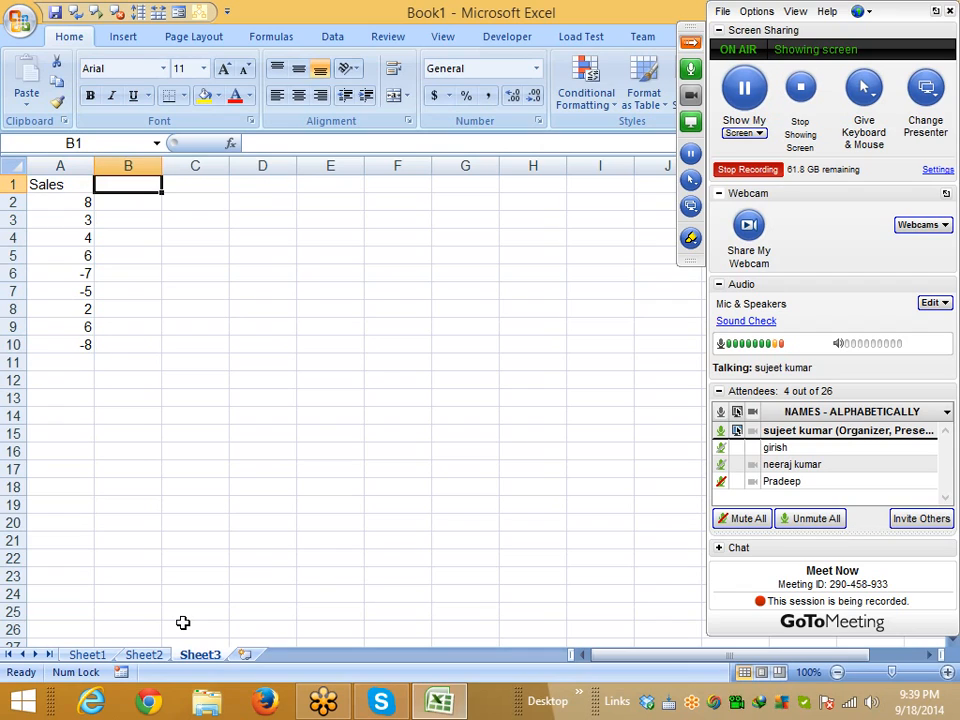
pyautogui.write('<')
pyautogui.press('Return')
pyautogui.press('Up')
pyautogui.press('Right')
pyautogui.write('>')
pyautogui.press('Return')
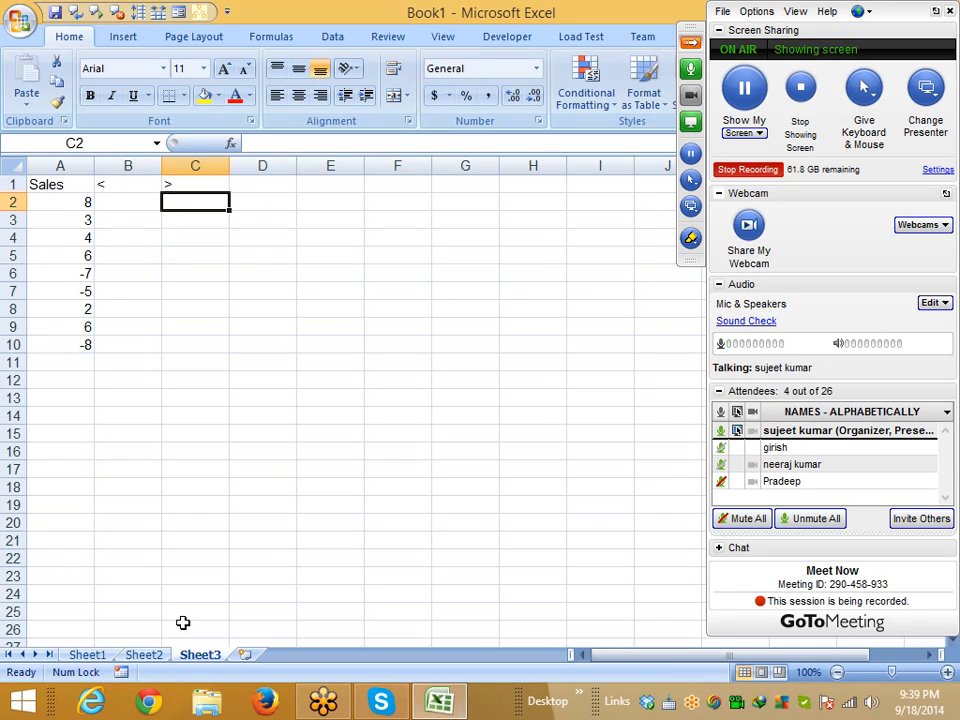
# Start a REPT formula in B2 with the "|" bar character, discarding a mistaken RIGHT entry
pyautogui.press('Left')
pyautogui.write('=')
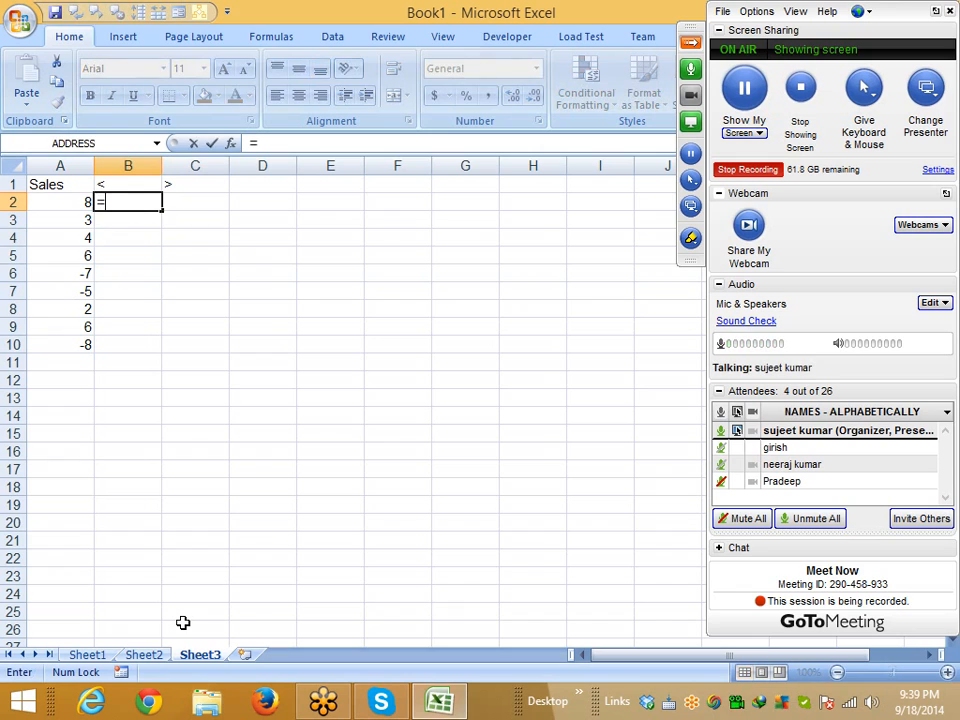
pyautogui.write('ri')
pyautogui.press('Tab')
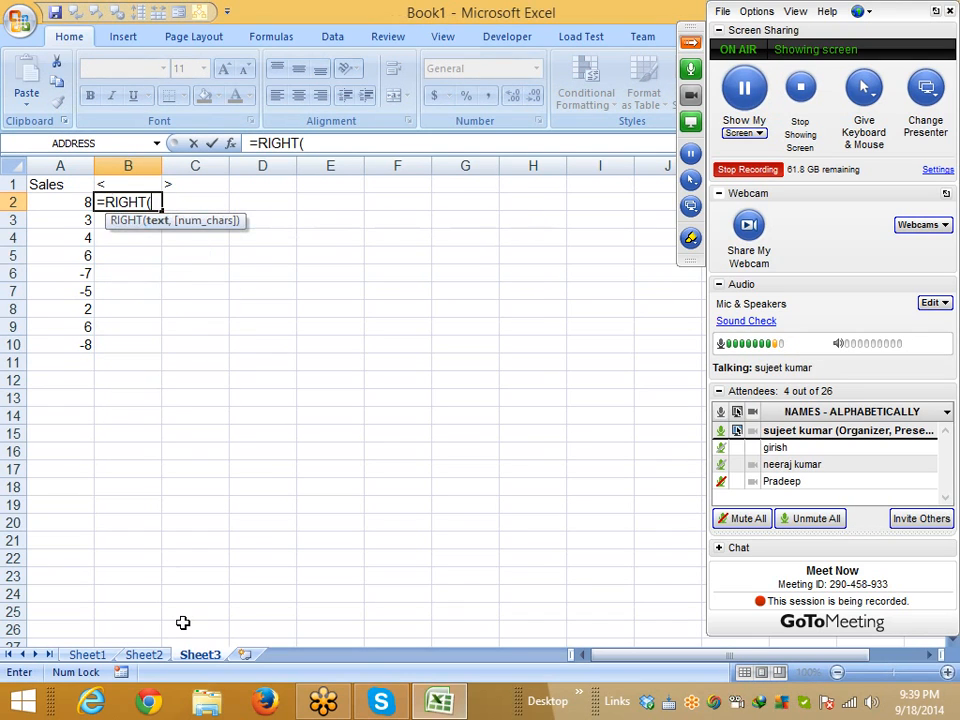
pyautogui.press('Escape')
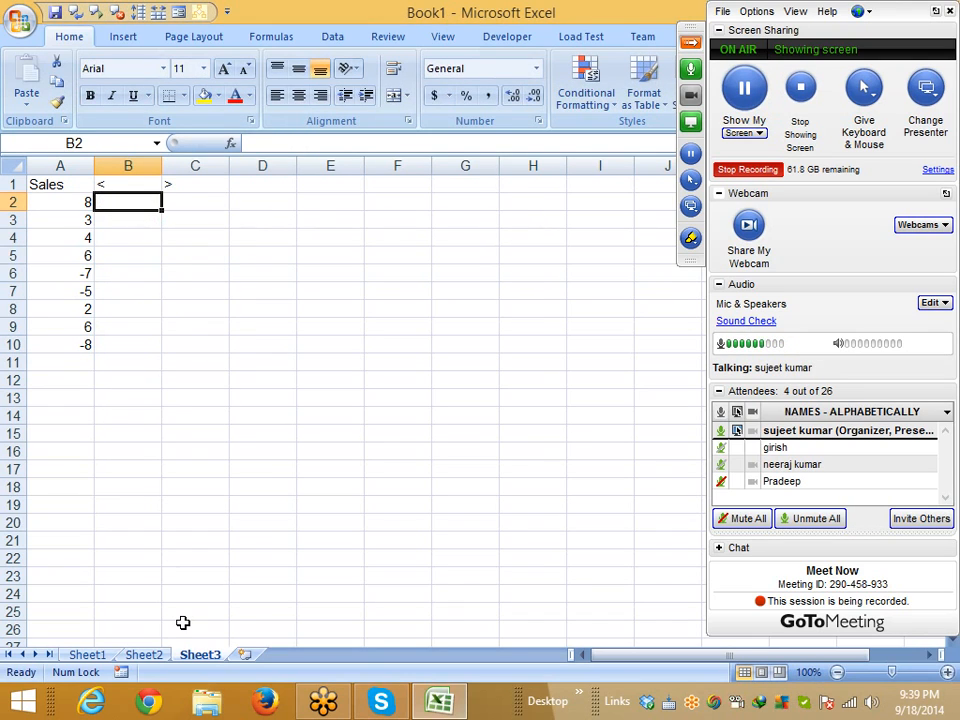
pyautogui.write('=re')
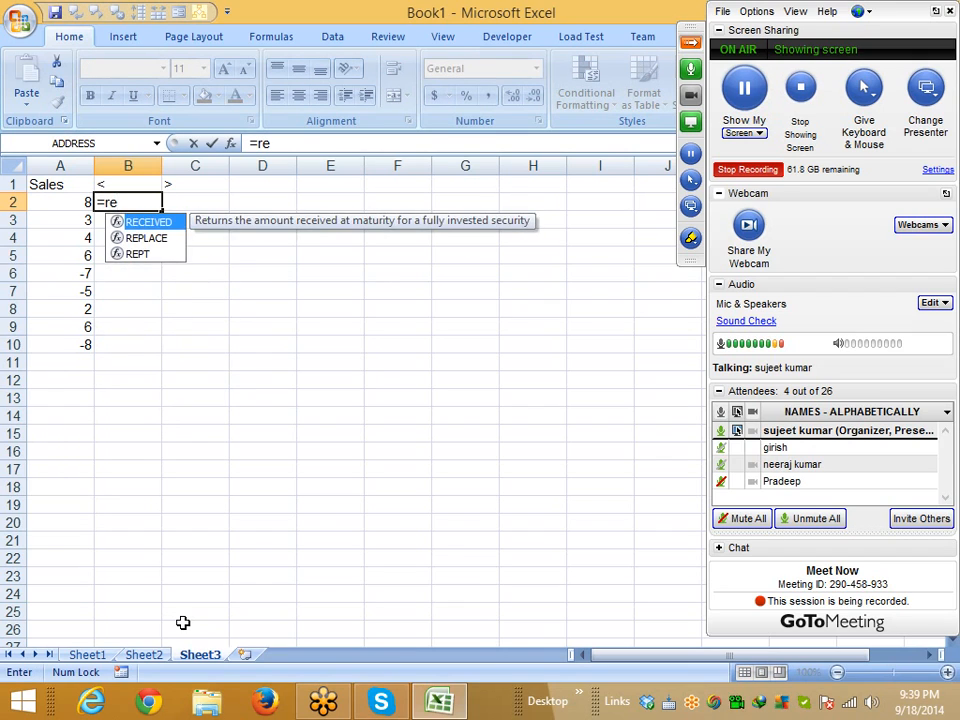
pyautogui.write('pt')
pyautogui.press('Tab')
pyautogui.press('Left')
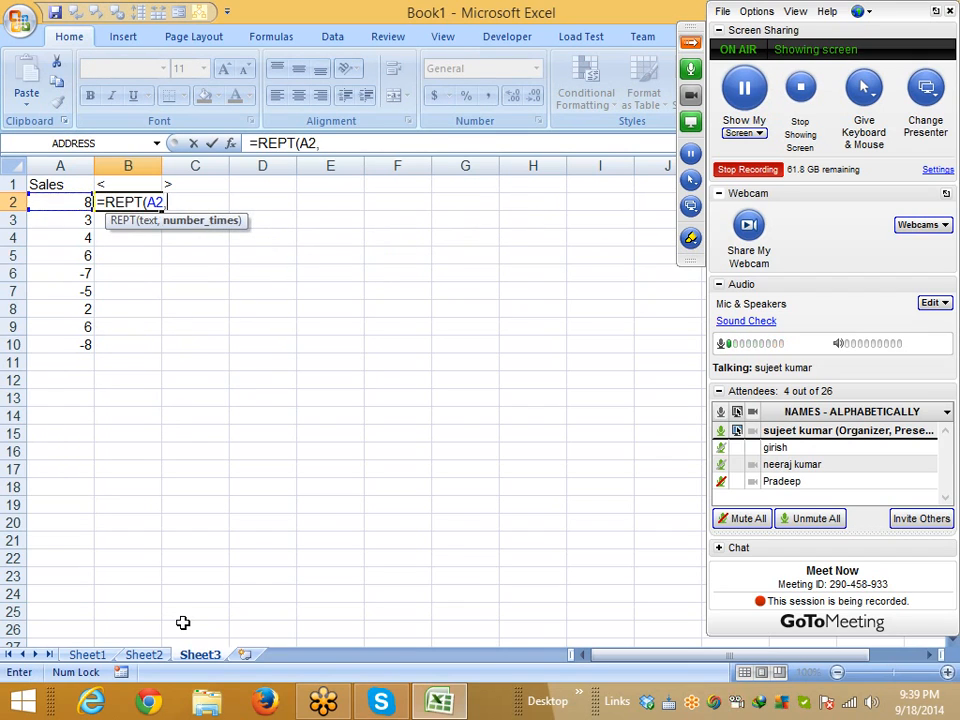
pyautogui.press('BackSpace')
pyautogui.press('BackSpace')
pyautogui.write('"')
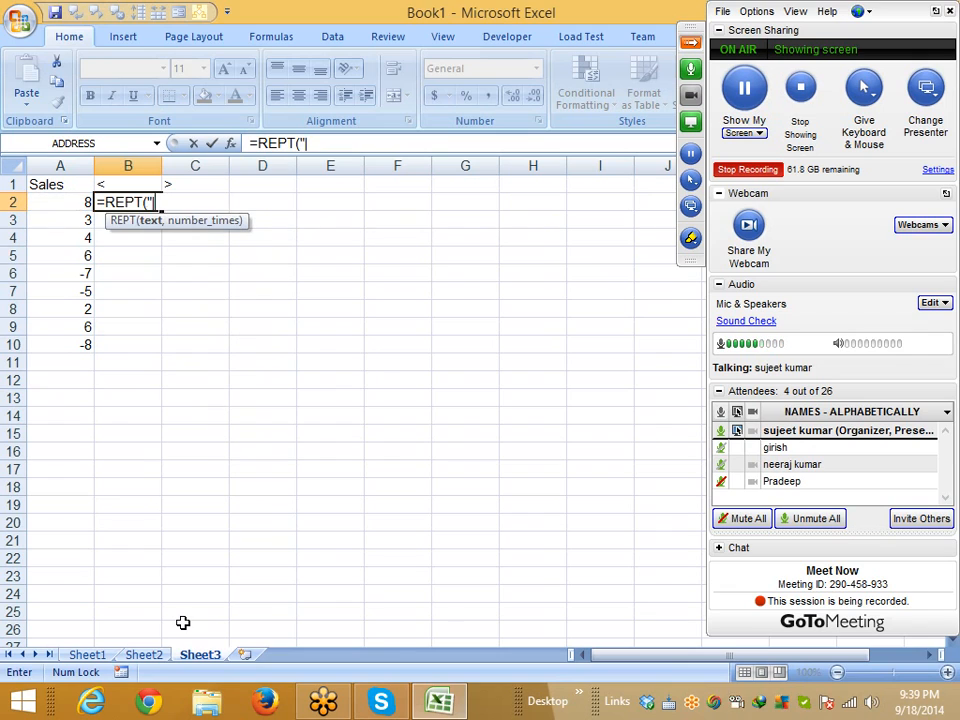
pyautogui.press('Return')
pyautogui.press('Return')
pyautogui.write('|",')
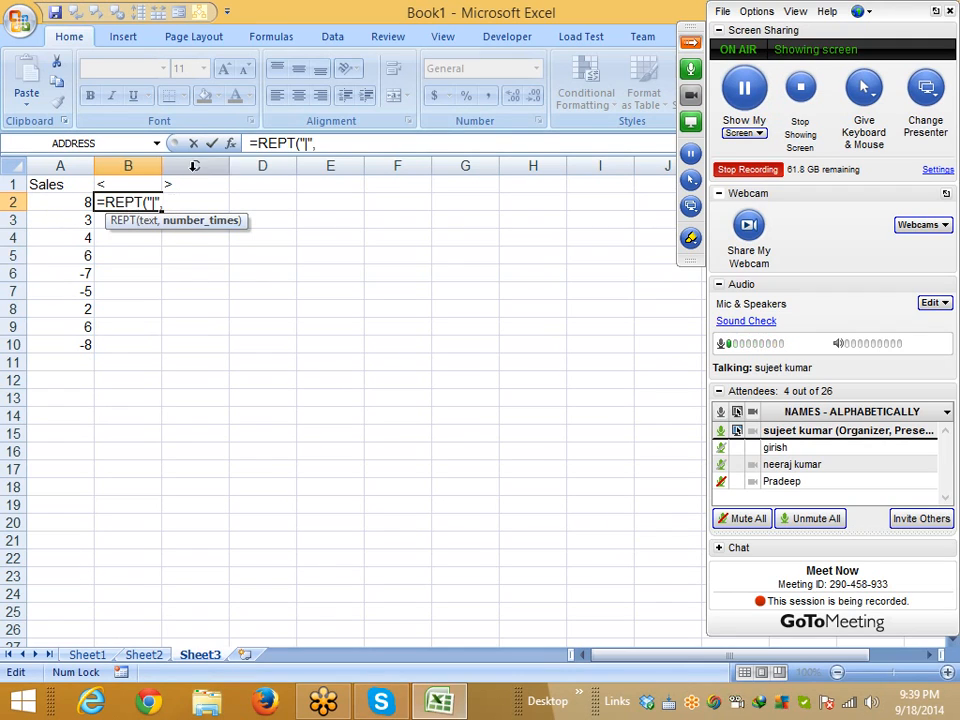
# Complete B2 as =REPT("|",ABS(A2)), accepting Excel's suggested correction
pyautogui.click(346, 147)
pyautogui.write('a')
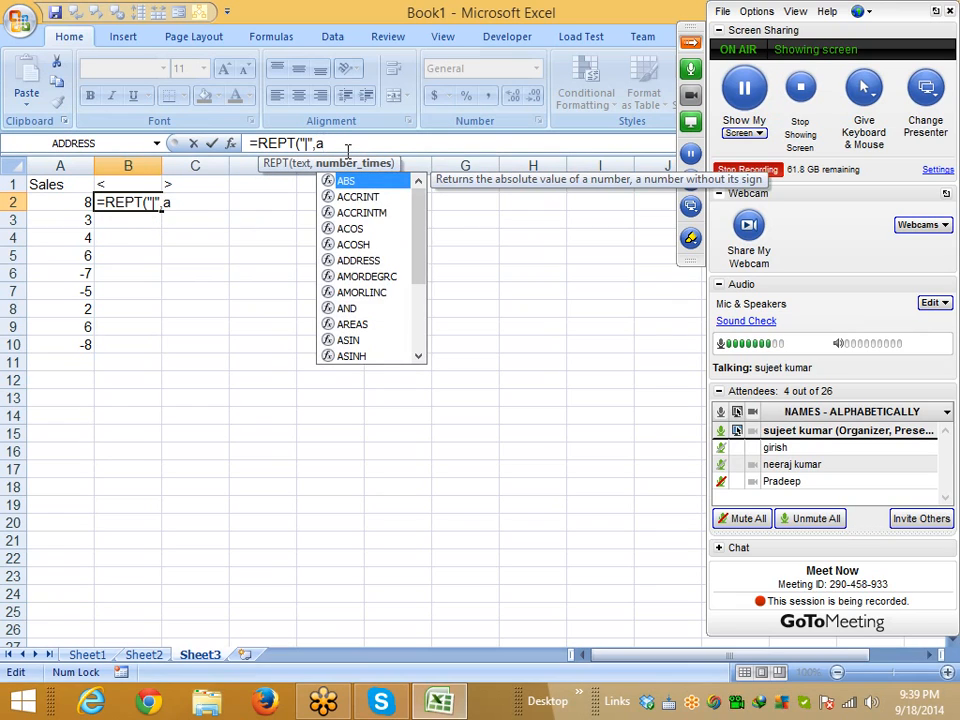
pyautogui.write('bs')
pyautogui.press('Tab')
pyautogui.click(75, 202)
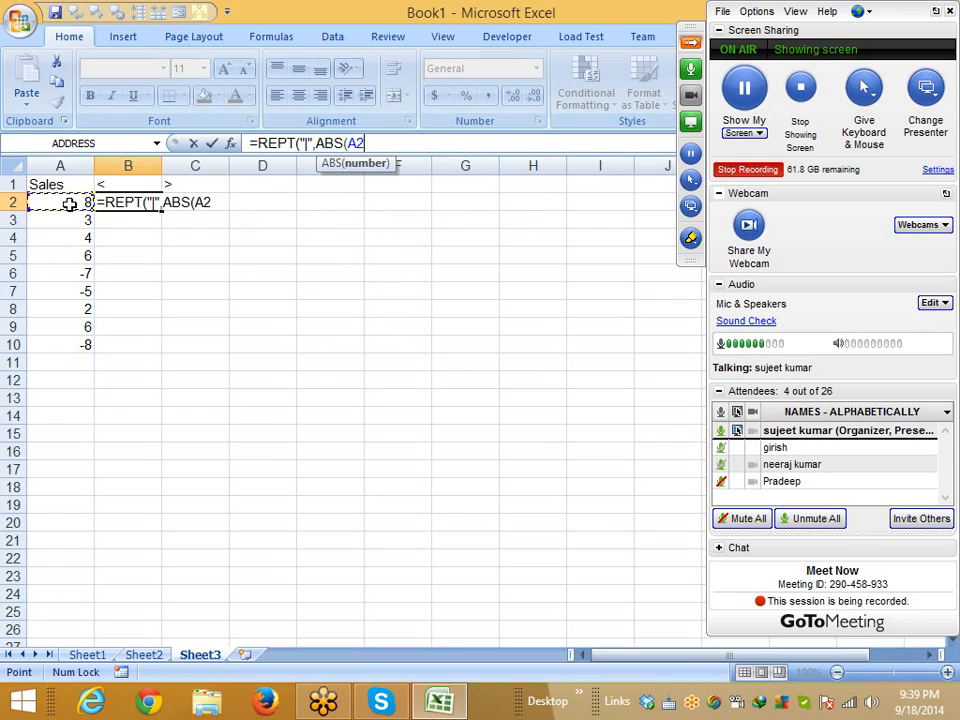
pyautogui.write(')')
pyautogui.press('Return')
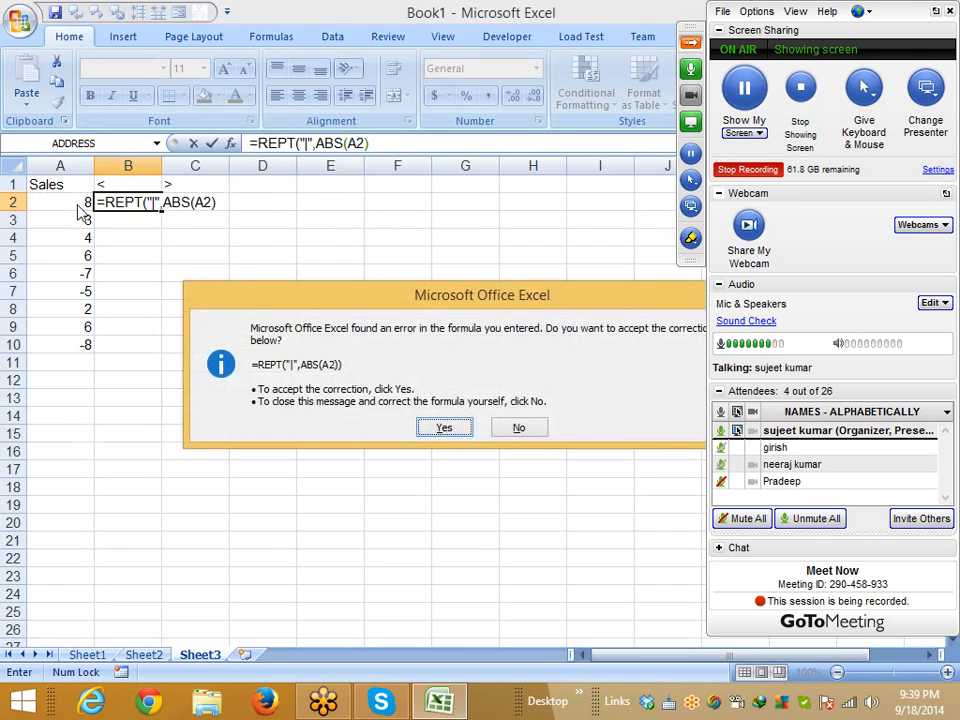
pyautogui.press('Return')
pyautogui.press('Up')
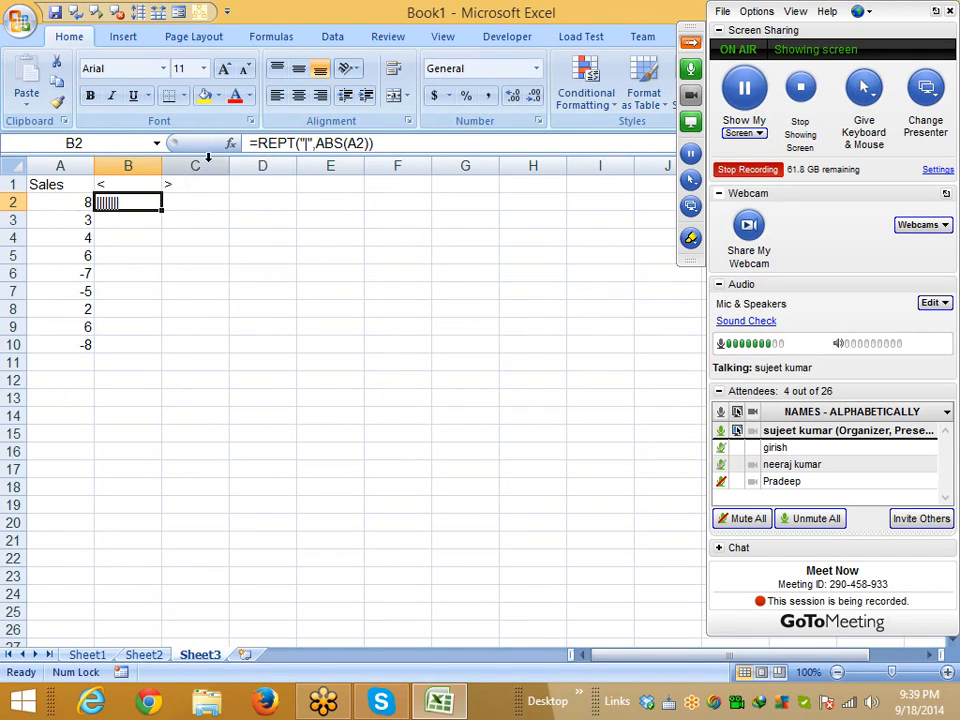
# Wrap B2's formula in IF(A2<0, …, "") so bars show only for negative sales
pyautogui.click(251, 143)
pyautogui.write('IF(')
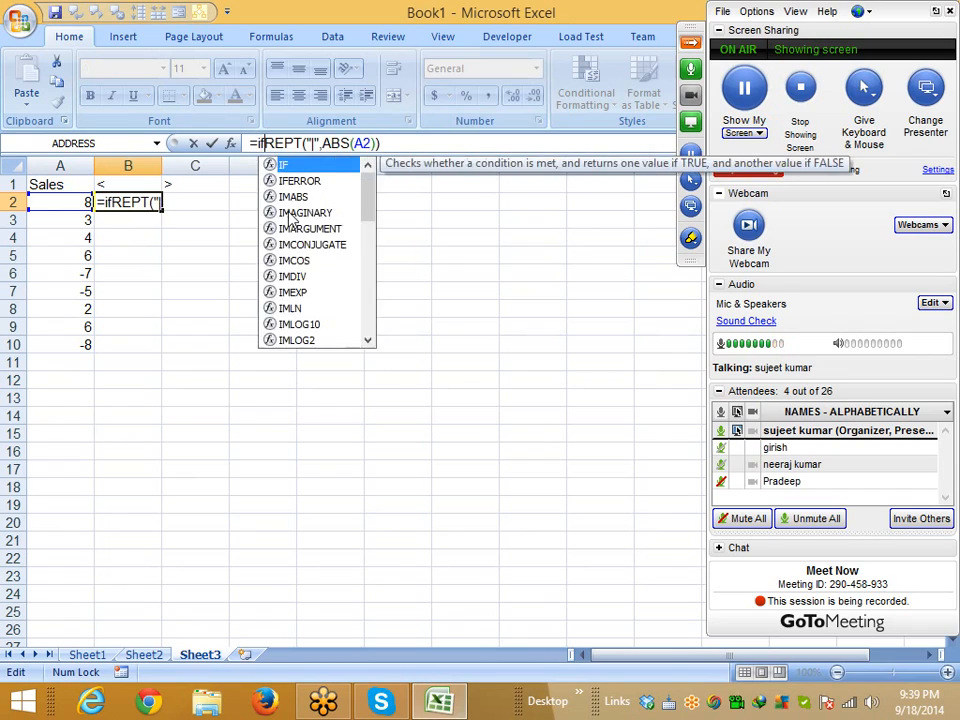
pyautogui.click(78, 202)
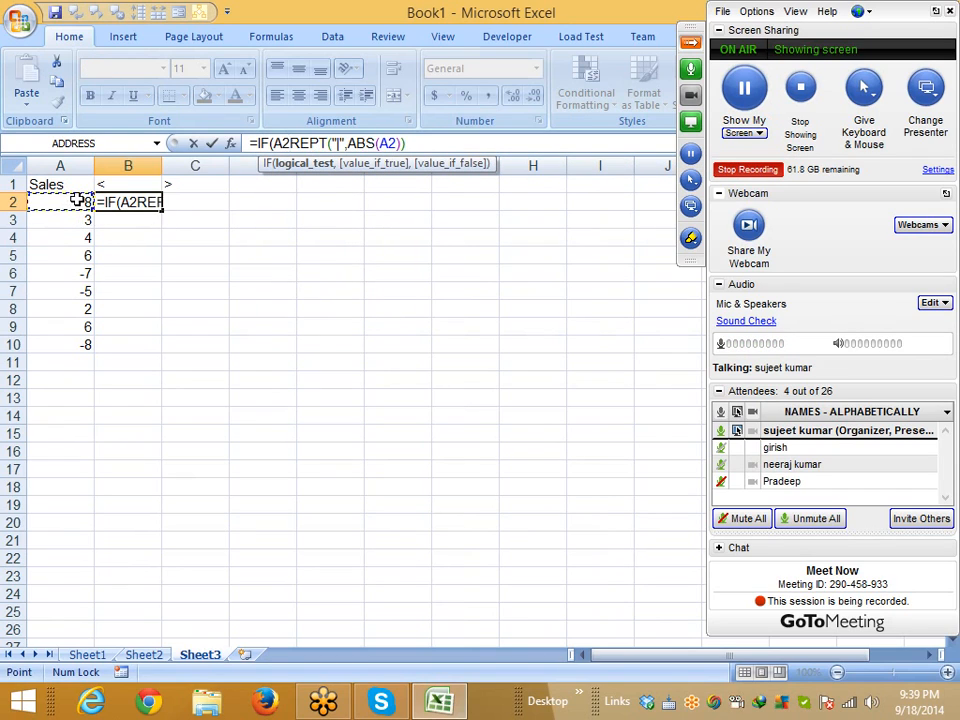
pyautogui.write('<0,')
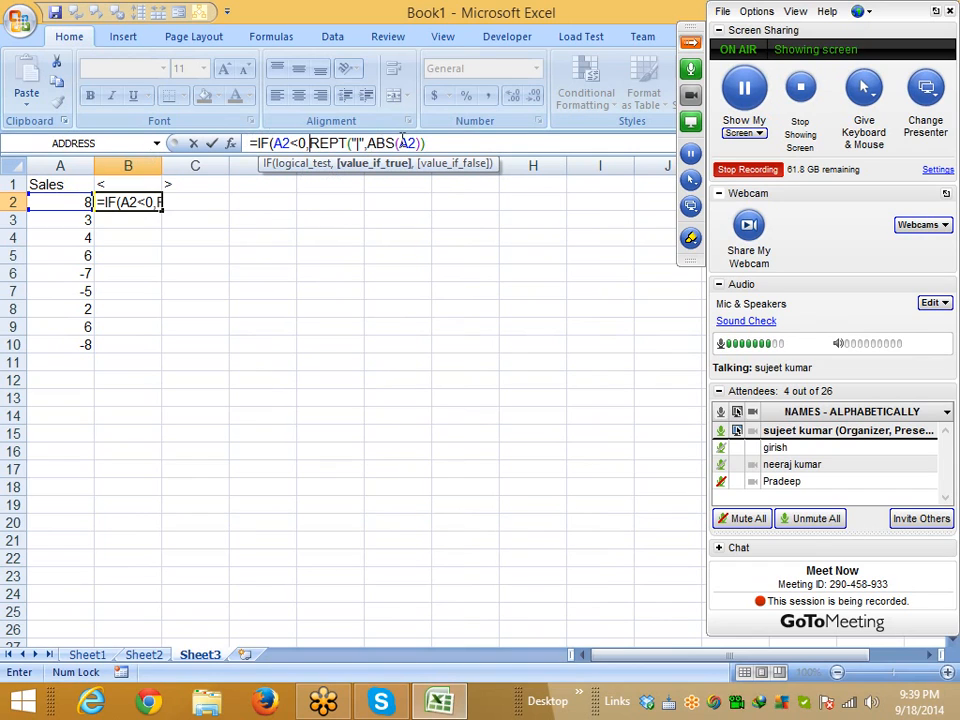
pyautogui.click(468, 147)
pyautogui.write(',""')
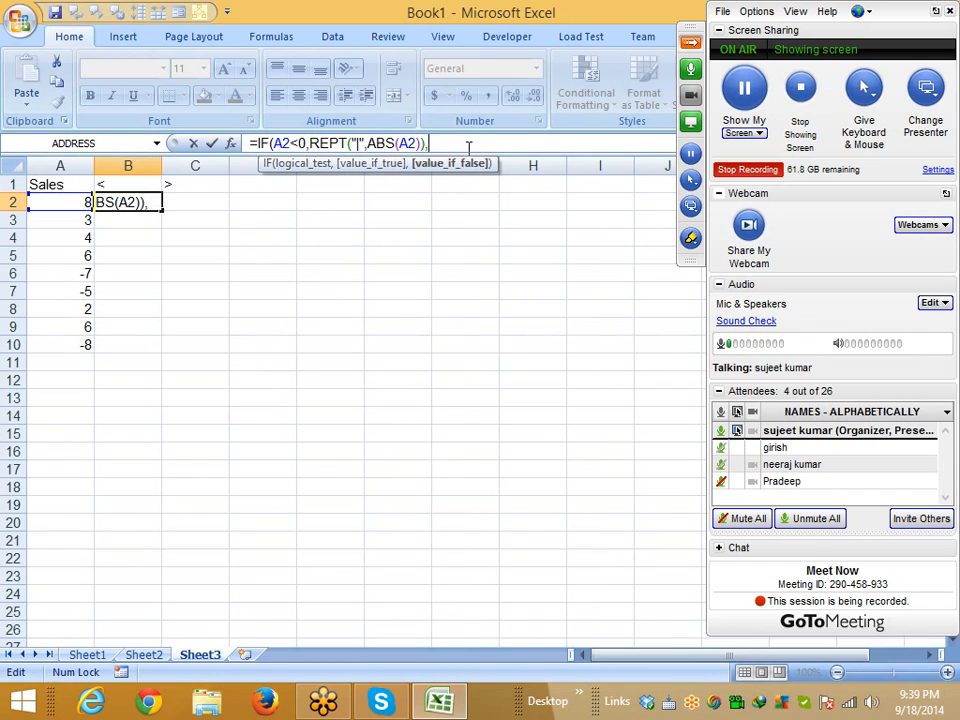
pyautogui.press('Return')
pyautogui.press('Return')
# Select B2:B10 and fill the IF/REPT/ABS formula down with Ctrl+D
pyautogui.press('Left')
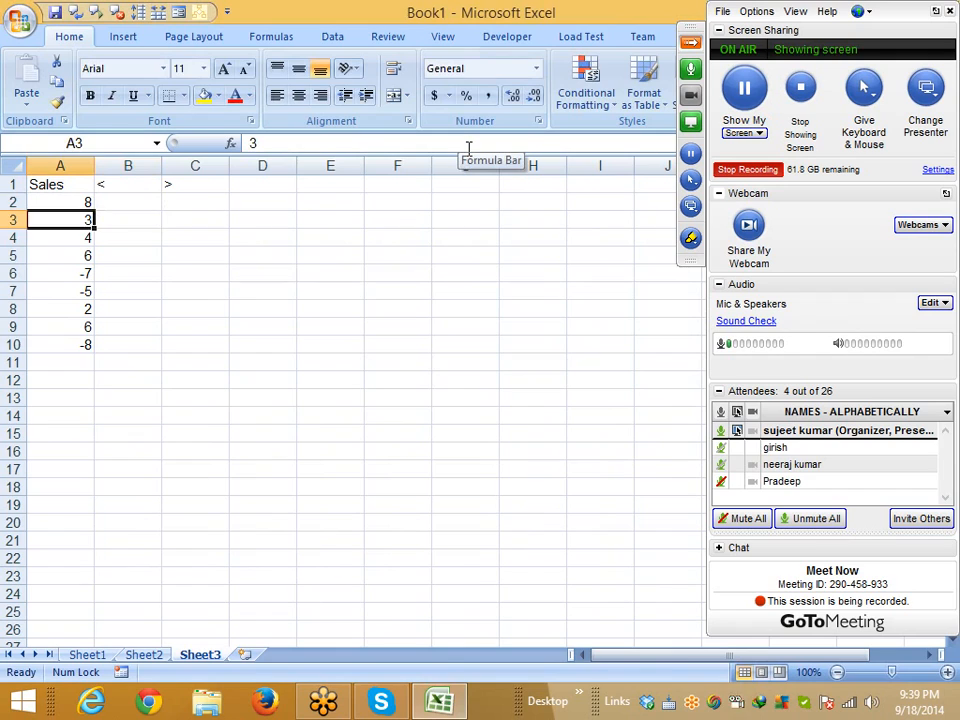
pyautogui.hotkey('ctrl', 'Down')
pyautogui.press('Right')
pyautogui.hotkey('ctrl', 'Up')
pyautogui.press('Left')
pyautogui.hotkey('ctrl', 'Down')
pyautogui.press('Right')
pyautogui.hotkey('ctrl', 'shift', 'Up')
pyautogui.hotkey('ctrl', 'd')
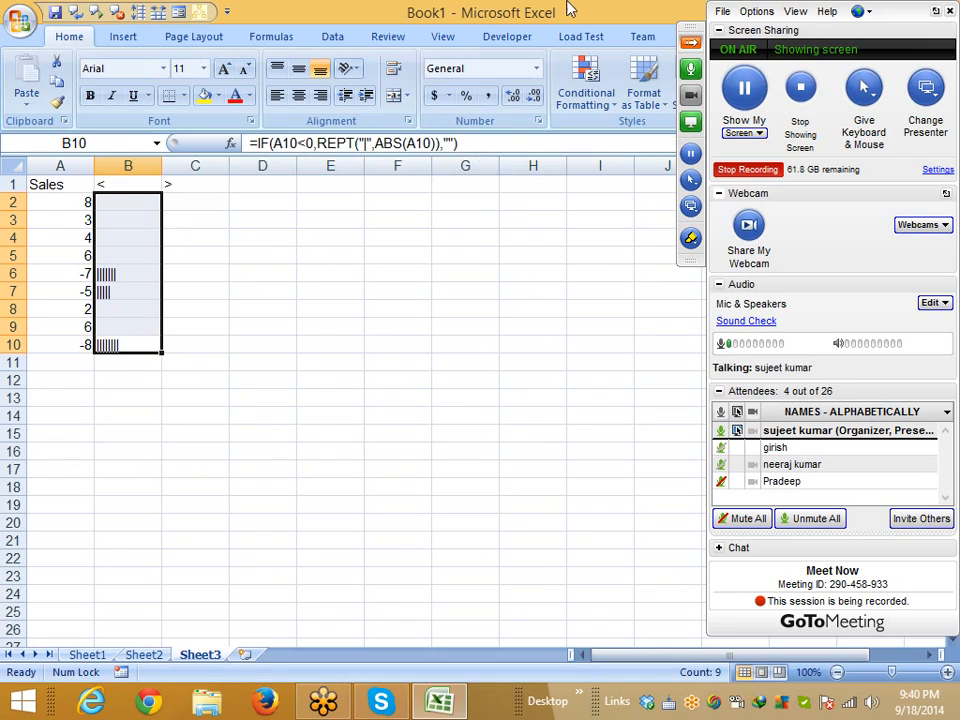
# Right-align the bars in column B and paste B2's bar formula into C2
pyautogui.click(320, 95)
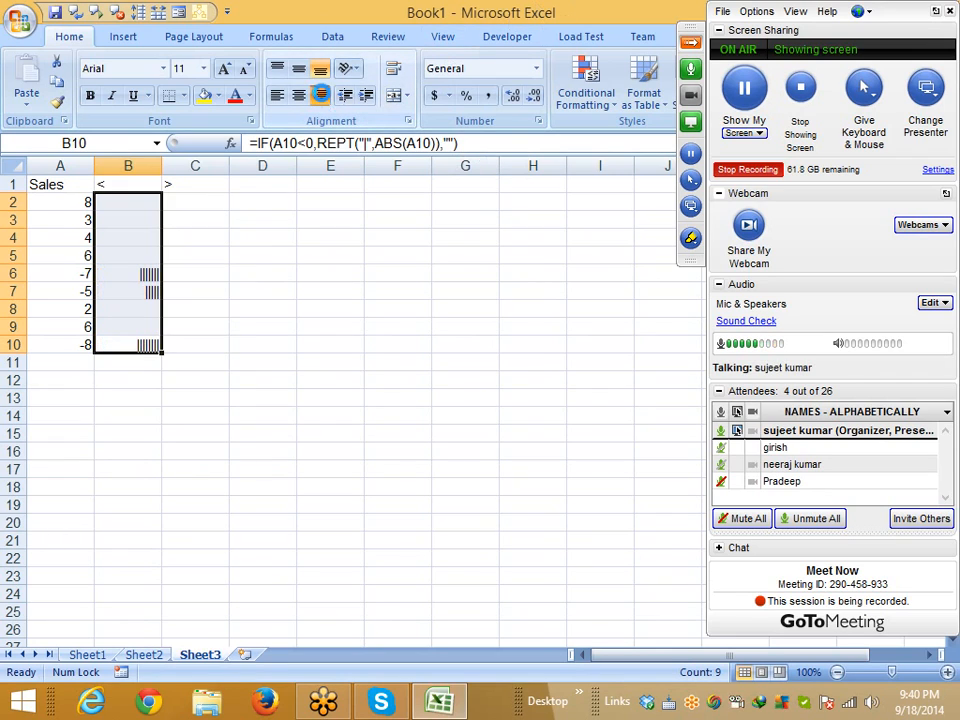
pyautogui.click(142, 202)
pyautogui.click(428, 146)
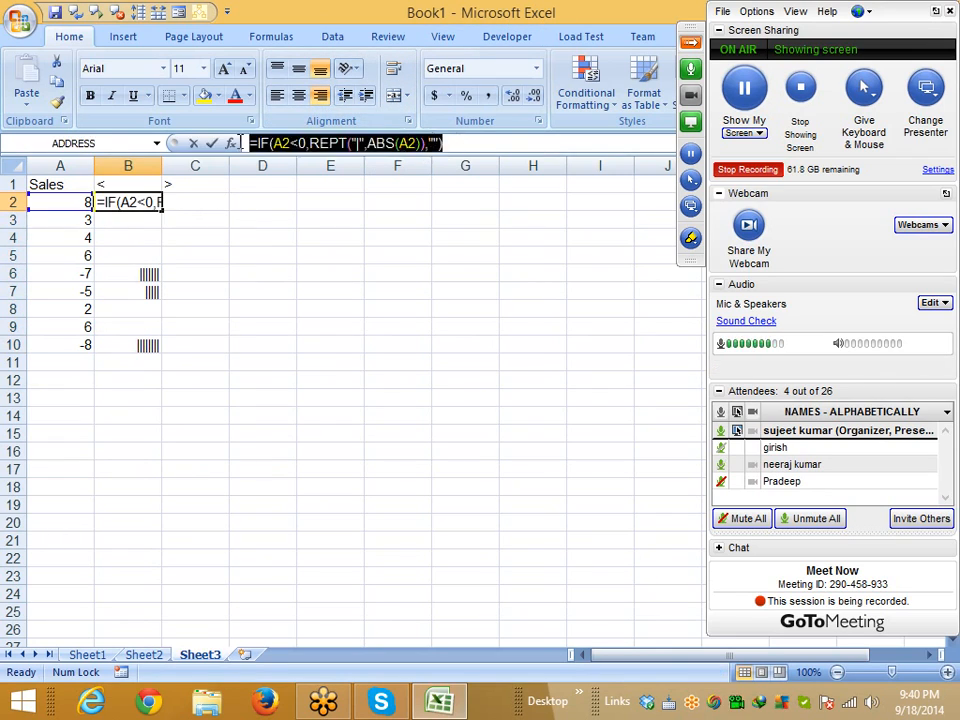
pyautogui.click(206, 143)
pyautogui.click(200, 203)
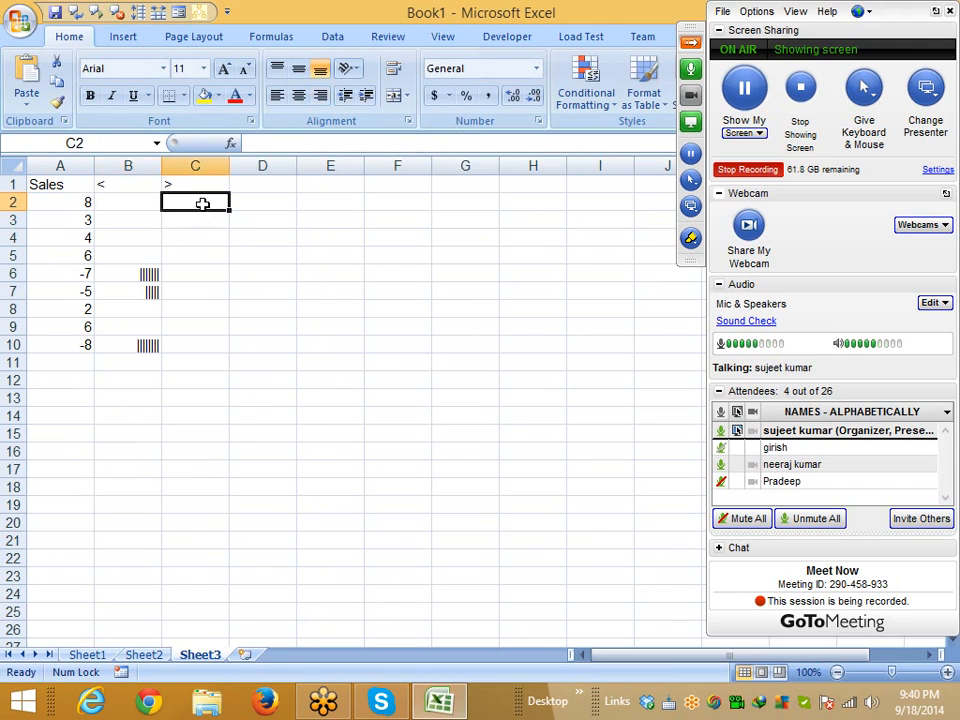
pyautogui.hotkey('ctrl', 'v')
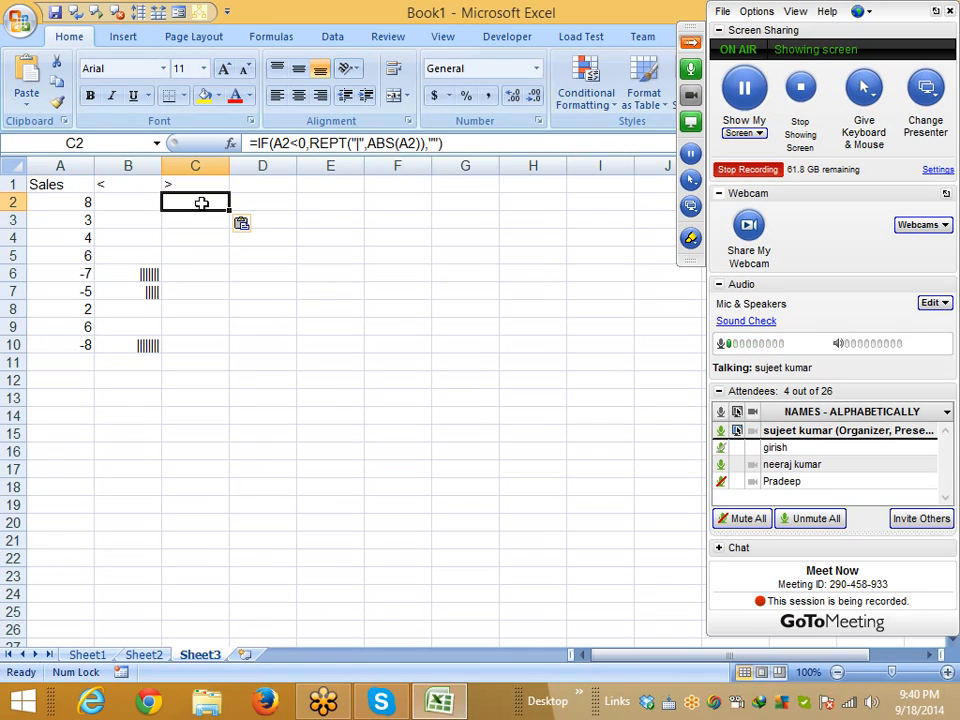
# Review the formulas in B6, C2 and B2, then select F17 for a test value
pyautogui.click(127, 273)
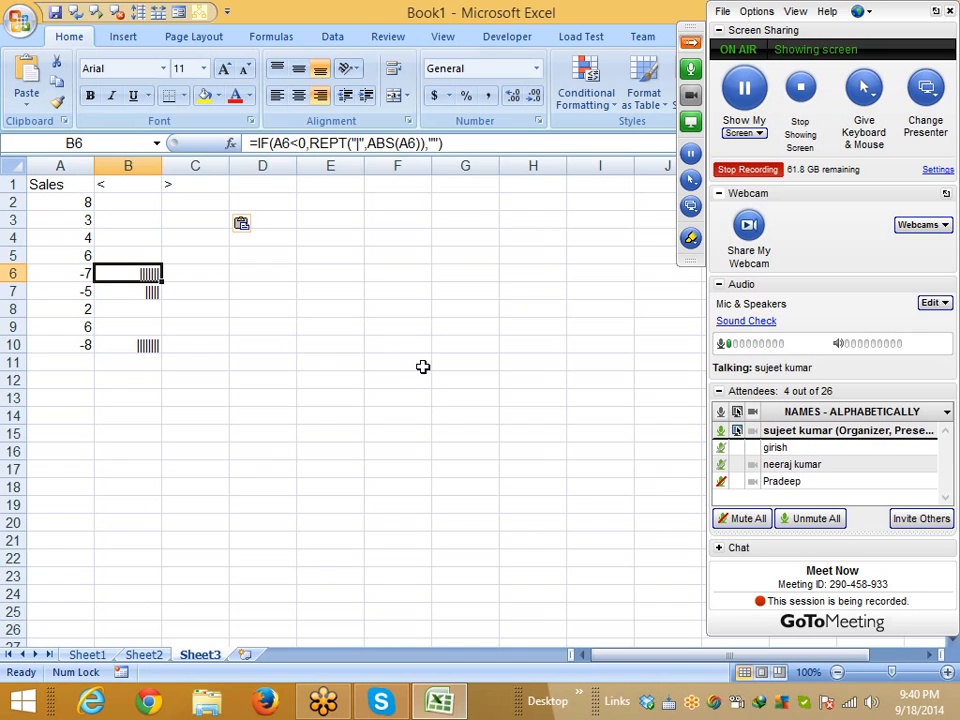
pyautogui.click(199, 203)
pyautogui.click(137, 205)
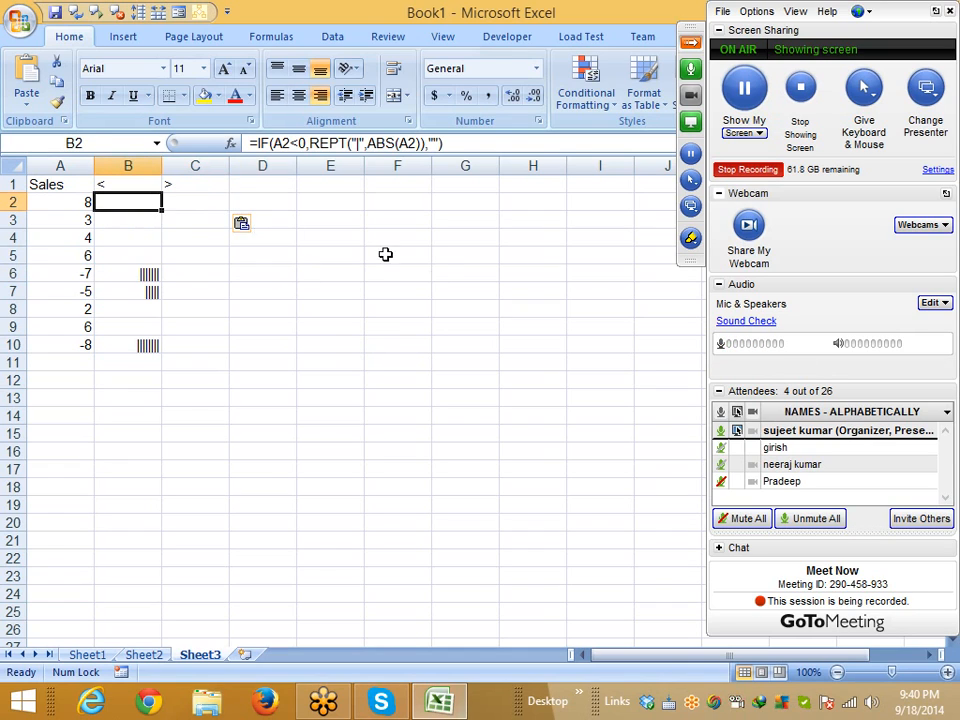
pyautogui.click(376, 472)
# Enter -1 in F17 and =ABS(F17) in G17
pyautogui.write('-1')
pyautogui.press('Tab')
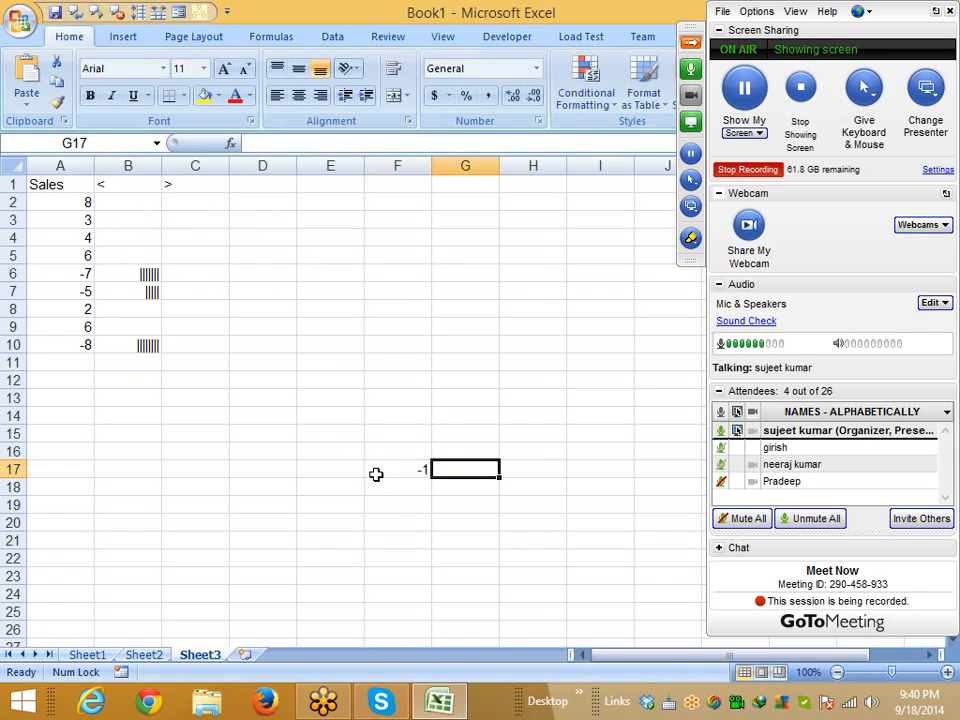
pyautogui.write('=')
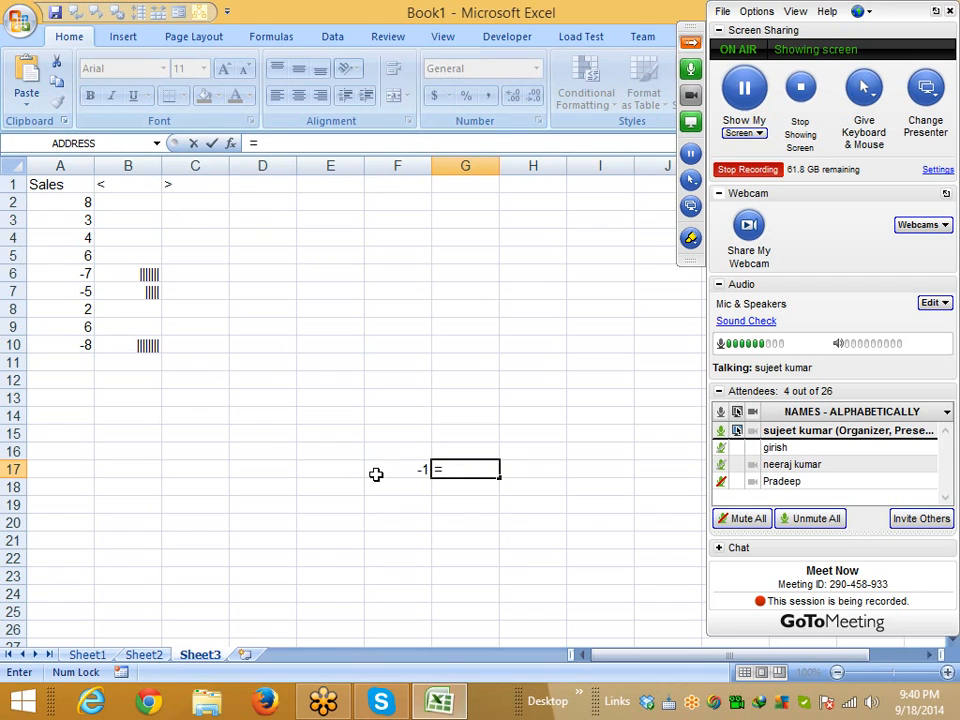
pyautogui.write('abs')
pyautogui.press('Tab')
pyautogui.click(376, 474)
pyautogui.press('Return')
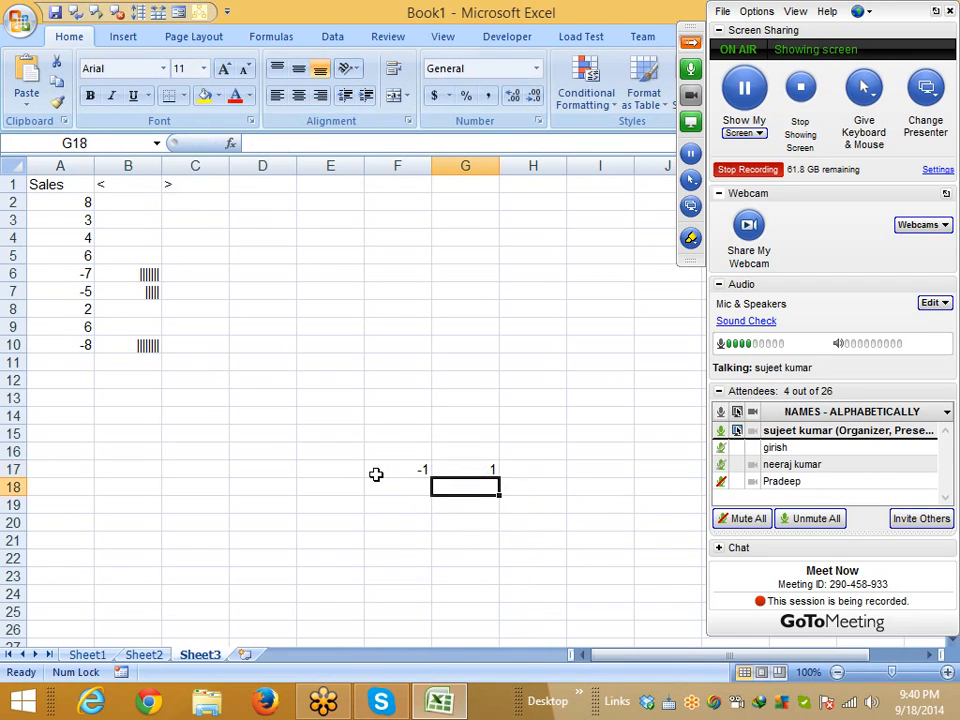
# Change F17 to 1 and then to -85 to see G17's absolute value update
pyautogui.press('Up')
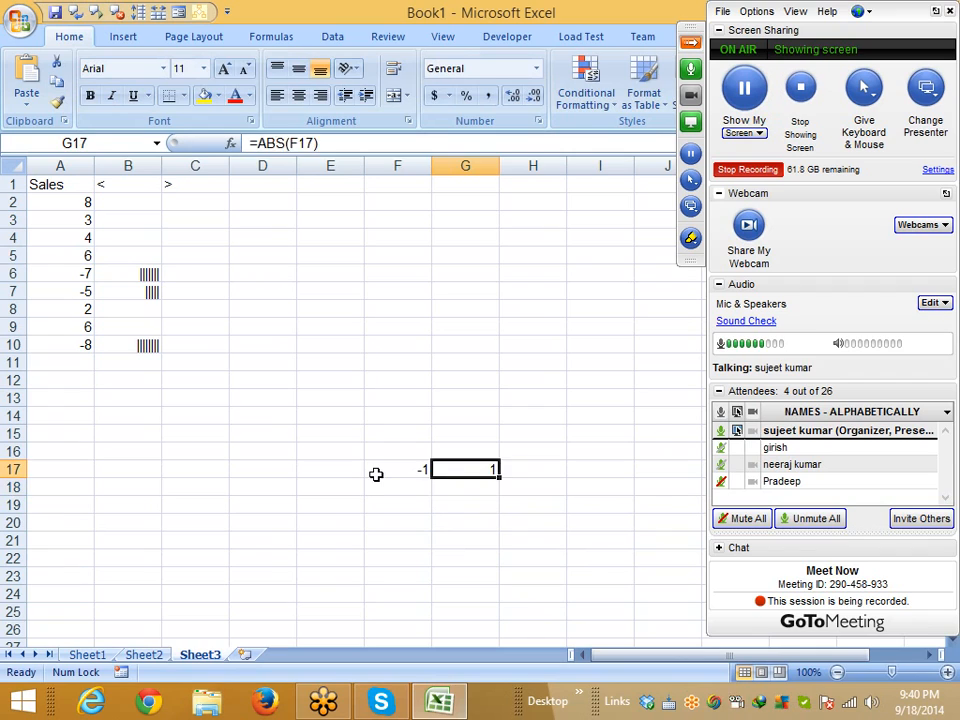
pyautogui.press('Left')
pyautogui.write('1')
pyautogui.press('Return')
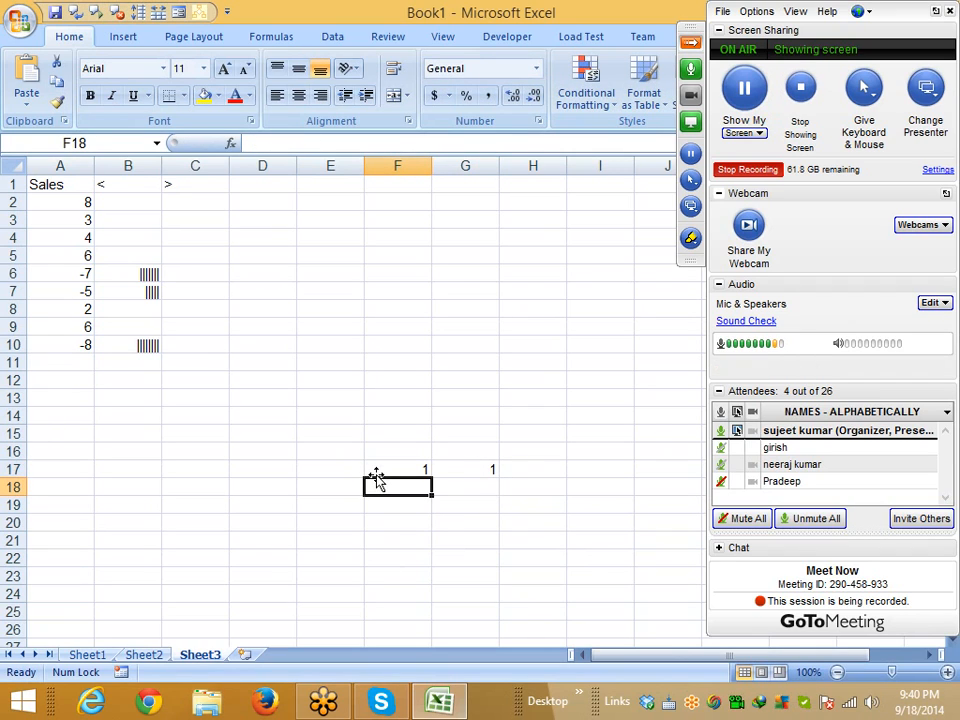
pyautogui.click(408, 469)
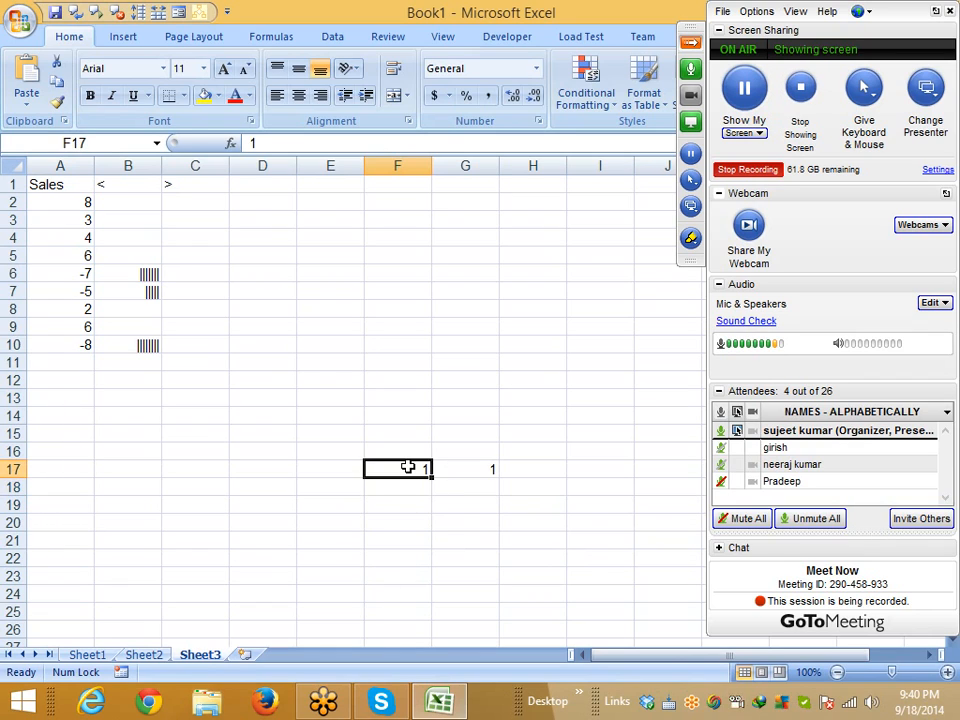
pyautogui.write('-85')
pyautogui.press('Return')
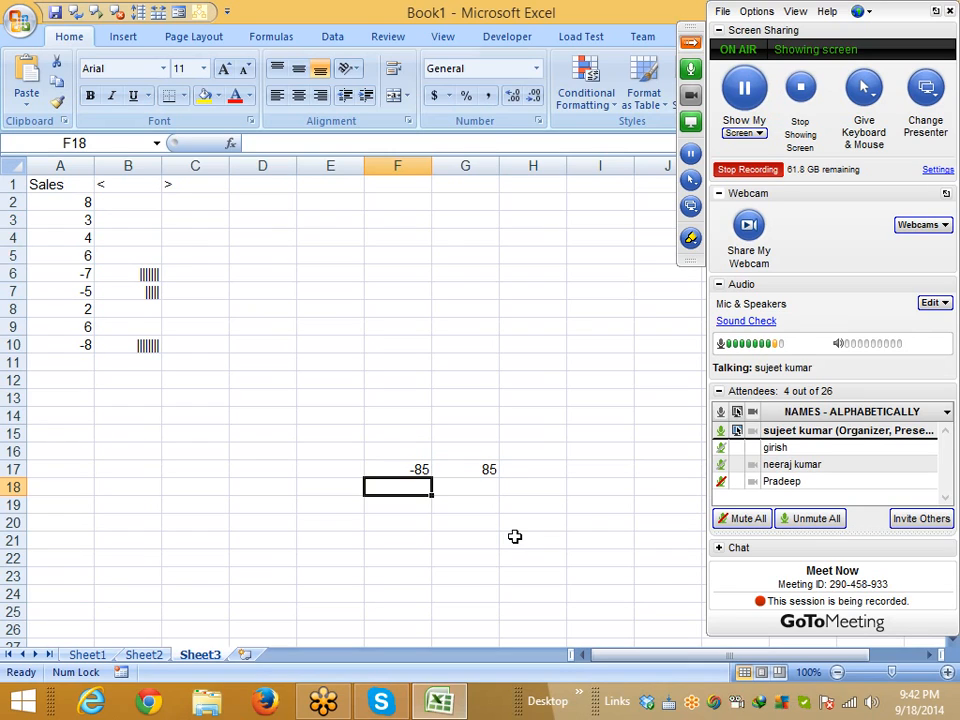
# Copy B2's formula into C2 and change < to >, giving =IF(A2>0,REPT("|",ABS(A2)),"")
pyautogui.click(133, 203)
pyautogui.moveTo(456, 141); pyautogui.dragTo(240, 147)
pyautogui.hotkey('ctrl', 'c')
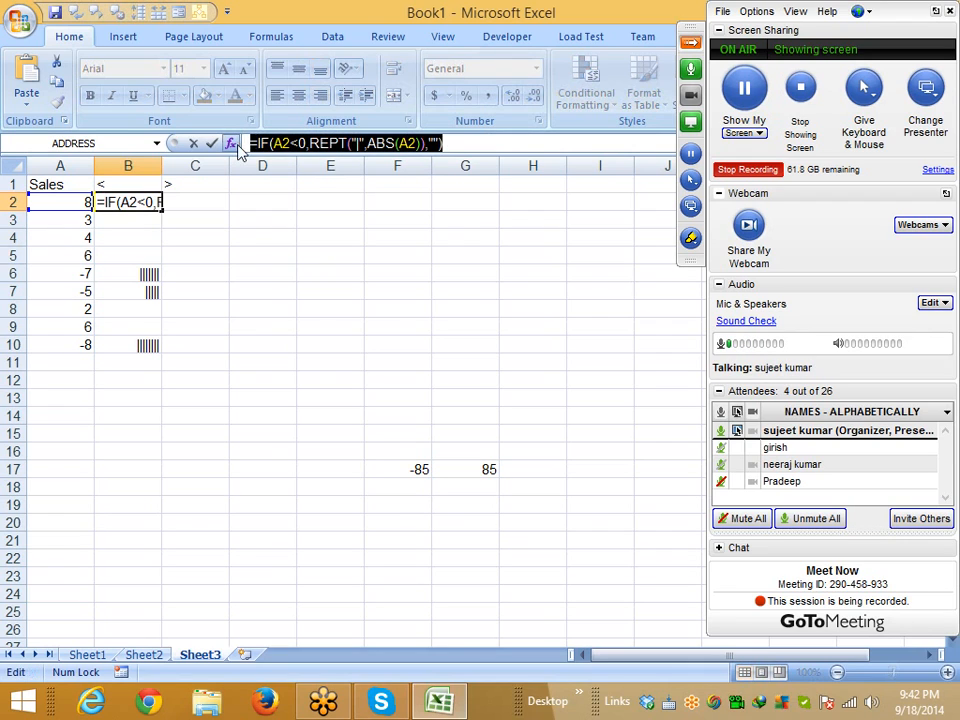
pyautogui.press('Escape')
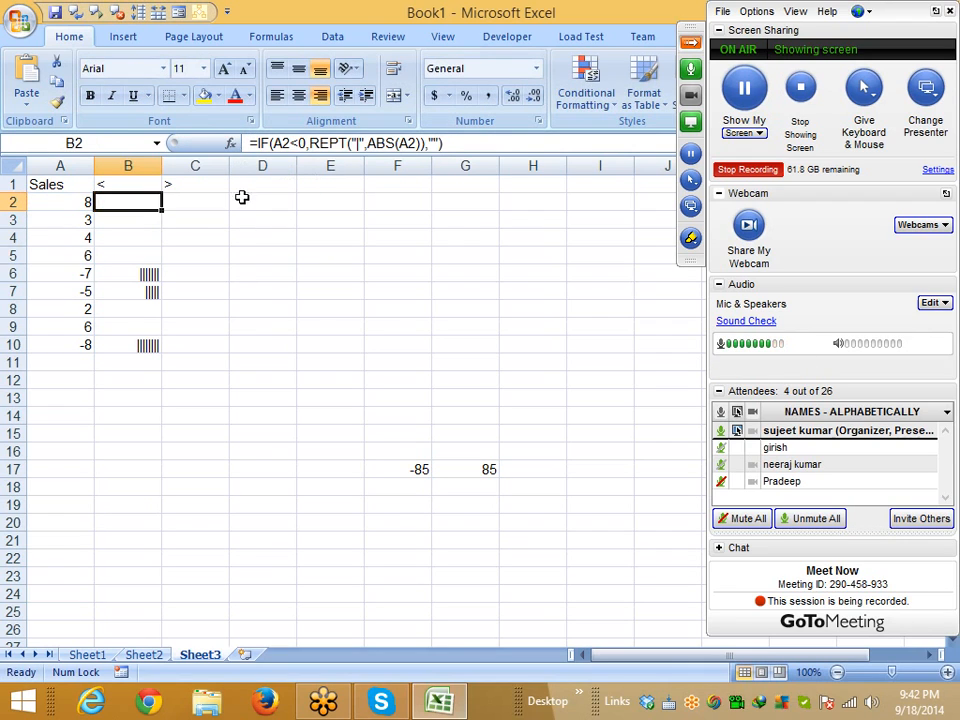
pyautogui.click(210, 203)
pyautogui.hotkey('ctrl', 'v')
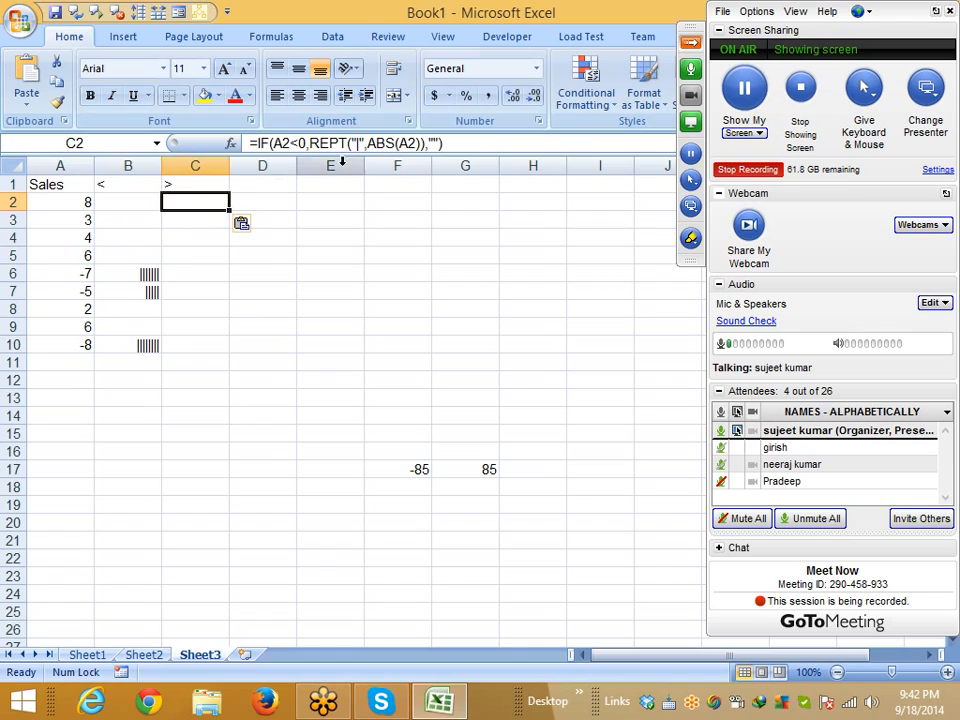
pyautogui.click(295, 143)
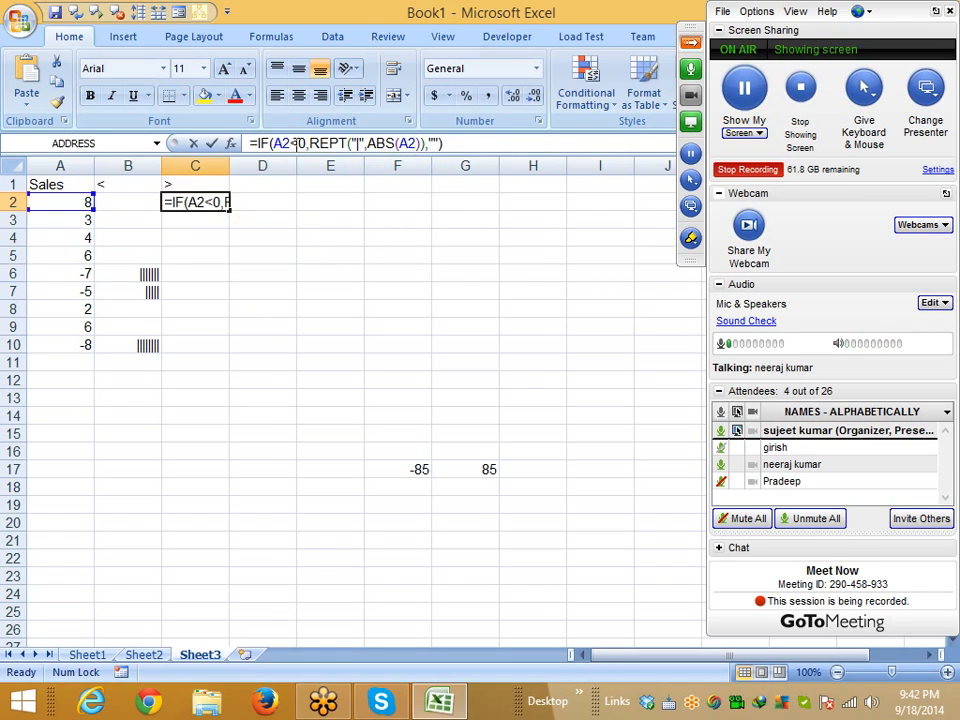
pyautogui.press('BackSpace')
pyautogui.write('>')
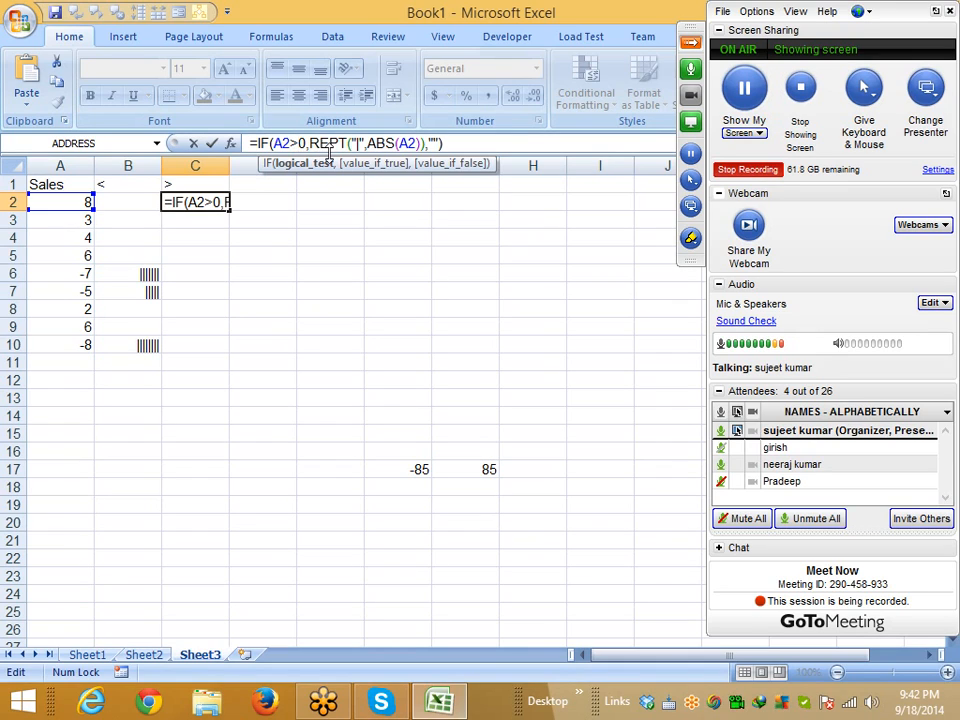
pyautogui.press('Return')
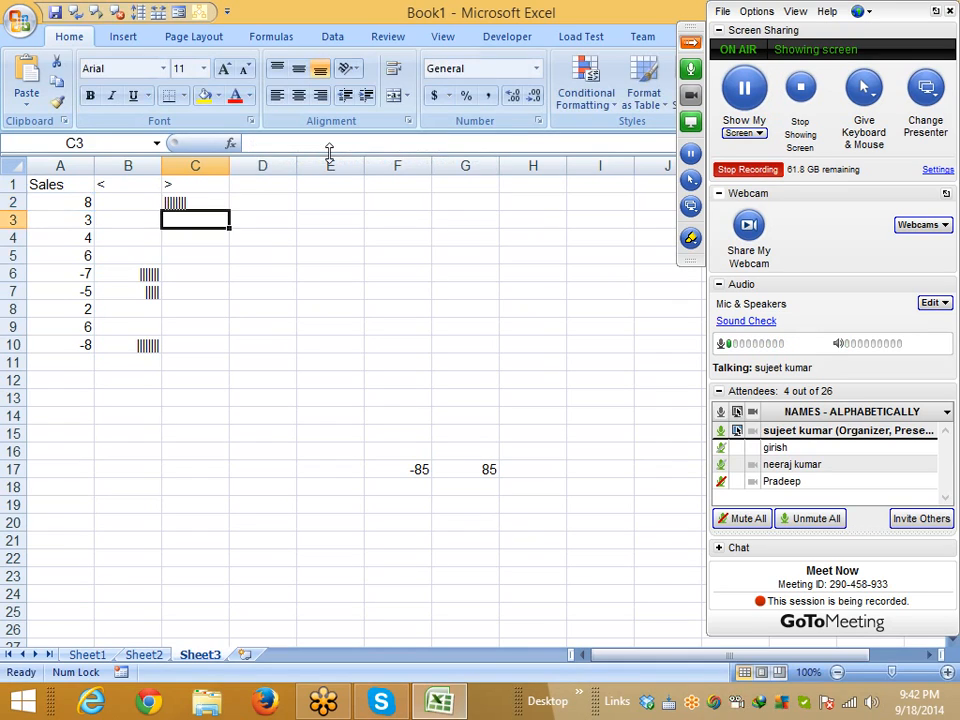
pyautogui.click(204, 200)
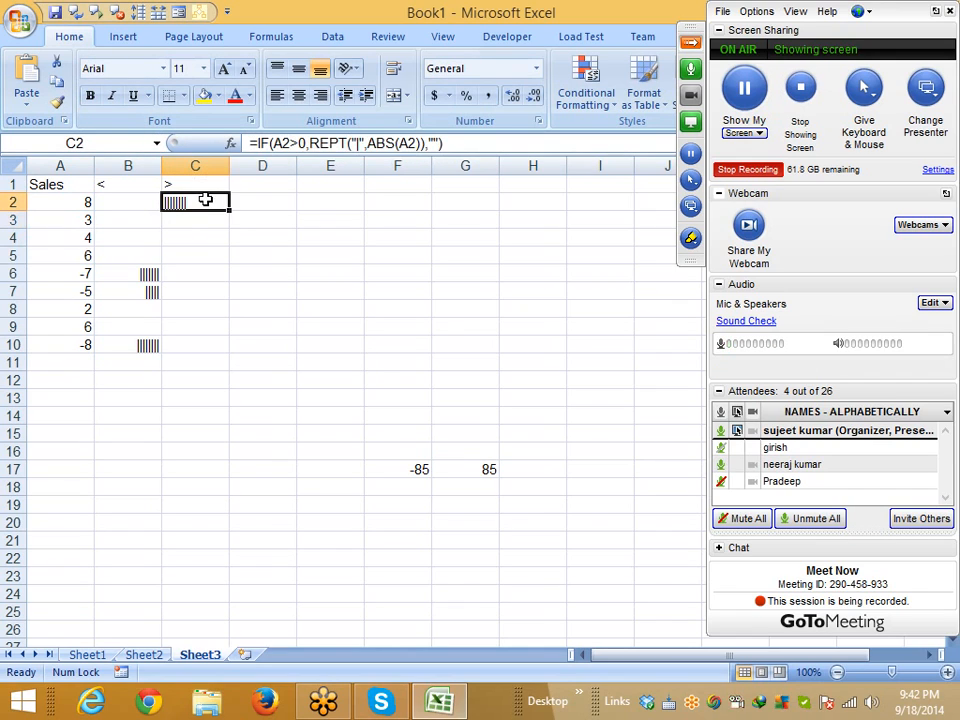
# Fill the C2 bar formula down to C10 and enter the letter a in B14
pyautogui.moveTo(229, 210); pyautogui.dragTo(229, 350)
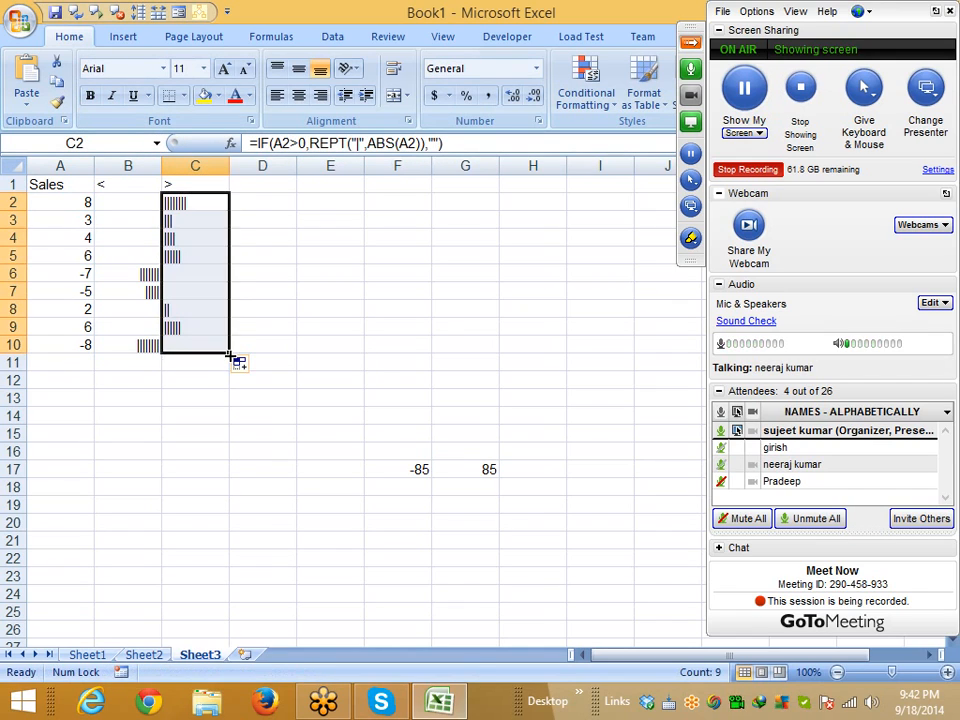
pyautogui.click(122, 414)
pyautogui.write('a')
pyautogui.press('Tab')
# Enter =REPT(B14,-5) in C14 to see it return #VALUE!
pyautogui.write('=re')
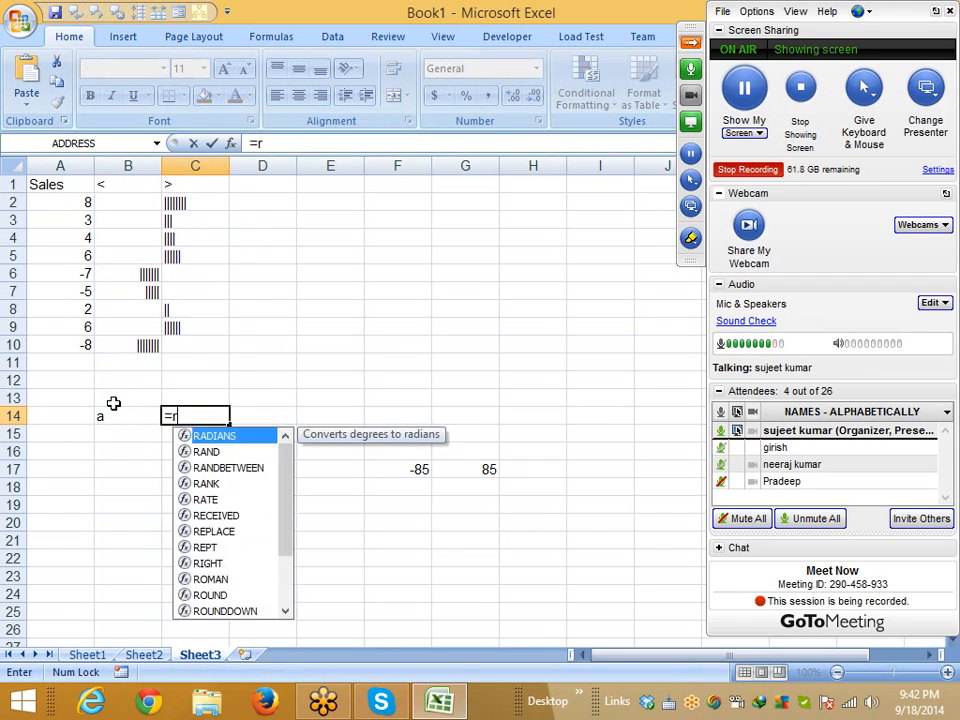
pyautogui.press('Down')
pyautogui.press('Down')
pyautogui.press('Tab')
pyautogui.press('Left')
pyautogui.write(',-5')
pyautogui.press('Return')
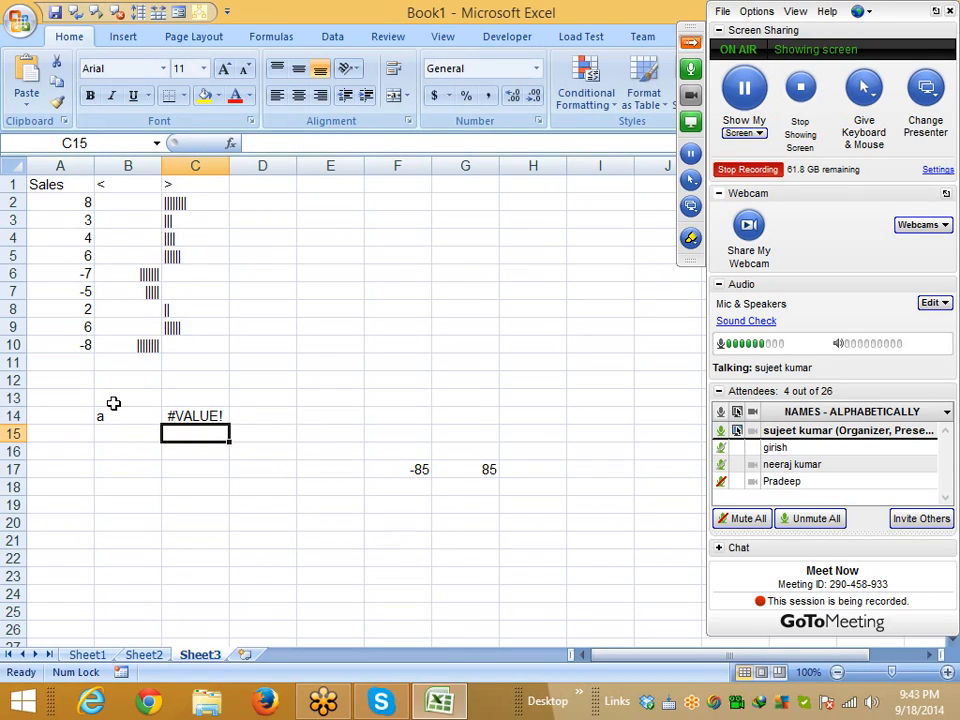
pyautogui.press('Up')
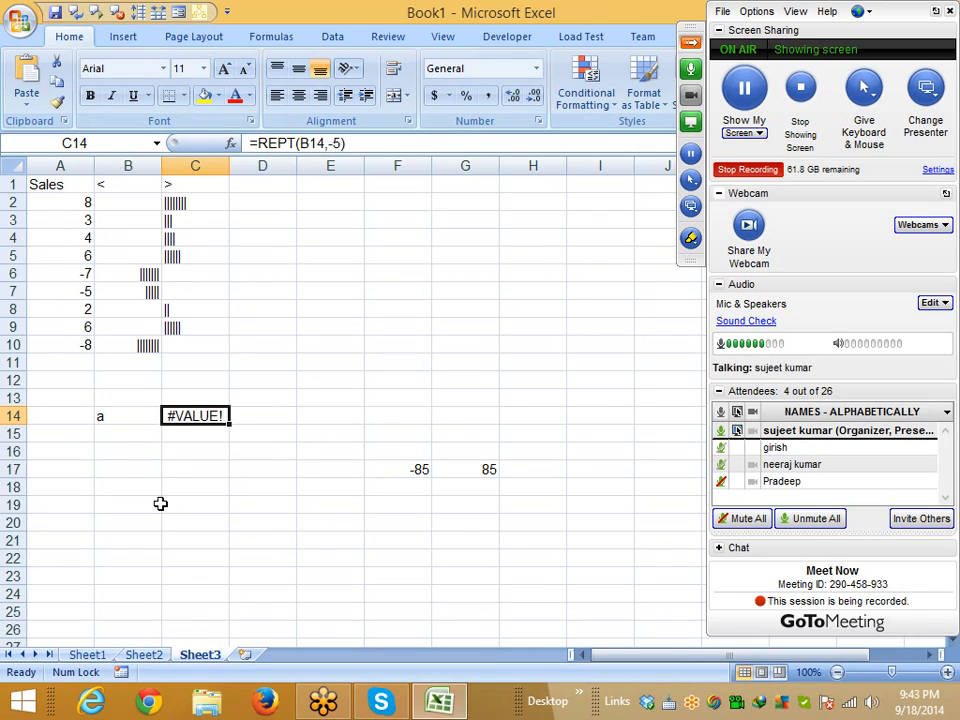
pyautogui.click(133, 207)
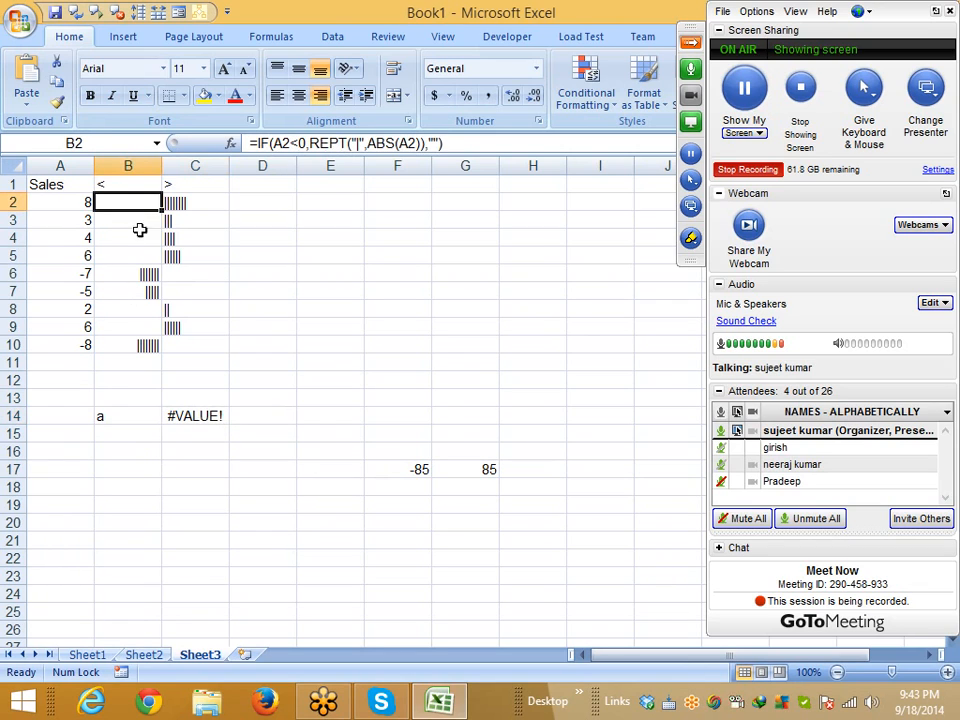
# Set the font of B2:C10 to Britannic Bold so the bars become solid
pyautogui.moveTo(125, 213); pyautogui.dragTo(126, 350)
pyautogui.moveTo(174, 216); pyautogui.dragTo(146, 349)
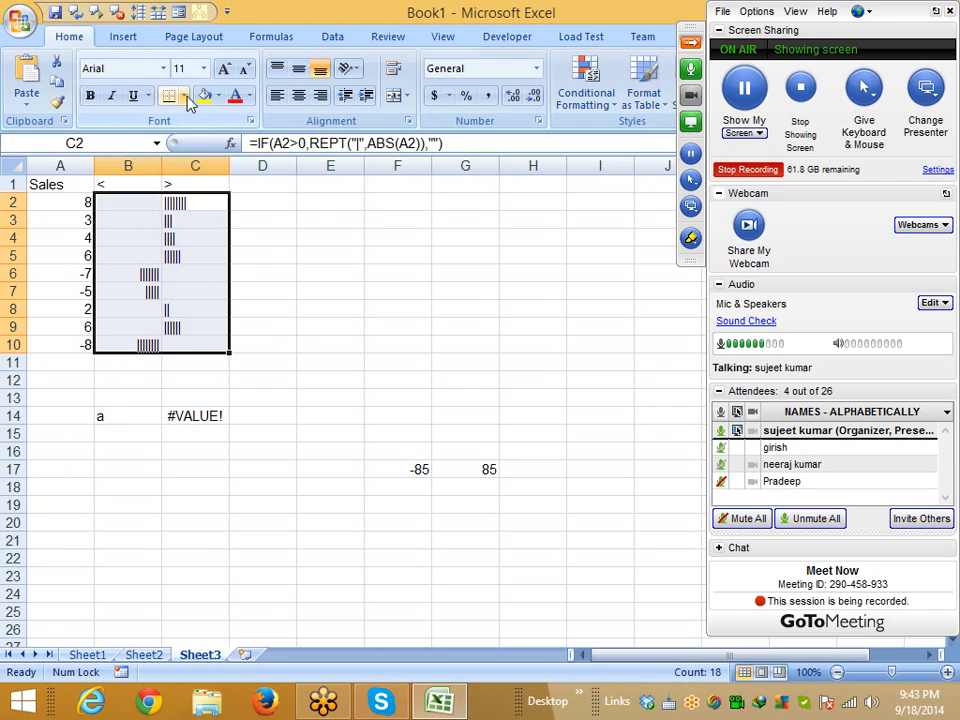
pyautogui.click(163, 68)
pyautogui.scroll(-6, 167, 380)
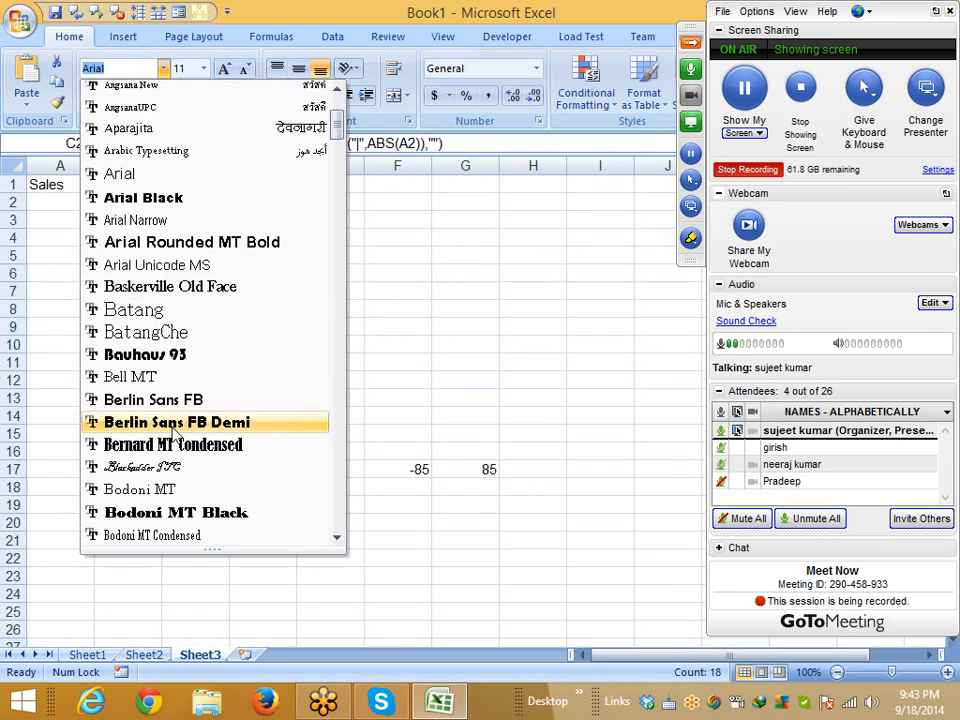
pyautogui.click(183, 468)
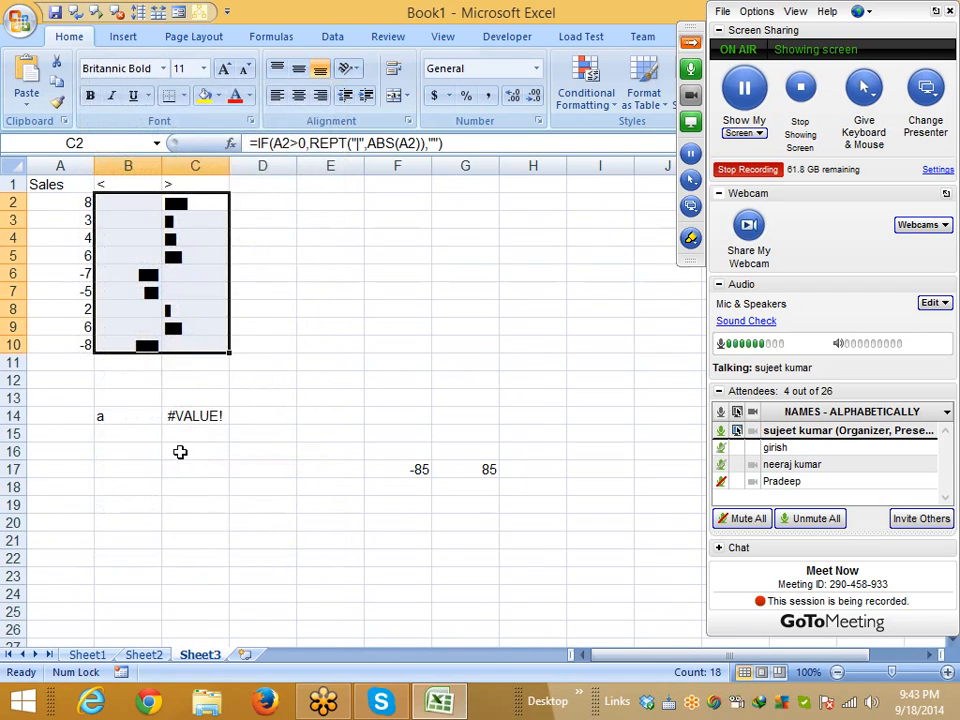
pyautogui.click(172, 414)
# Colour the column C bars light green and the column B bars red
pyautogui.moveTo(175, 185); pyautogui.dragTo(191, 345)
pyautogui.click(251, 97)
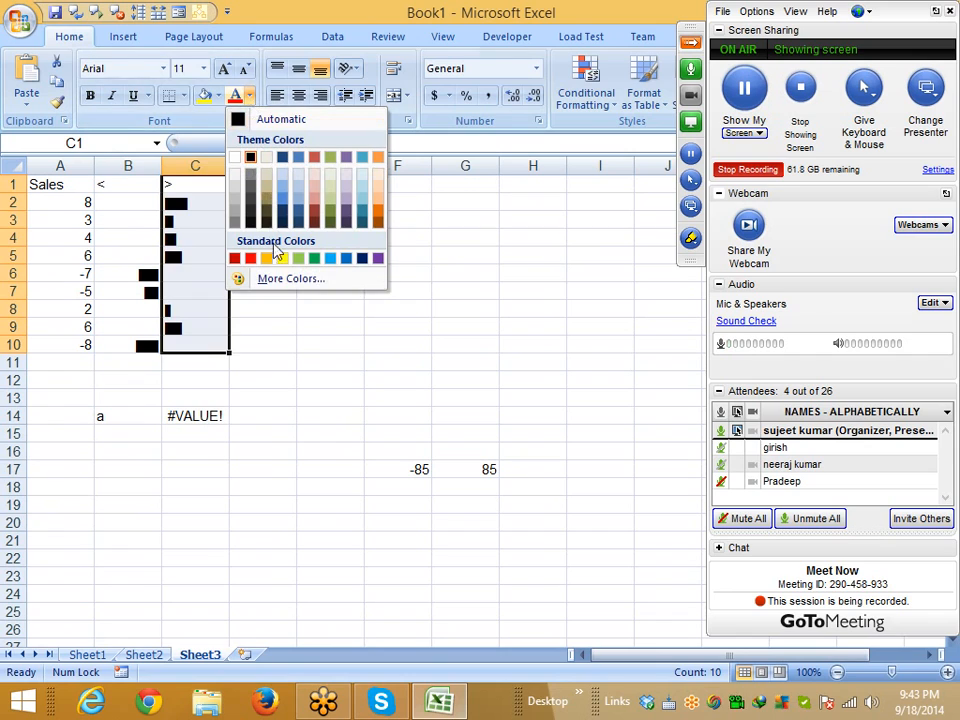
pyautogui.click(295, 260)
pyautogui.moveTo(155, 205); pyautogui.dragTo(146, 350)
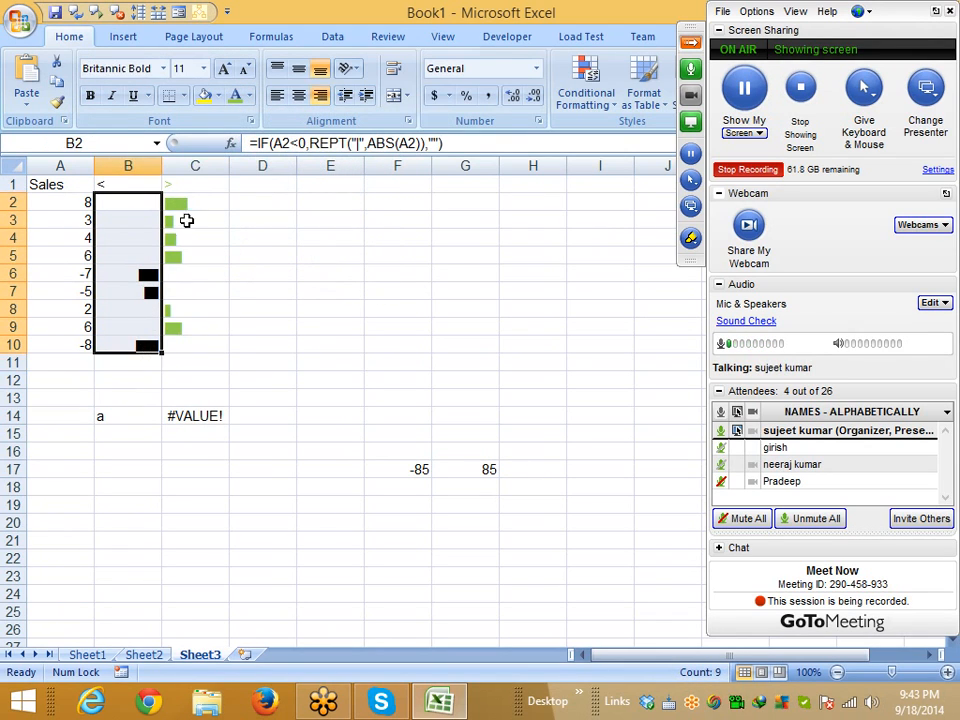
pyautogui.click(249, 96)
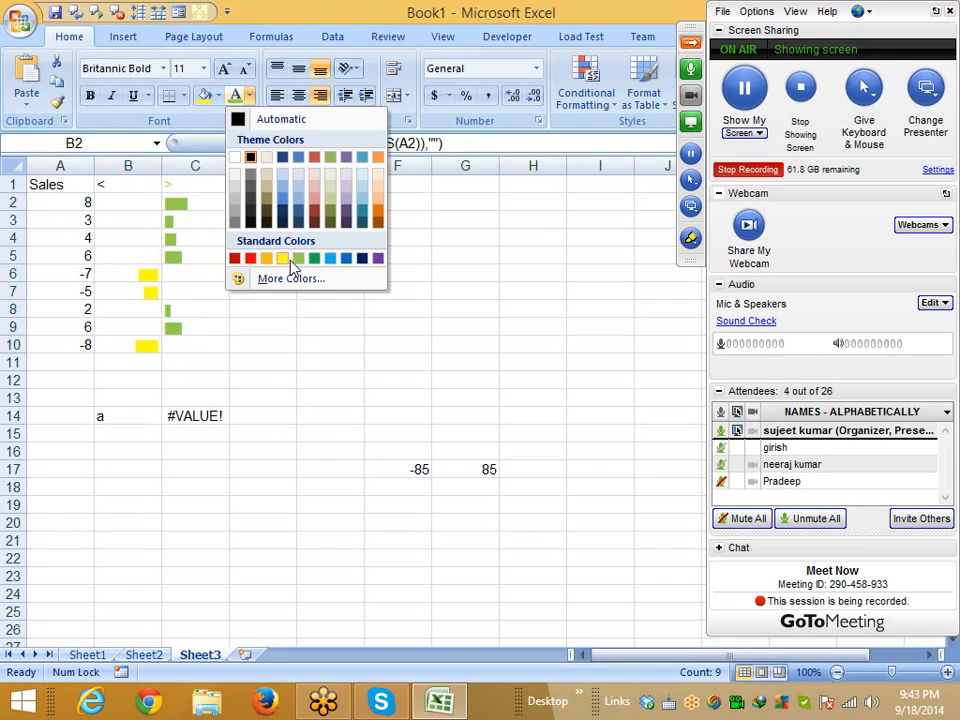
pyautogui.click(250, 258)
pyautogui.click(237, 288)
# Select the negative bar cells B2:B10 for bordering
pyautogui.moveTo(148, 210); pyautogui.dragTo(146, 346)
pyautogui.click(183, 97)
pyautogui.click(180, 225)
pyautogui.click(183, 96)
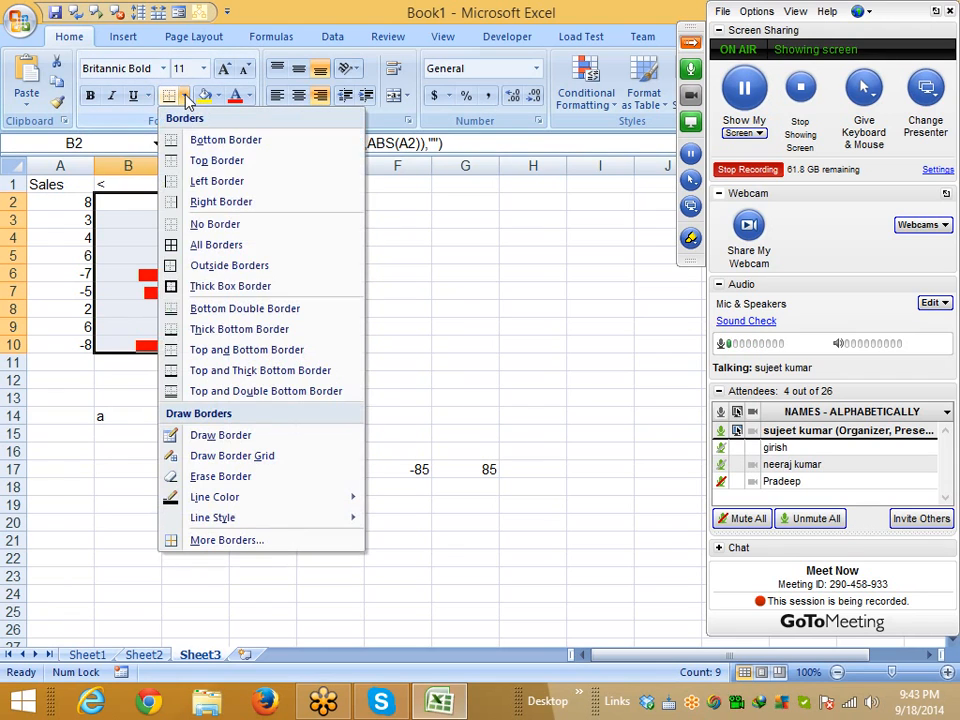
# Add a right border to B2:B10 and a top border to B11:C11
pyautogui.click(186, 203)
pyautogui.click(120, 396)
pyautogui.moveTo(135, 362); pyautogui.dragTo(184, 362)
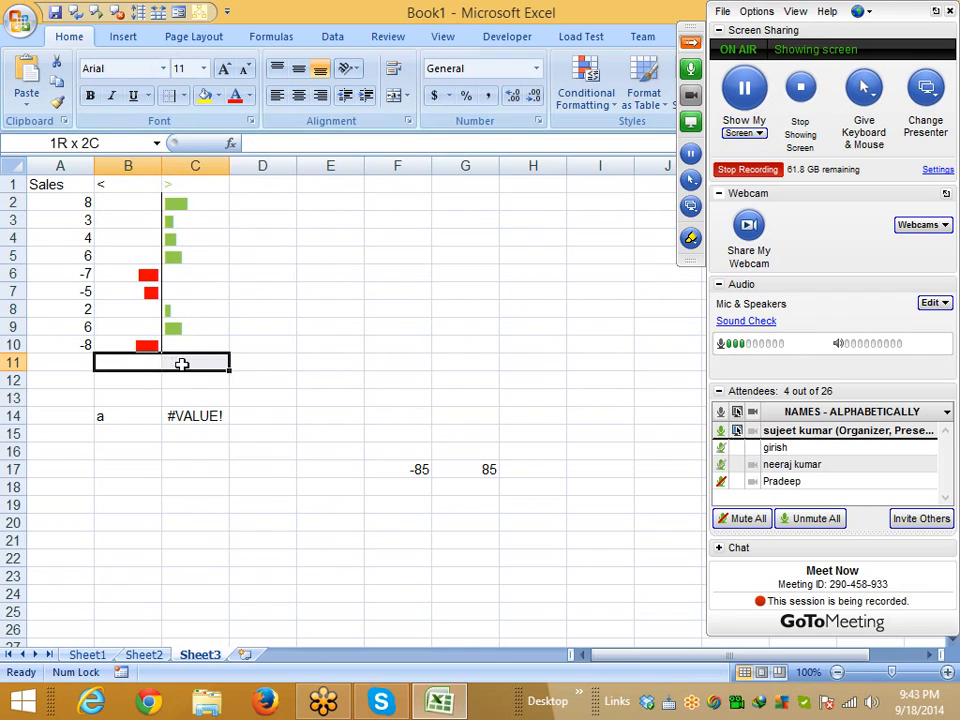
pyautogui.click(183, 96)
pyautogui.click(186, 163)
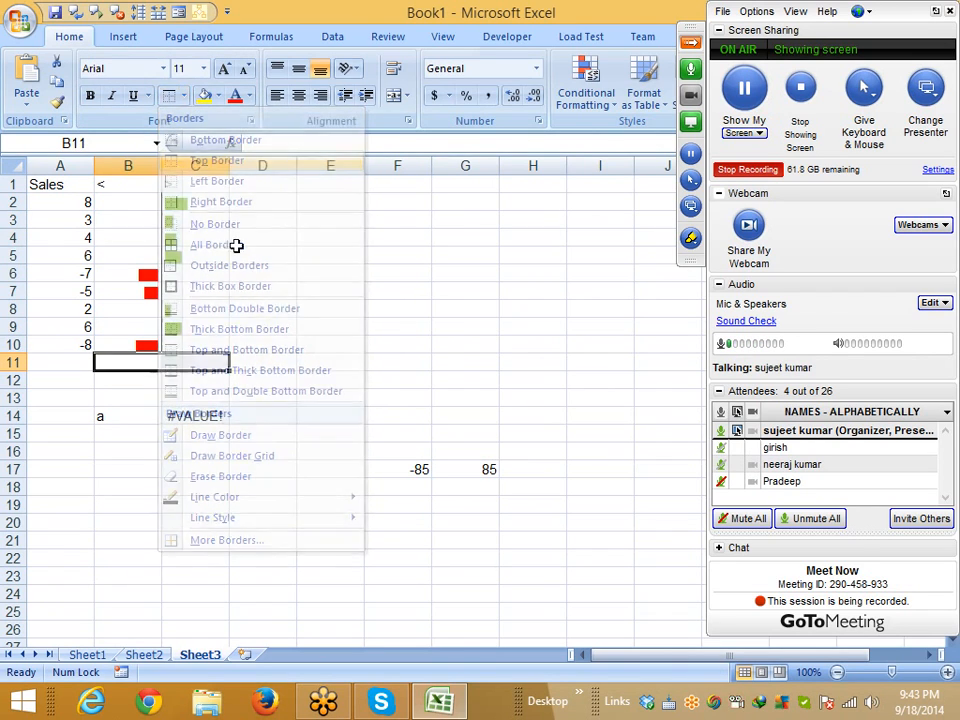
pyautogui.click(268, 372)
pyautogui.click(278, 436)
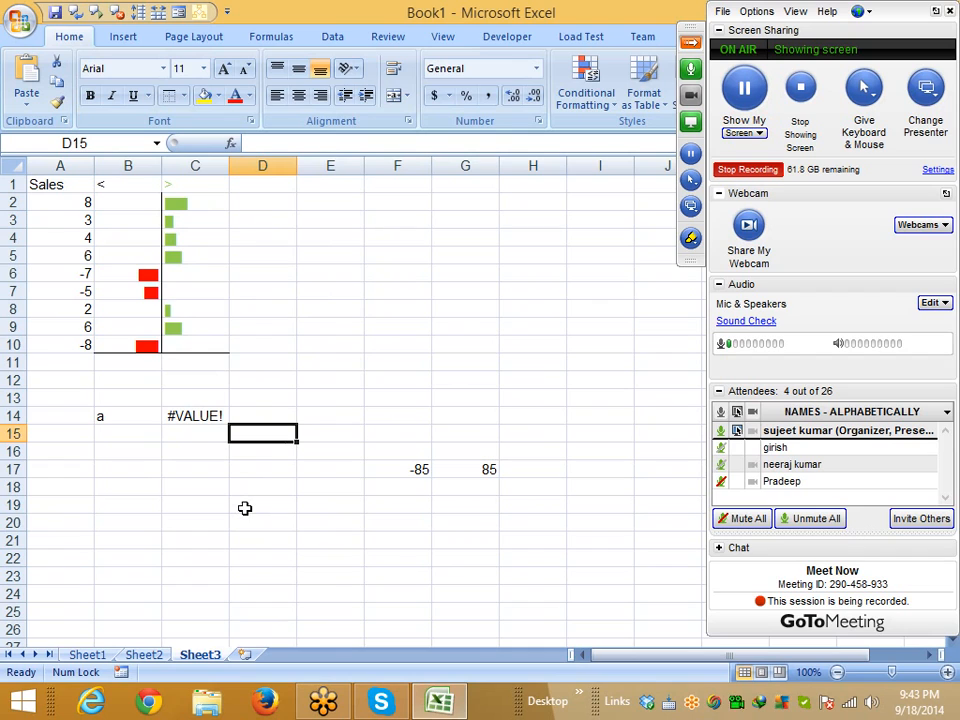
# Hide the worksheet gridlines, then check the formulas in B3 and B2
pyautogui.click(440, 36)
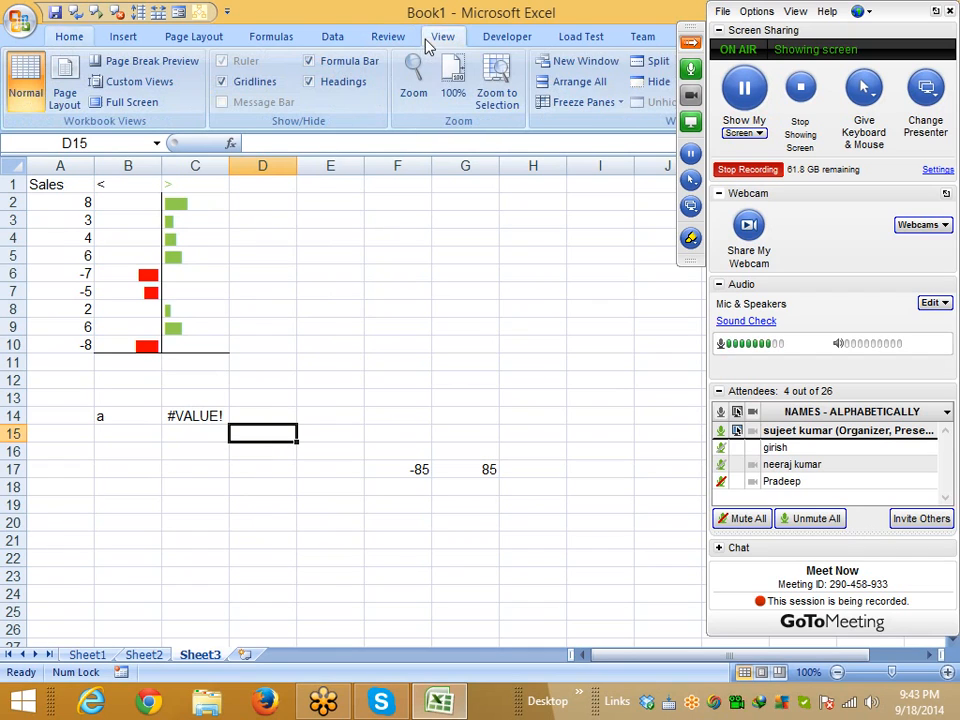
pyautogui.click(231, 85)
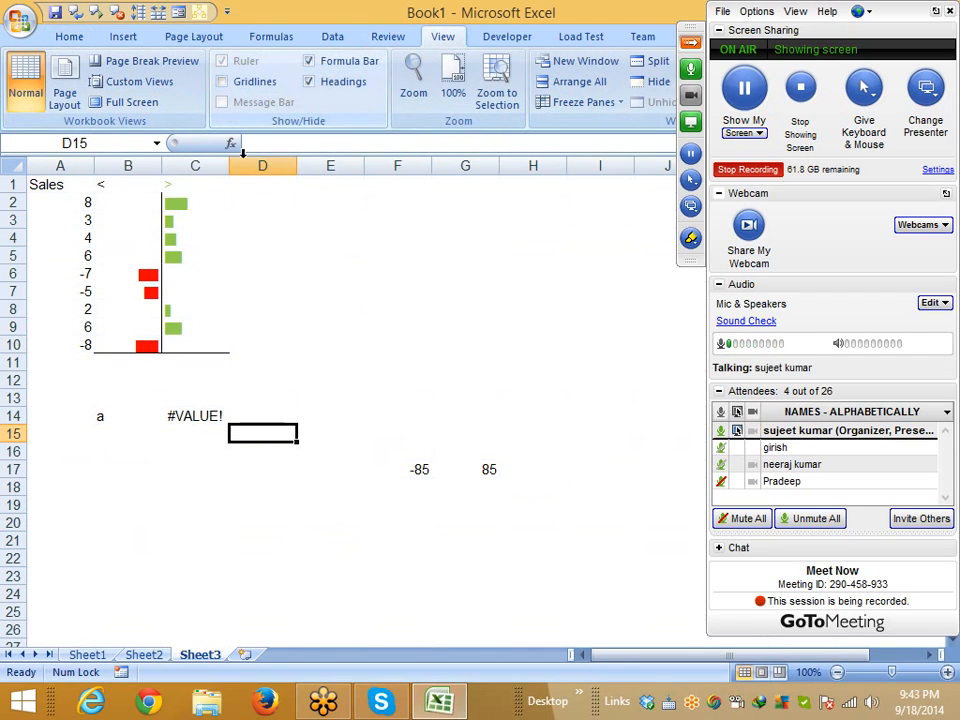
pyautogui.click(246, 504)
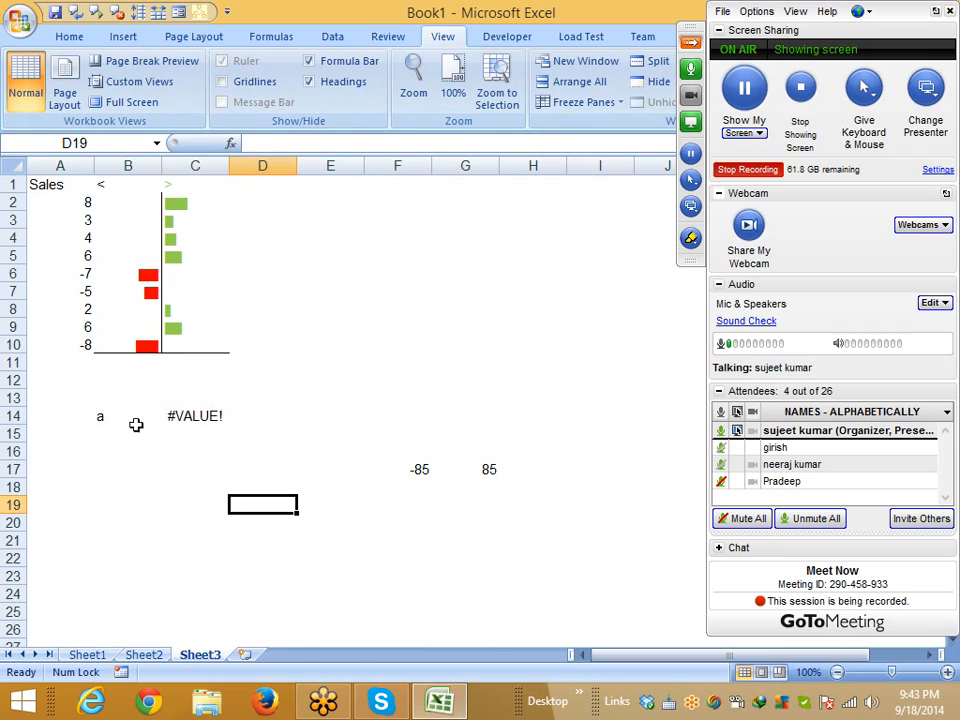
pyautogui.click(146, 224)
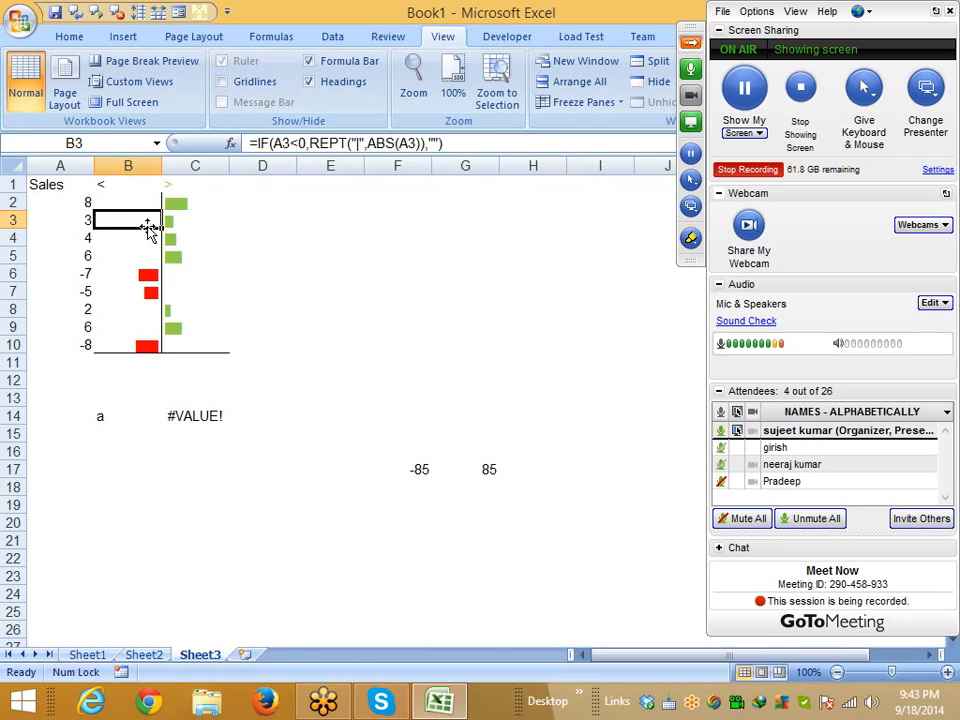
pyautogui.click(146, 203)
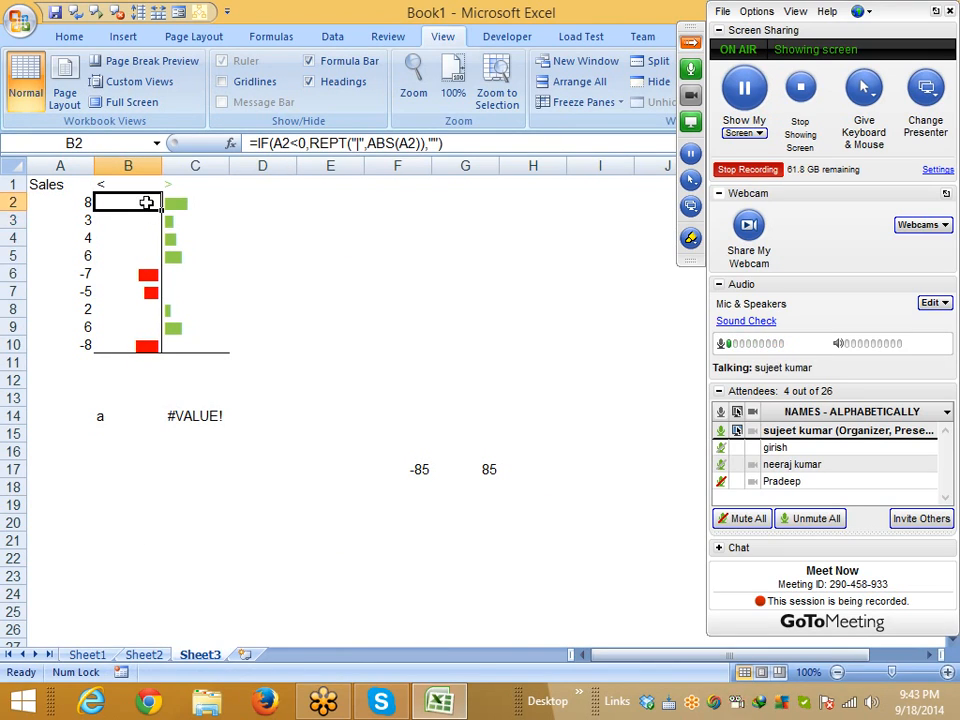